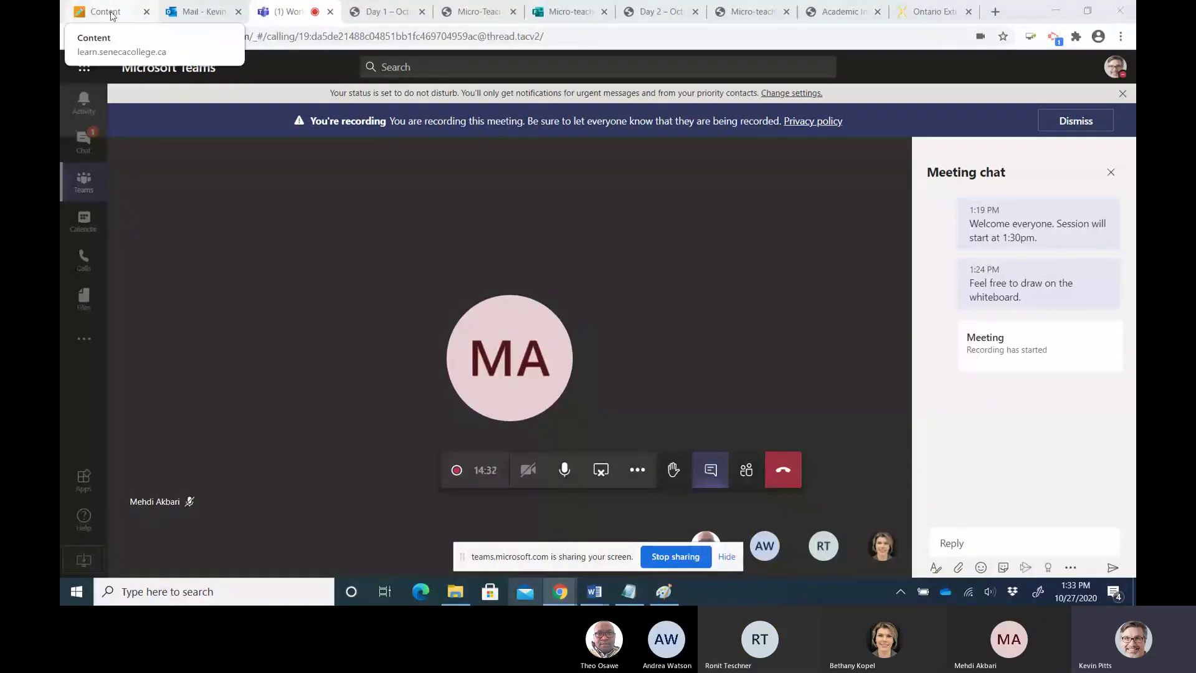
Return to the Blackboard course, dismiss the success message, and go to the Tools page
{"action": "left_click", "coordinate": [112, 15]}
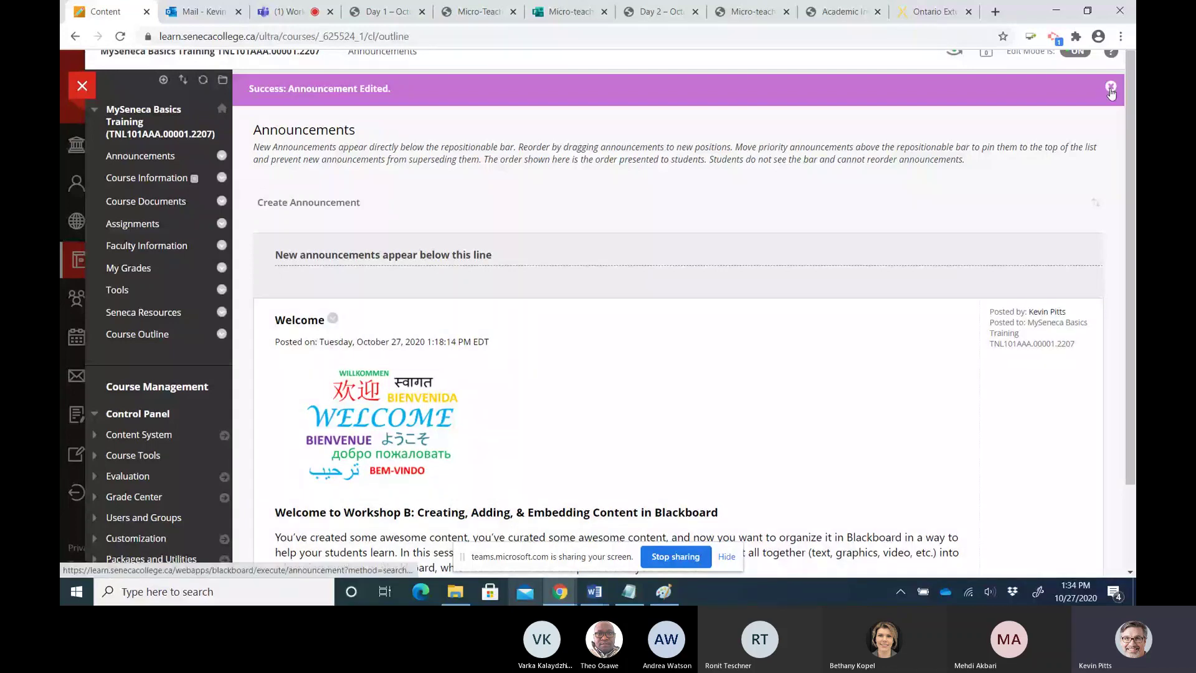
{"action": "left_click", "coordinate": [1111, 87]}
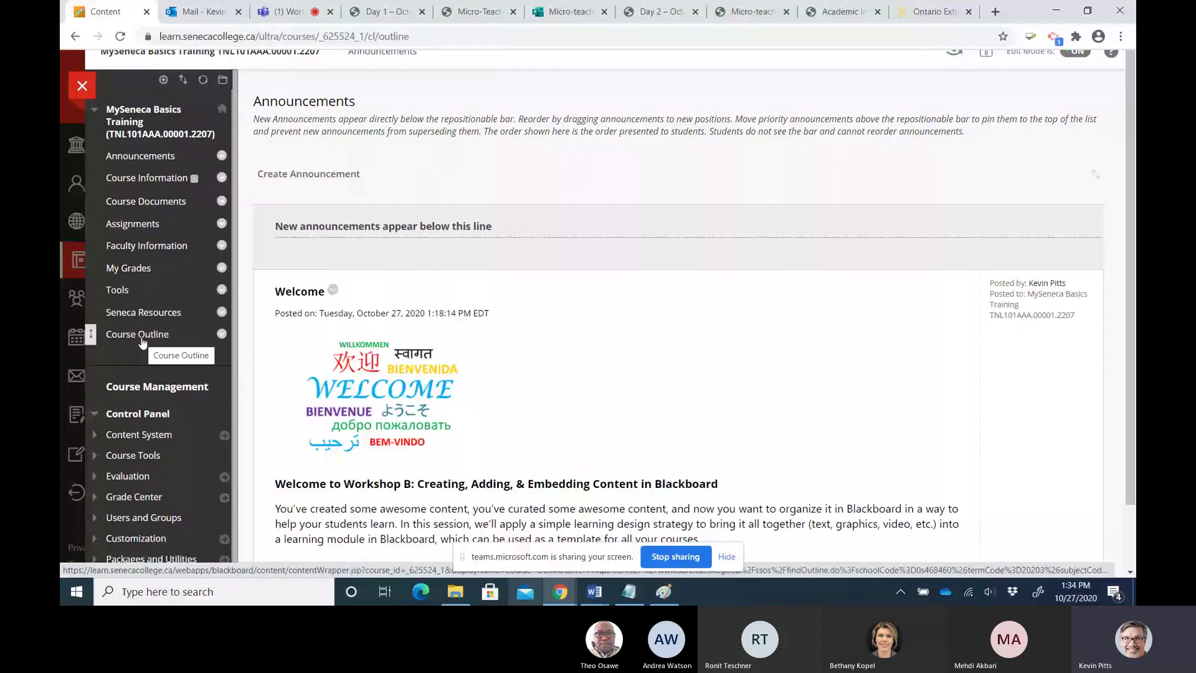
{"action": "left_click", "coordinate": [114, 291]}
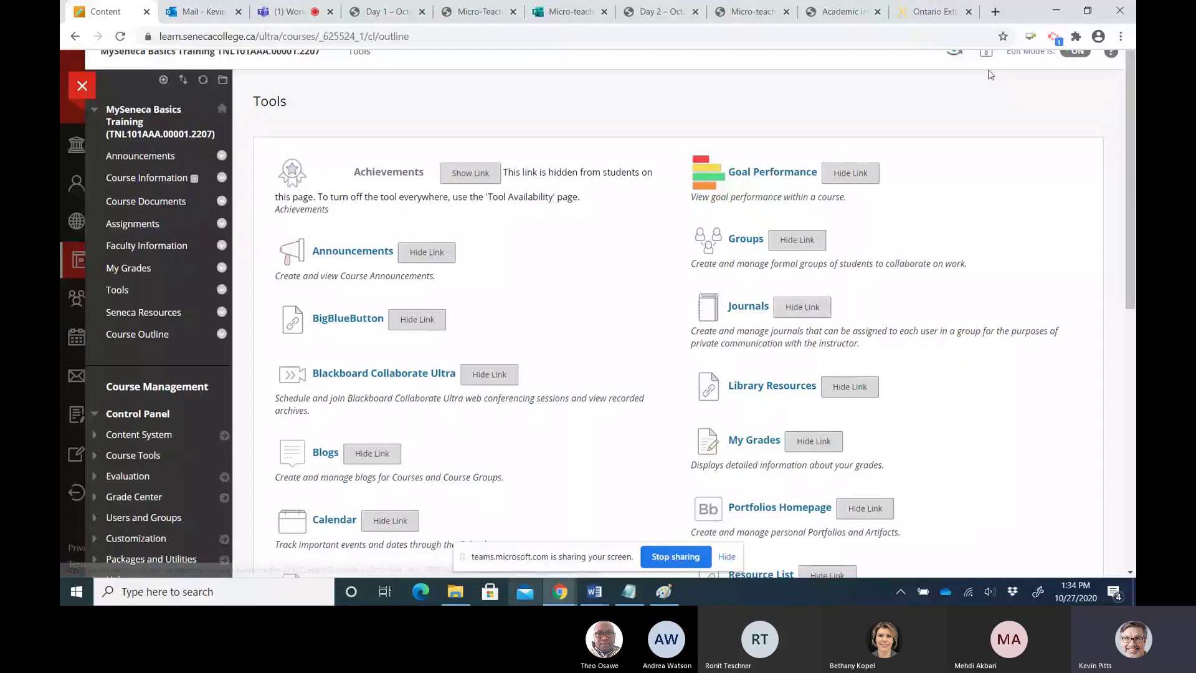
Turn Edit Mode off and back on, then show the new course menu item choices
{"action": "left_click", "coordinate": [1078, 58]}
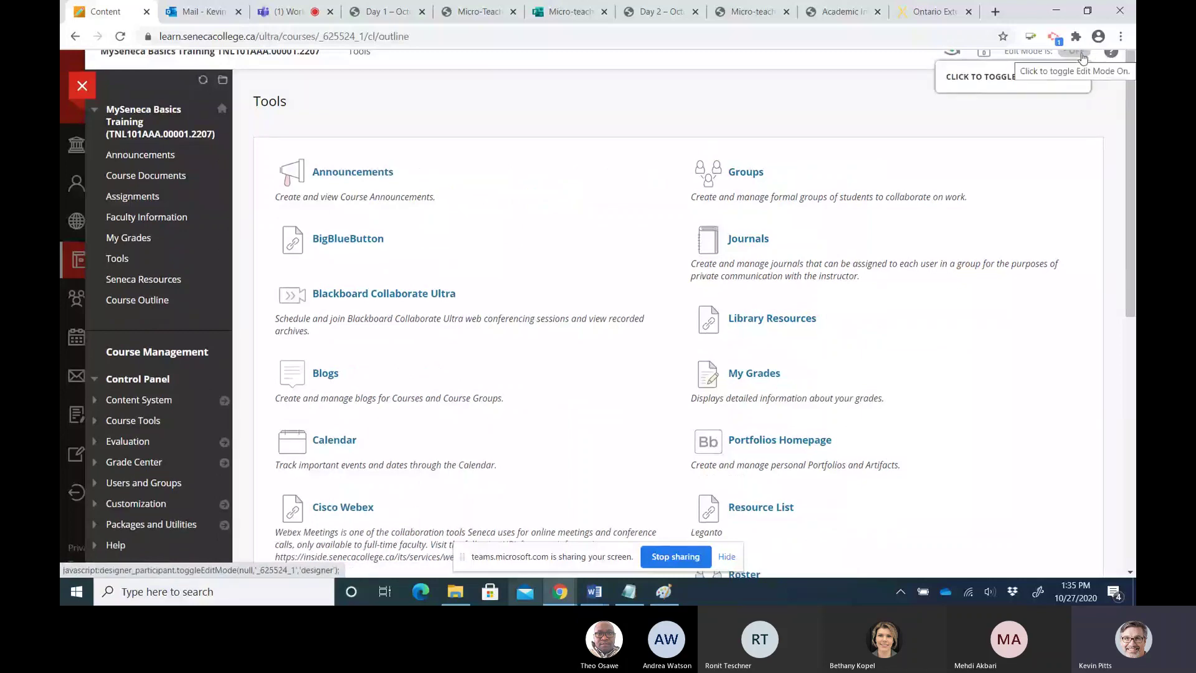
{"action": "left_click", "coordinate": [1082, 57]}
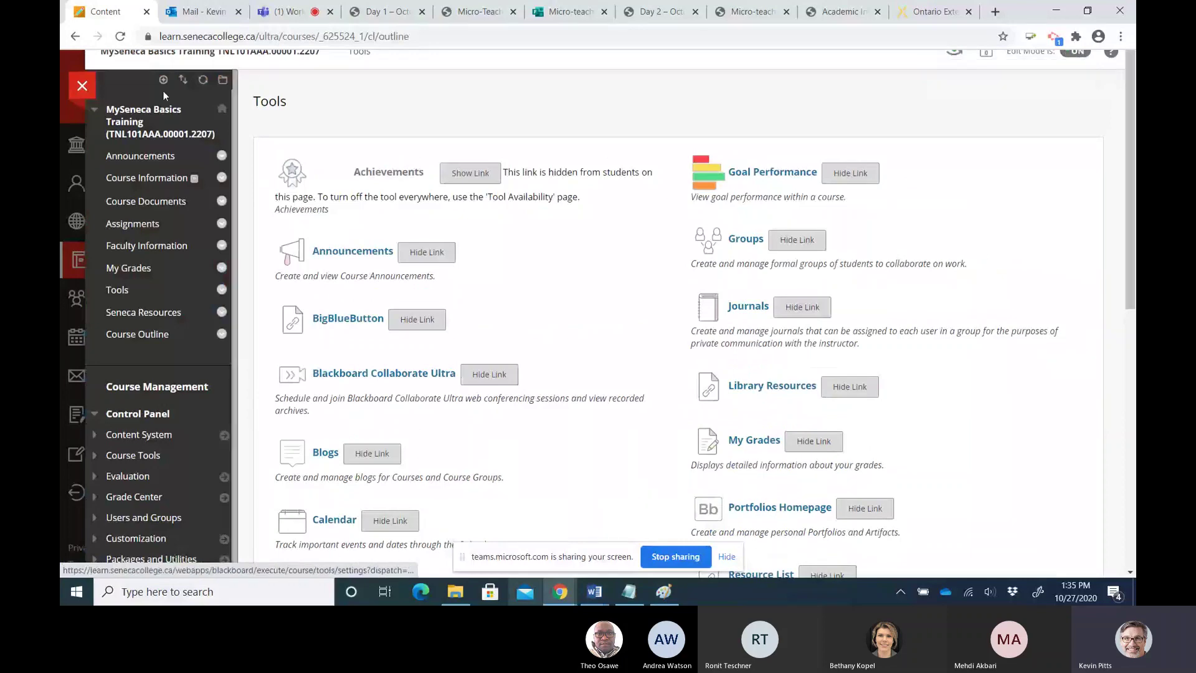
{"action": "left_click", "coordinate": [164, 81]}
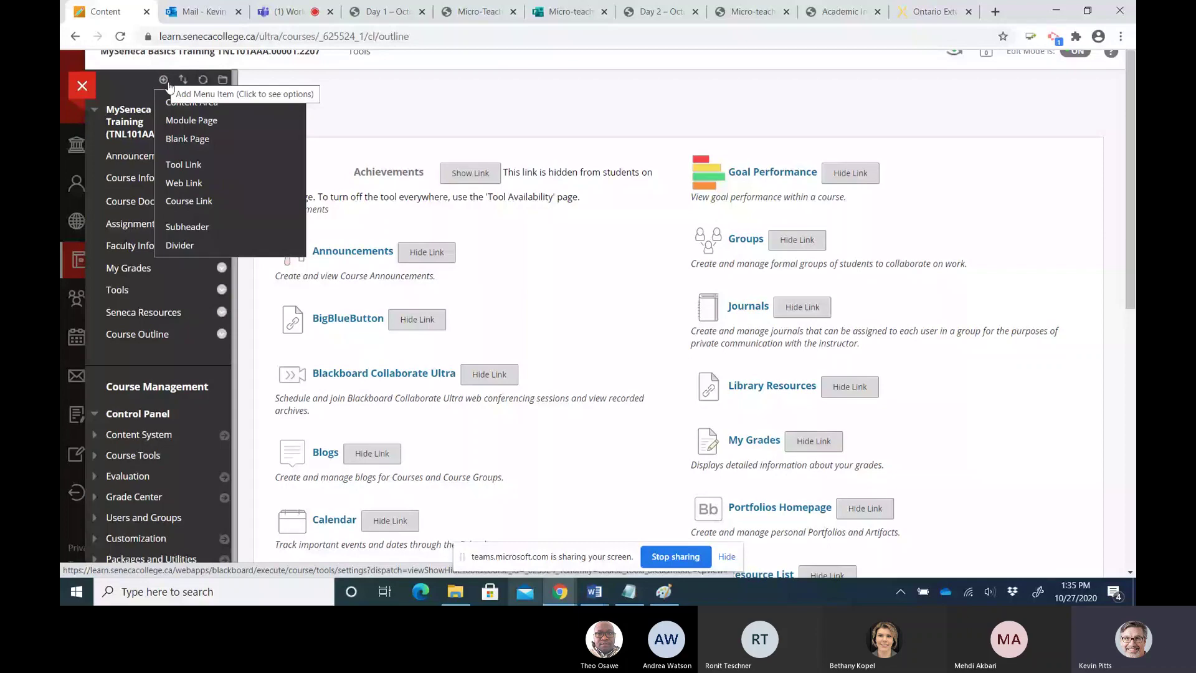
Add a 'Big Blue Button' tool link of type BigBlueButton, available to users, and move it below Announcements
{"action": "left_click", "coordinate": [182, 166]}
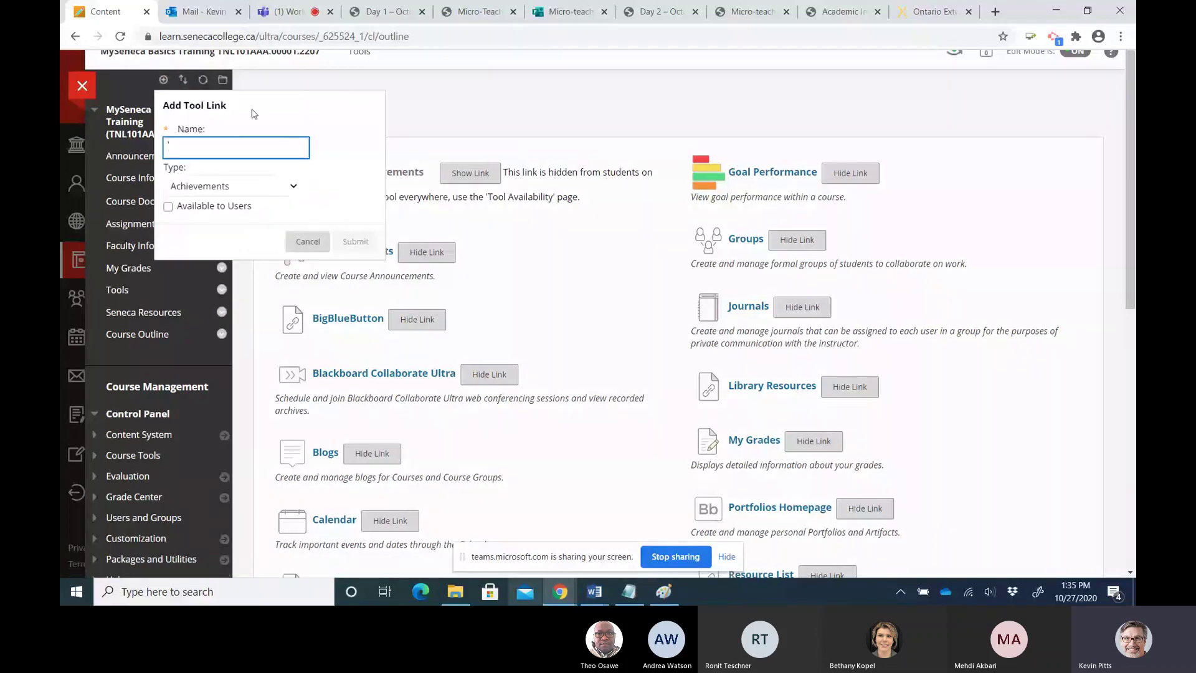
{"action": "left_click", "coordinate": [209, 148]}
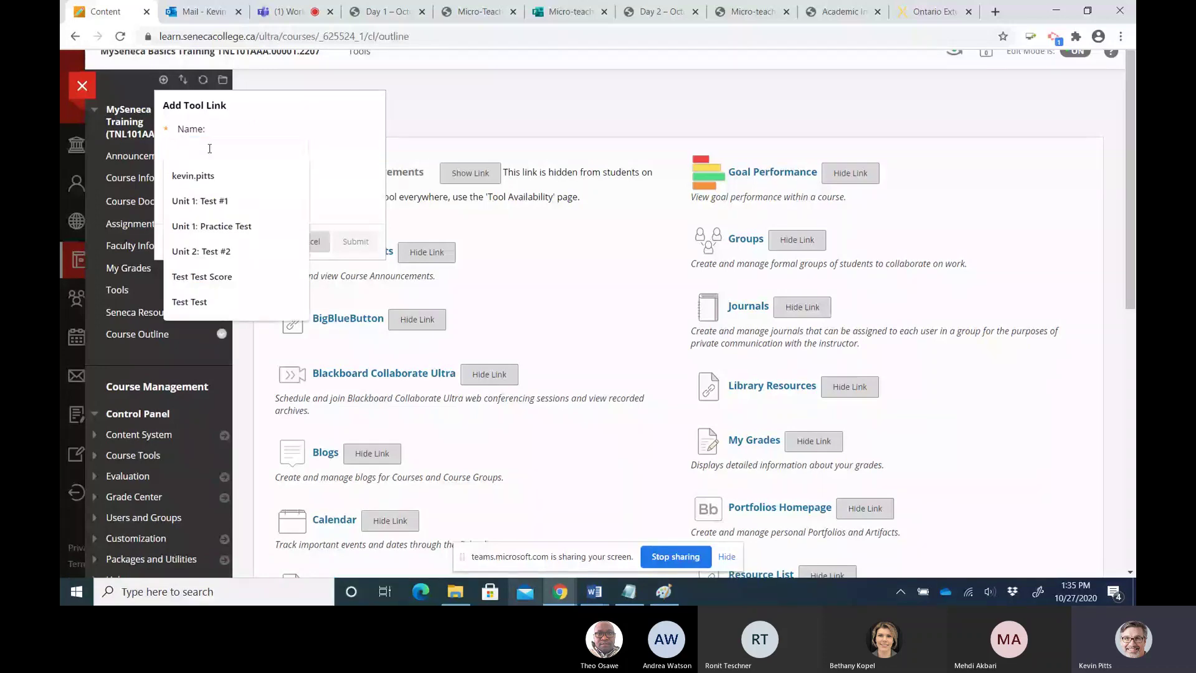
{"action": "type", "text": "Big Blue Butto"}
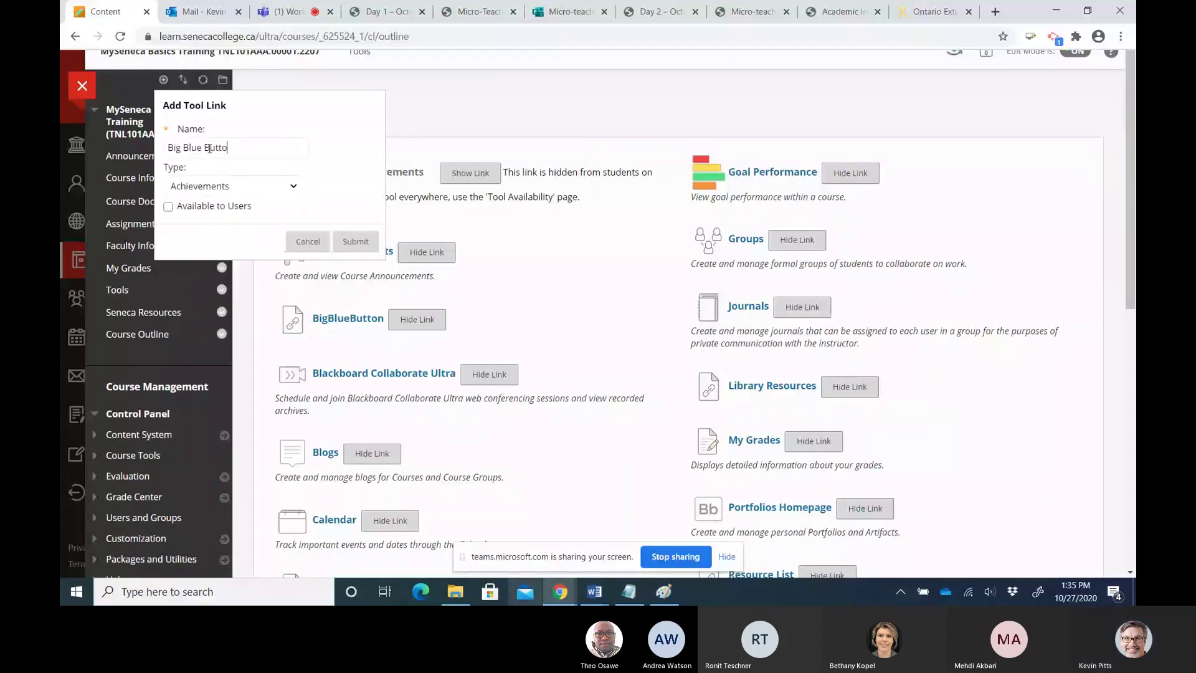
{"action": "type", "text": "n W"}
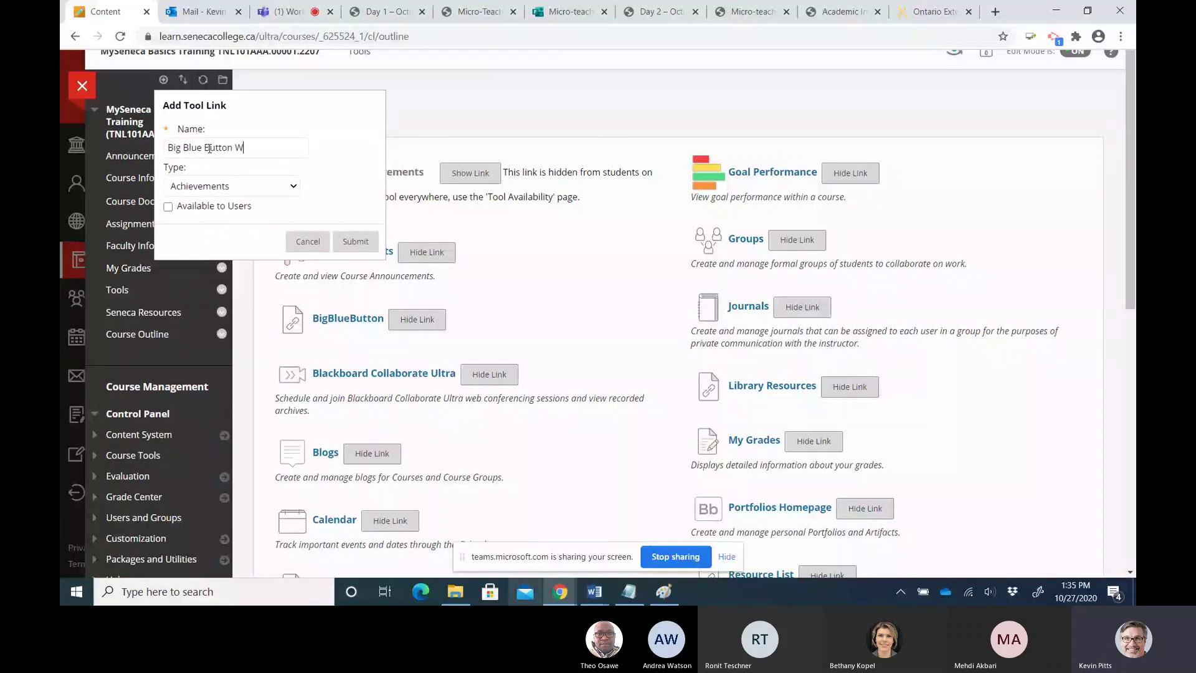
{"action": "key", "text": "BackSpace"}
{"action": "key", "text": "BackSpace"}
{"action": "left_click", "coordinate": [210, 148]}
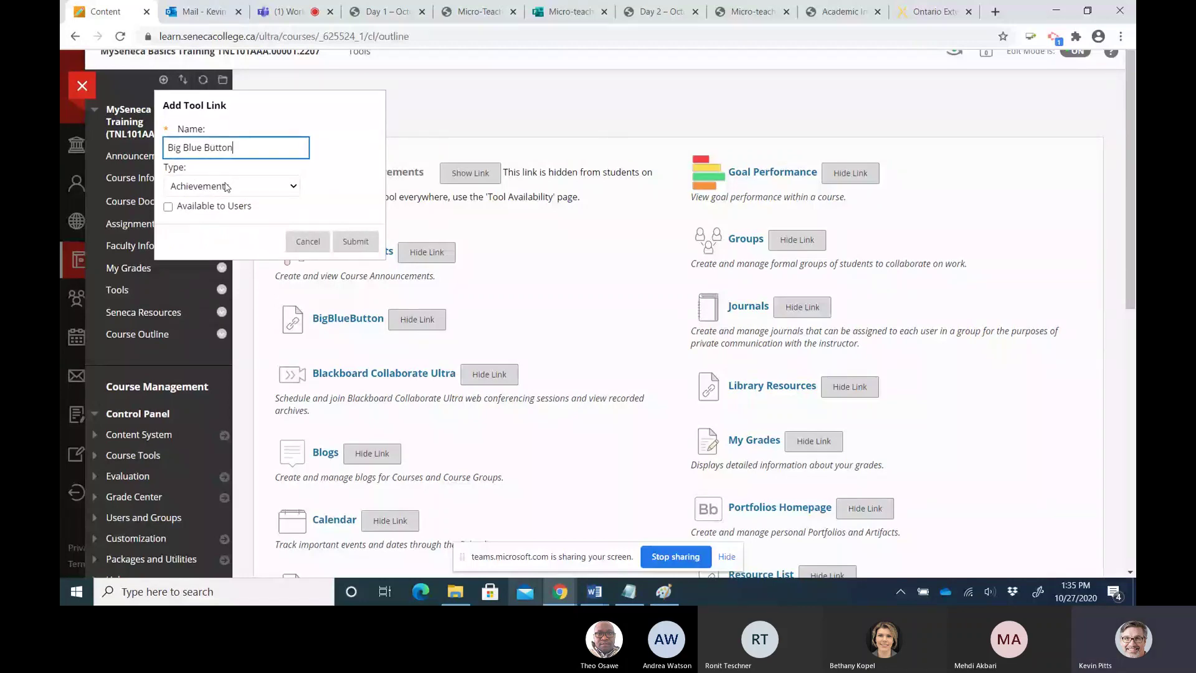
{"action": "left_click", "coordinate": [188, 191]}
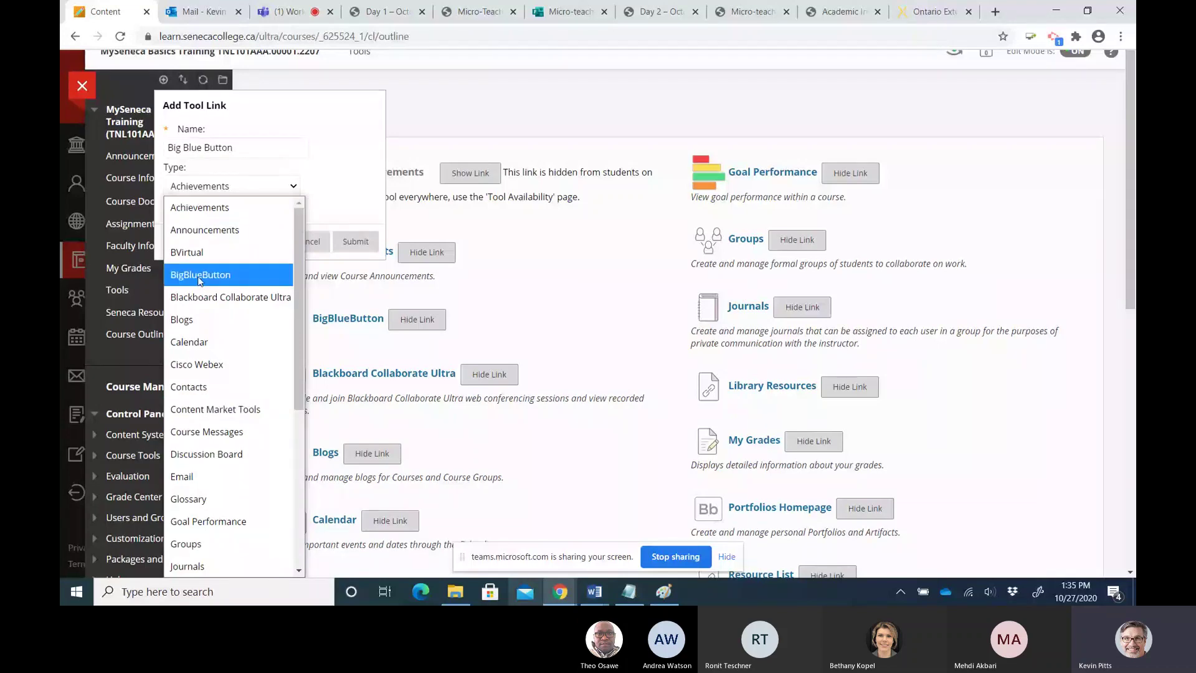
{"action": "left_click", "coordinate": [200, 275]}
{"action": "left_click", "coordinate": [168, 207]}
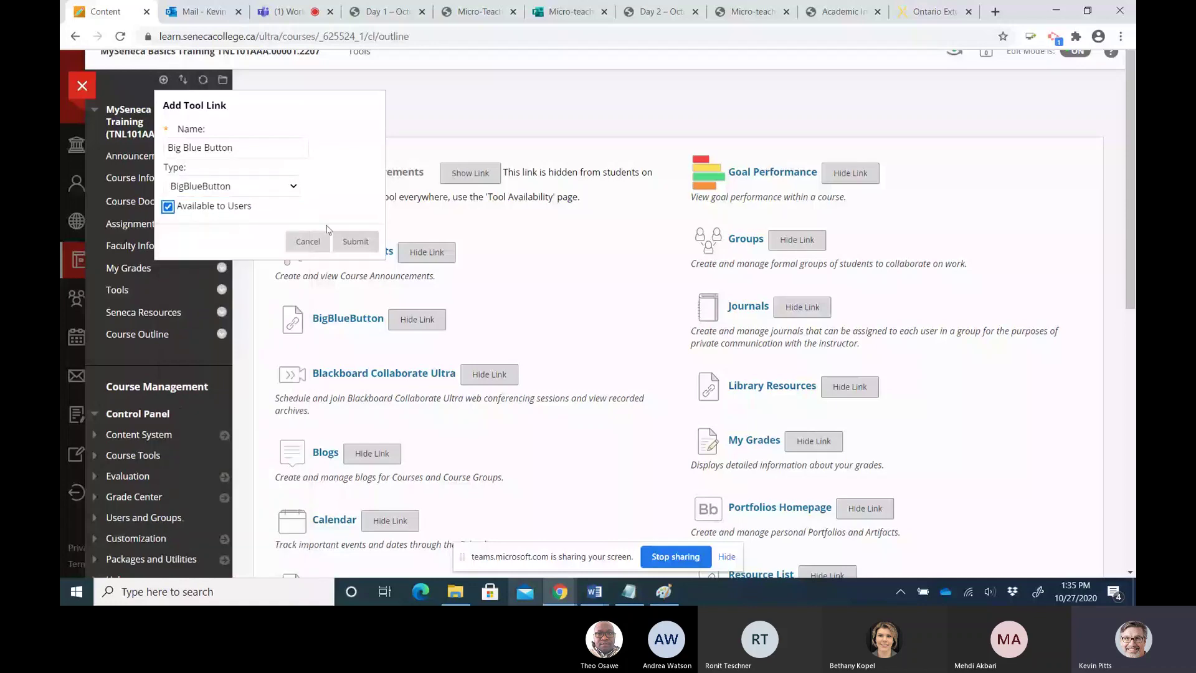
{"action": "left_click", "coordinate": [354, 241]}
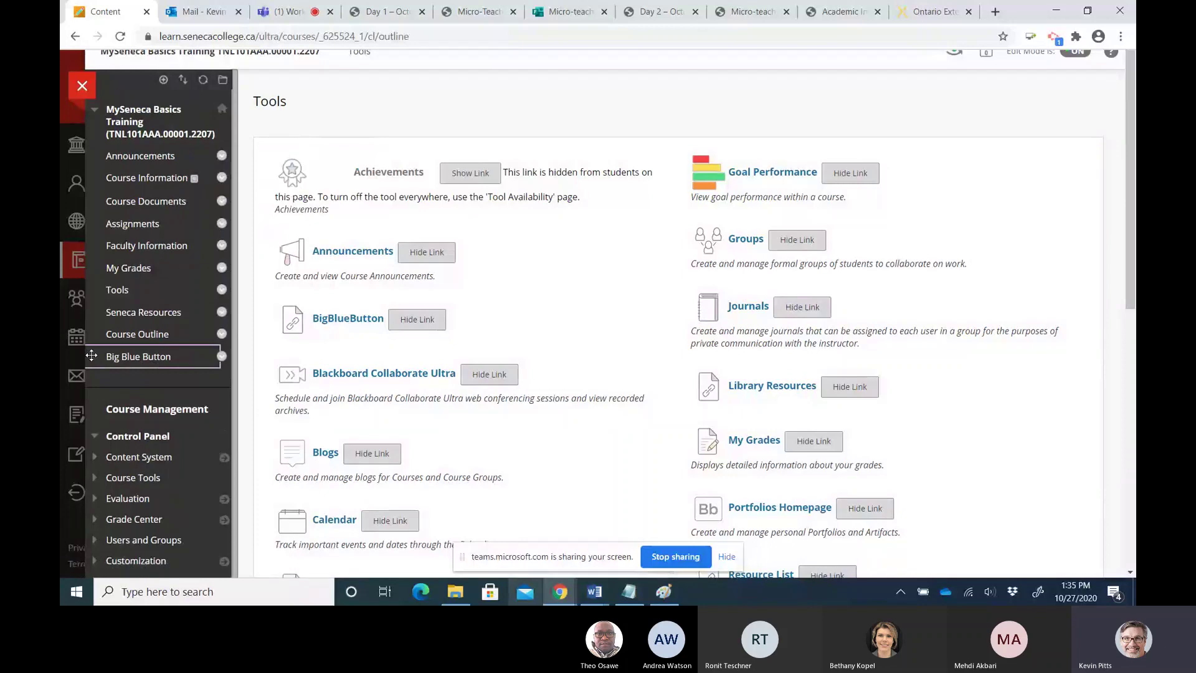
{"action": "left_click_drag", "start_coordinate": [91, 355], "coordinate": [94, 171]}
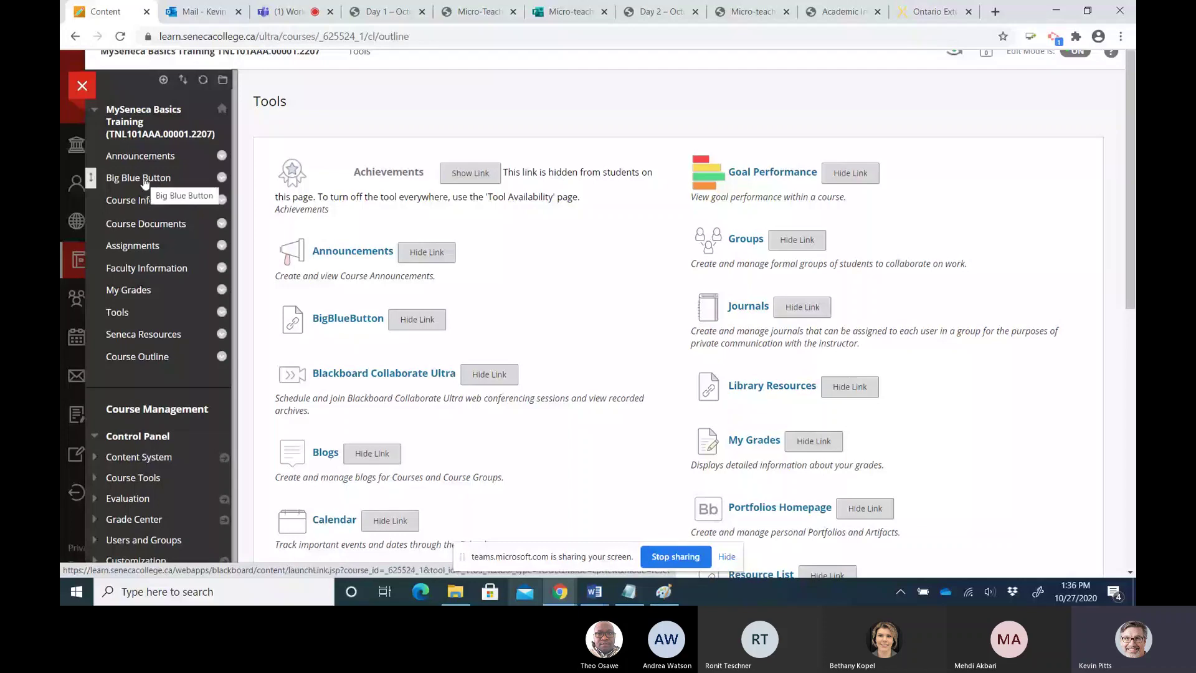
Open the Big Blue Button course link and launch the external conferencing tool
{"action": "left_click", "coordinate": [145, 180]}
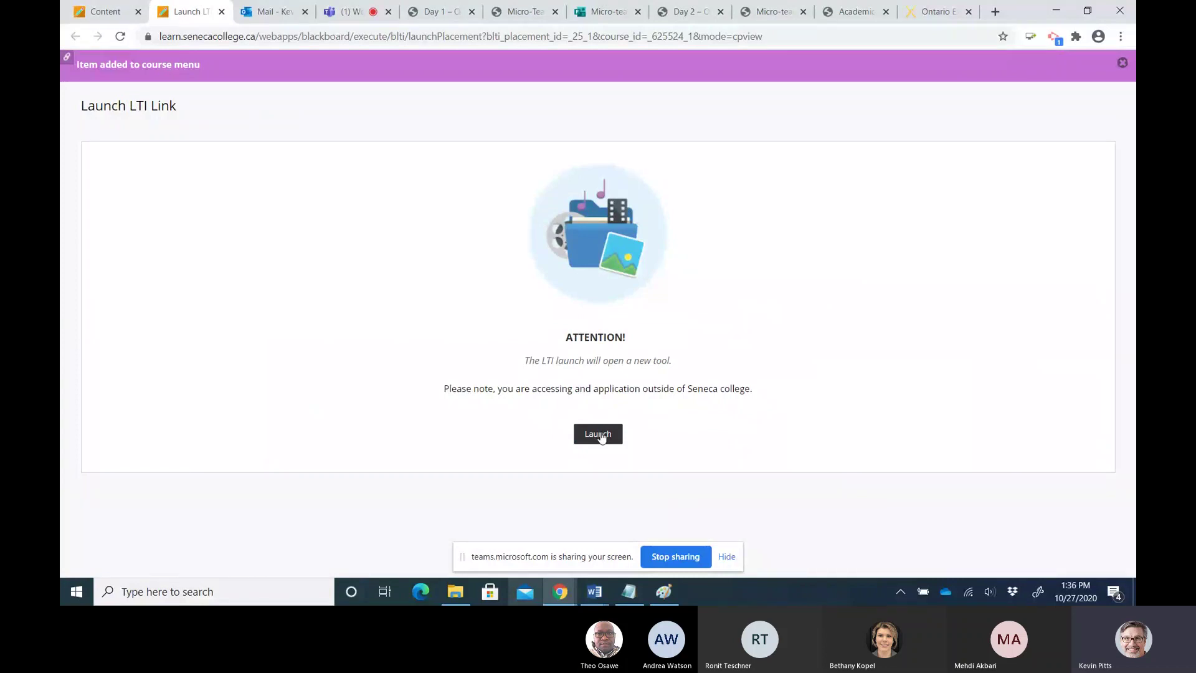
{"action": "left_click", "coordinate": [599, 435]}
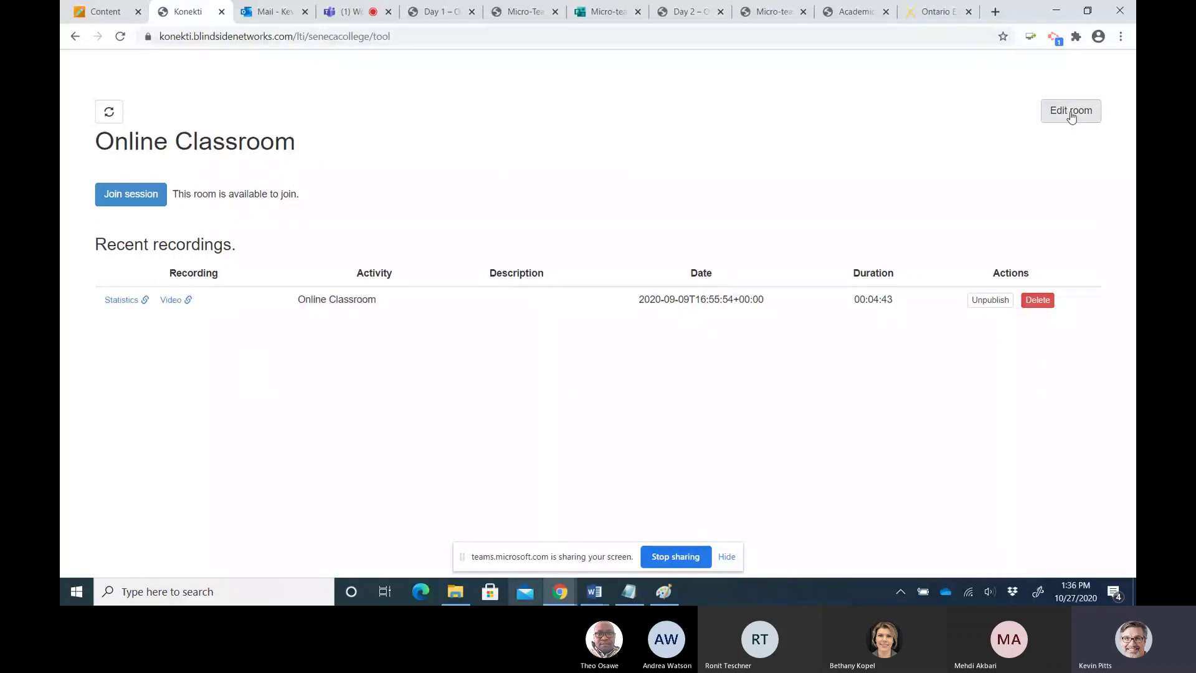
Review the Online Classroom room settings, including session recording, without saving, then join the session
{"action": "left_click", "coordinate": [1067, 118]}
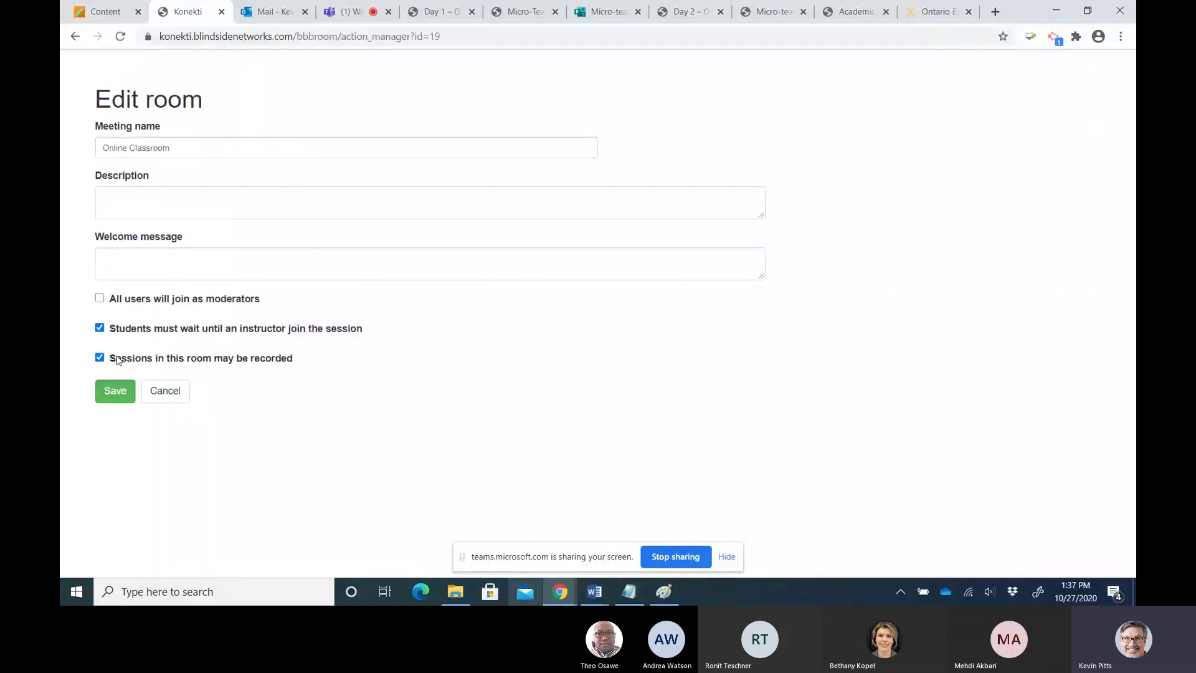
{"action": "left_click_drag", "start_coordinate": [116, 359], "coordinate": [294, 358]}
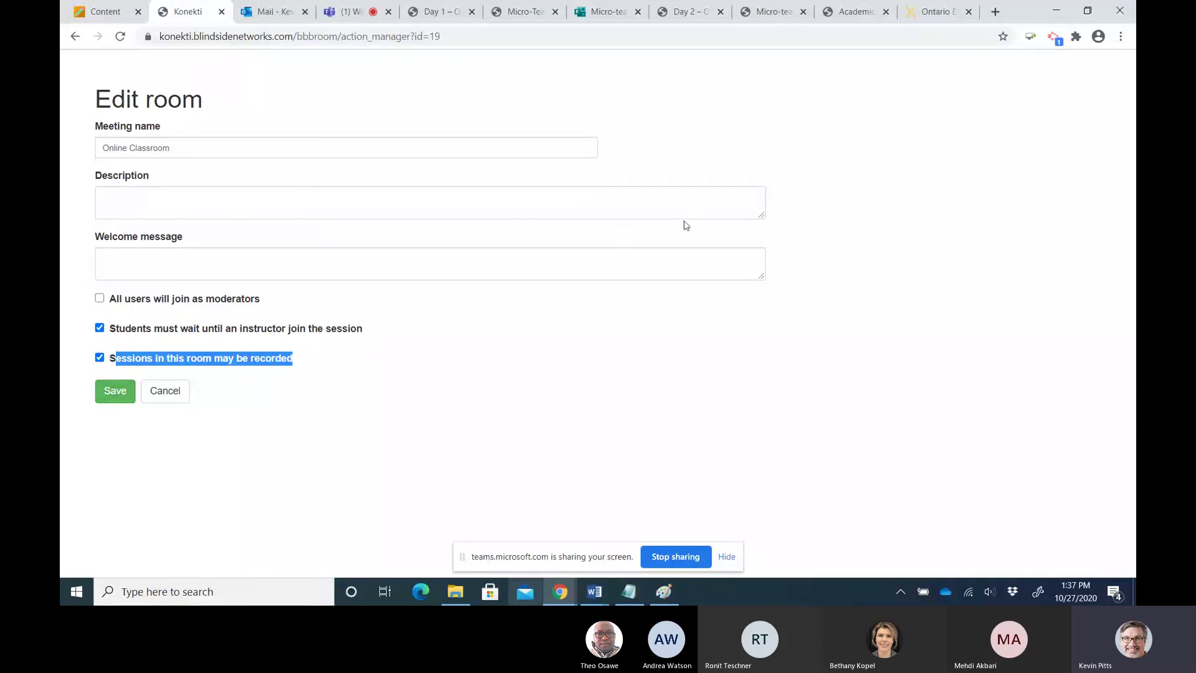
{"action": "left_click", "coordinate": [174, 393]}
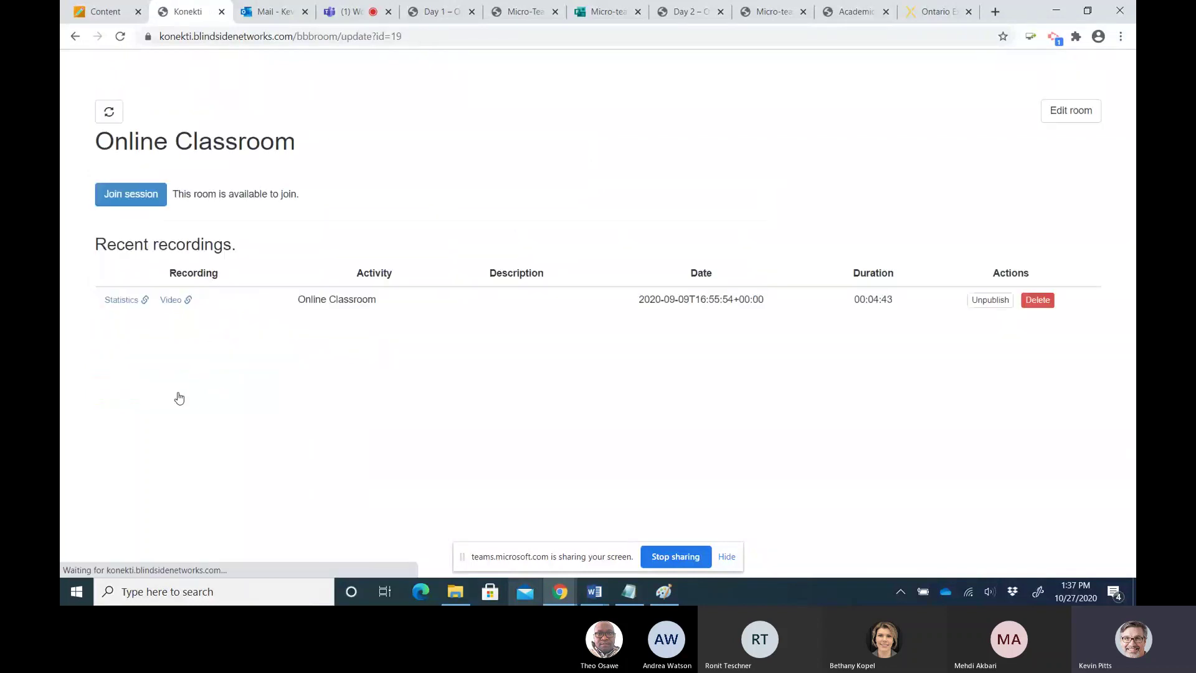
{"action": "left_click", "coordinate": [133, 203]}
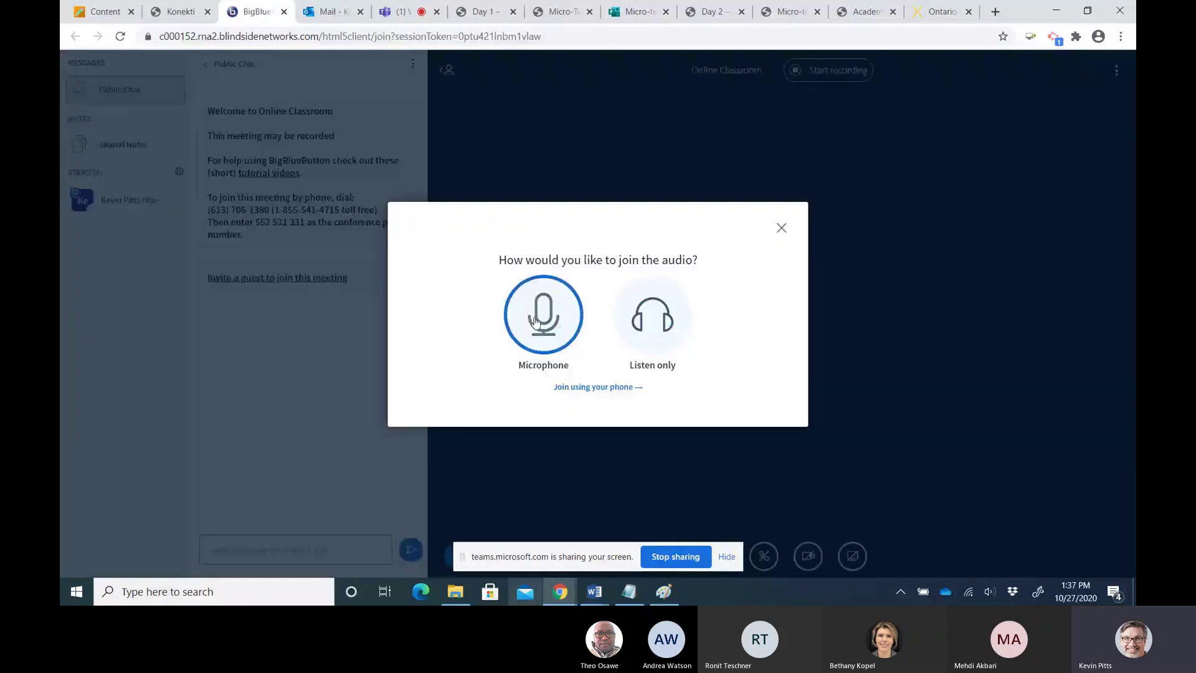
Join the audio by microphone, allow browser microphone access, and confirm the echo test
{"action": "left_click", "coordinate": [536, 321]}
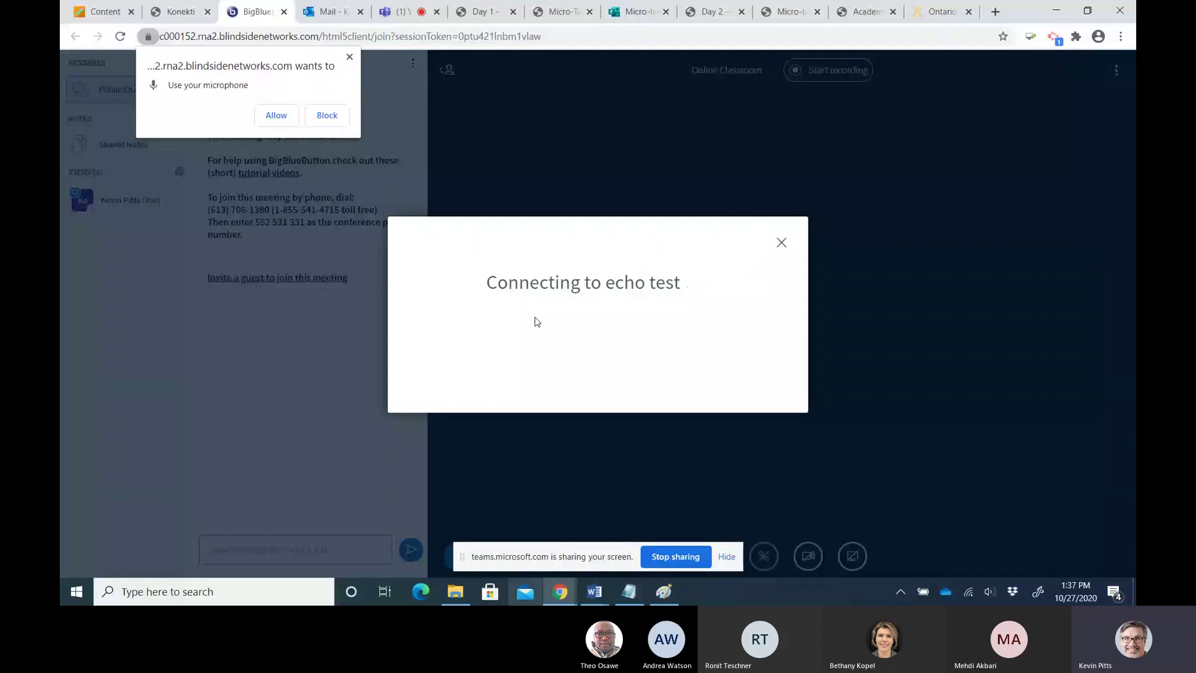
{"action": "left_click", "coordinate": [274, 114]}
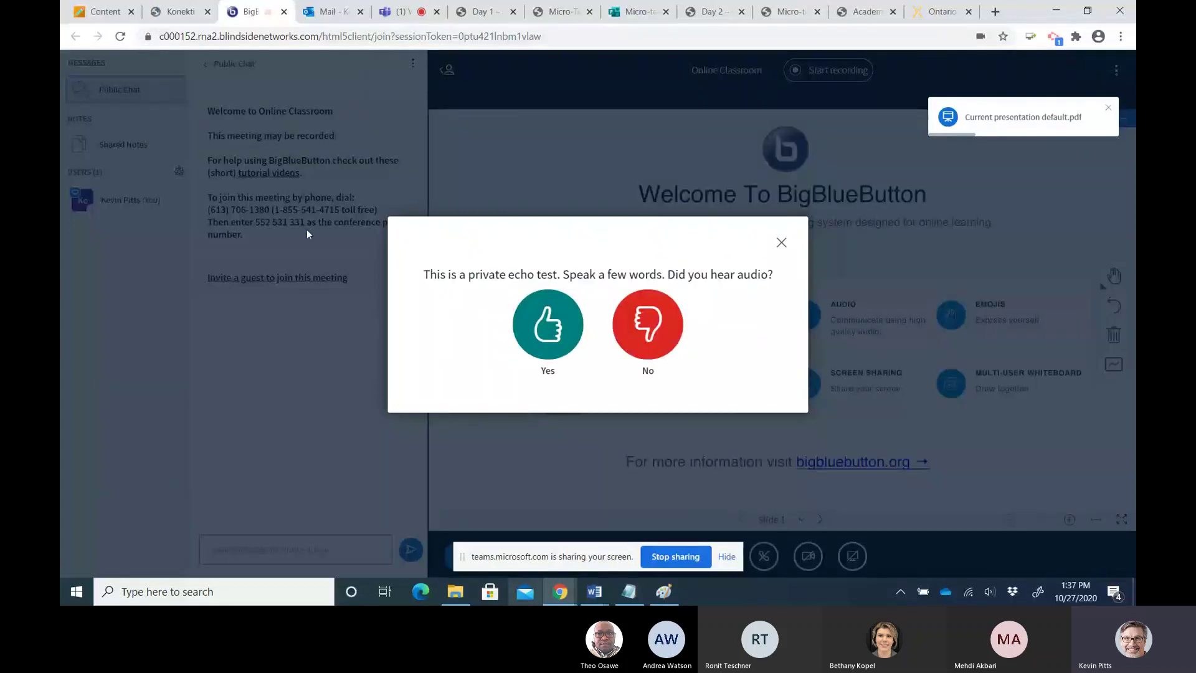
{"action": "left_click", "coordinate": [543, 344]}
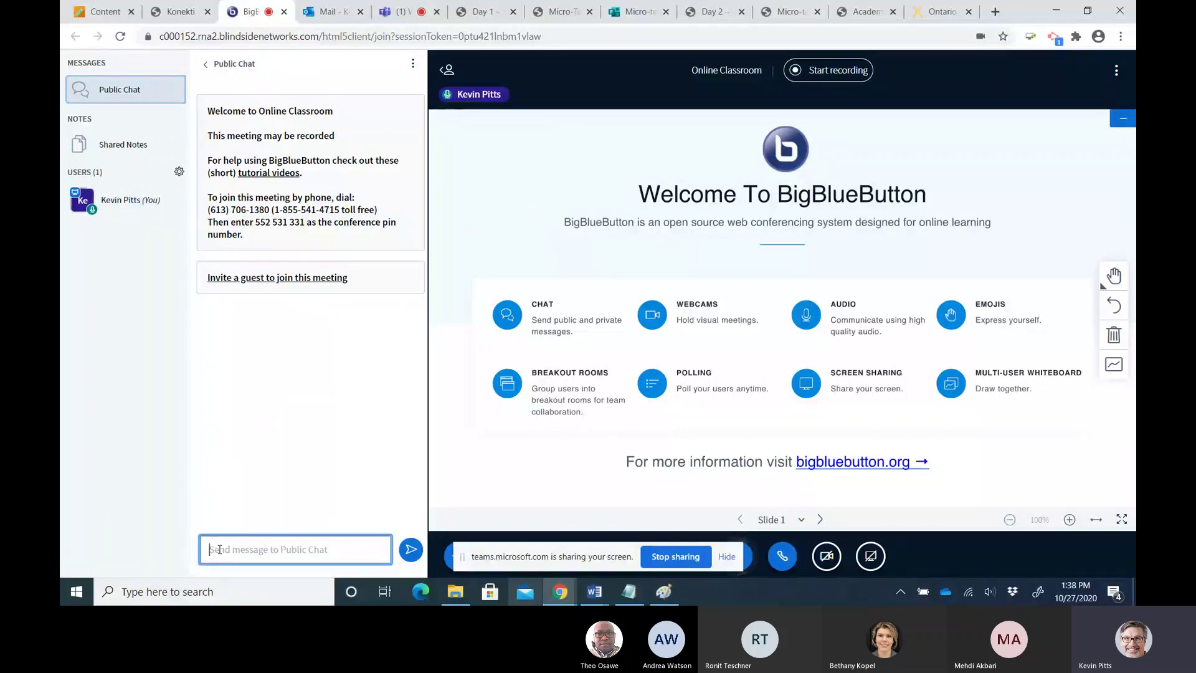
Post 'Welcome' to the Public Chat and hide the screen-sharing notice
{"action": "type", "text": "Welcome"}
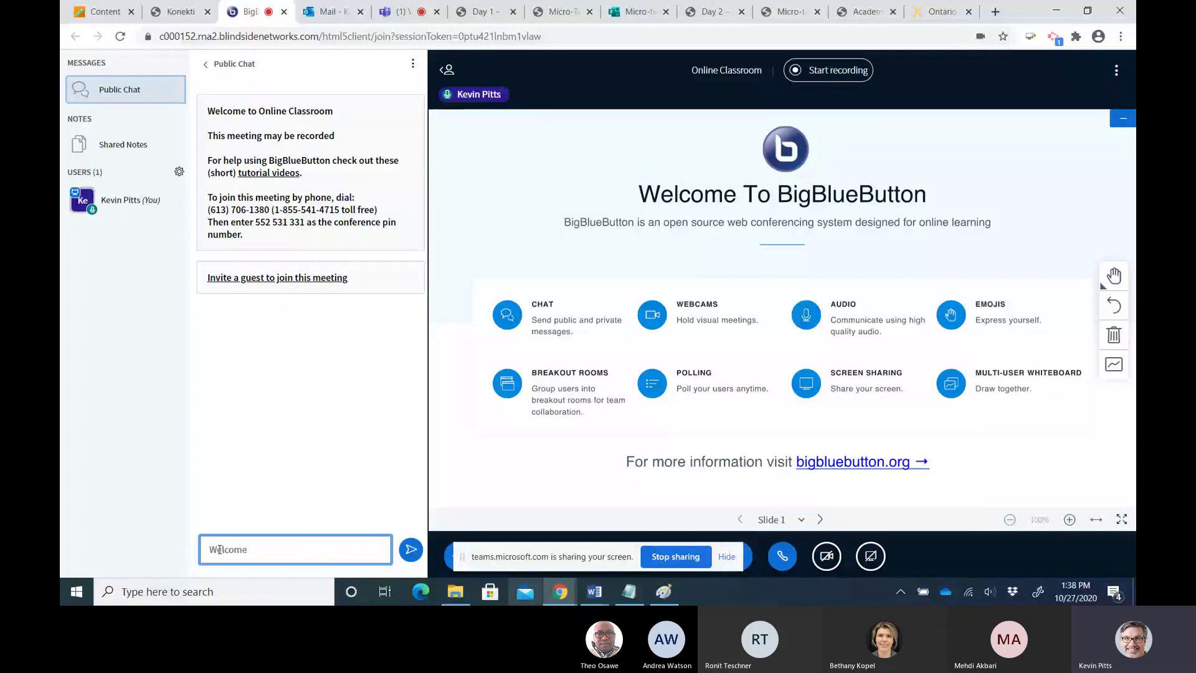
{"action": "key", "text": "Return"}
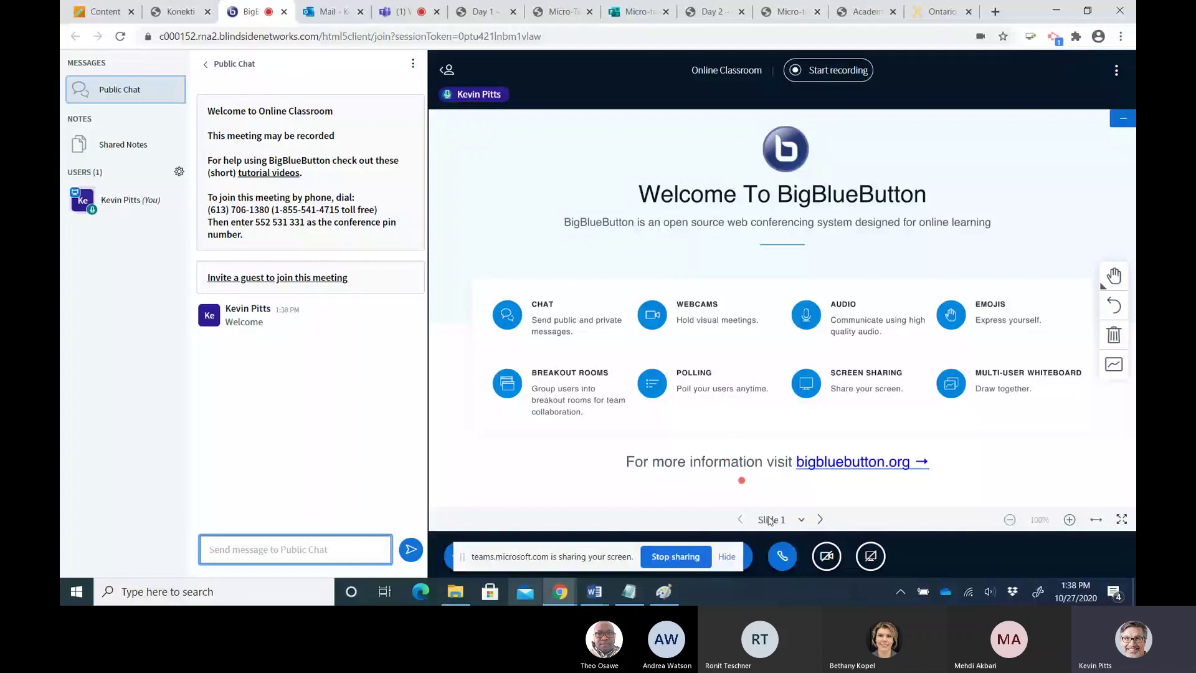
{"action": "left_click", "coordinate": [727, 556]}
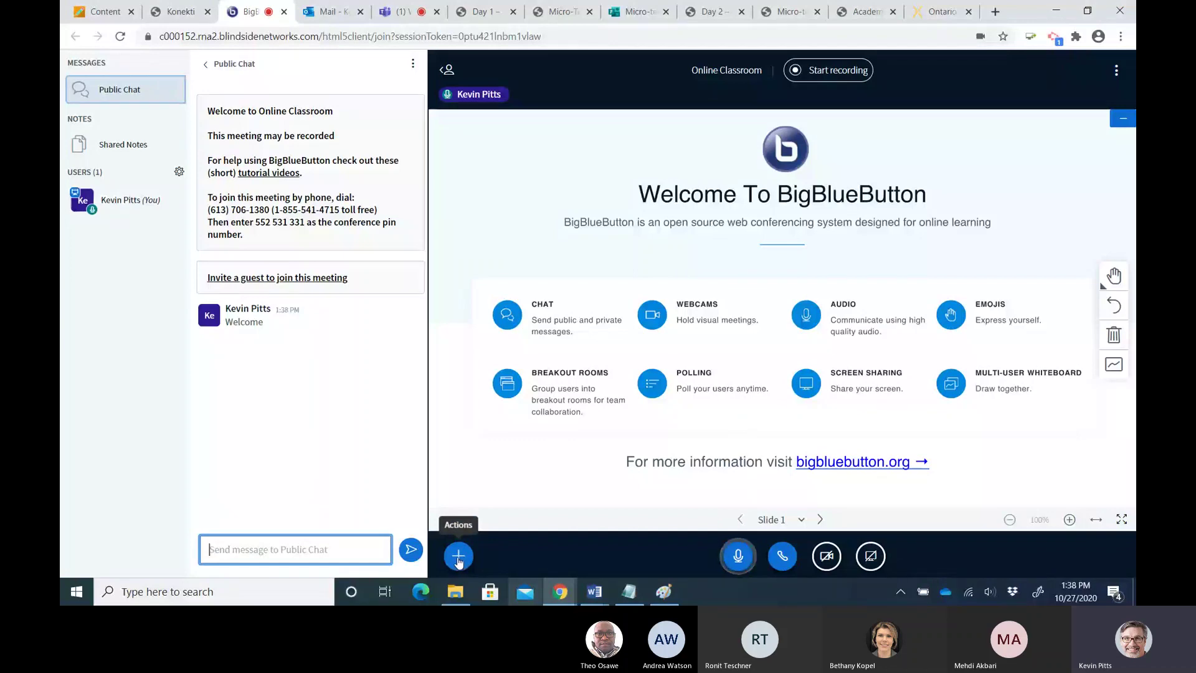
Start a presentation upload and browse the computer for a file
{"action": "left_click", "coordinate": [458, 559]}
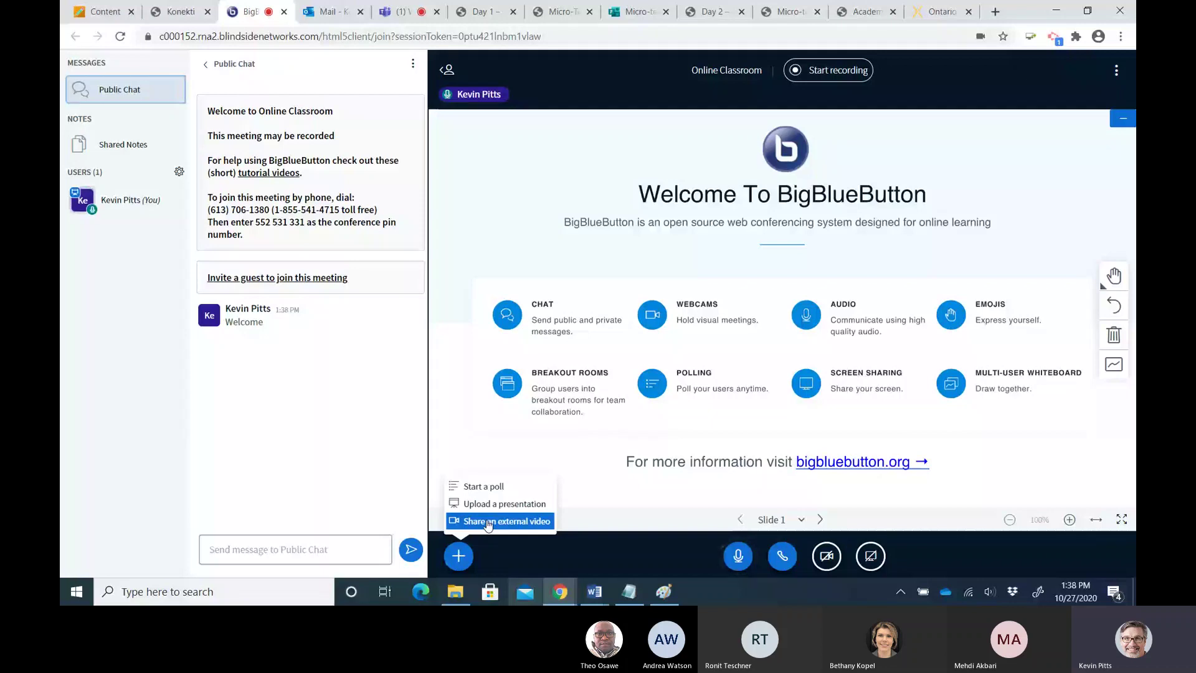
{"action": "left_click", "coordinate": [493, 503]}
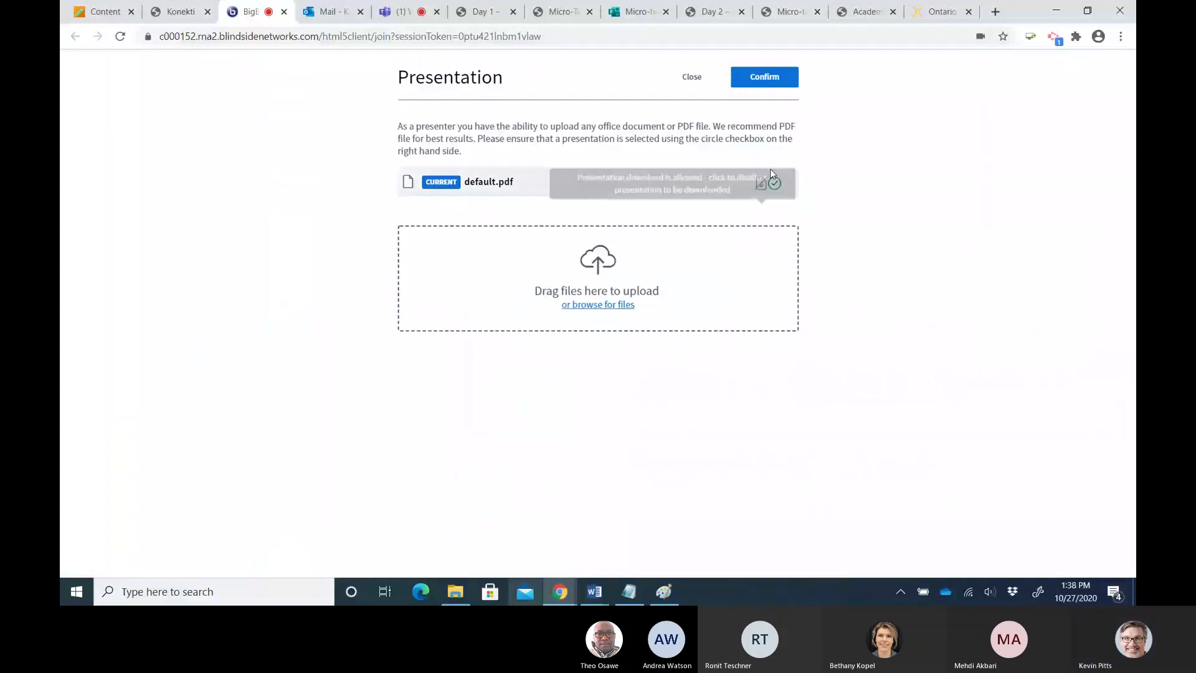
{"action": "left_click", "coordinate": [593, 305]}
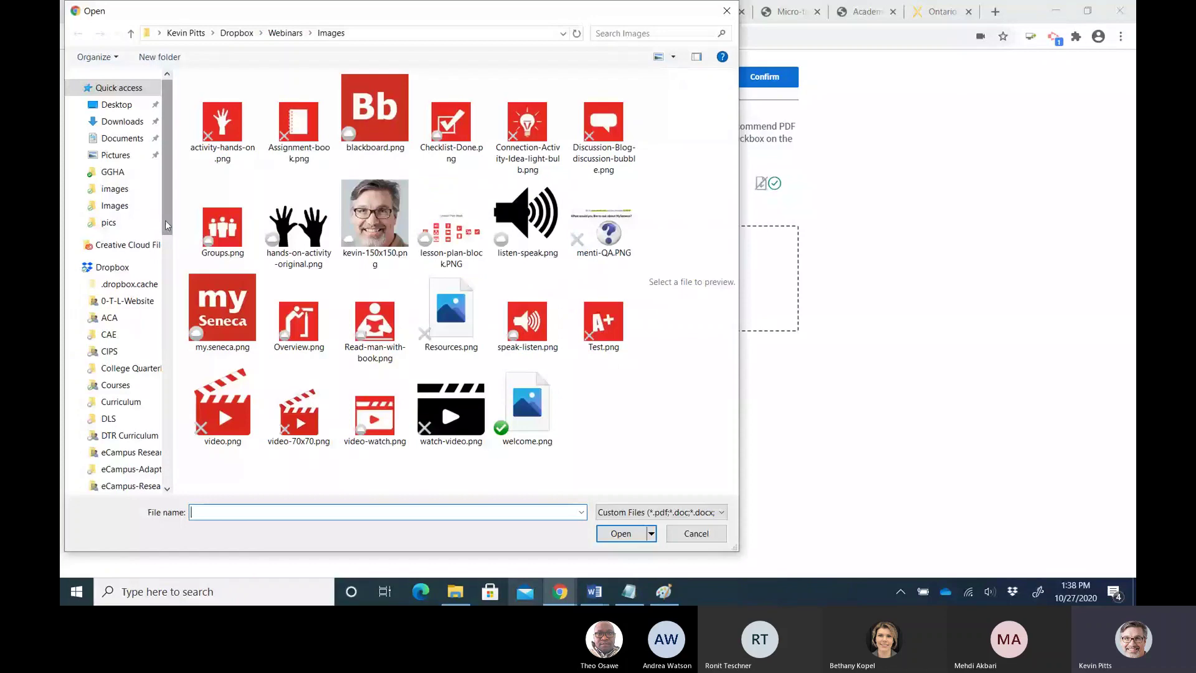
Choose week1-online-class.pptx from Courses > MTH158 > online-classes > Week 1 and upload it
{"action": "scroll", "coordinate": [118, 280], "scroll_direction": "down", "scroll_amount": 2}
{"action": "left_click", "coordinate": [121, 310]}
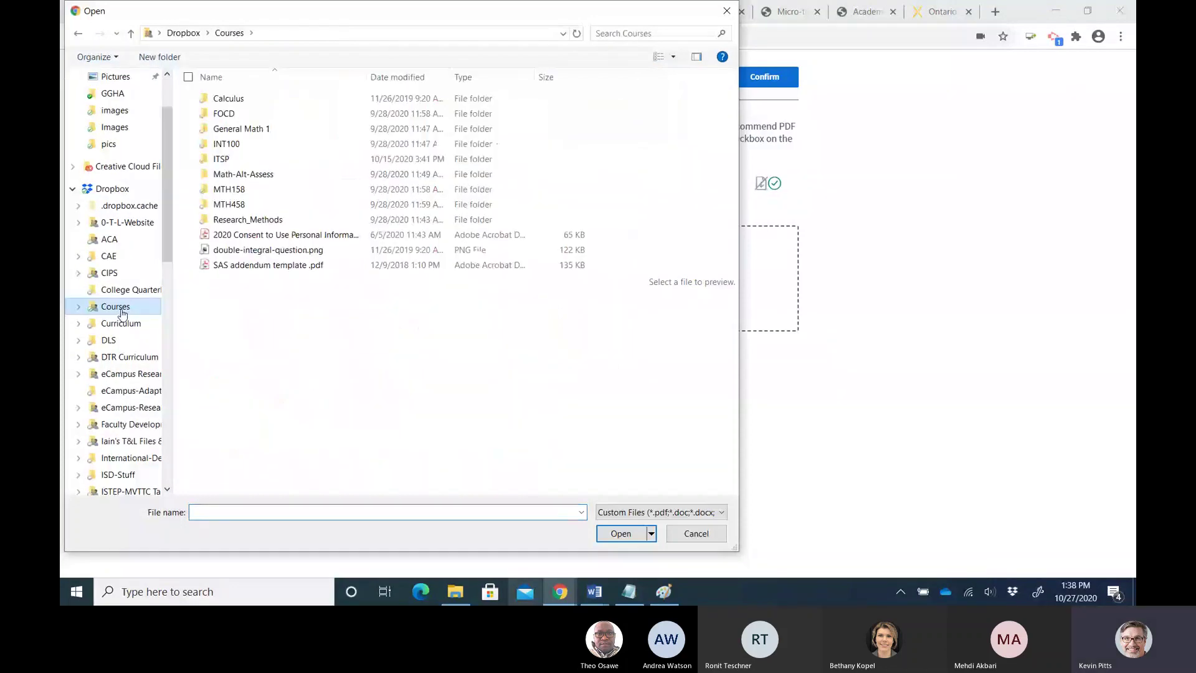
{"action": "double_click", "coordinate": [229, 189]}
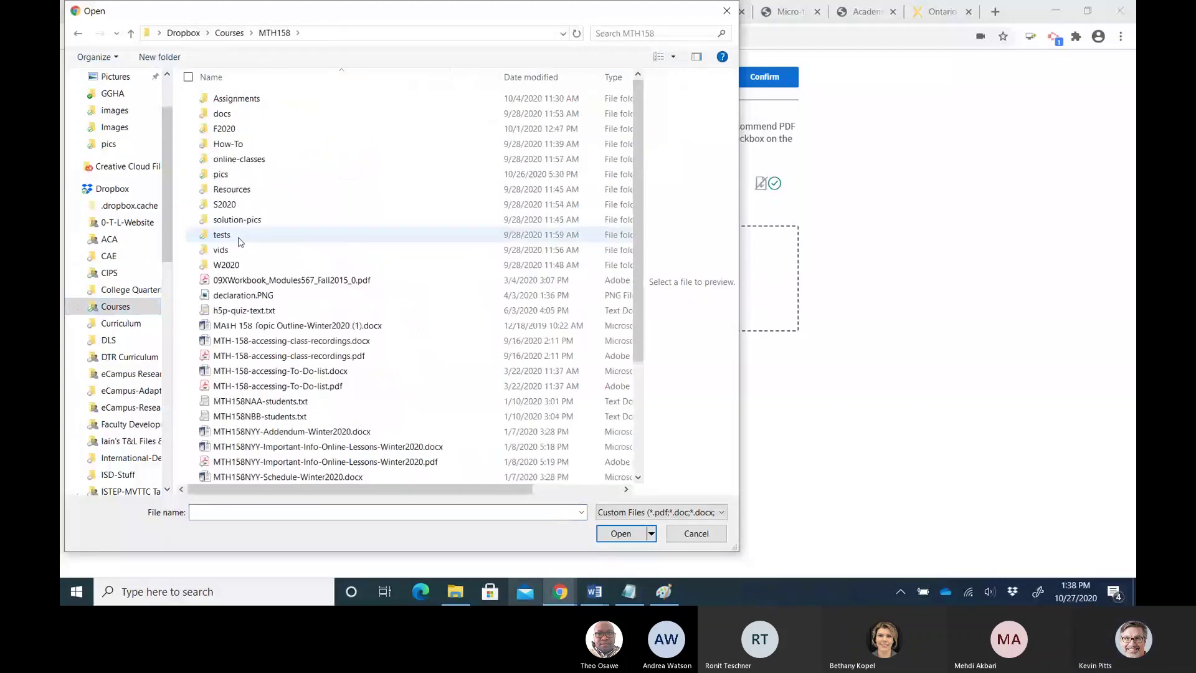
{"action": "double_click", "coordinate": [239, 159]}
{"action": "double_click", "coordinate": [213, 119]}
{"action": "left_click", "coordinate": [375, 118]}
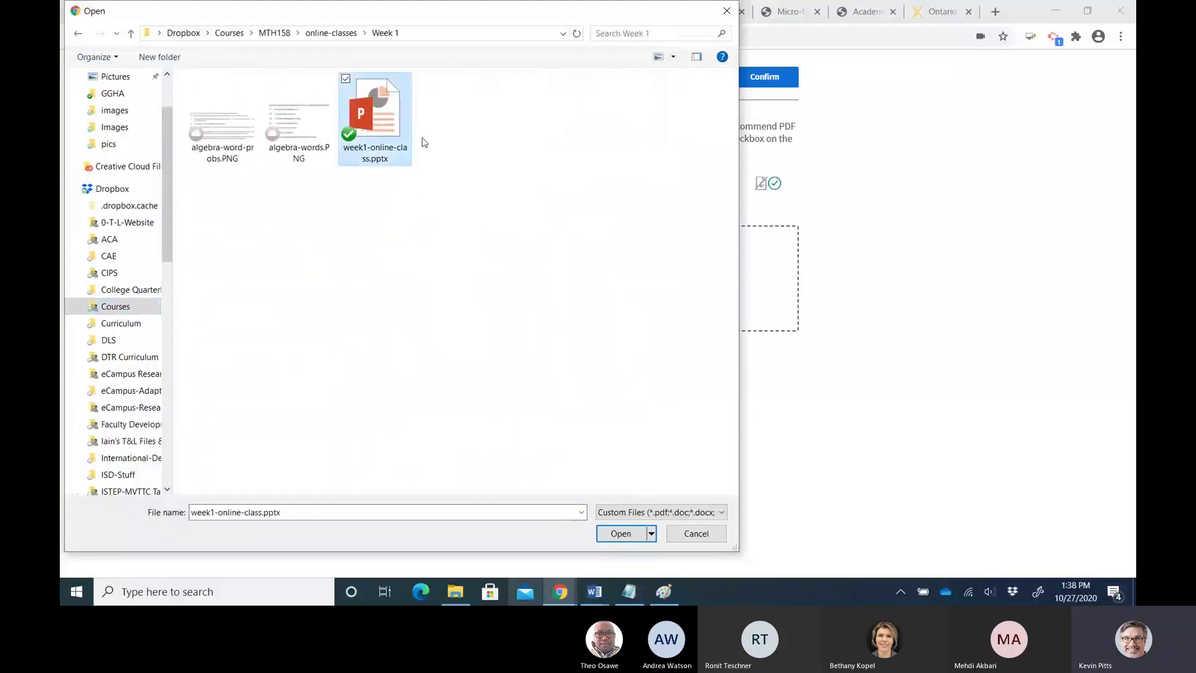
{"action": "left_click", "coordinate": [620, 533]}
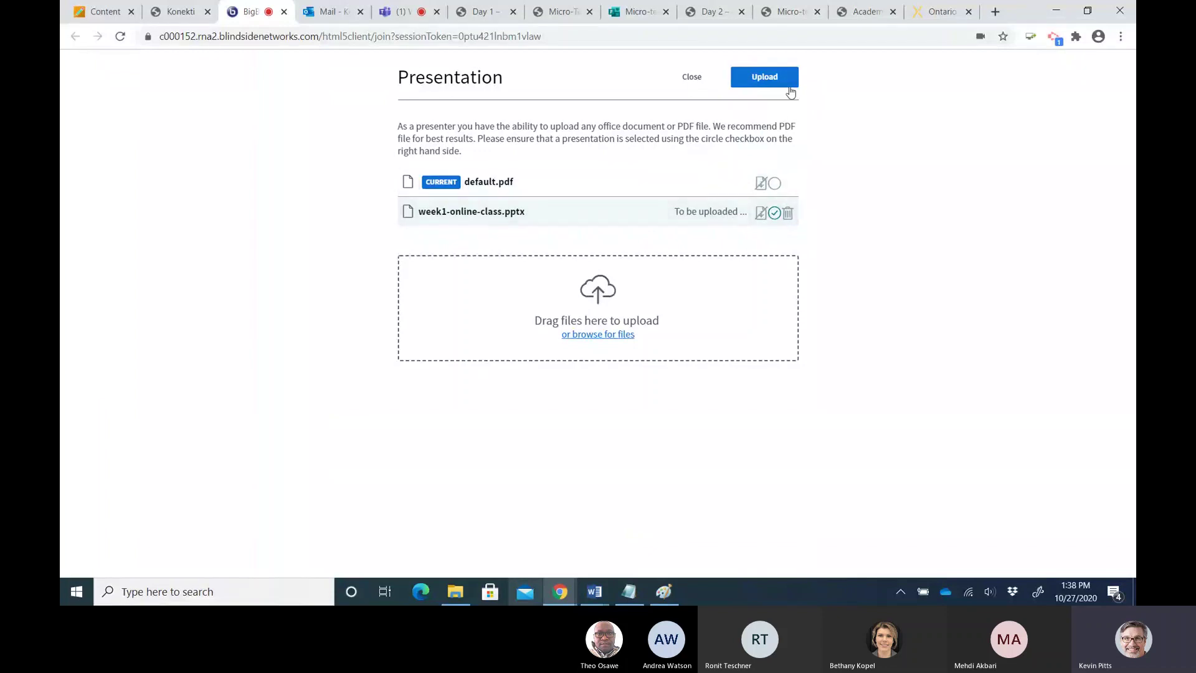
{"action": "left_click", "coordinate": [762, 77]}
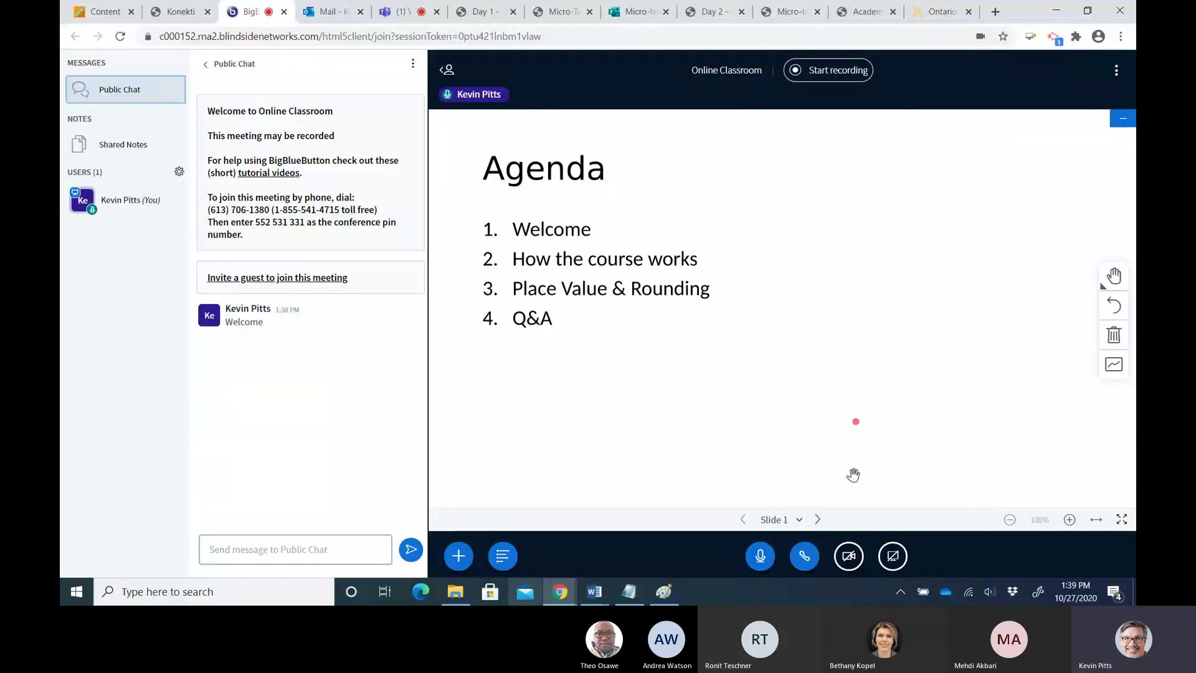
Advance two slides from the Agenda to Slide 3 showing 329,147.568
{"action": "left_click", "coordinate": [817, 520]}
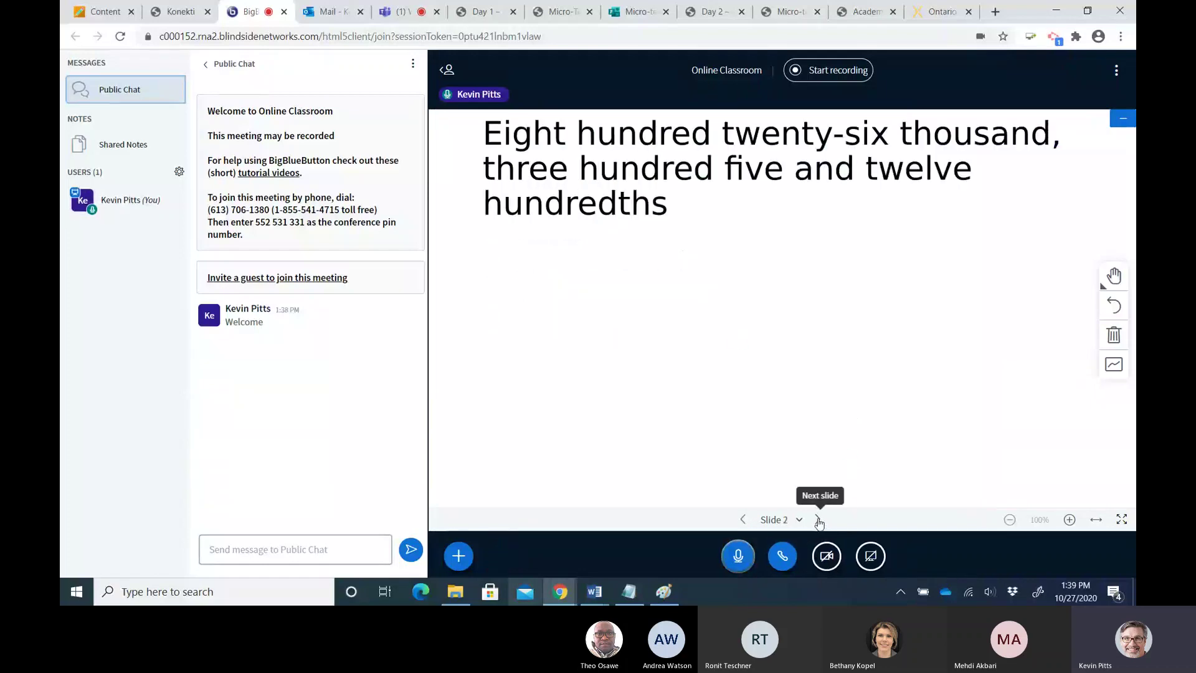
{"action": "left_click", "coordinate": [818, 519]}
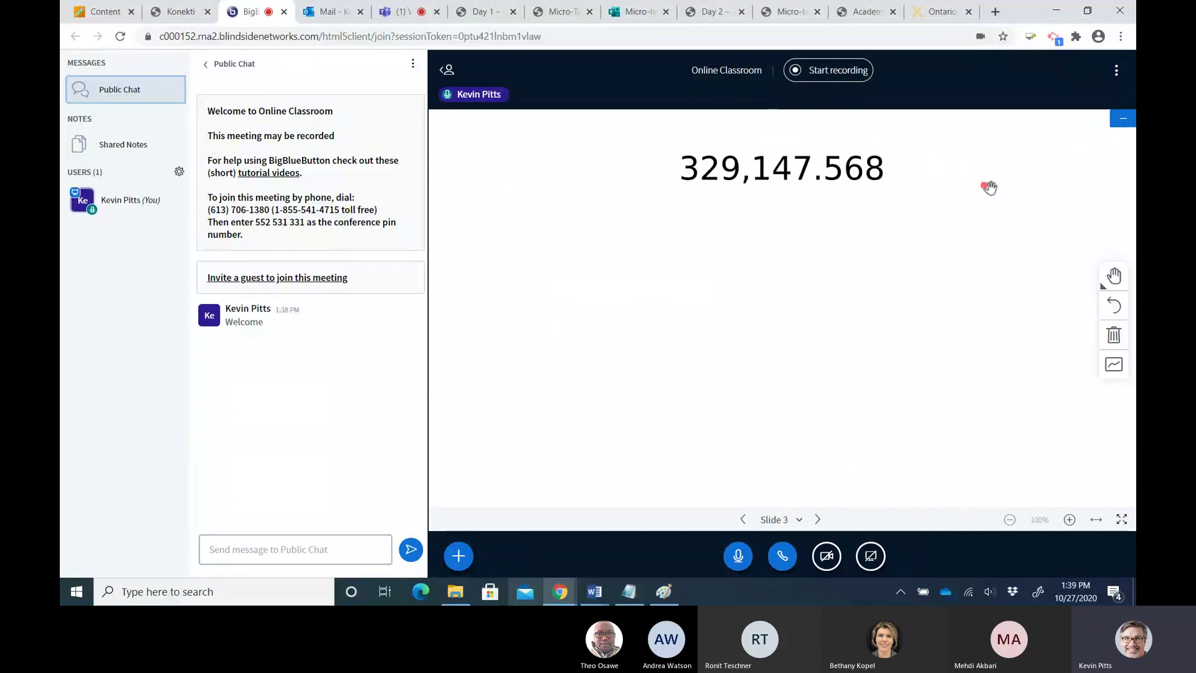
Start recording the Online Classroom session and confirm it
{"action": "left_click", "coordinate": [837, 73]}
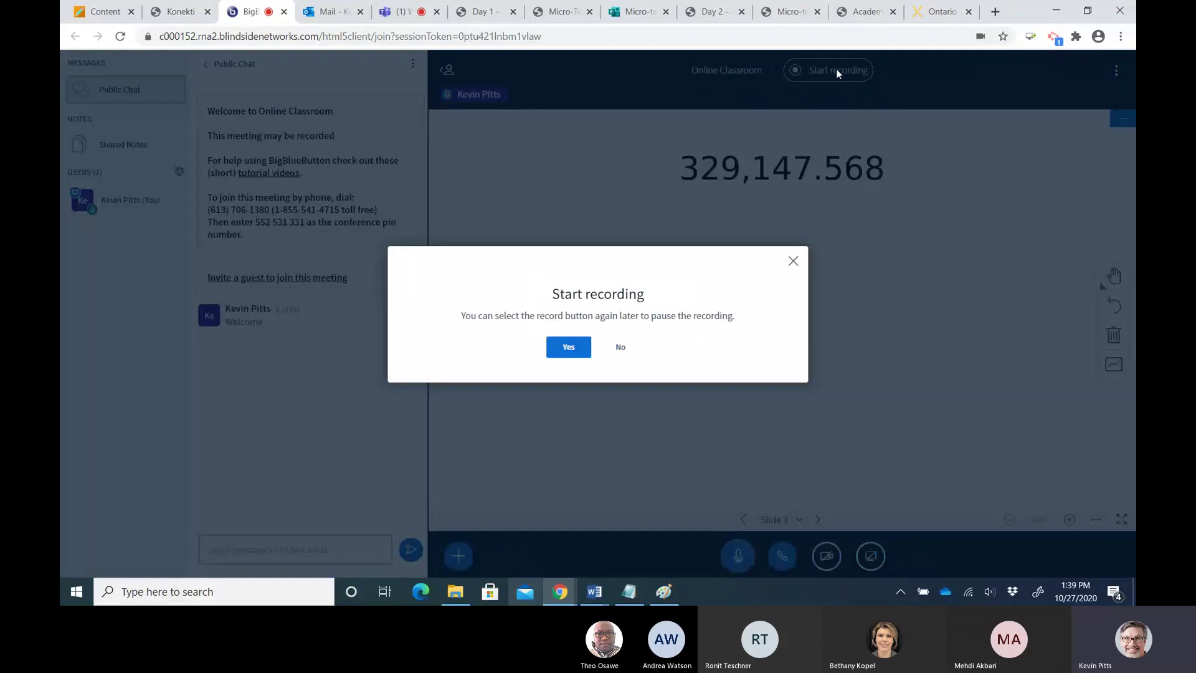
{"action": "left_click", "coordinate": [568, 347]}
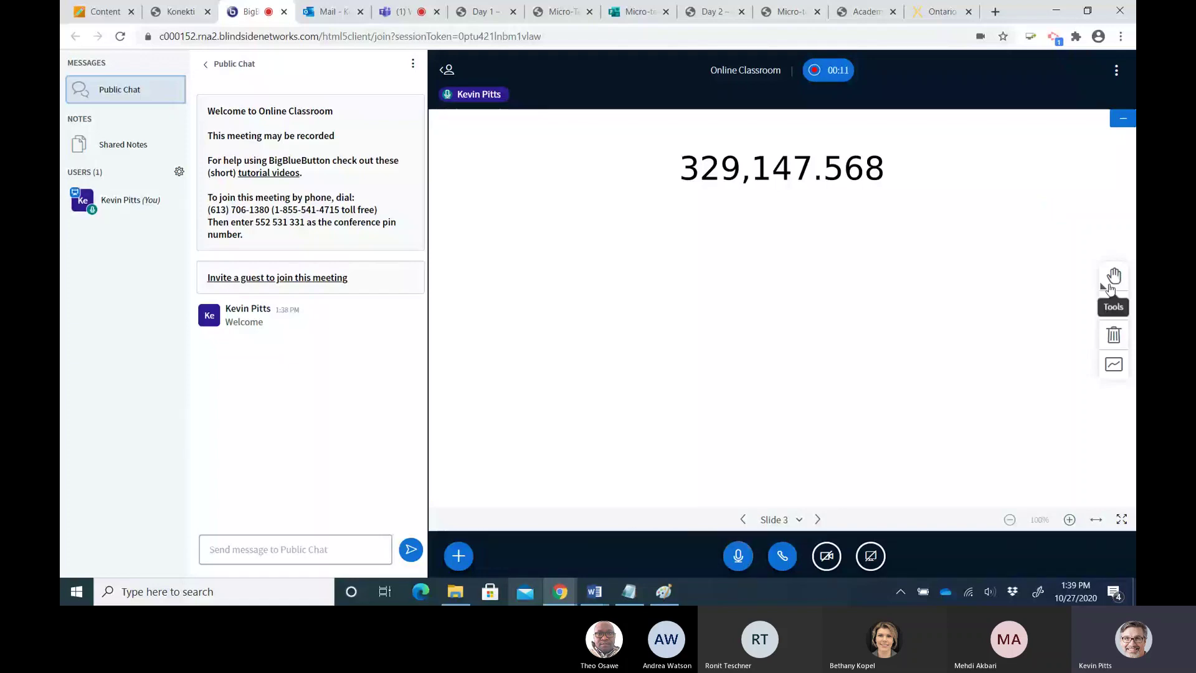
With a blue pencil, draw an arrow at the 5 in 329,147.568 and box it
{"action": "left_click", "coordinate": [1111, 283]}
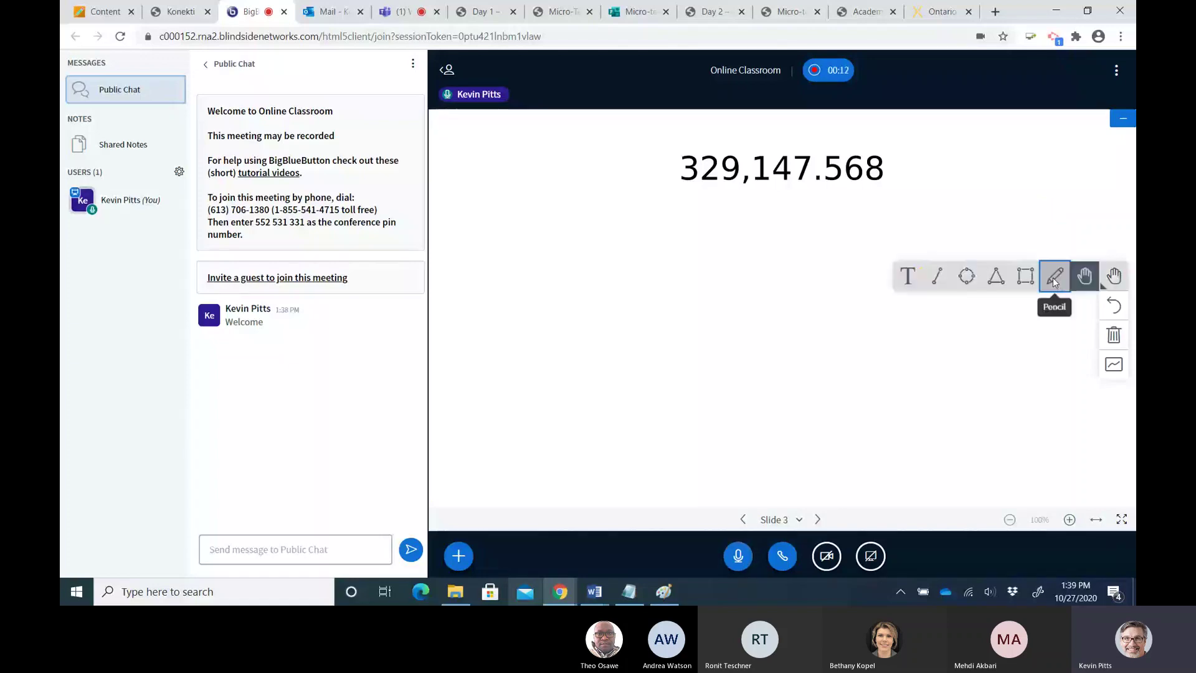
{"action": "left_click", "coordinate": [1054, 276]}
{"action": "left_click", "coordinate": [1113, 305]}
{"action": "left_click", "coordinate": [996, 305]}
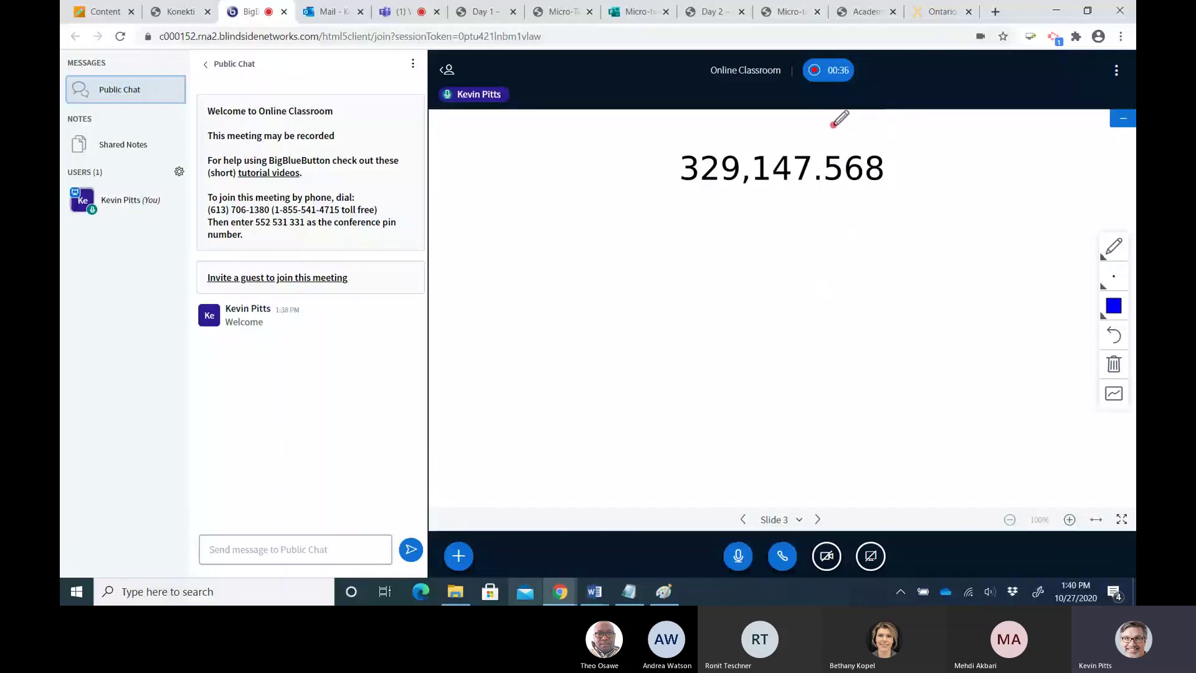
{"action": "mouse_move", "coordinate": [832, 126]}
{"action": "left_mouse_down"}
{"action": "mouse_move", "coordinate": [832, 151]}
{"action": "mouse_move", "coordinate": [839, 139]}
{"action": "left_mouse_up"}
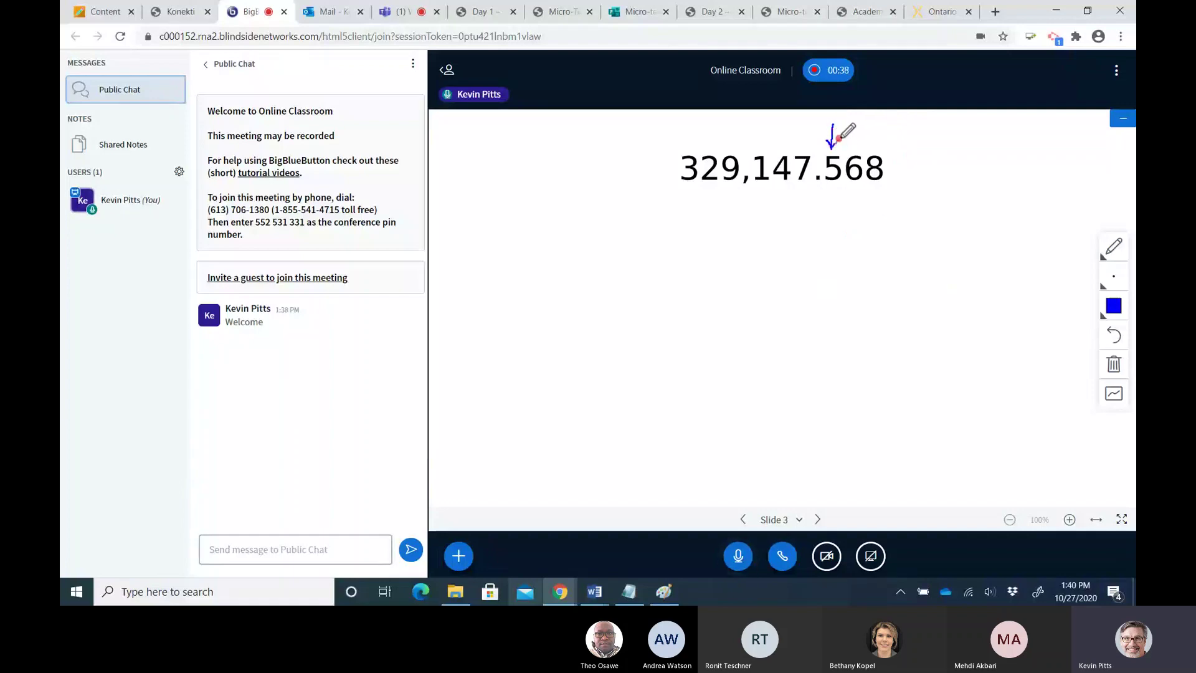
{"action": "mouse_move", "coordinate": [822, 188]}
{"action": "left_mouse_down"}
{"action": "mouse_move", "coordinate": [822, 156]}
{"action": "mouse_move", "coordinate": [834, 152]}
{"action": "mouse_move", "coordinate": [839, 190]}
{"action": "mouse_move", "coordinate": [822, 190]}
{"action": "left_mouse_up"}
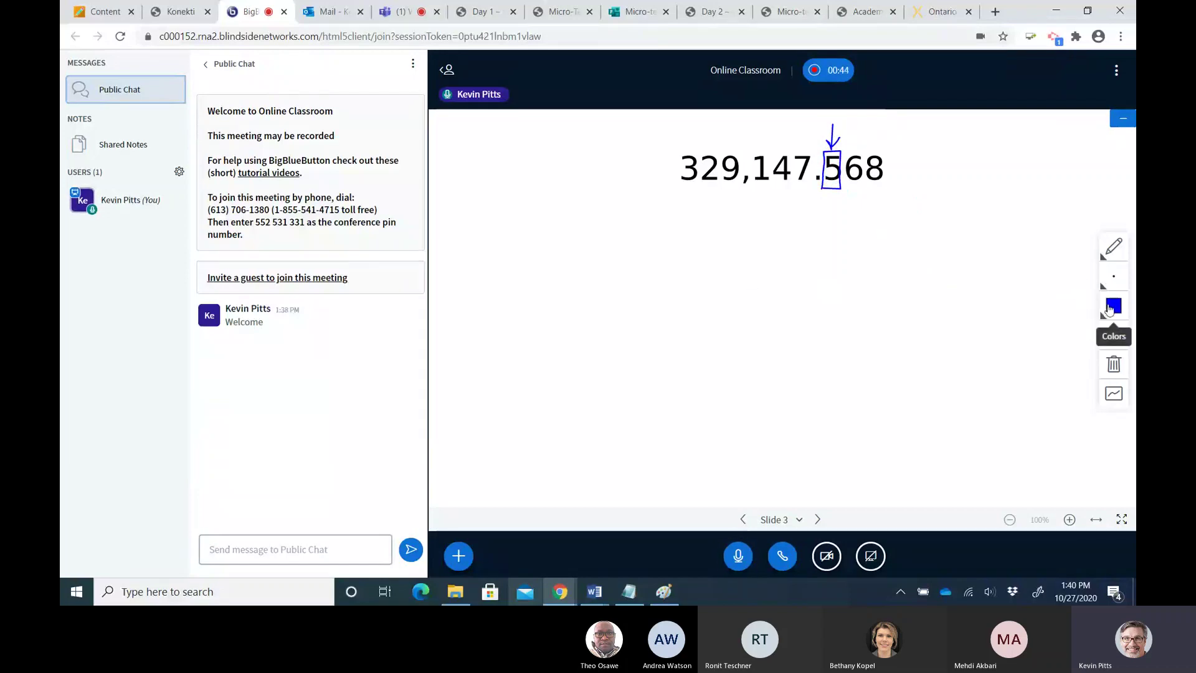
In orange, draw an arrow toward the 6 and write the rounding rules ≥5 ↑ and <5 ↔
{"action": "left_click", "coordinate": [1109, 309]}
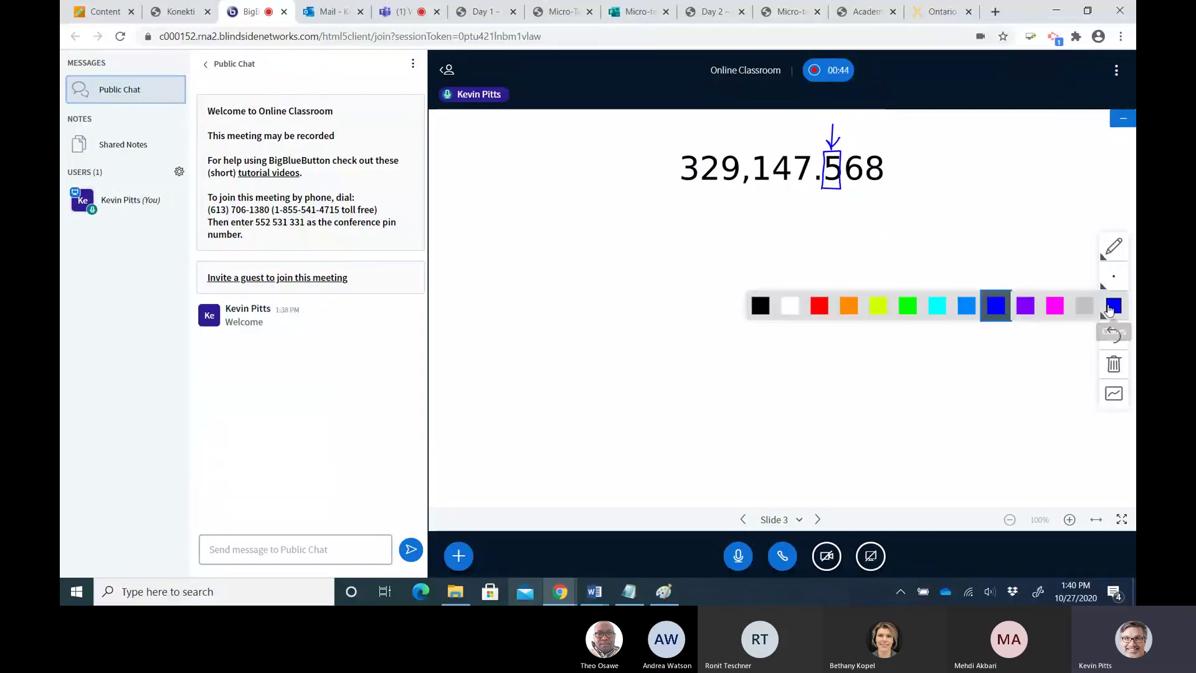
{"action": "left_click", "coordinate": [848, 305]}
{"action": "mouse_move", "coordinate": [834, 142]}
{"action": "left_mouse_down"}
{"action": "mouse_move", "coordinate": [840, 132]}
{"action": "mouse_move", "coordinate": [857, 142]}
{"action": "left_mouse_up"}
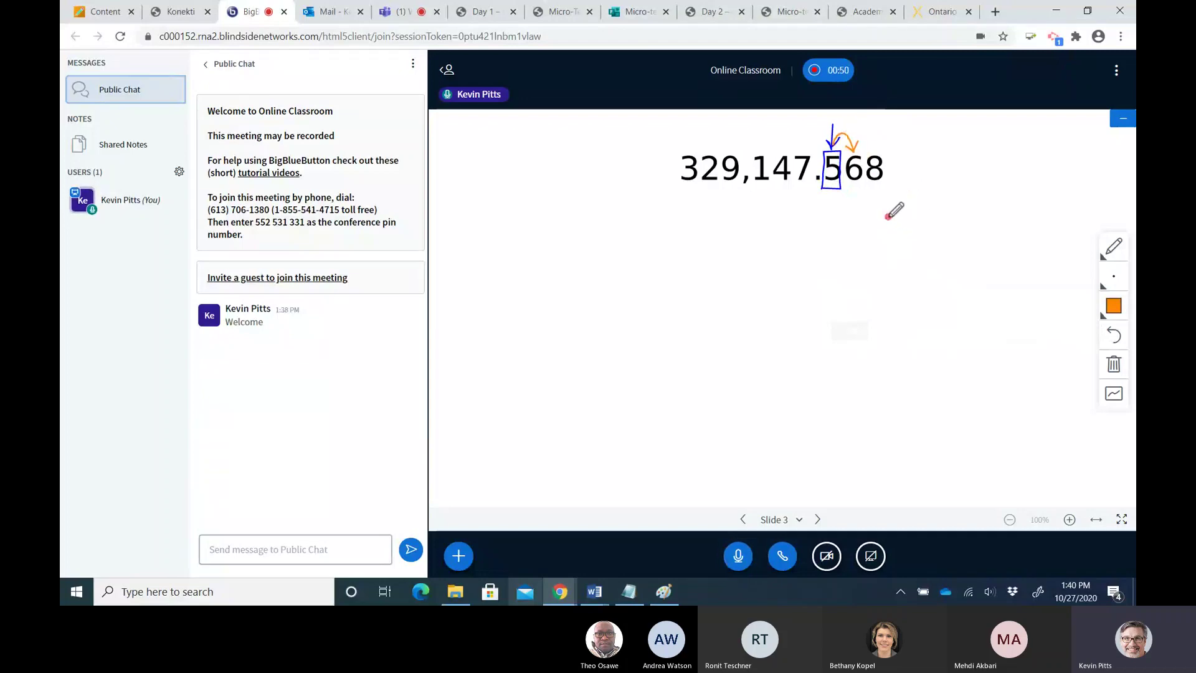
{"action": "mouse_move", "coordinate": [887, 217]}
{"action": "left_mouse_down"}
{"action": "mouse_move", "coordinate": [906, 239]}
{"action": "mouse_move", "coordinate": [962, 211]}
{"action": "left_mouse_up"}
{"action": "mouse_move", "coordinate": [962, 211]}
{"action": "left_mouse_down"}
{"action": "mouse_move", "coordinate": [955, 217]}
{"action": "mouse_move", "coordinate": [969, 218]}
{"action": "left_mouse_up"}
{"action": "mouse_move", "coordinate": [911, 260]}
{"action": "left_mouse_down"}
{"action": "mouse_move", "coordinate": [897, 266]}
{"action": "mouse_move", "coordinate": [906, 275]}
{"action": "left_mouse_up"}
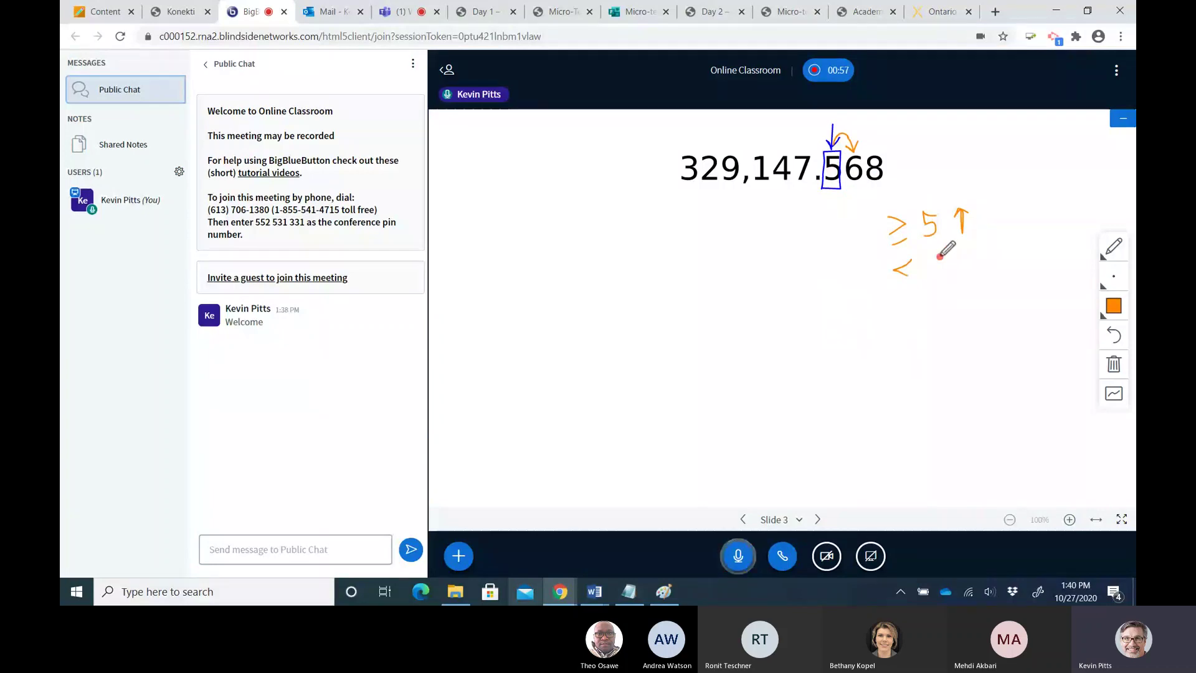
{"action": "left_click_drag", "start_coordinate": [939, 255], "coordinate": [929, 274]}
{"action": "left_click_drag", "start_coordinate": [960, 264], "coordinate": [979, 270]}
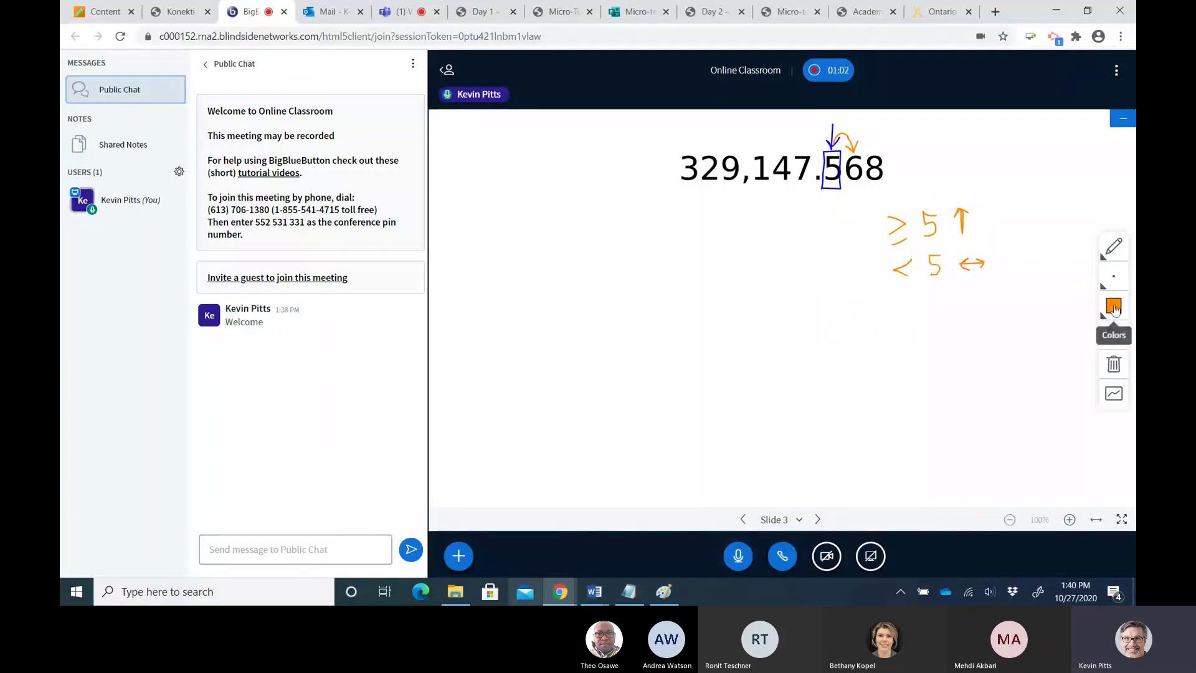
Switch back to blue and write 329,147.600 under a down arrow, underlining both zeros
{"action": "left_click", "coordinate": [1114, 307]}
{"action": "left_click", "coordinate": [992, 304]}
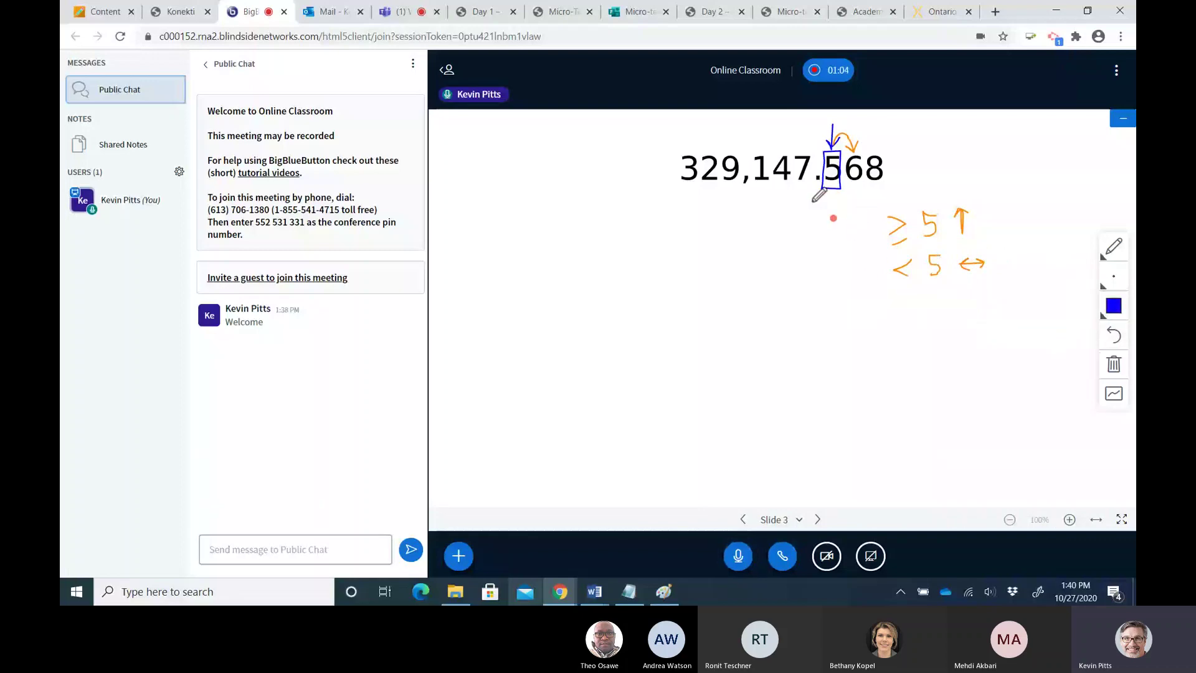
{"action": "mouse_move", "coordinate": [830, 200]}
{"action": "left_mouse_down"}
{"action": "mouse_move", "coordinate": [832, 290]}
{"action": "mouse_move", "coordinate": [841, 285]}
{"action": "left_mouse_up"}
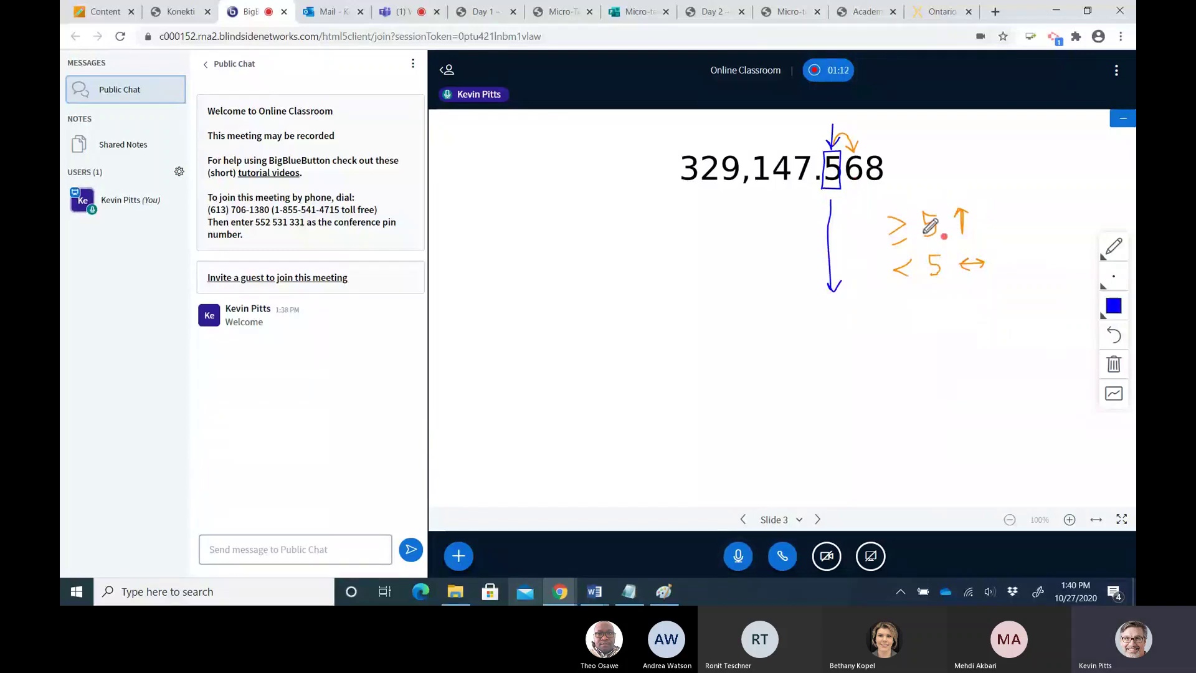
{"action": "left_click_drag", "start_coordinate": [838, 303], "coordinate": [830, 326]}
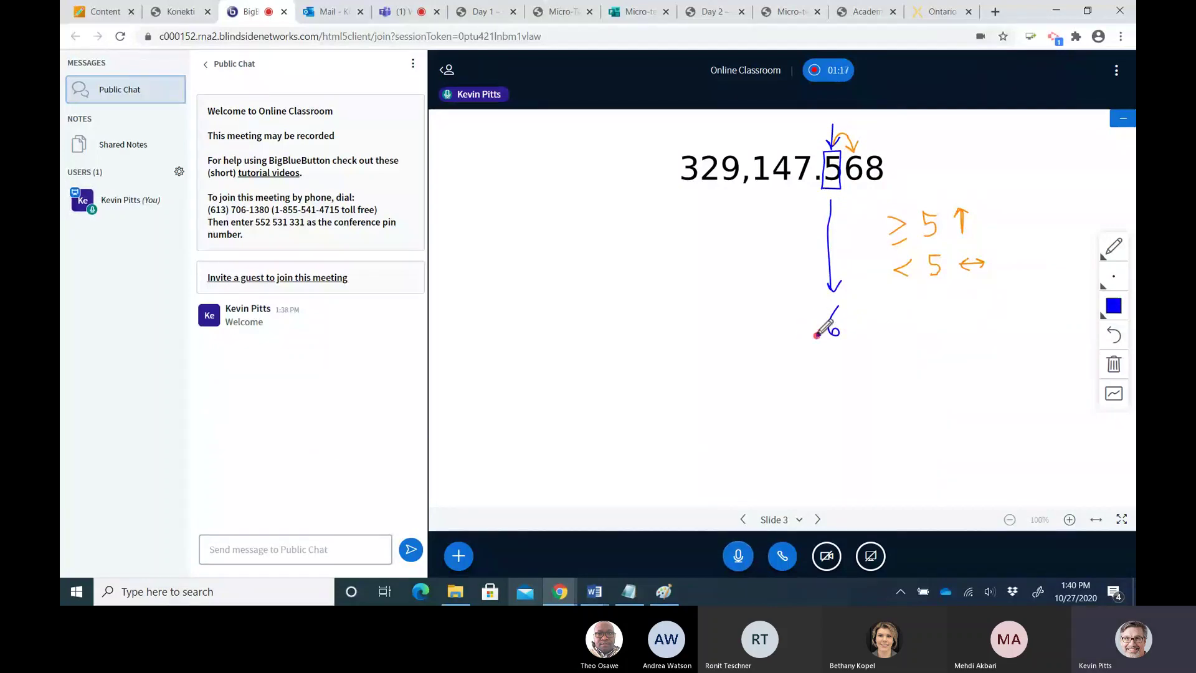
{"action": "left_click", "coordinate": [819, 334]}
{"action": "mouse_move", "coordinate": [789, 317]}
{"action": "left_mouse_down"}
{"action": "mouse_move", "coordinate": [794, 340]}
{"action": "mouse_move", "coordinate": [787, 330]}
{"action": "left_mouse_up"}
{"action": "left_click_drag", "start_coordinate": [779, 319], "coordinate": [778, 343]}
{"action": "mouse_move", "coordinate": [759, 316]}
{"action": "left_mouse_down"}
{"action": "mouse_move", "coordinate": [758, 340]}
{"action": "mouse_move", "coordinate": [667, 341]}
{"action": "left_mouse_up"}
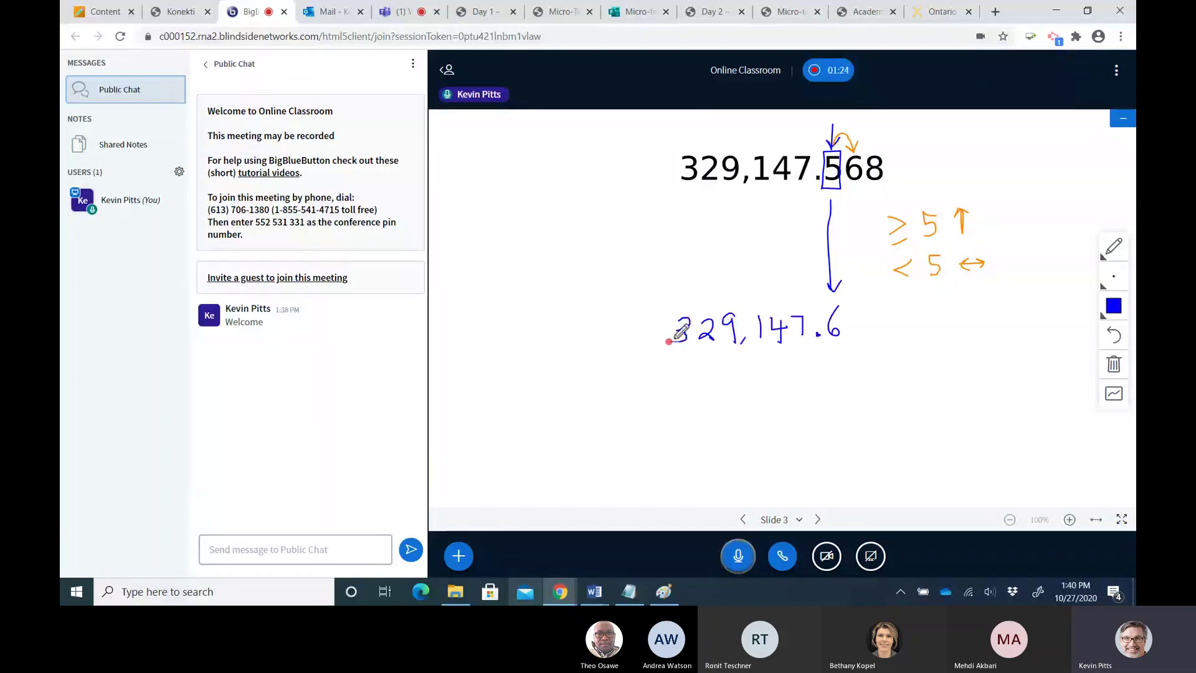
{"action": "mouse_move", "coordinate": [867, 316]}
{"action": "left_mouse_down"}
{"action": "mouse_move", "coordinate": [894, 329]}
{"action": "mouse_move", "coordinate": [891, 317]}
{"action": "left_mouse_up"}
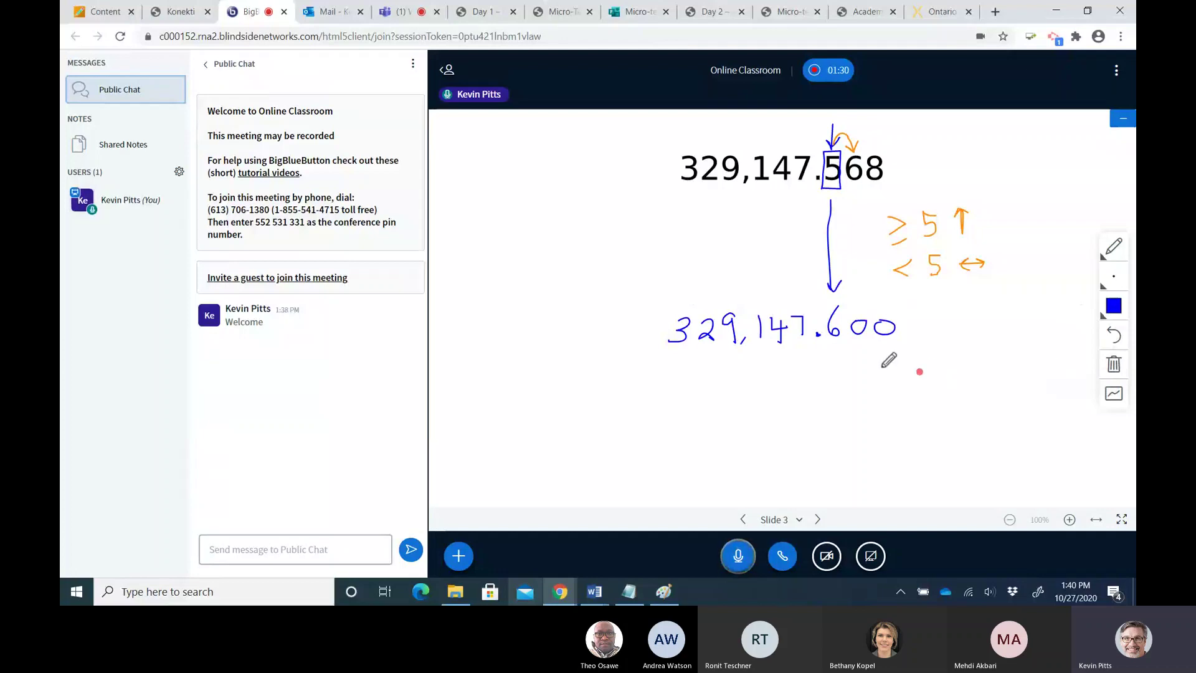
{"action": "left_click_drag", "start_coordinate": [852, 342], "coordinate": [866, 342]}
{"action": "left_click_drag", "start_coordinate": [882, 342], "coordinate": [897, 341]}
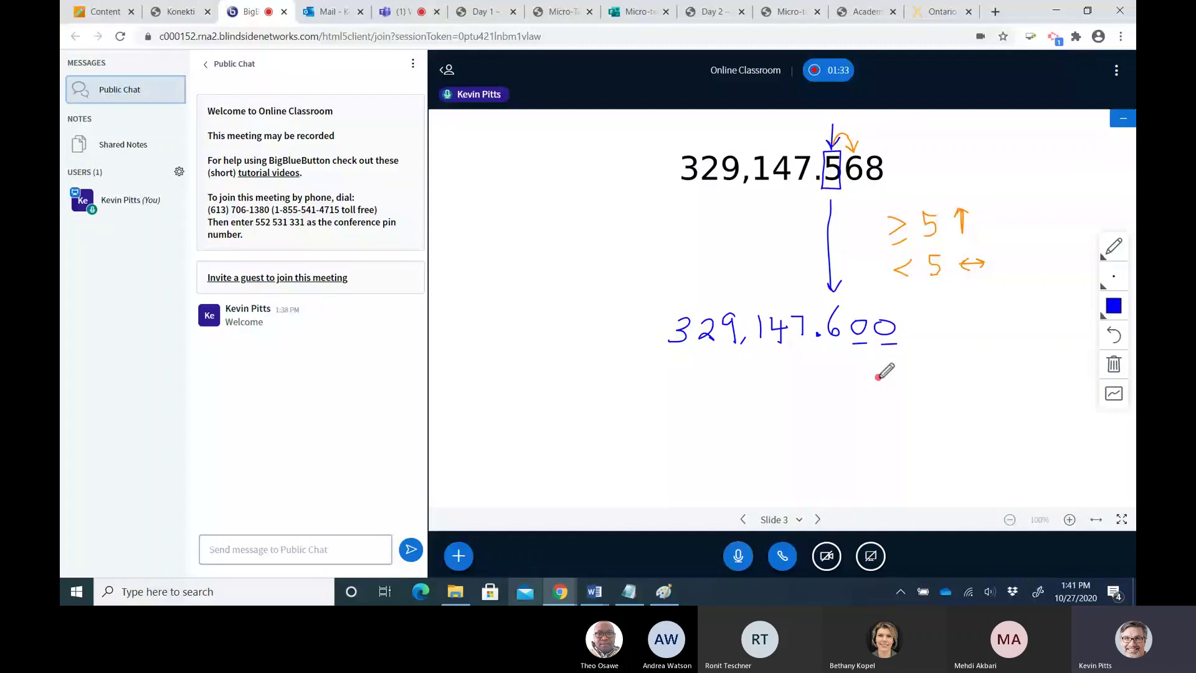
Pause the session recording, confirming Yes at the prompt
{"action": "left_click", "coordinate": [827, 73]}
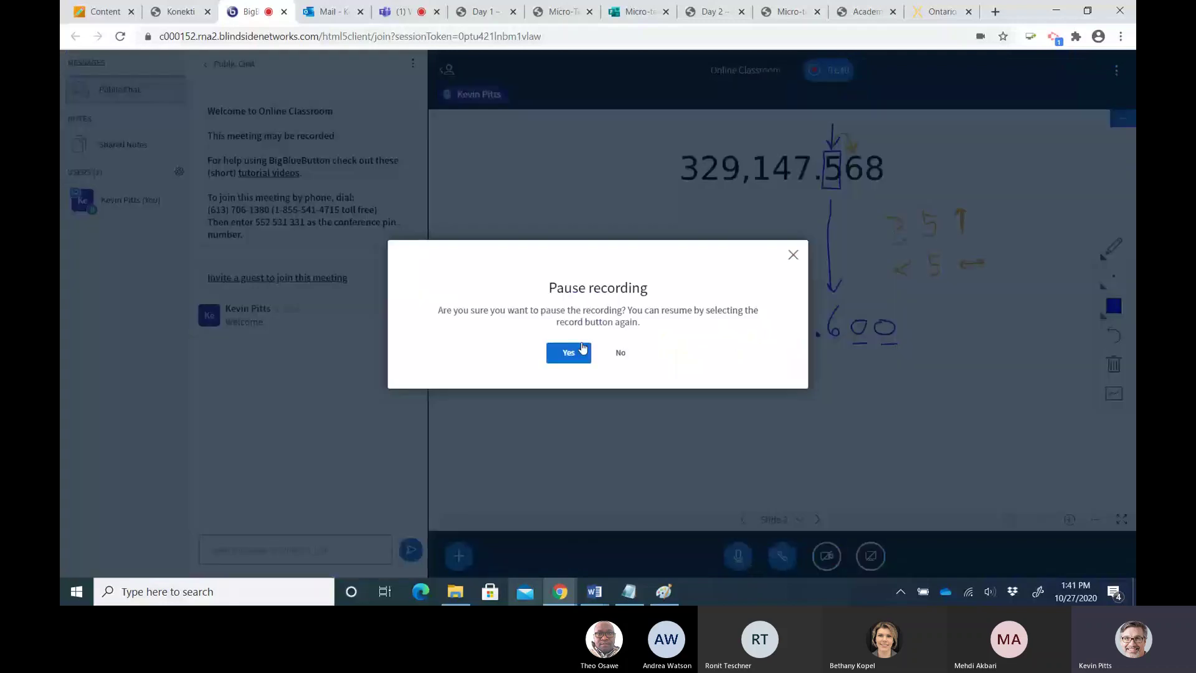
{"action": "left_click", "coordinate": [581, 349]}
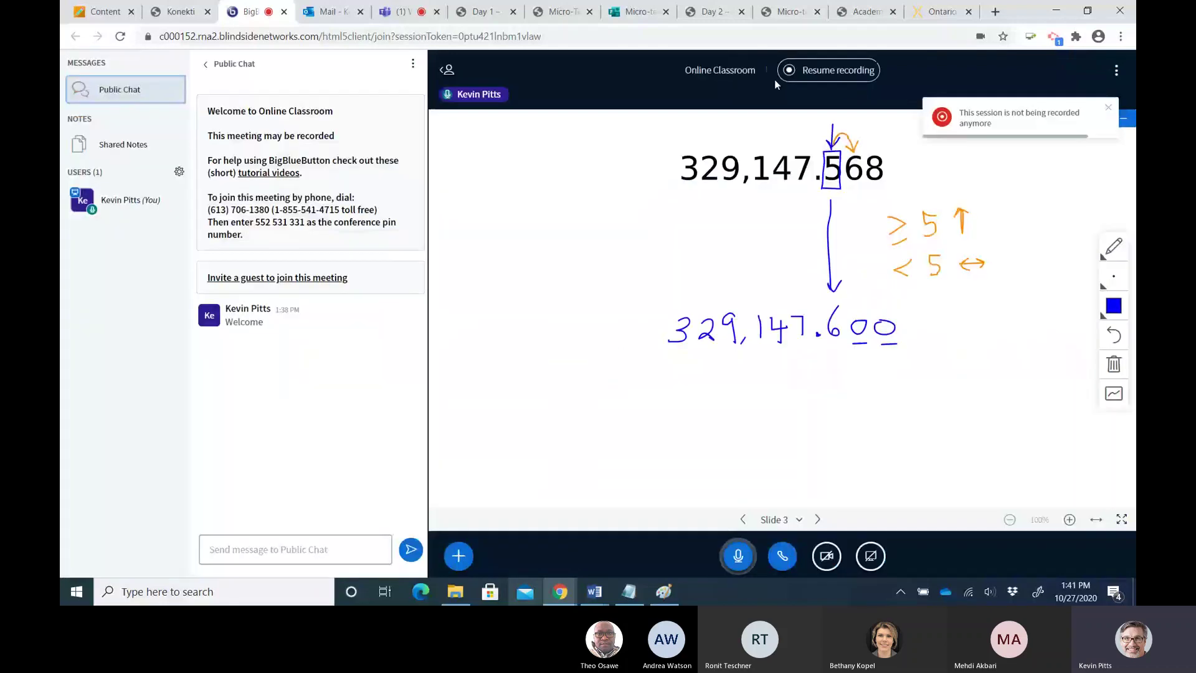
{"action": "left_click", "coordinate": [1118, 72]}
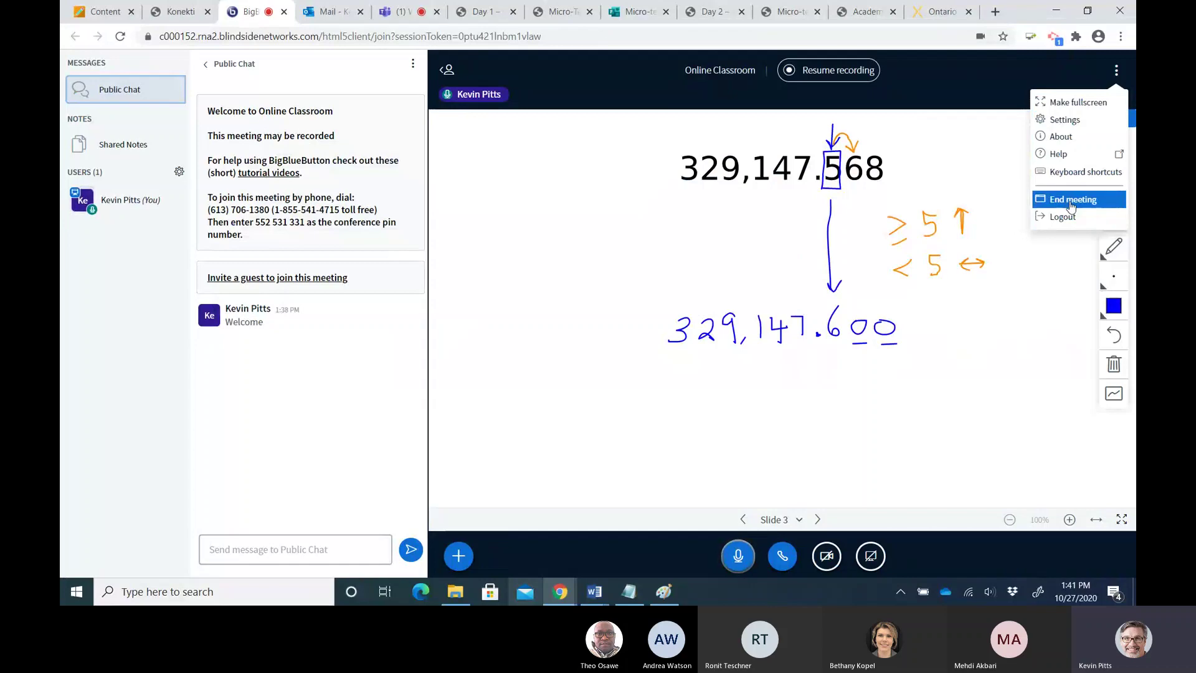
End the meeting for everyone and confirm with Yes
{"action": "left_click", "coordinate": [1070, 206]}
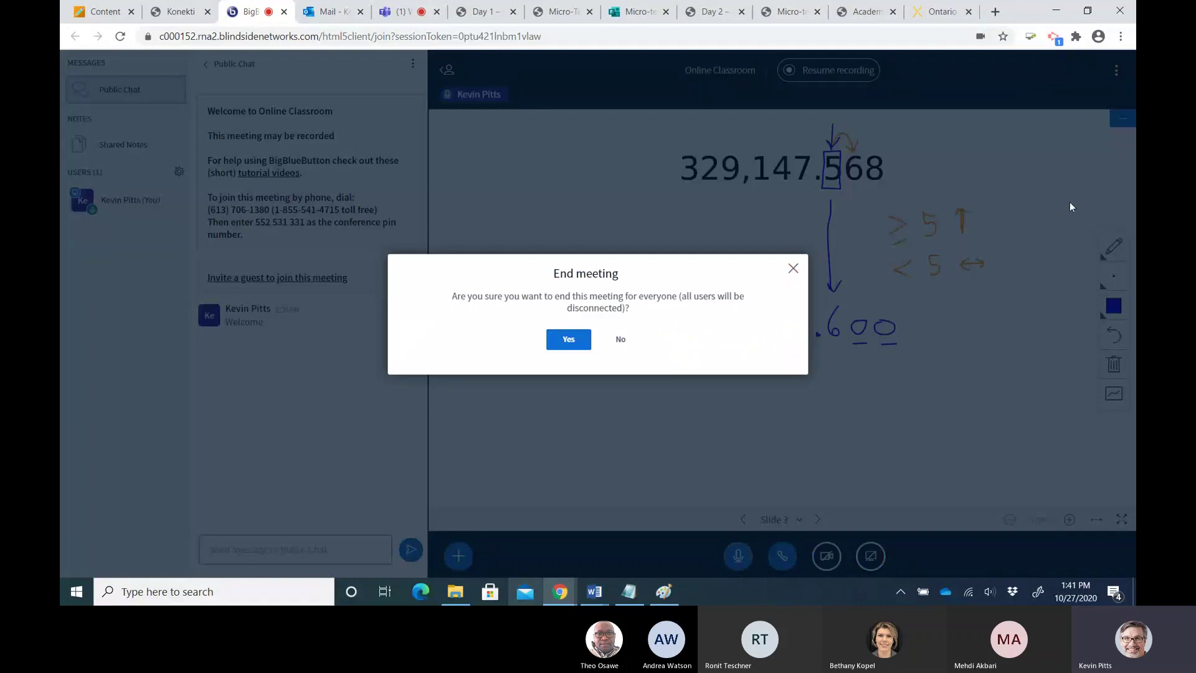
{"action": "left_click", "coordinate": [569, 339]}
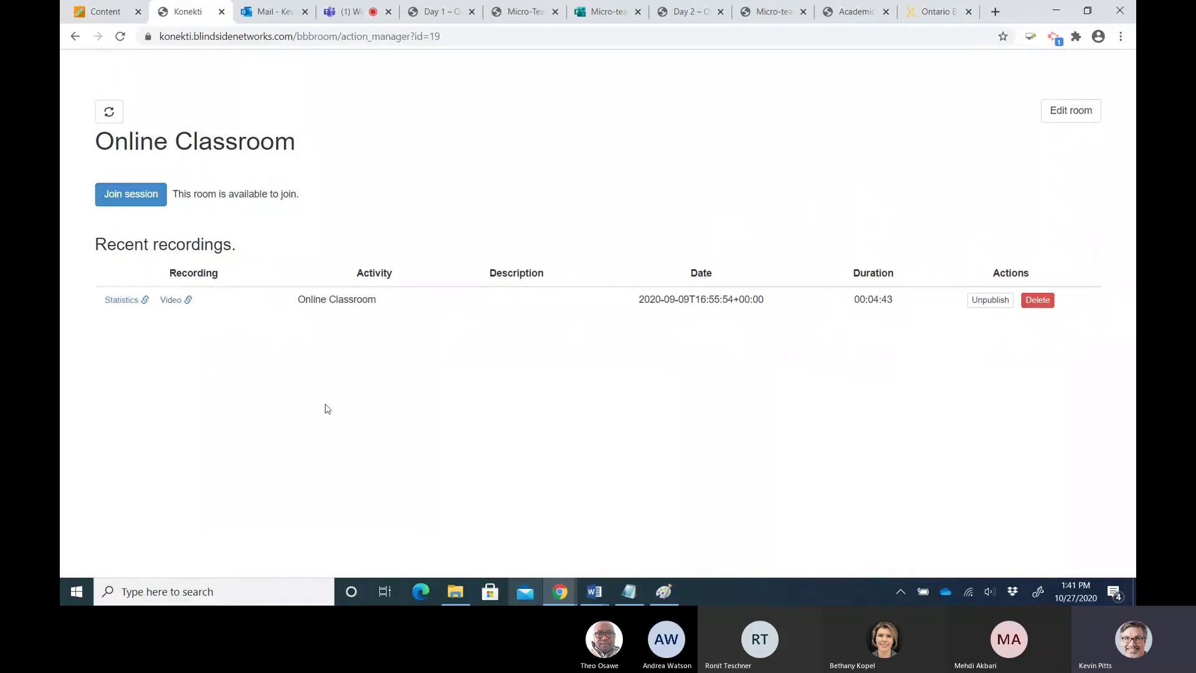
Play the session recording, skip to about 0:24 and 0:43, pause, then close its tab and the Konekti tab
{"action": "left_click", "coordinate": [172, 301]}
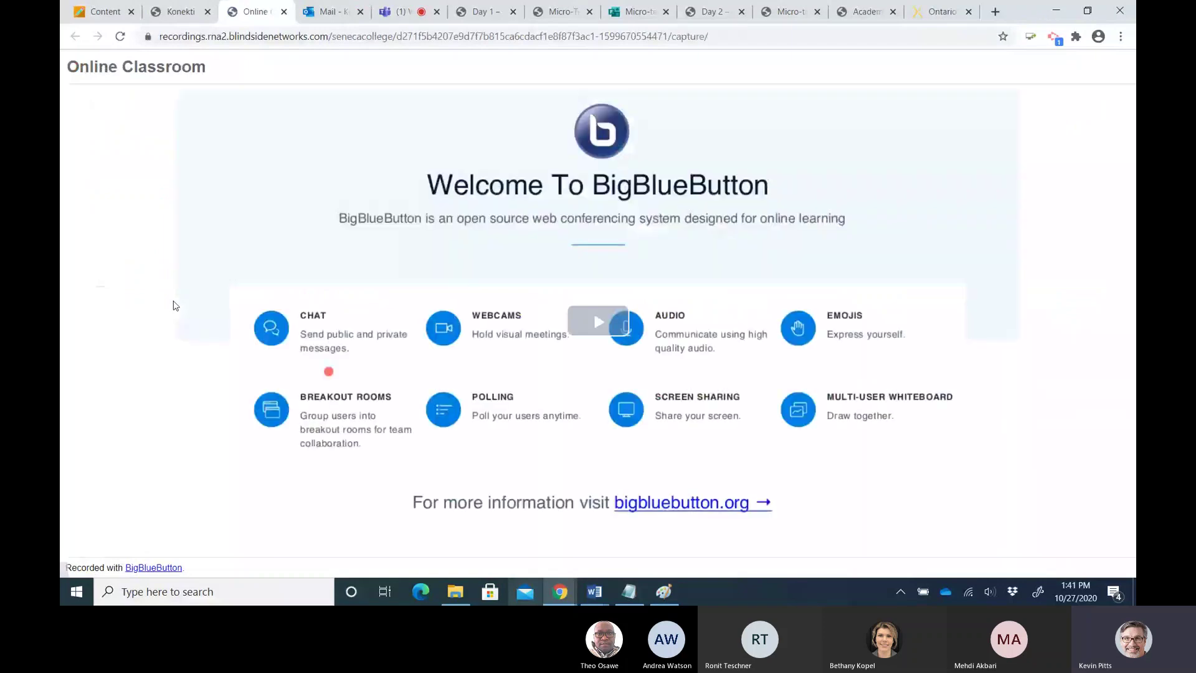
{"action": "left_click_drag", "start_coordinate": [187, 546], "coordinate": [330, 546]}
{"action": "left_click", "coordinate": [429, 551]}
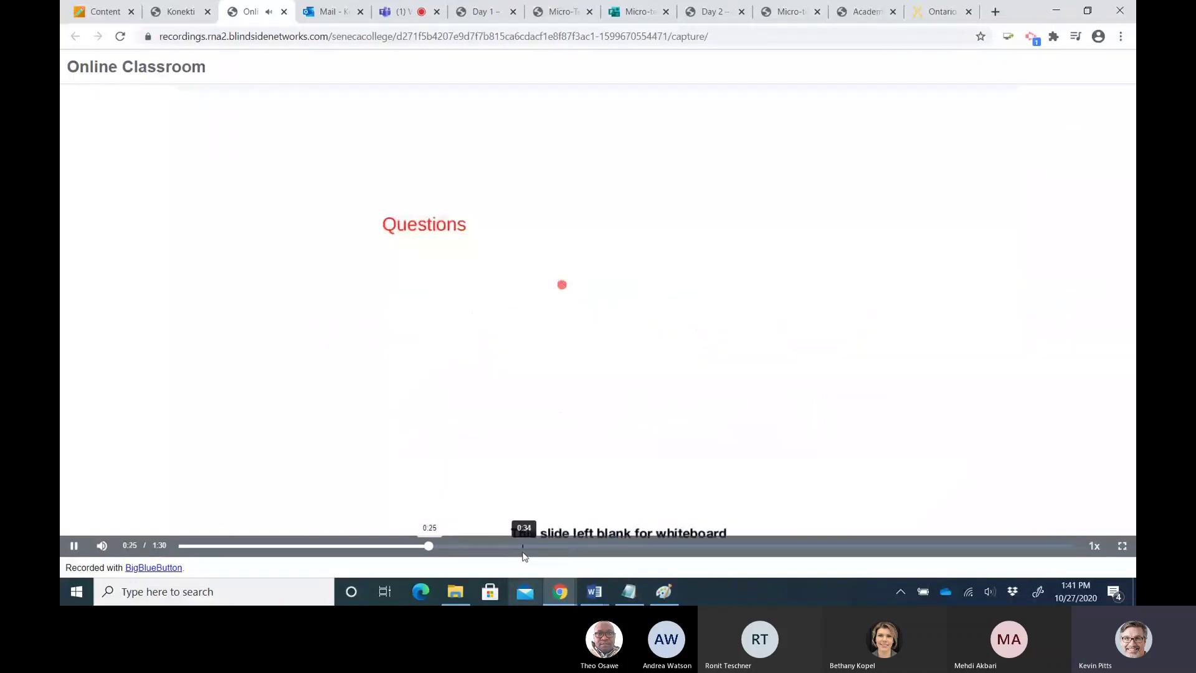
{"action": "left_click", "coordinate": [603, 547]}
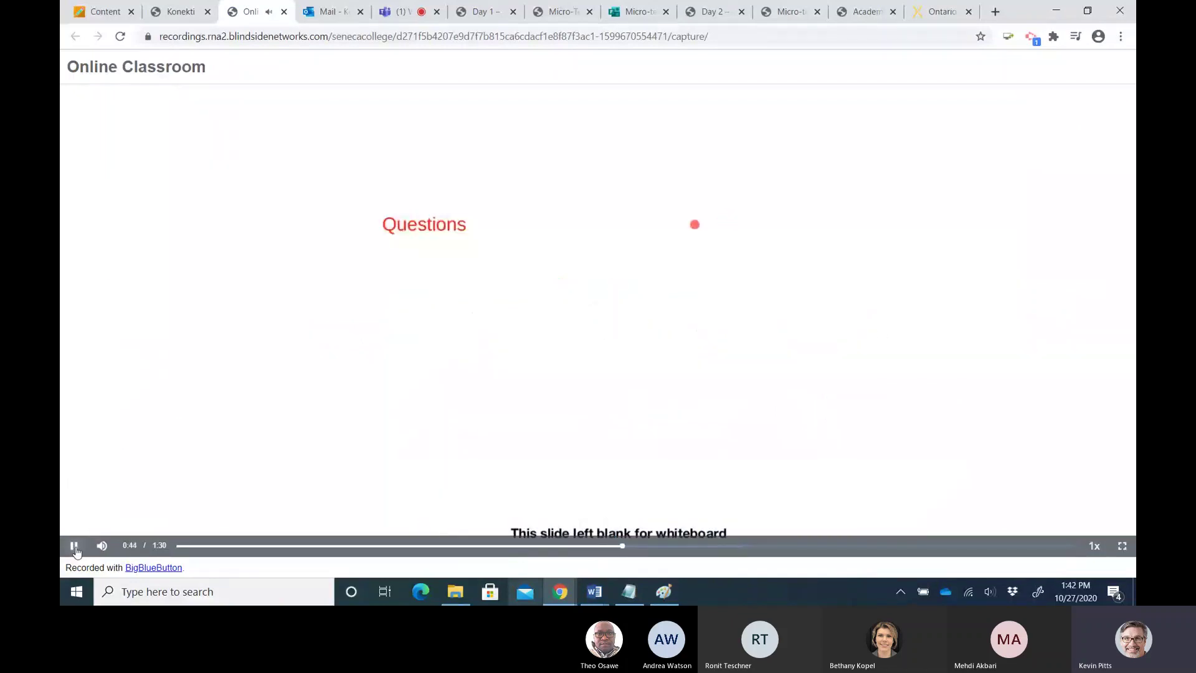
{"action": "left_click", "coordinate": [75, 546]}
{"action": "left_click", "coordinate": [284, 12]}
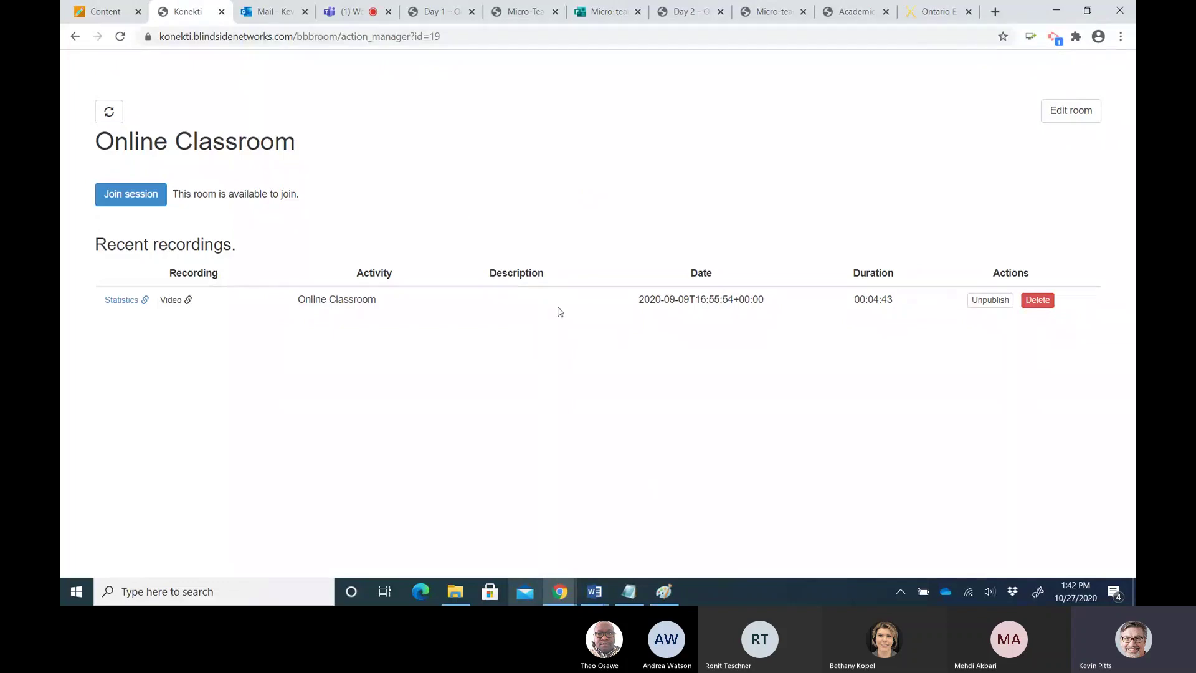
{"action": "left_click", "coordinate": [221, 12]}
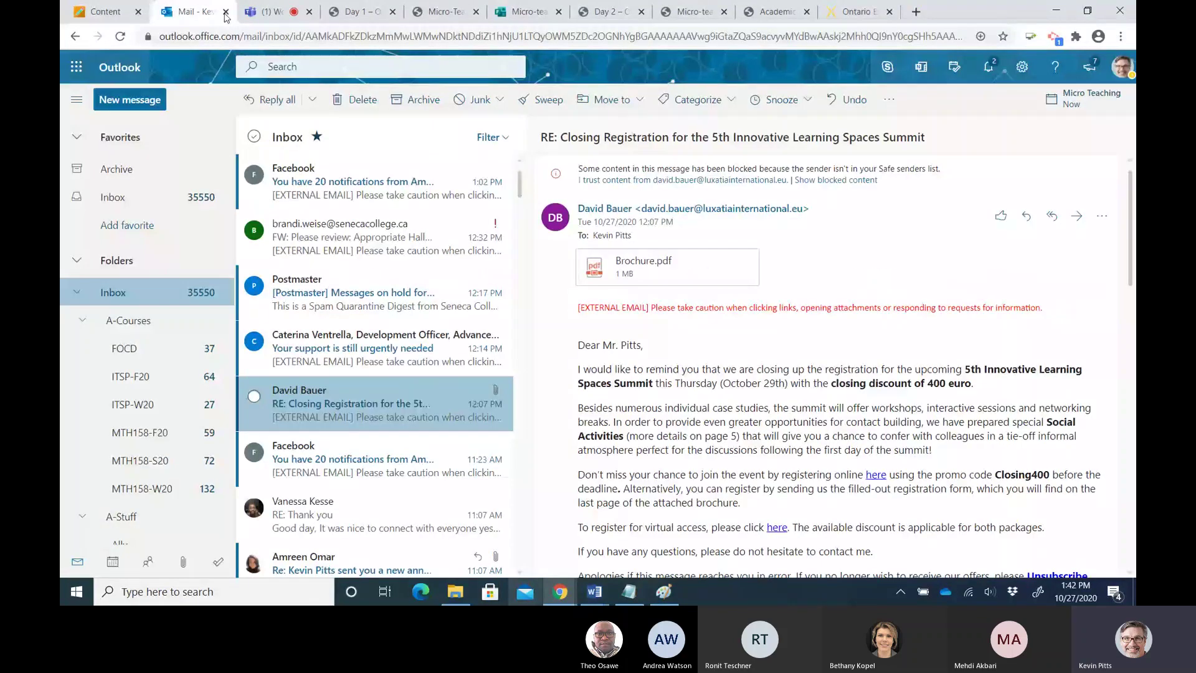
Return to the Blackboard course tab and show the Announcements page
{"action": "left_click", "coordinate": [106, 9]}
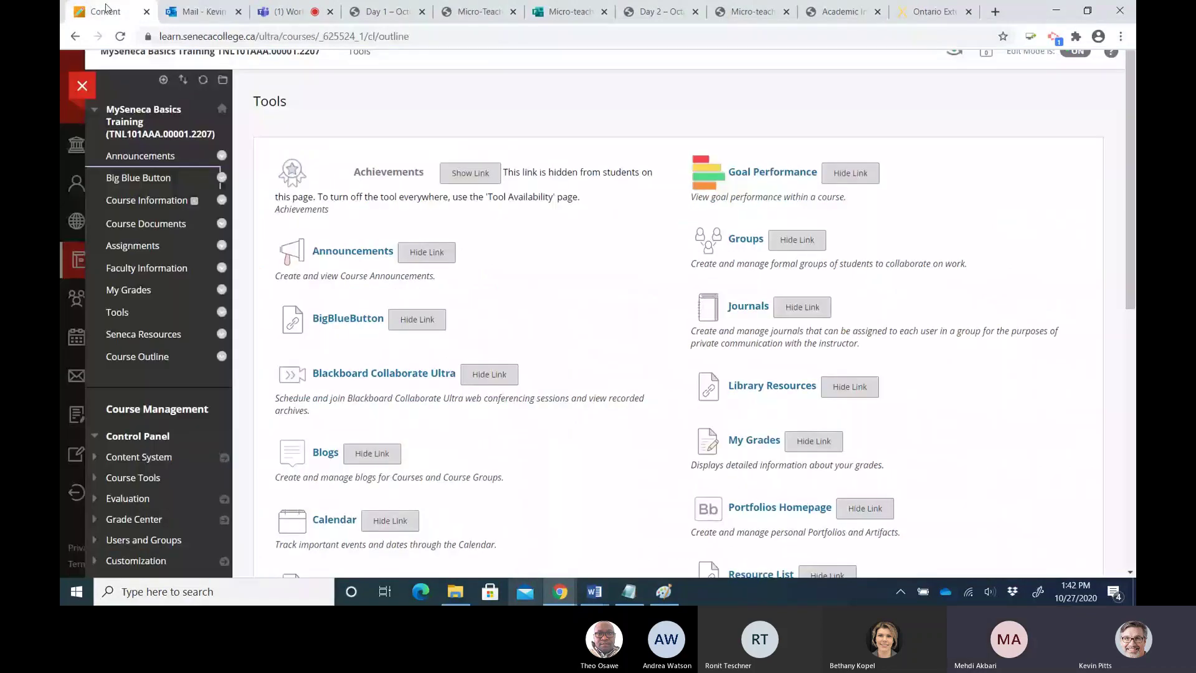
{"action": "left_click", "coordinate": [153, 161]}
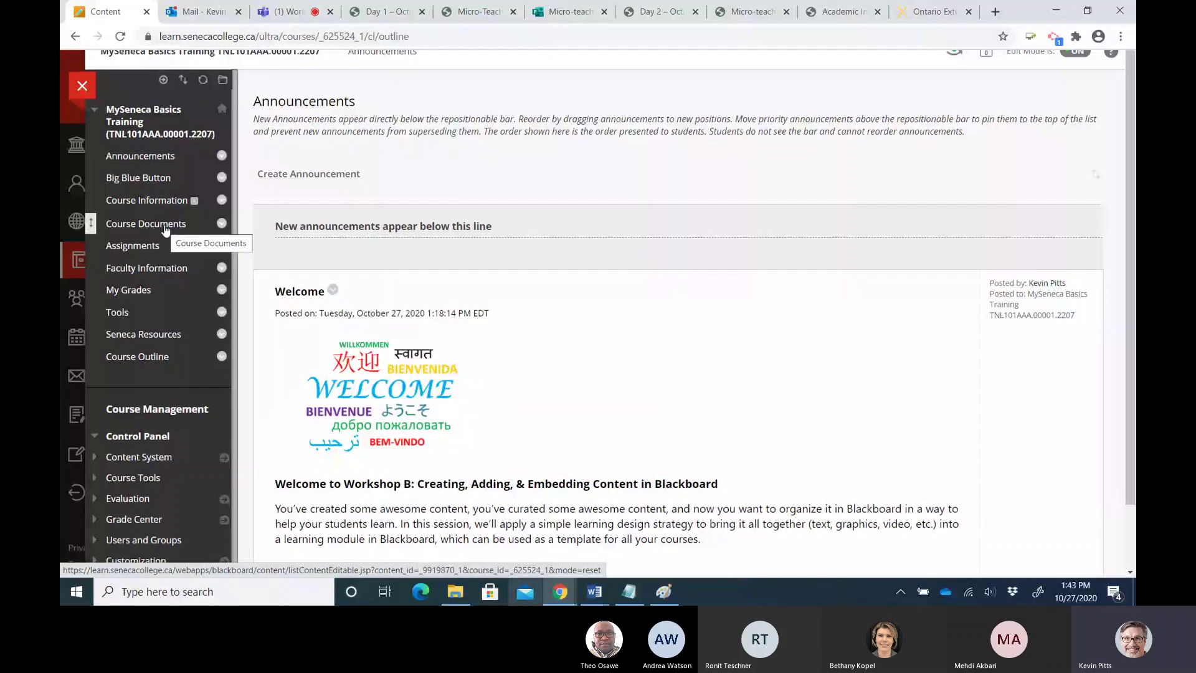
Rename the Course Documents menu link to 'Weekly Content' and save it
{"action": "left_click", "coordinate": [218, 225]}
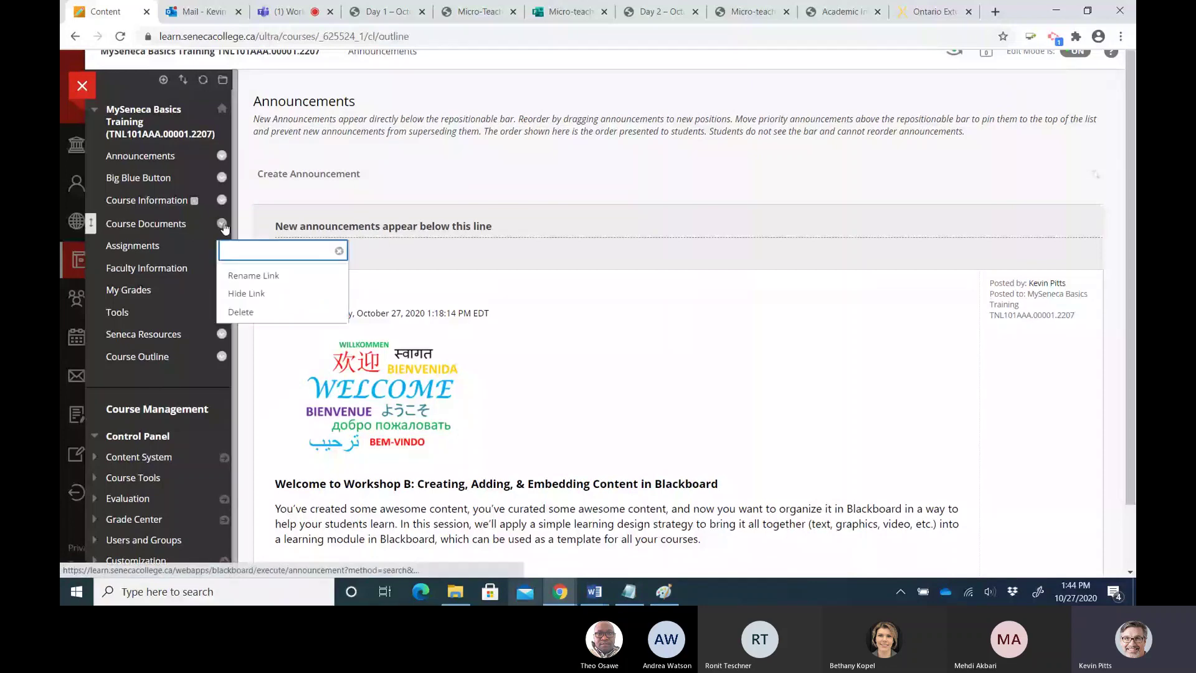
{"action": "left_click", "coordinate": [246, 277]}
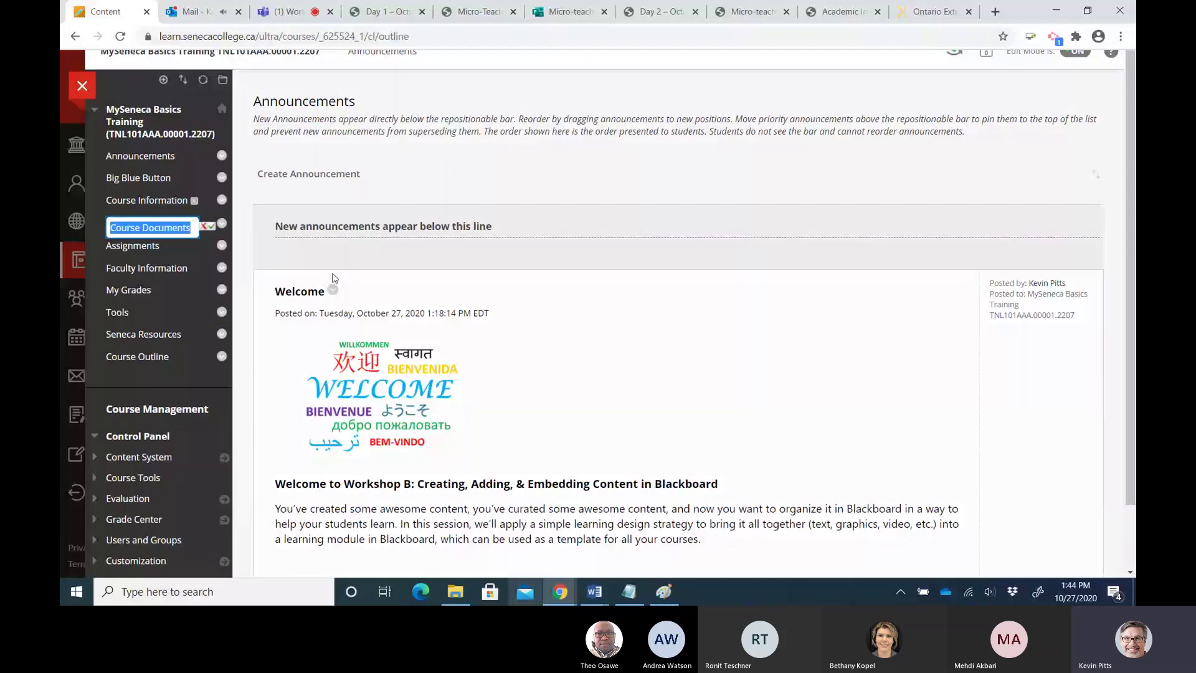
{"action": "type", "text": "Week"}
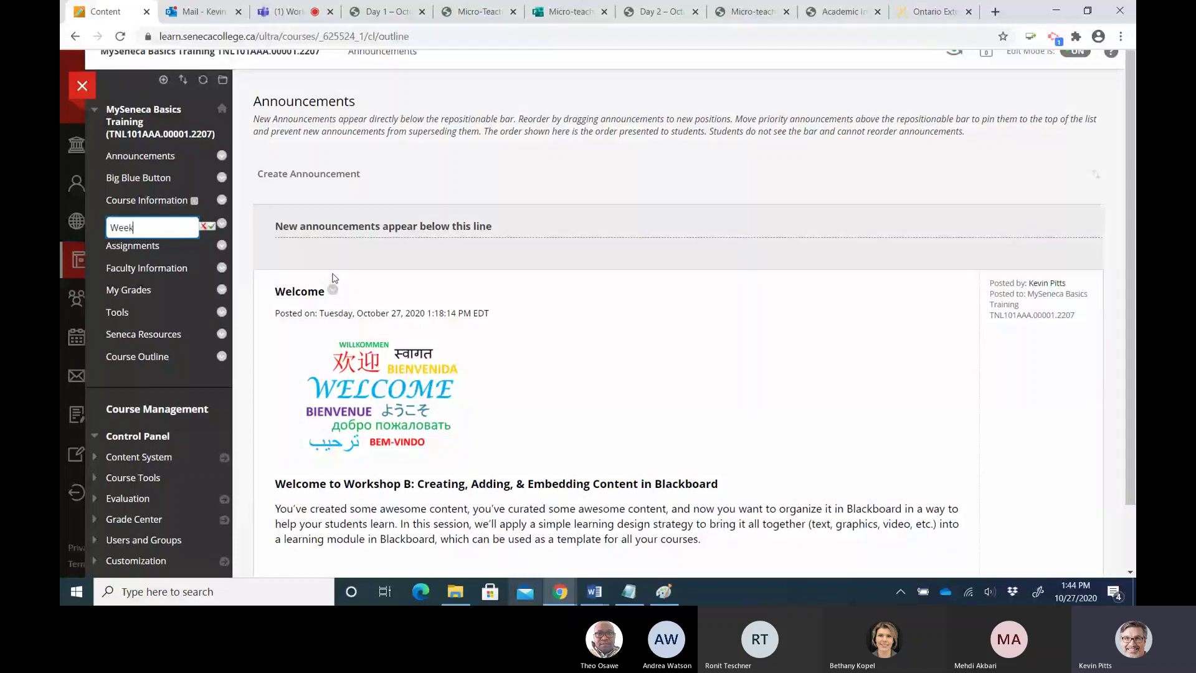
{"action": "type", "text": "ly Conten"}
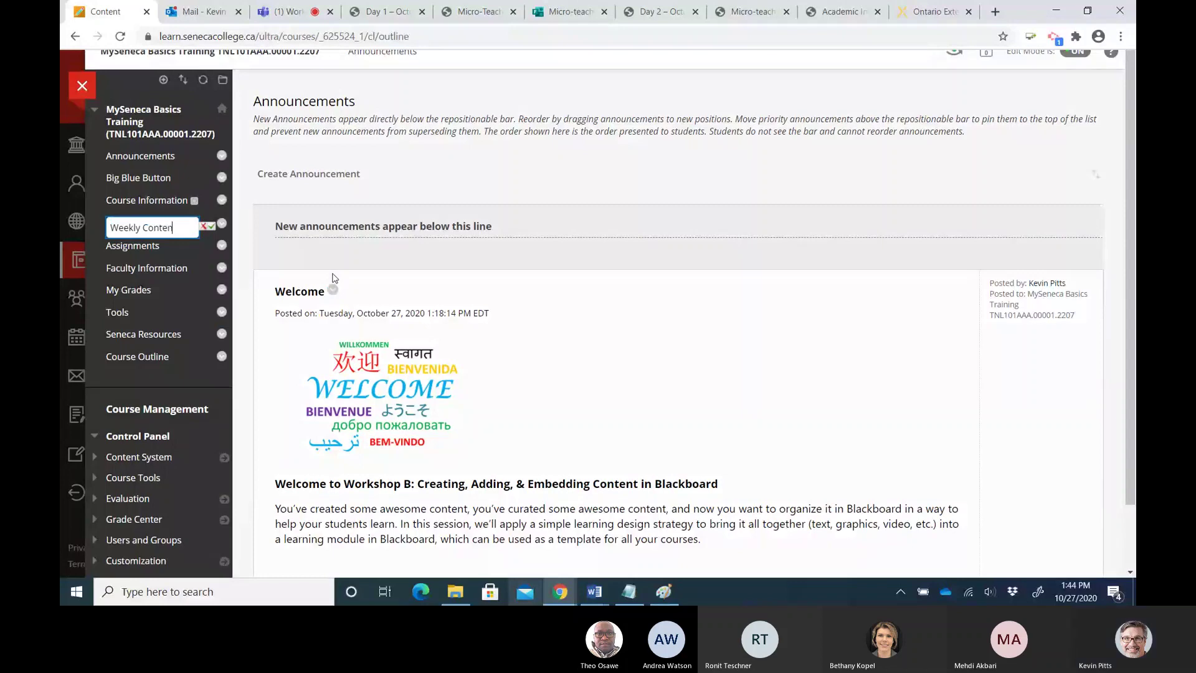
{"action": "type", "text": "t"}
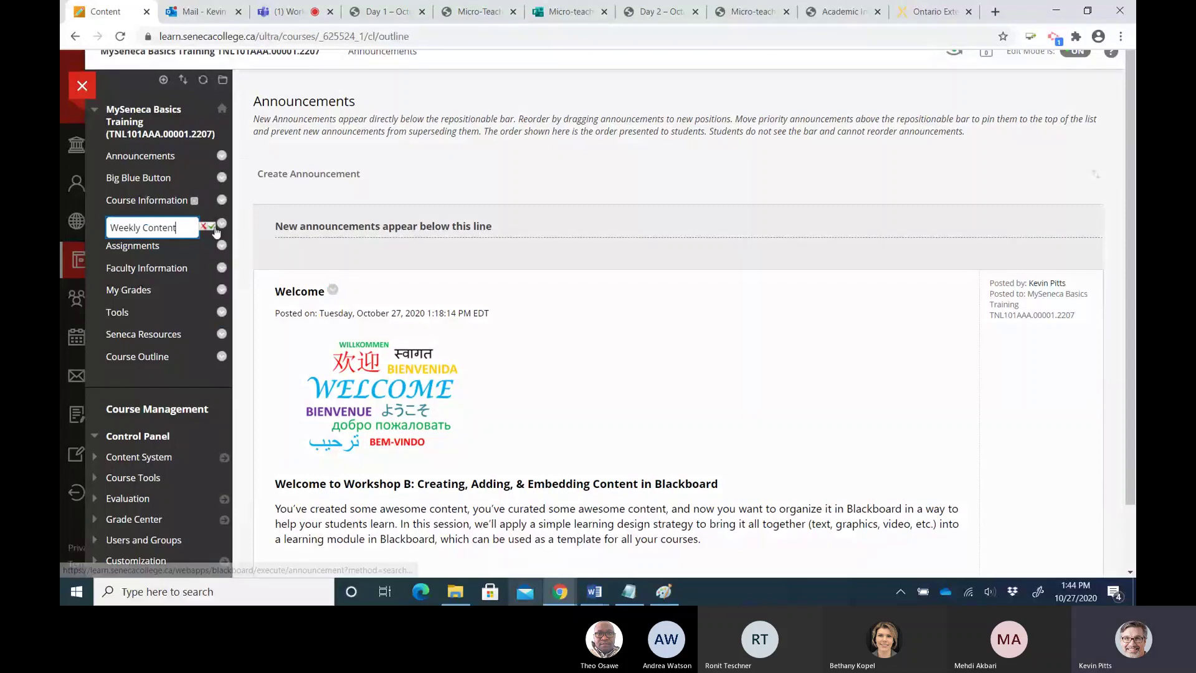
{"action": "left_click", "coordinate": [212, 227]}
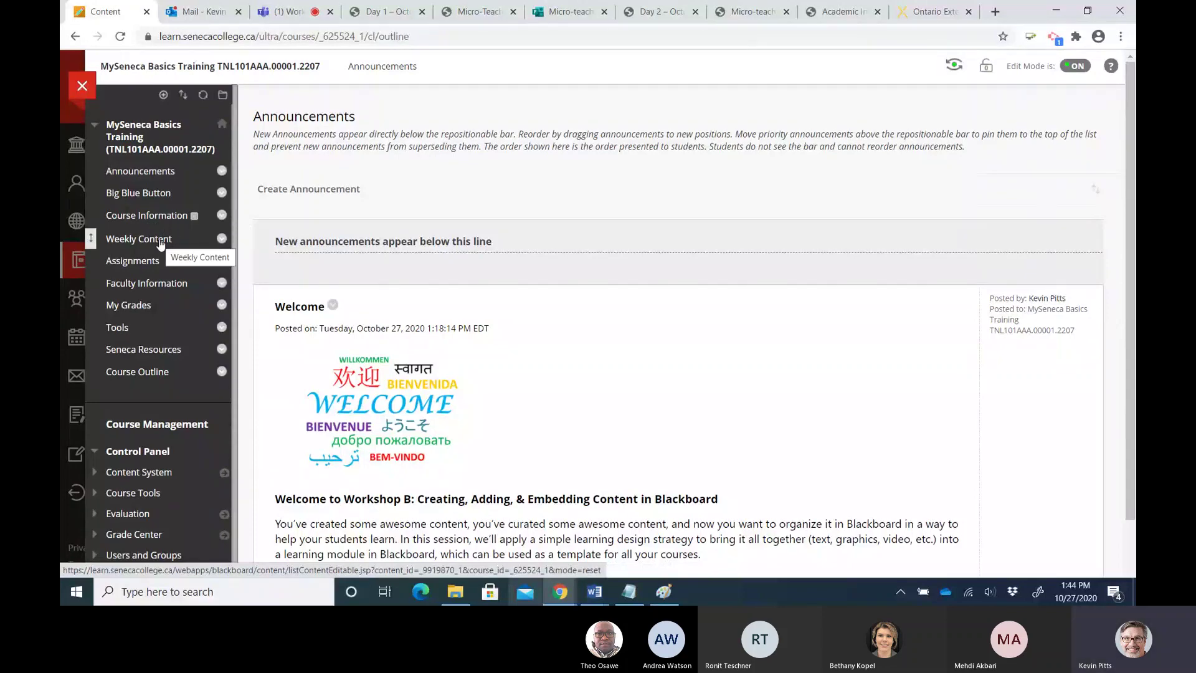
Open Weekly Content, then enter Student Preview to view the course as a student
{"action": "left_click", "coordinate": [160, 243]}
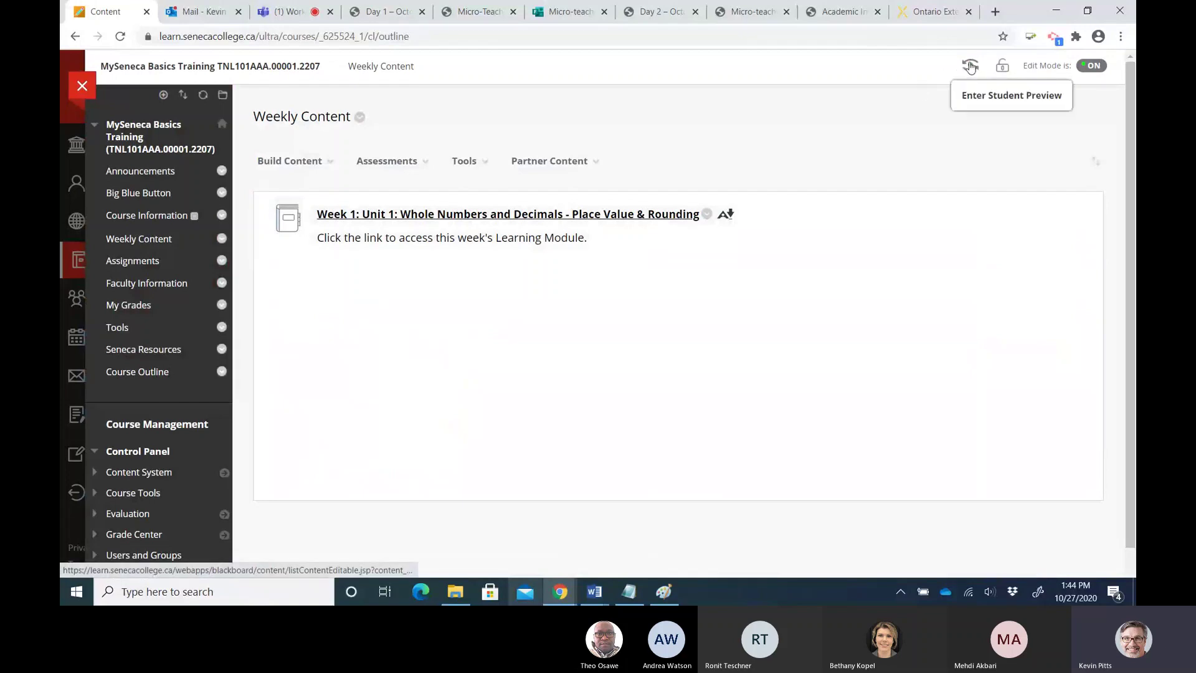
{"action": "left_click", "coordinate": [970, 66]}
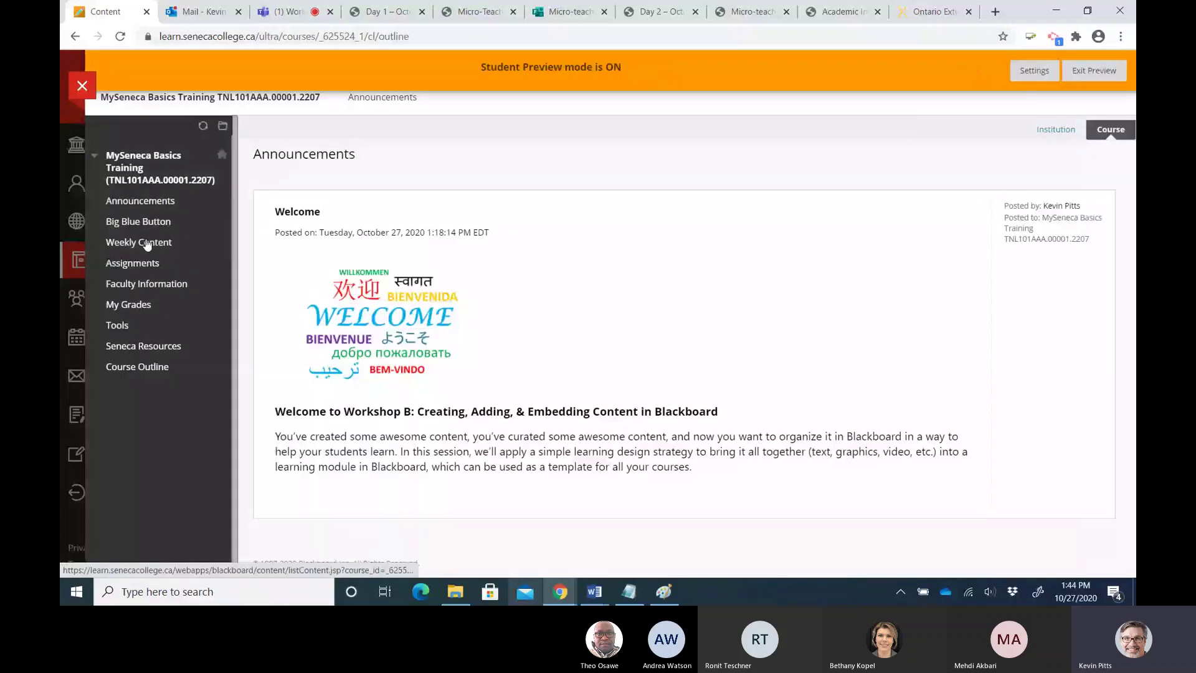
Open the Week 1 learning module and try collapsing, minimizing and re-docking the table of contents
{"action": "left_click", "coordinate": [147, 243]}
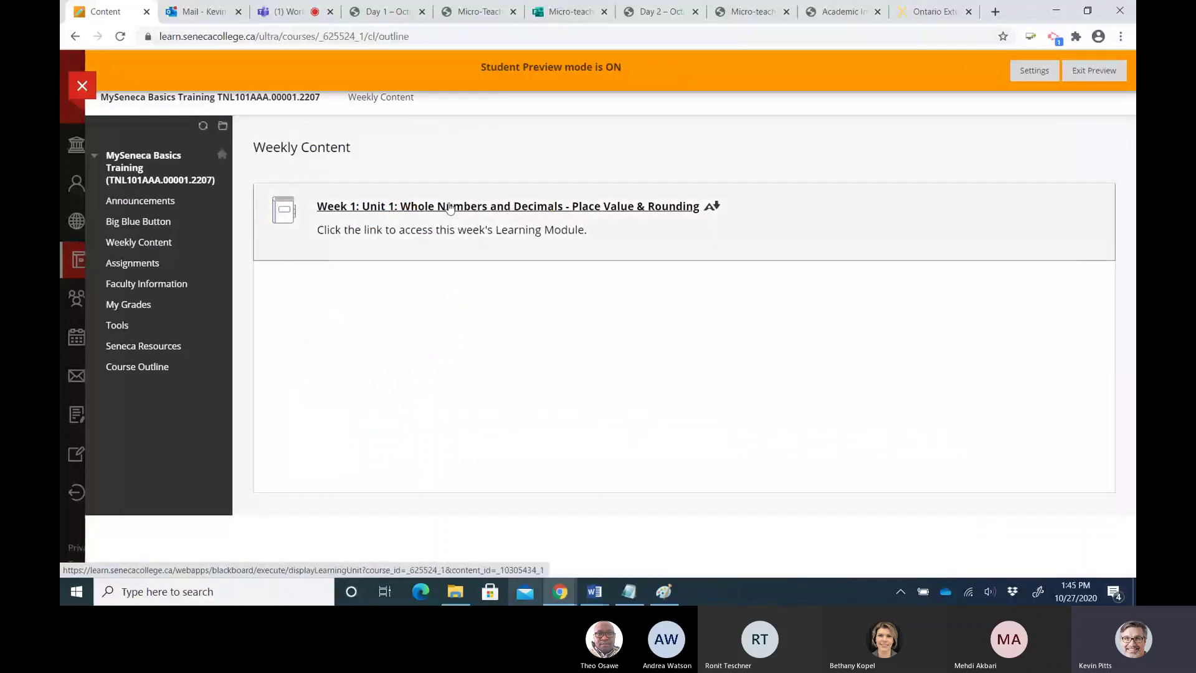
{"action": "left_click", "coordinate": [450, 208]}
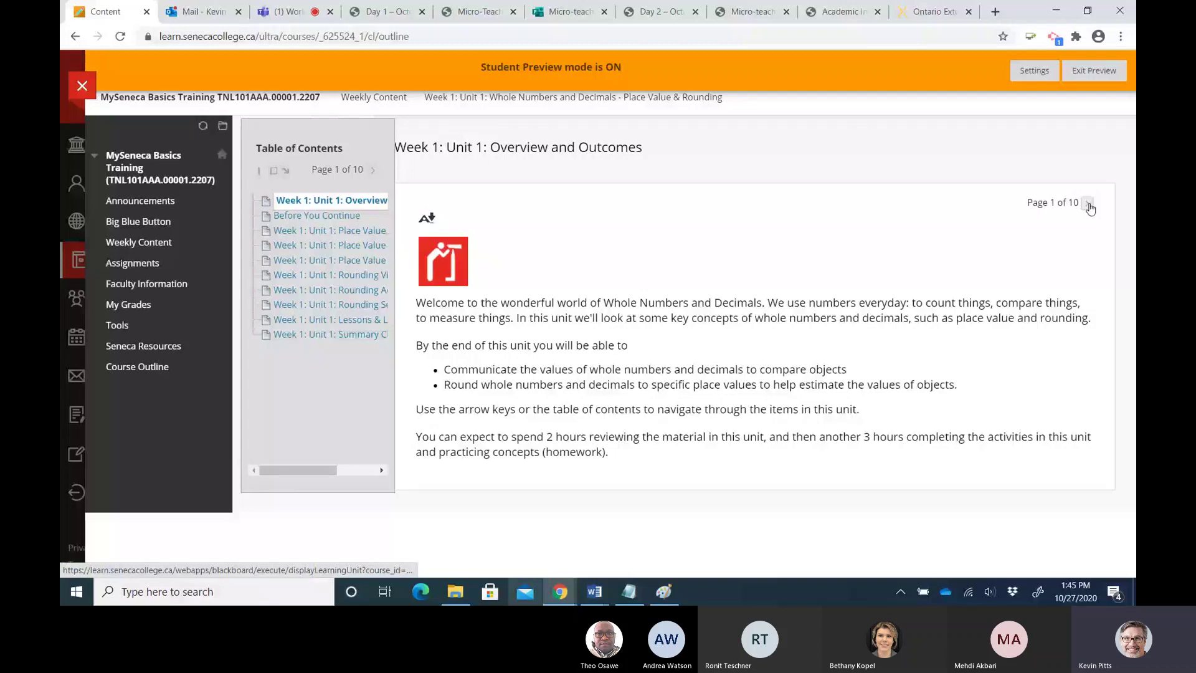
{"action": "left_click", "coordinate": [262, 173]}
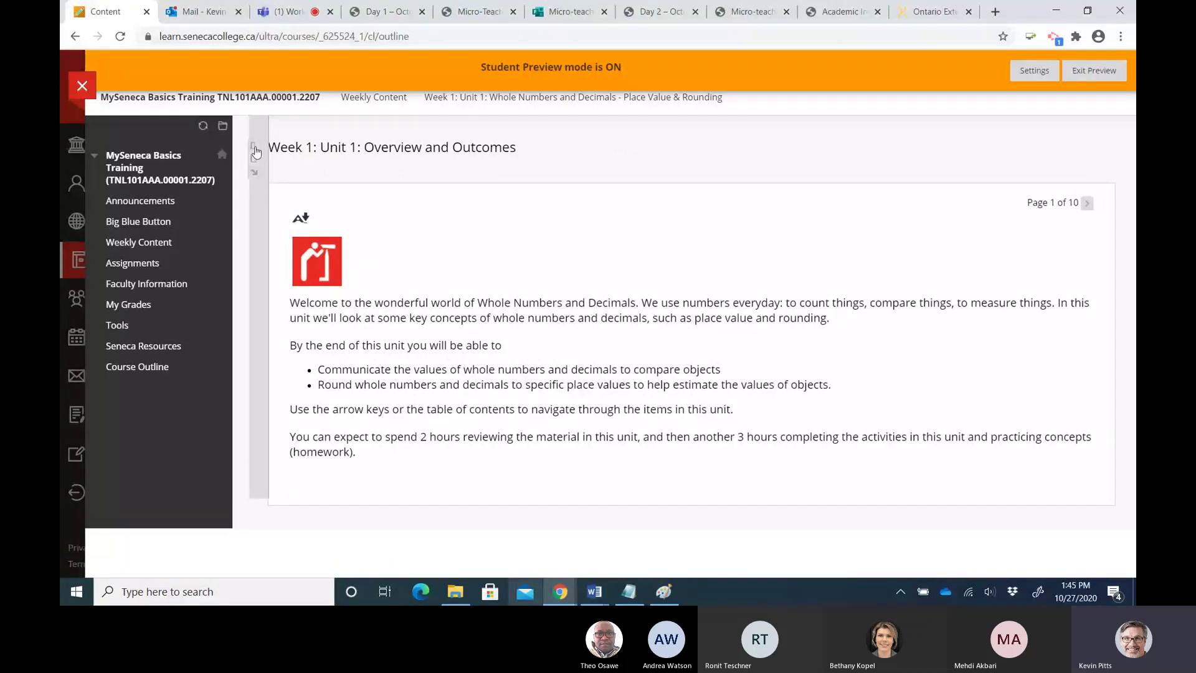
{"action": "left_click", "coordinate": [255, 151]}
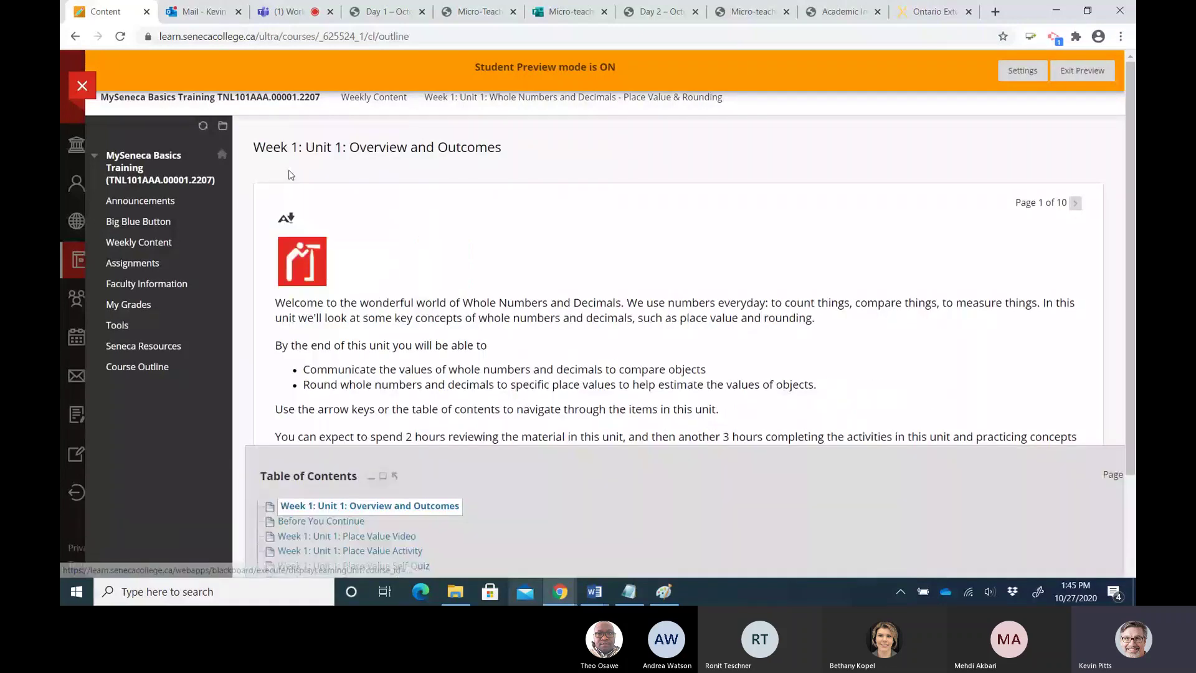
{"action": "left_click", "coordinate": [371, 477]}
{"action": "left_click", "coordinate": [382, 568]}
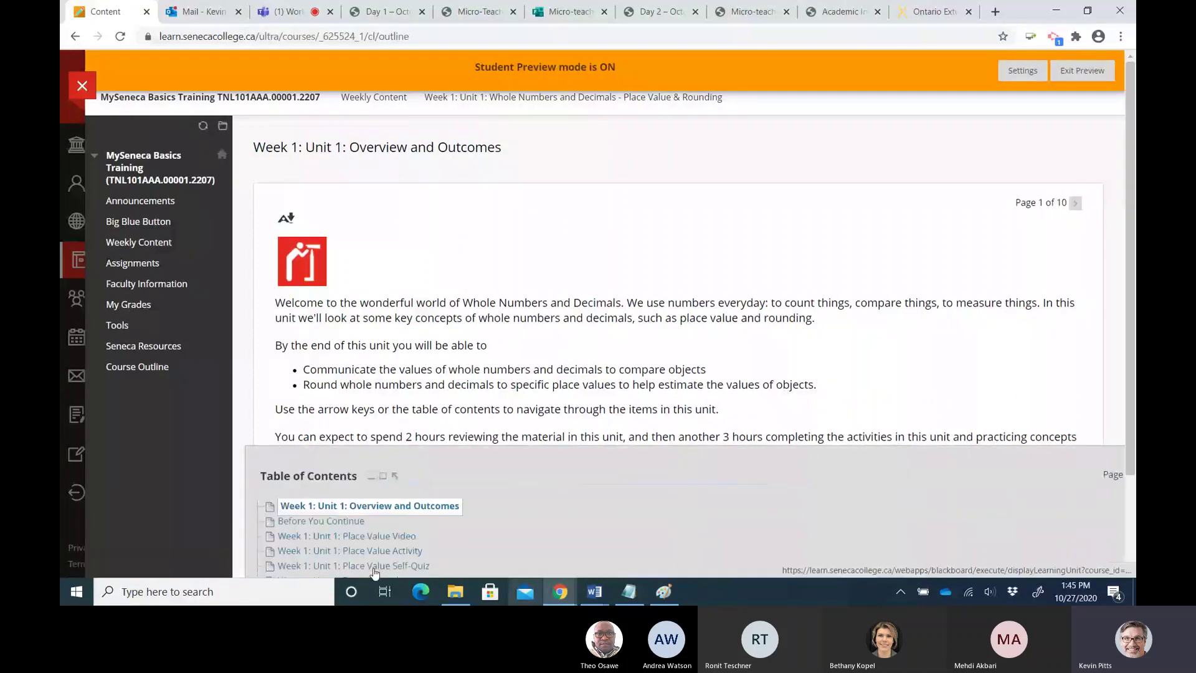
{"action": "left_click", "coordinate": [382, 508]}
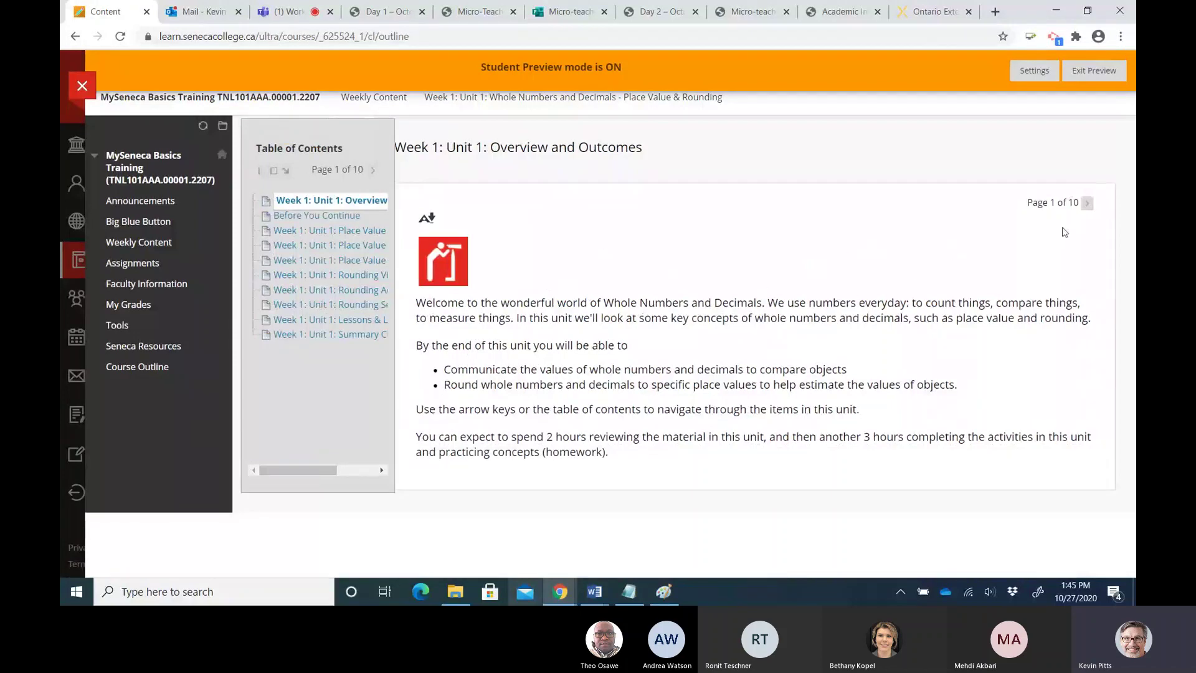
Page forward through Before You Continue to page 3, the Place Value Video
{"action": "left_click", "coordinate": [1088, 206]}
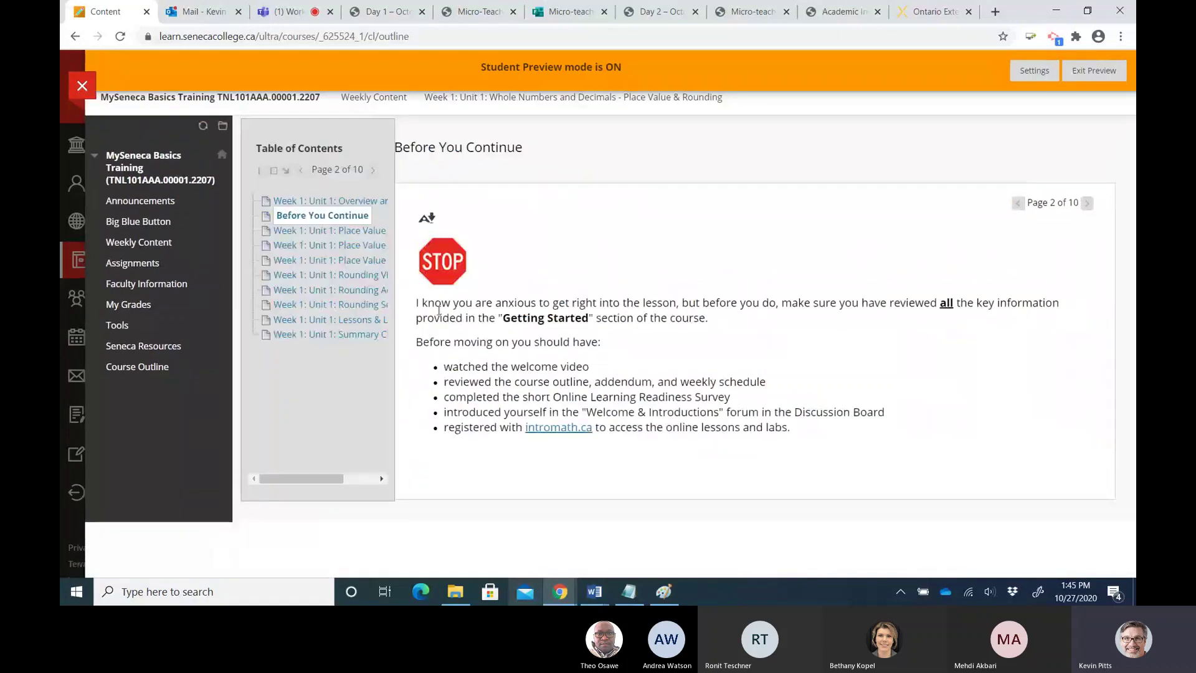
{"action": "left_click_drag", "start_coordinate": [504, 318], "coordinate": [589, 317]}
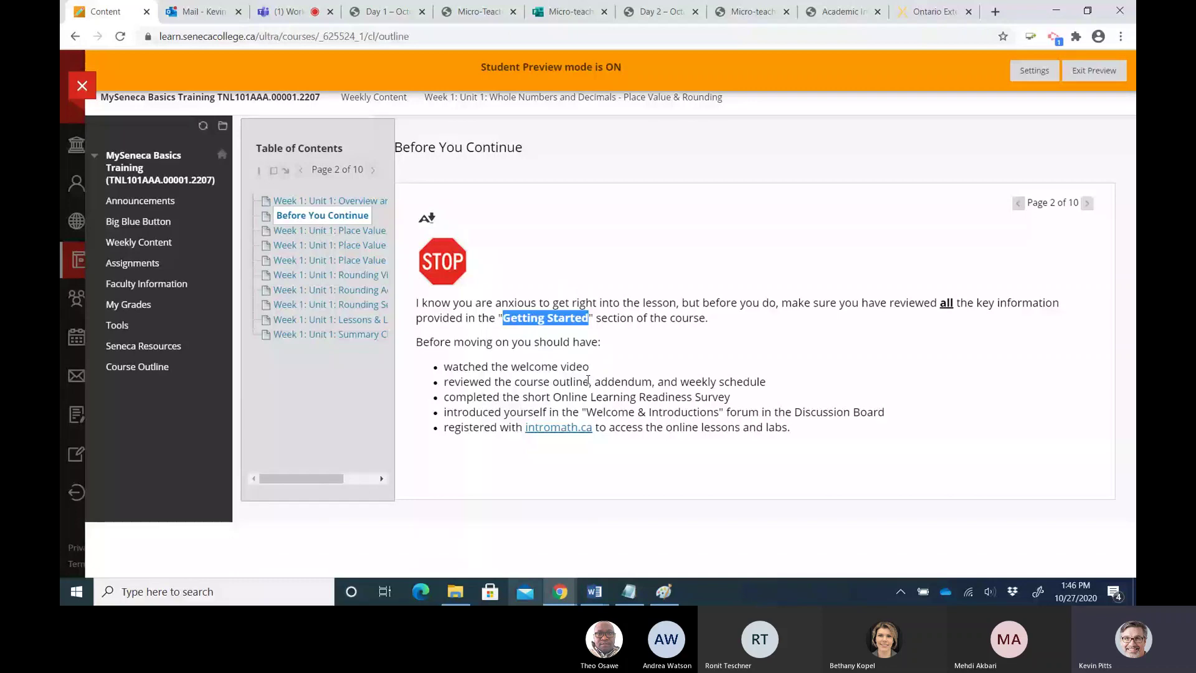
{"action": "left_click", "coordinate": [1086, 204]}
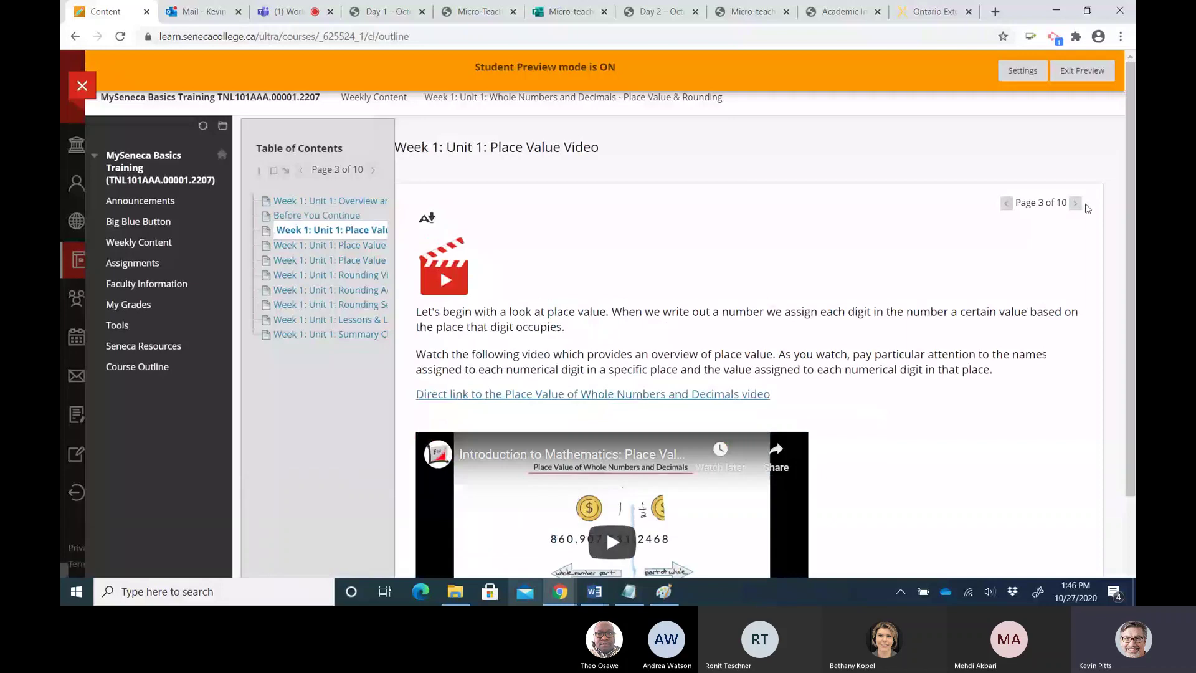
Page through Place Value Activity, Place Value Self-Quiz and Rounding Video, then jump to the Summary Checklist
{"action": "scroll", "coordinate": [758, 261], "scroll_direction": "down", "scroll_amount": 1}
{"action": "scroll", "coordinate": [650, 448], "scroll_direction": "down", "scroll_amount": 1}
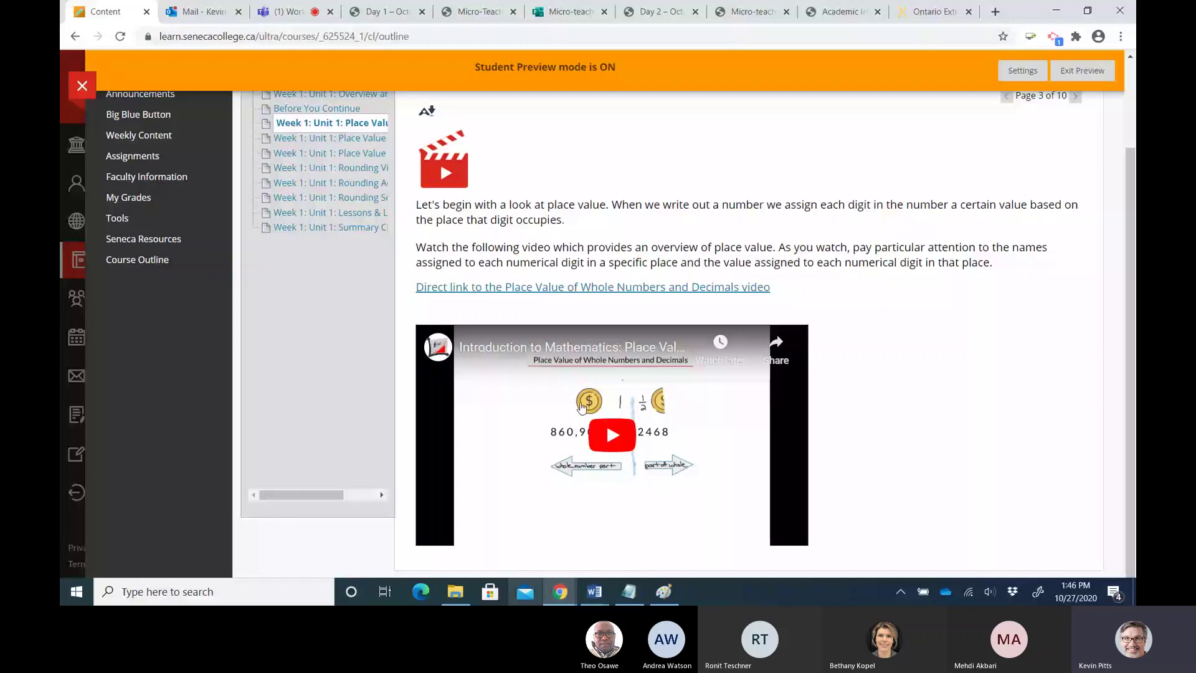
{"action": "scroll", "coordinate": [581, 406], "scroll_direction": "up", "scroll_amount": 2}
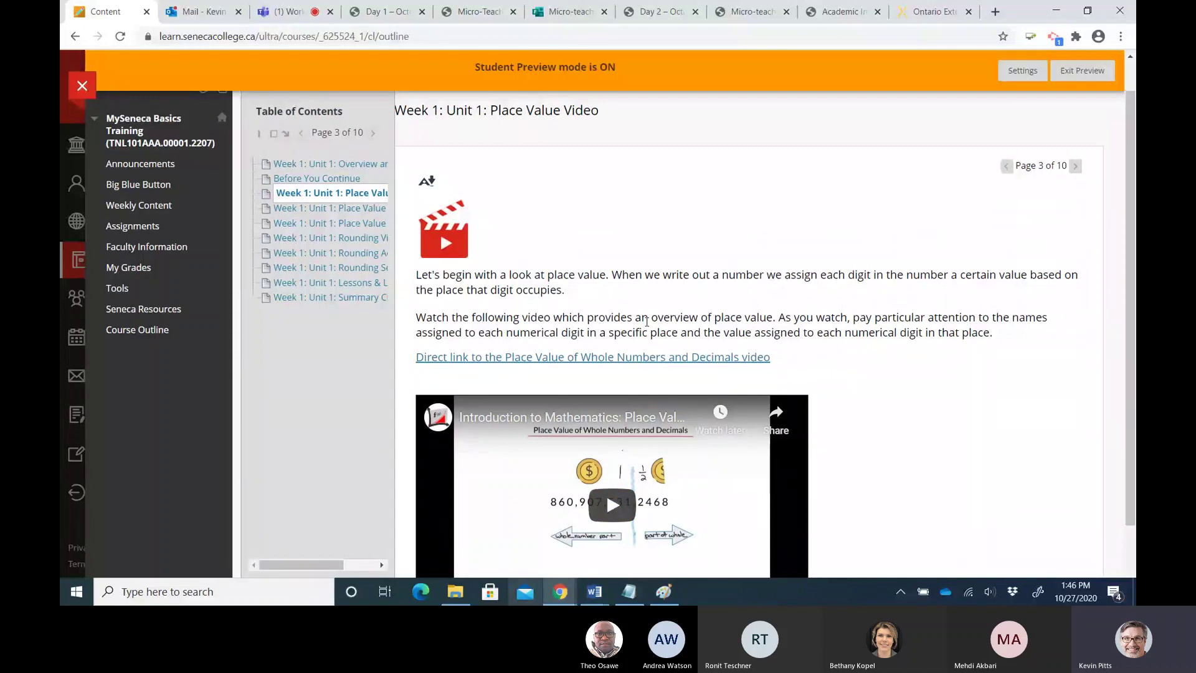
{"action": "left_click_drag", "start_coordinate": [850, 317], "coordinate": [991, 319]}
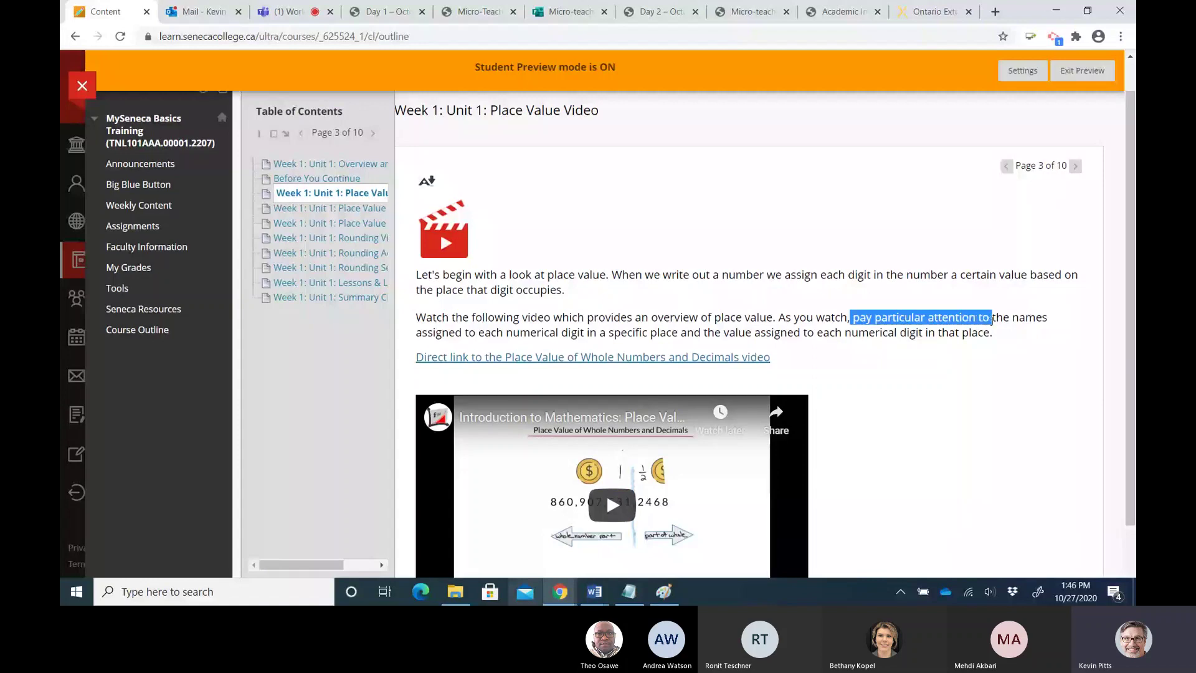
{"action": "left_click", "coordinate": [1077, 167]}
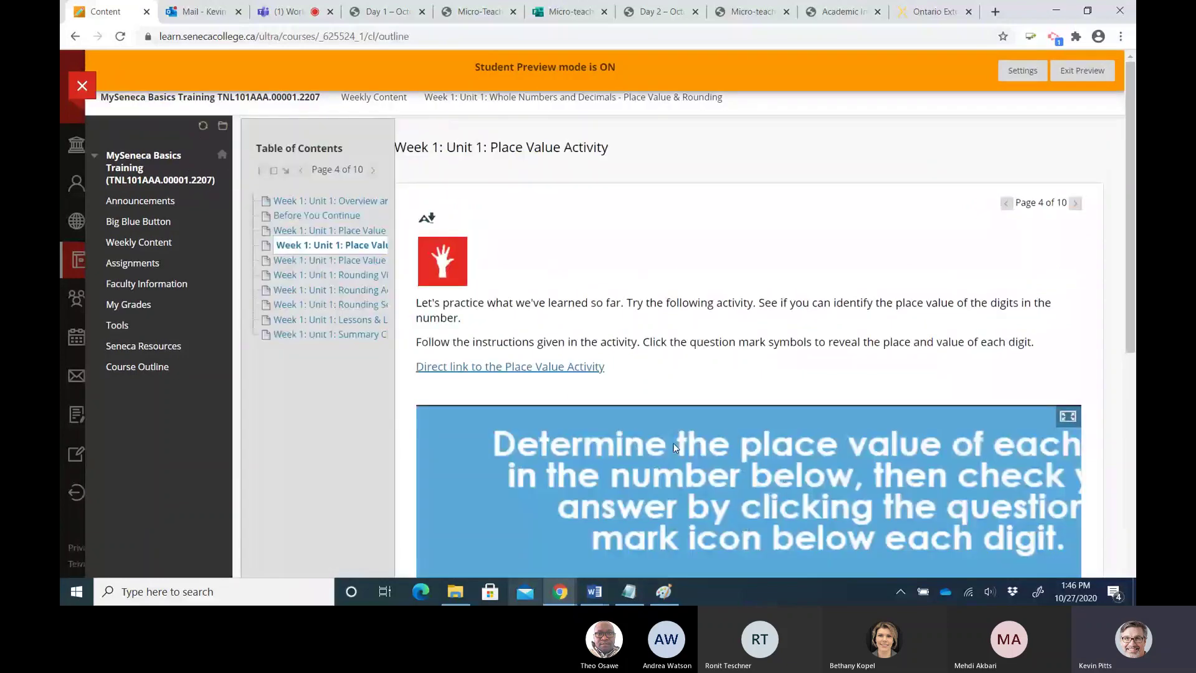
{"action": "left_click", "coordinate": [1075, 203]}
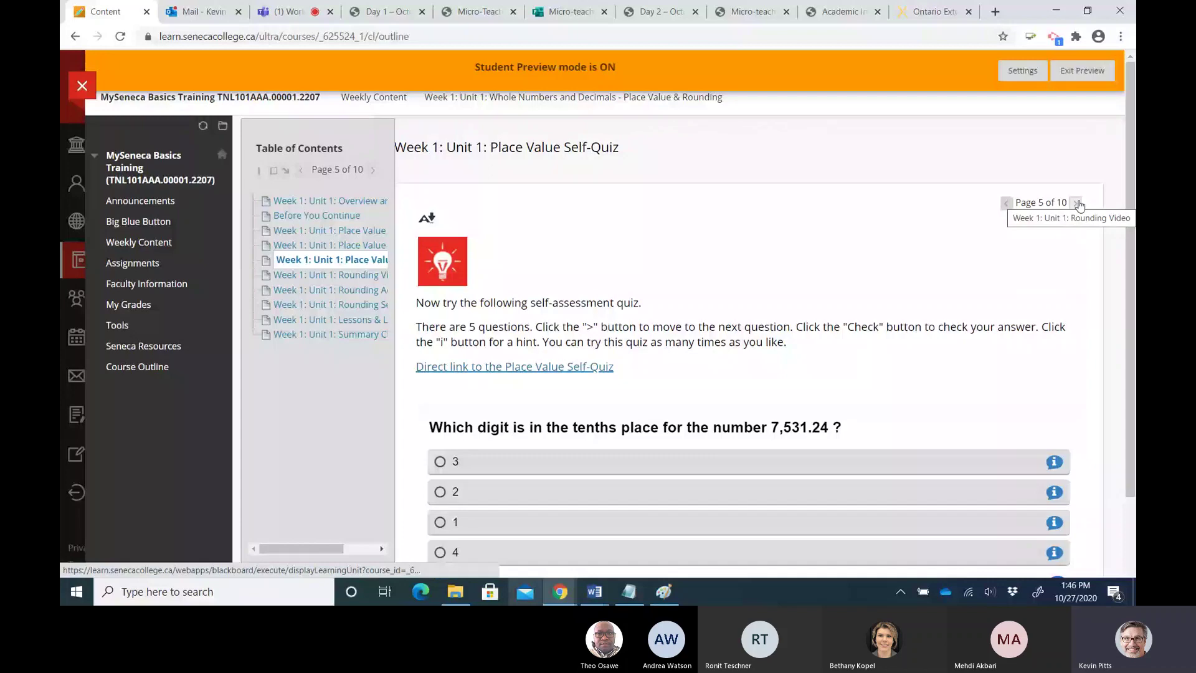
{"action": "left_click", "coordinate": [1078, 203]}
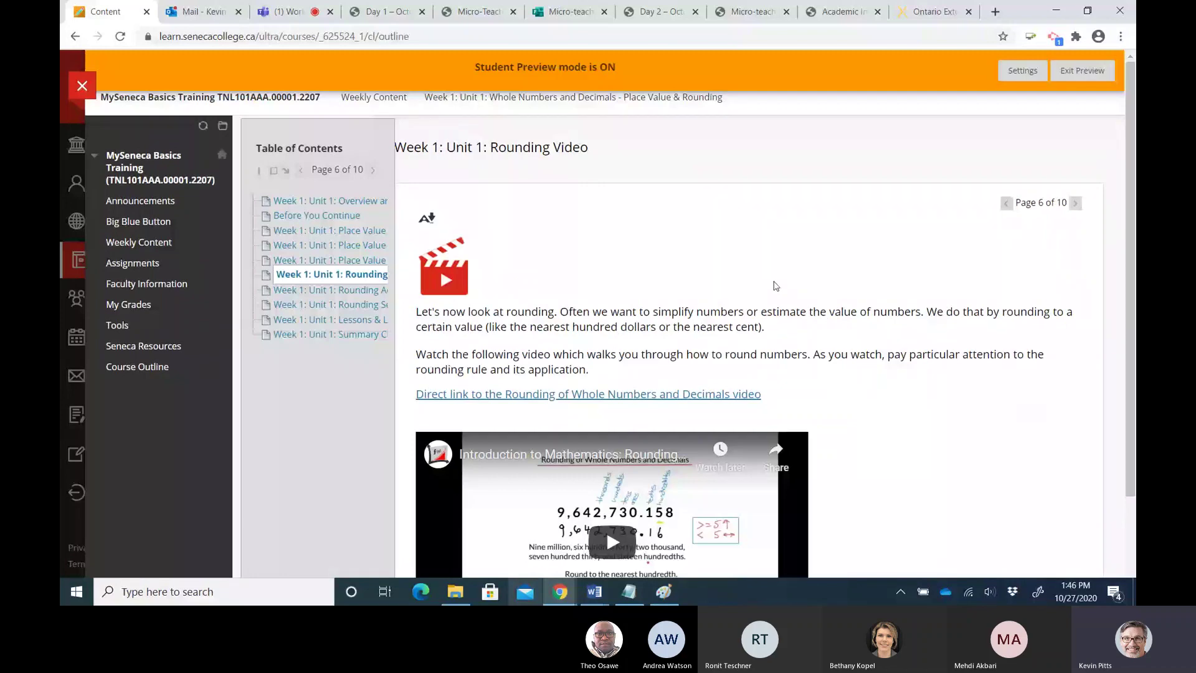
{"action": "left_click", "coordinate": [327, 335]}
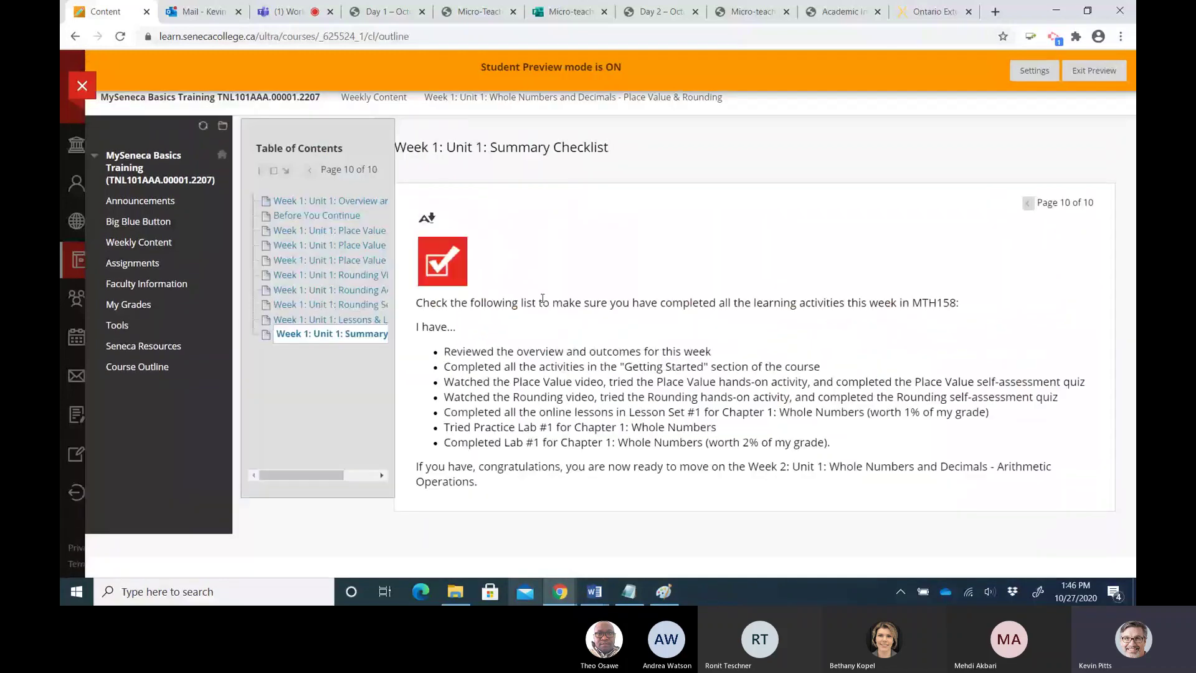
Highlight the overview, Place Value activities and practice lab checklist items, then show lesson-plan-block.PNG in Paint
{"action": "left_click_drag", "start_coordinate": [474, 347], "coordinate": [712, 351]}
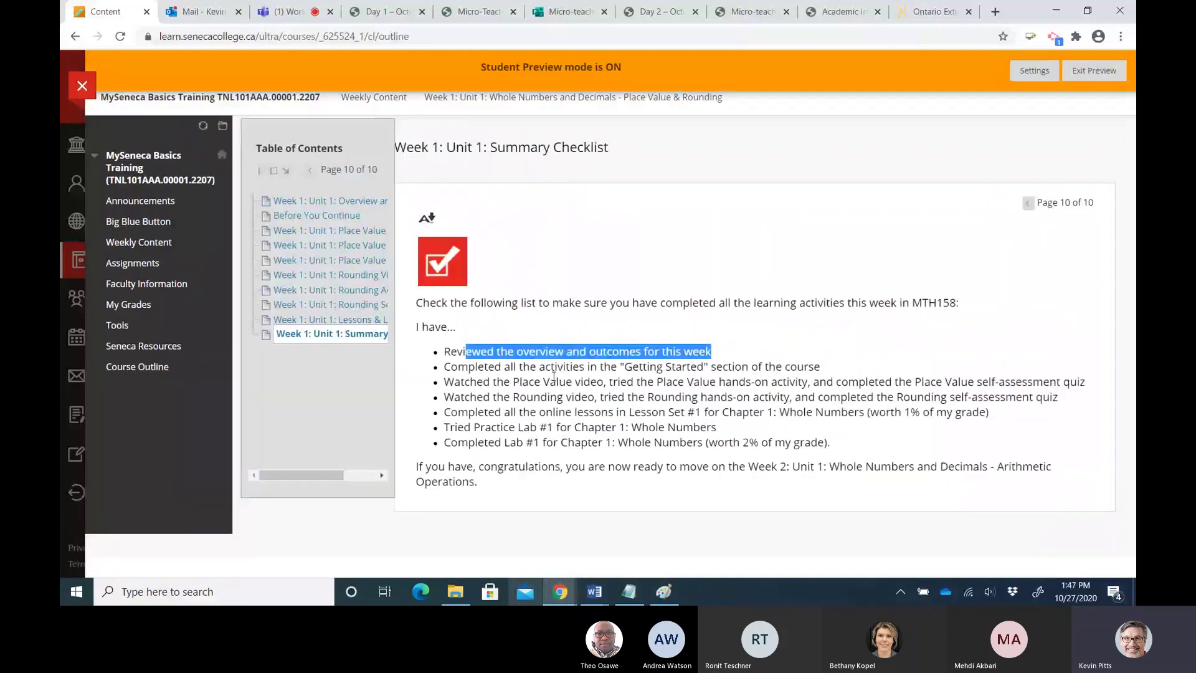
{"action": "left_click_drag", "start_coordinate": [528, 381], "coordinate": [703, 379]}
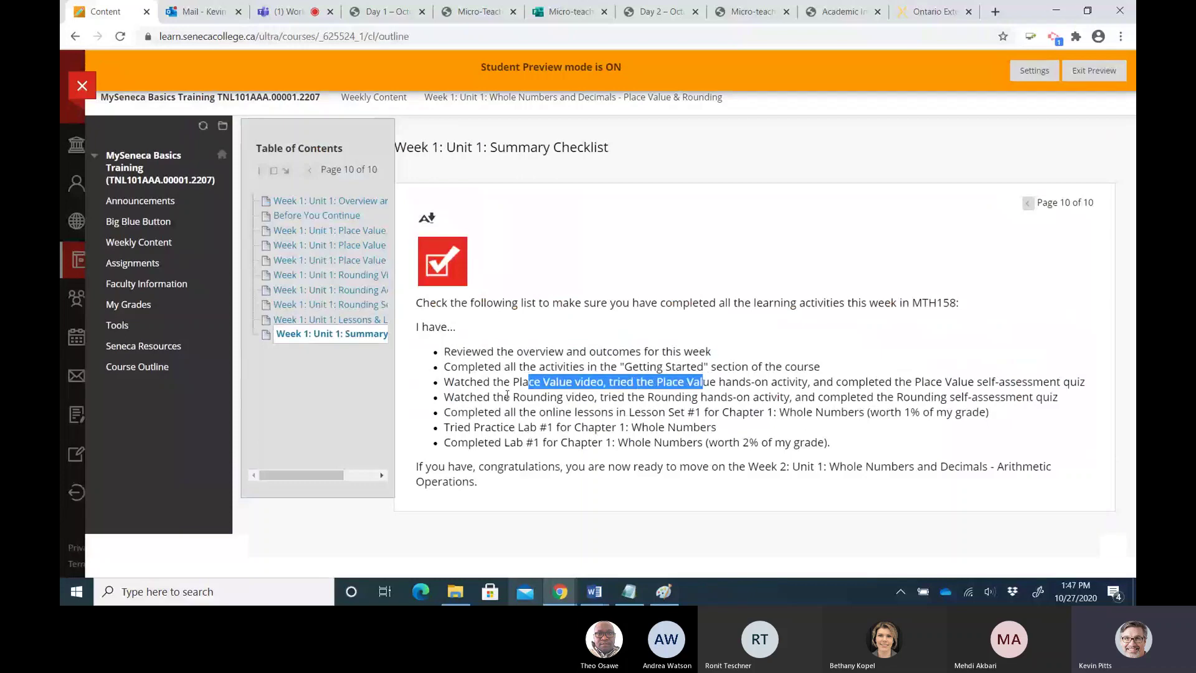
{"action": "left_click_drag", "start_coordinate": [503, 427], "coordinate": [606, 427]}
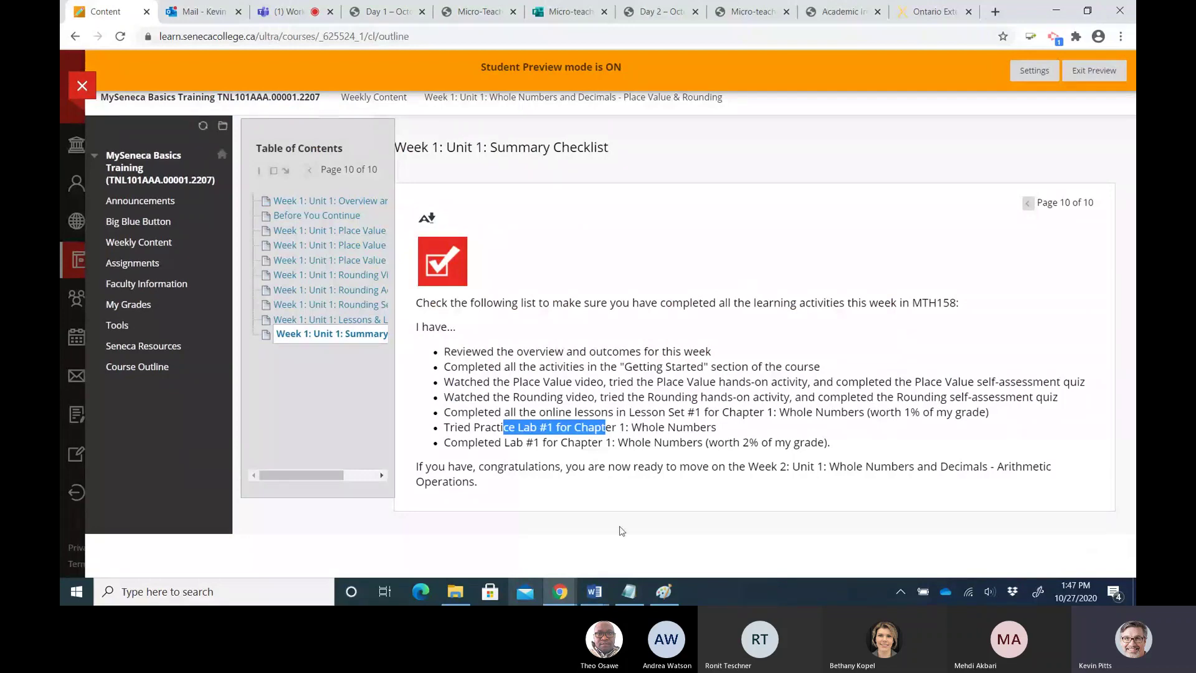
{"action": "left_click", "coordinate": [663, 591]}
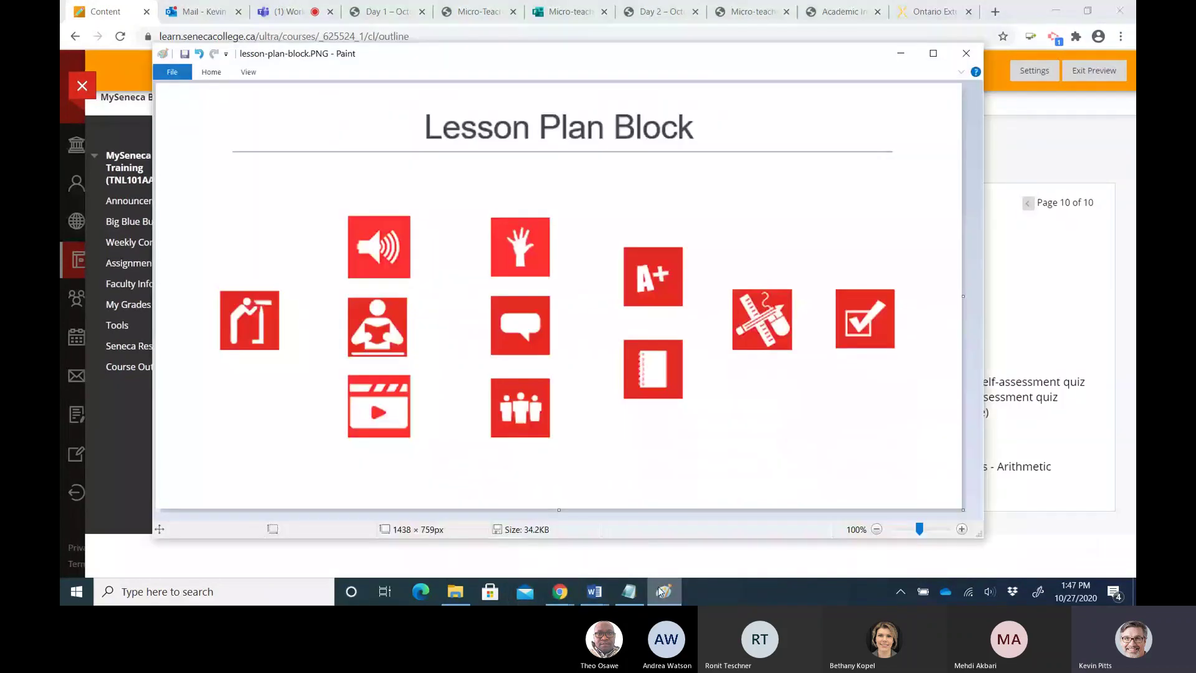
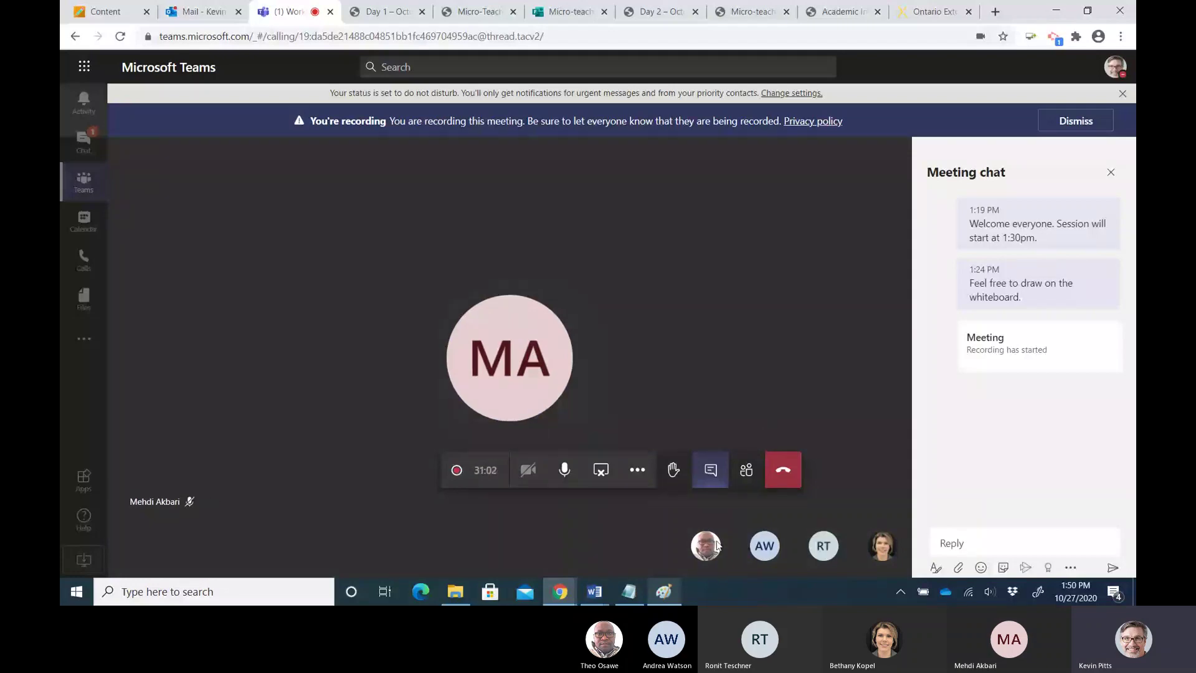
Switch from the Teams meeting back to the Blackboard tab showing the Week 1 Summary Checklist
{"action": "mouse_move", "coordinate": [715, 548]}
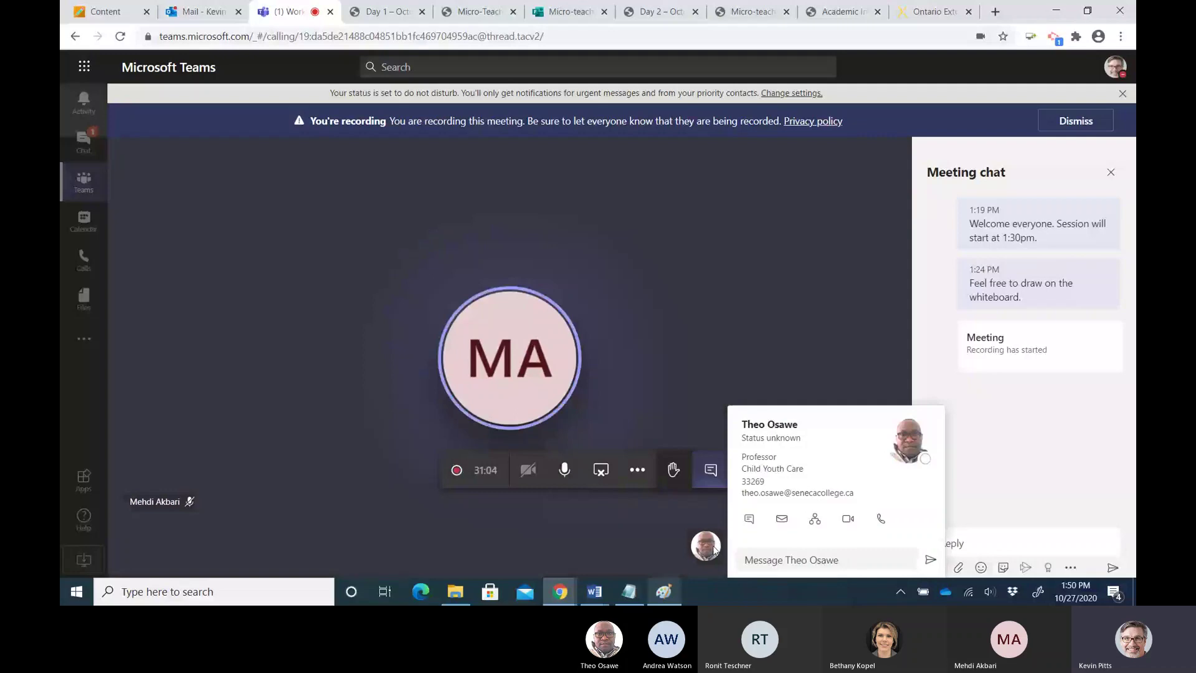
{"action": "mouse_move", "coordinate": [827, 554]}
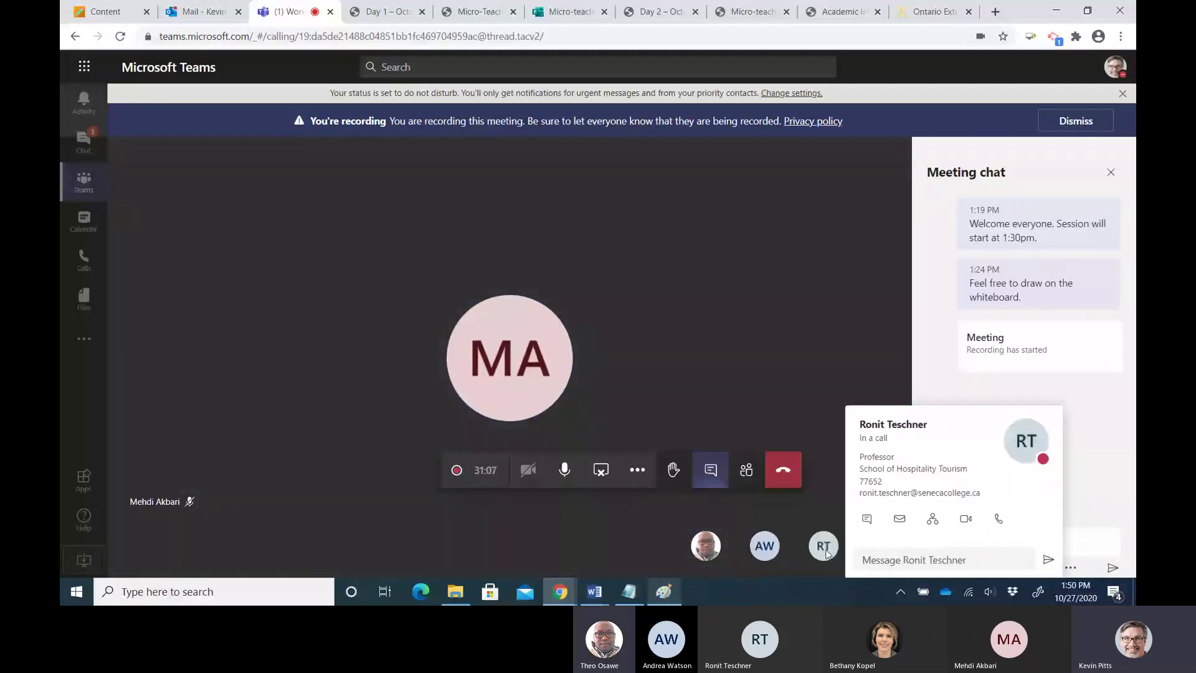
{"action": "mouse_move", "coordinate": [770, 556]}
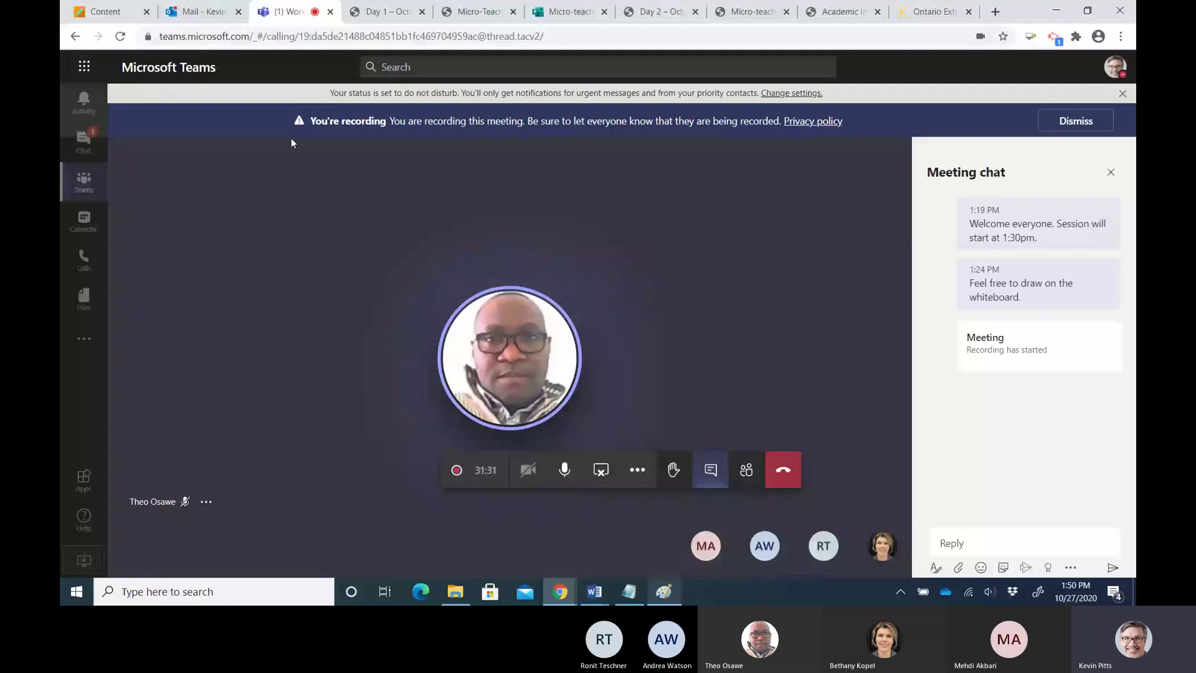
{"action": "key", "text": "ctrl+1"}
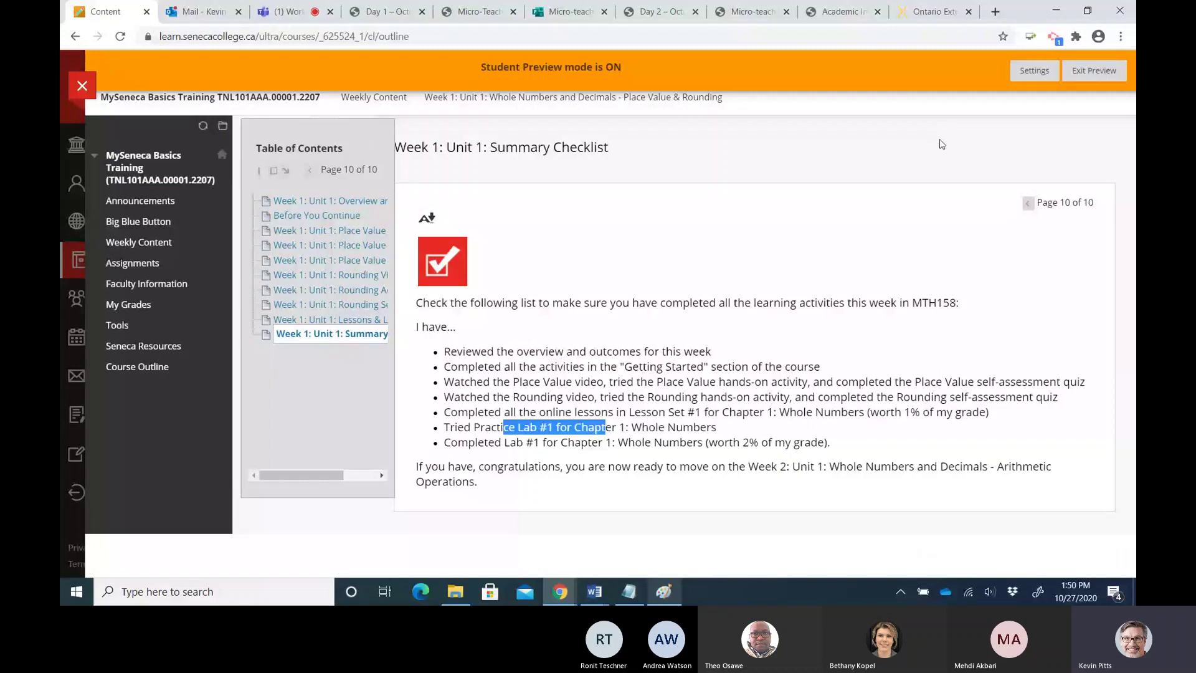
Exit student preview, keeping the preview user and all its data
{"action": "left_click", "coordinate": [1092, 71]}
{"action": "left_click", "coordinate": [464, 331]}
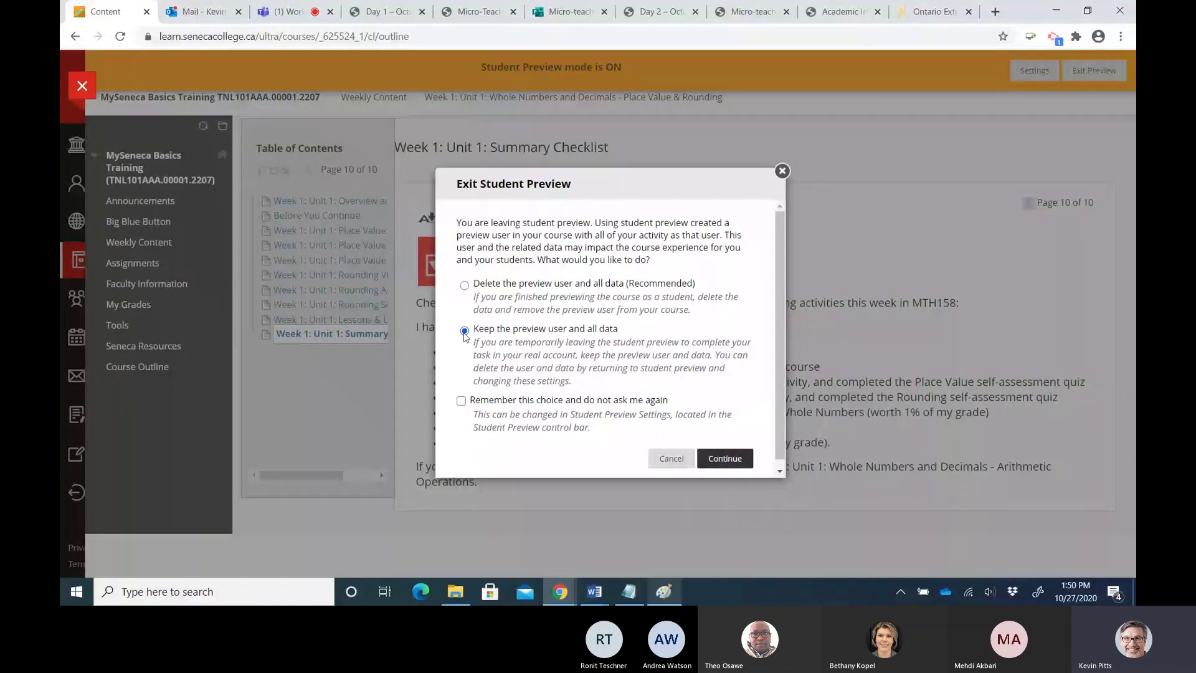
{"action": "left_click_drag", "start_coordinate": [483, 328], "coordinate": [623, 330]}
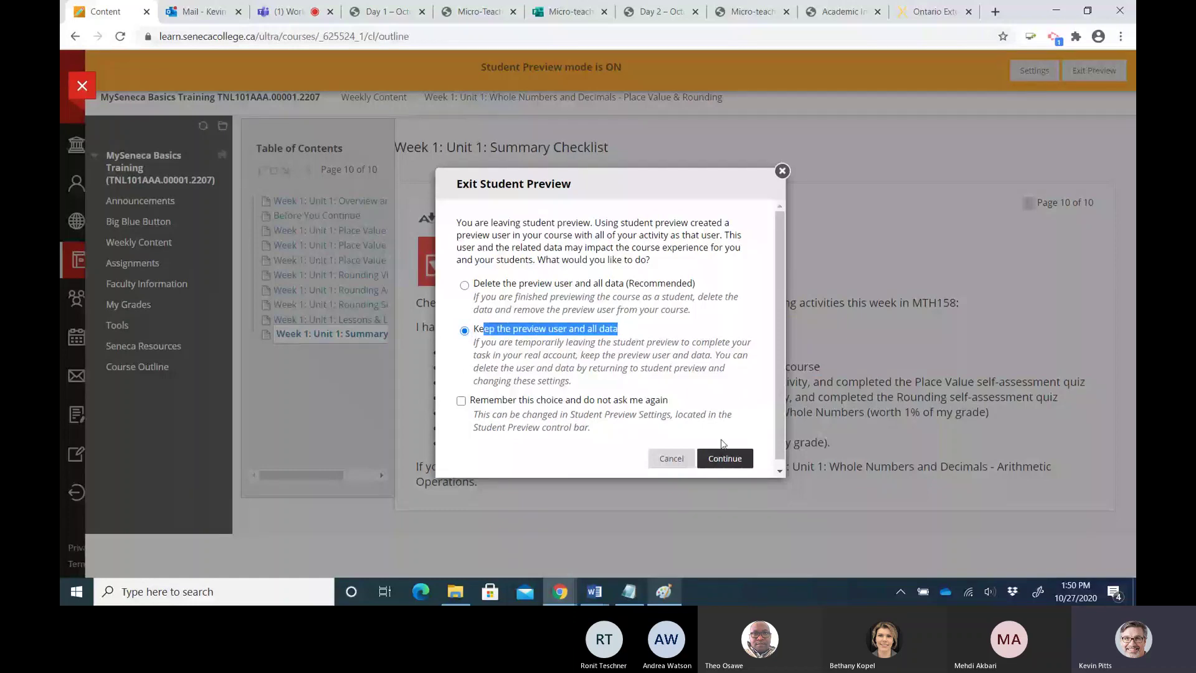
{"action": "left_click", "coordinate": [724, 458]}
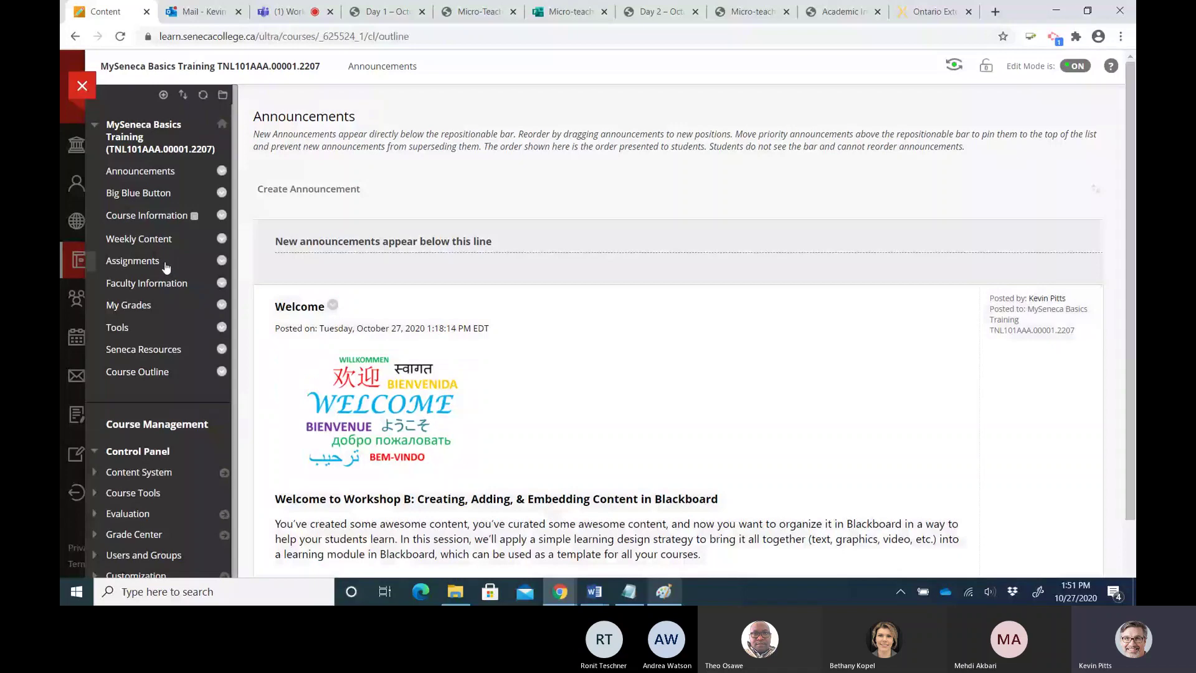
Open the Weekly Content page and toggle Edit Mode off, then back on
{"action": "left_click", "coordinate": [160, 246]}
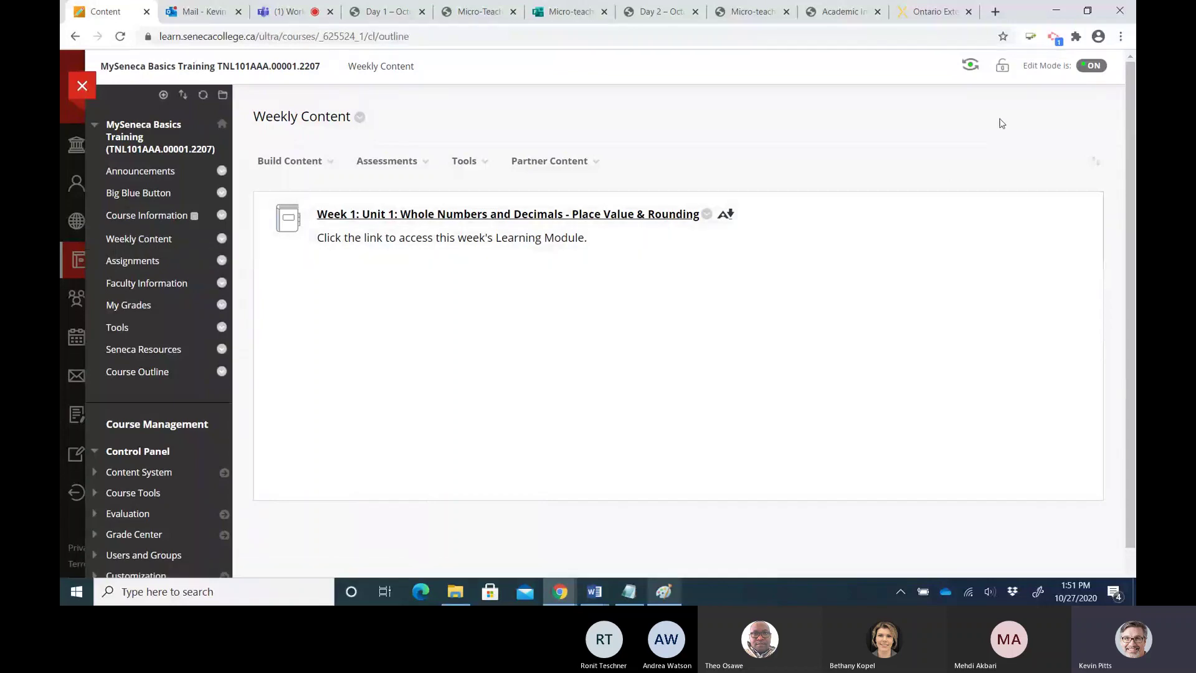
{"action": "left_click", "coordinate": [1087, 68]}
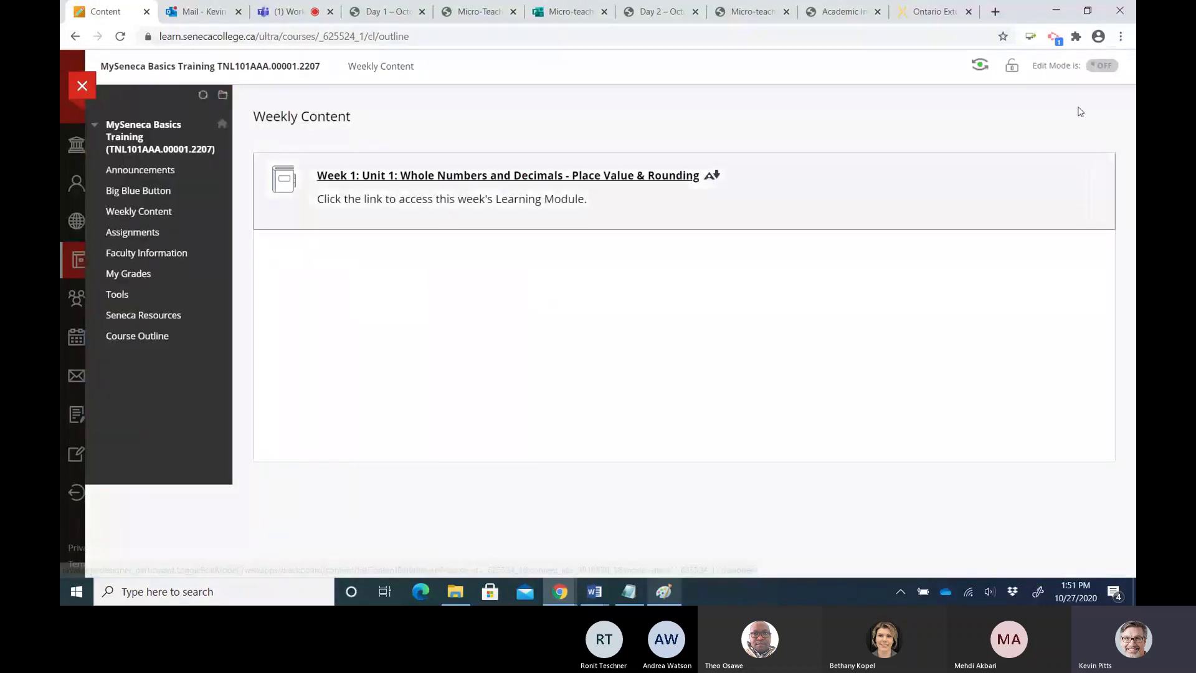
{"action": "left_click", "coordinate": [1099, 67]}
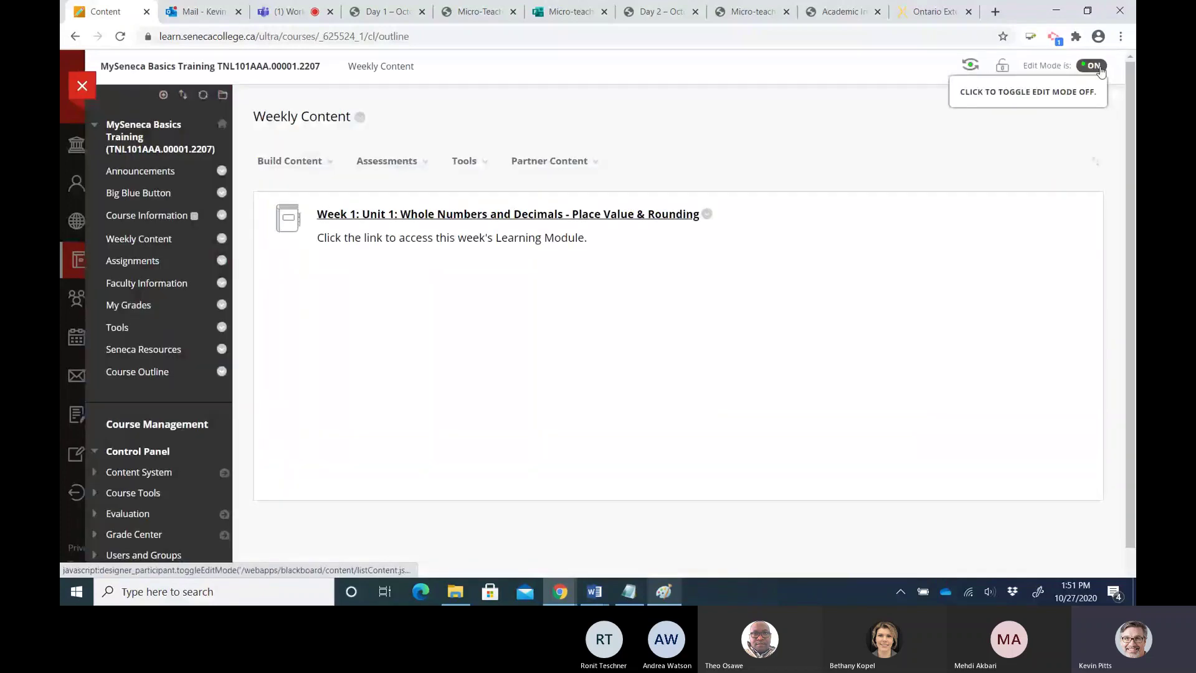
Glance at the Assessments list, then open the Build Content menu
{"action": "left_click", "coordinate": [386, 162]}
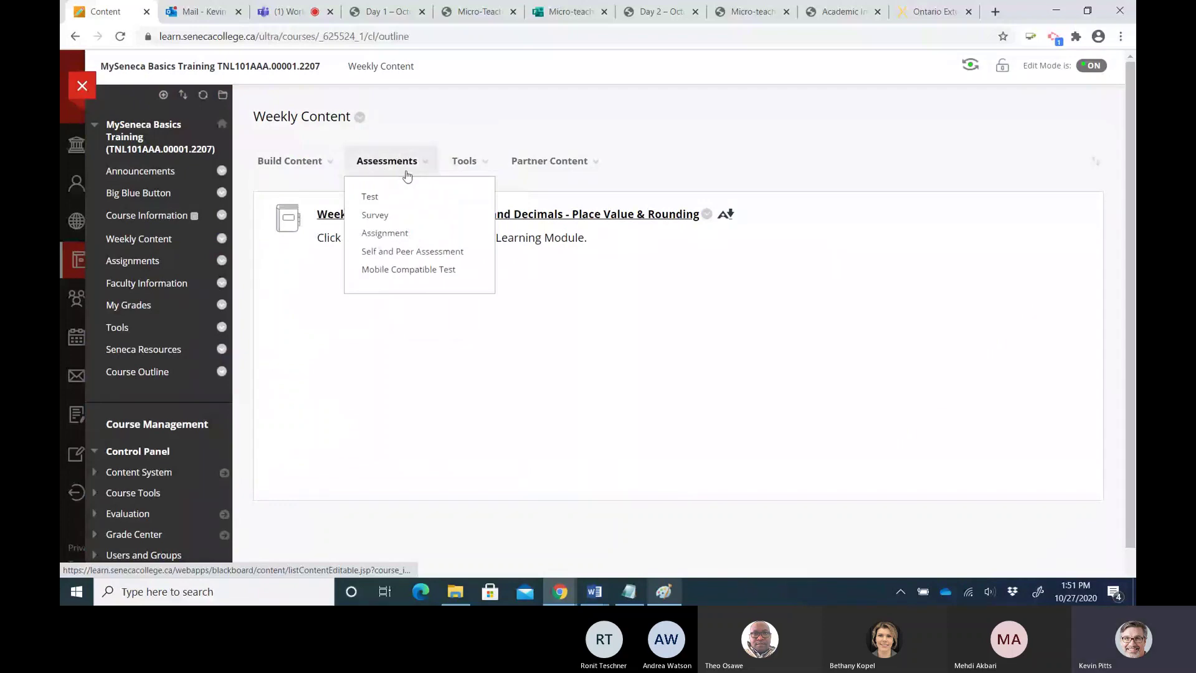
{"action": "left_click", "coordinate": [551, 163]}
{"action": "left_click", "coordinate": [287, 164]}
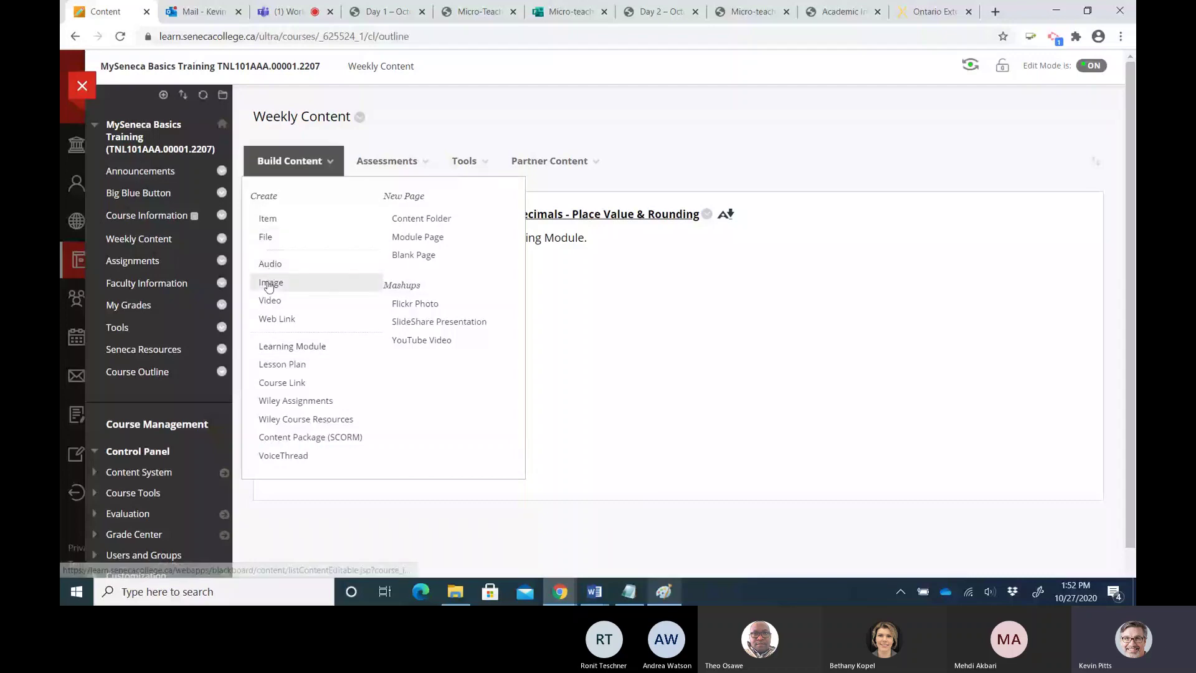
Create a Learning Module named 'Week 1: Introduction to Place Value', correcting the typos
{"action": "left_click", "coordinate": [280, 348]}
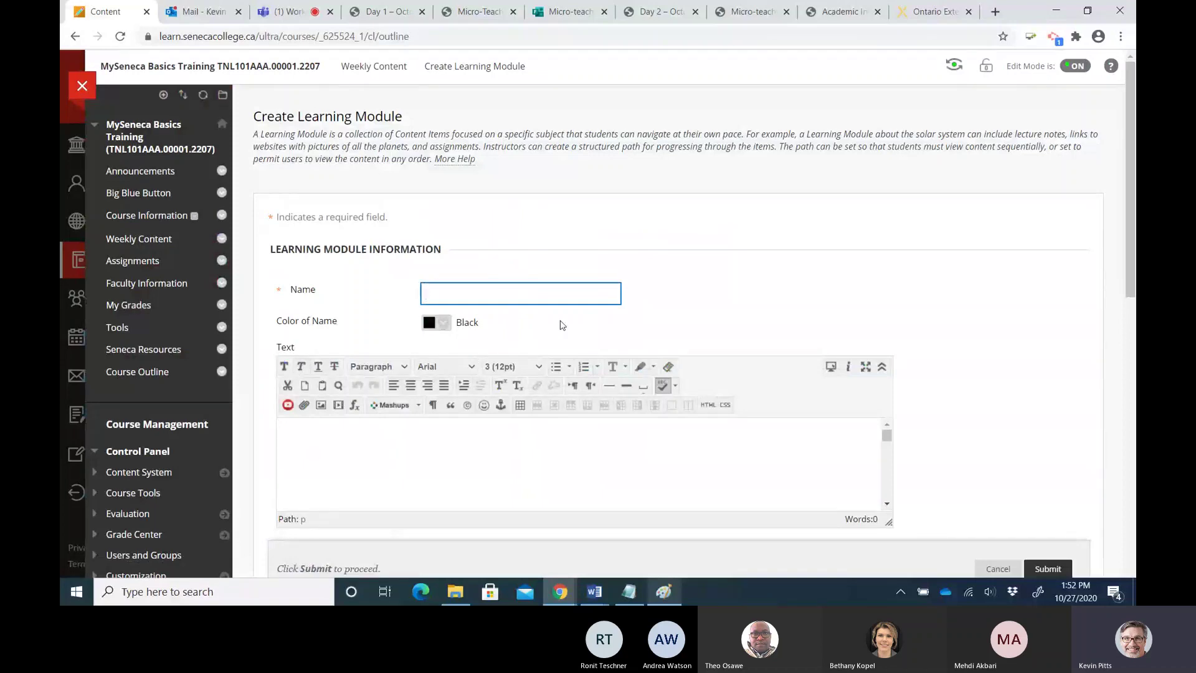
{"action": "type", "text": "Wee"}
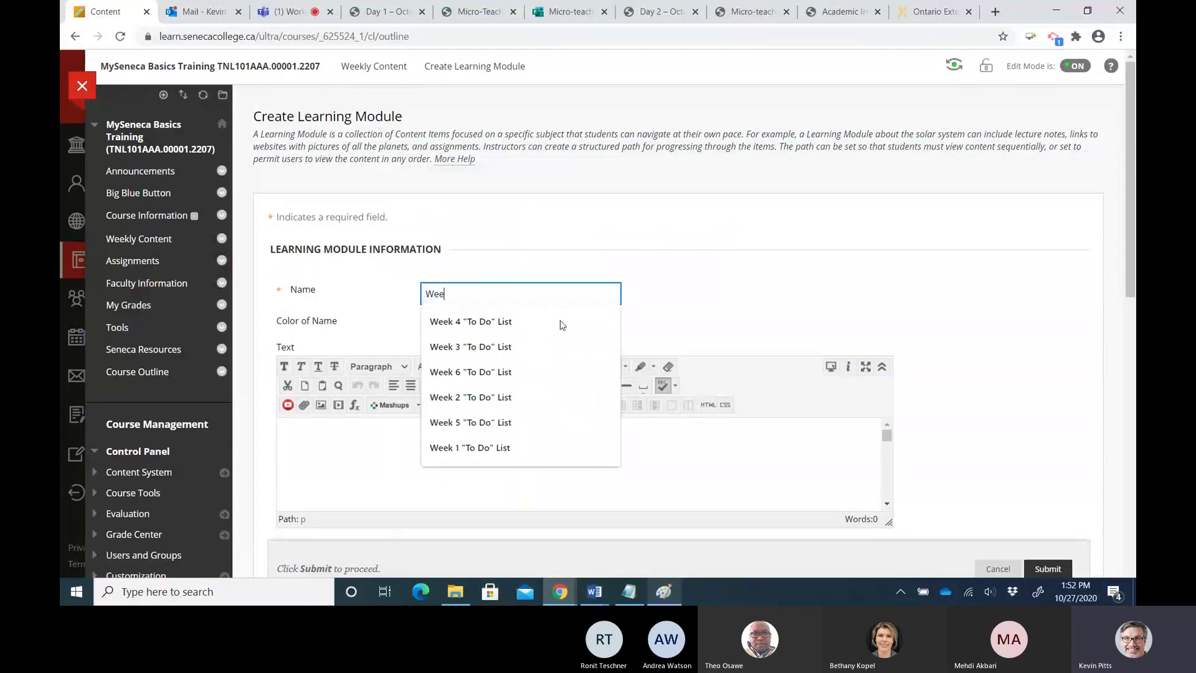
{"action": "type", "text": "k 1"}
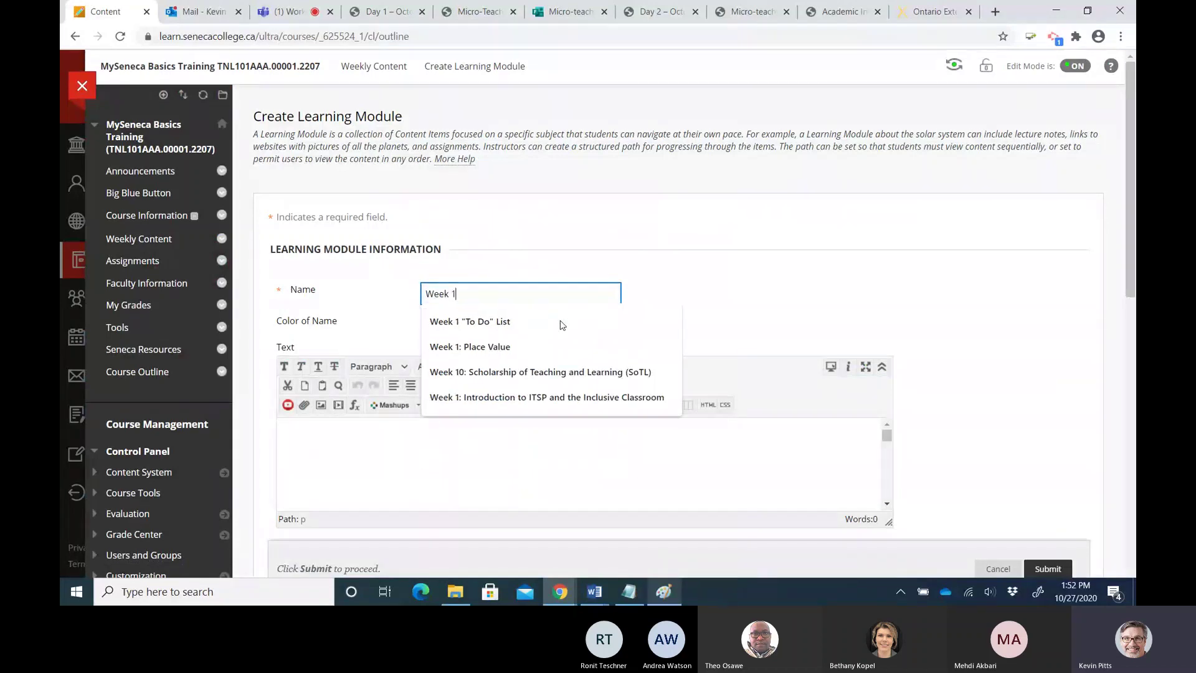
{"action": "type", "text": ":"}
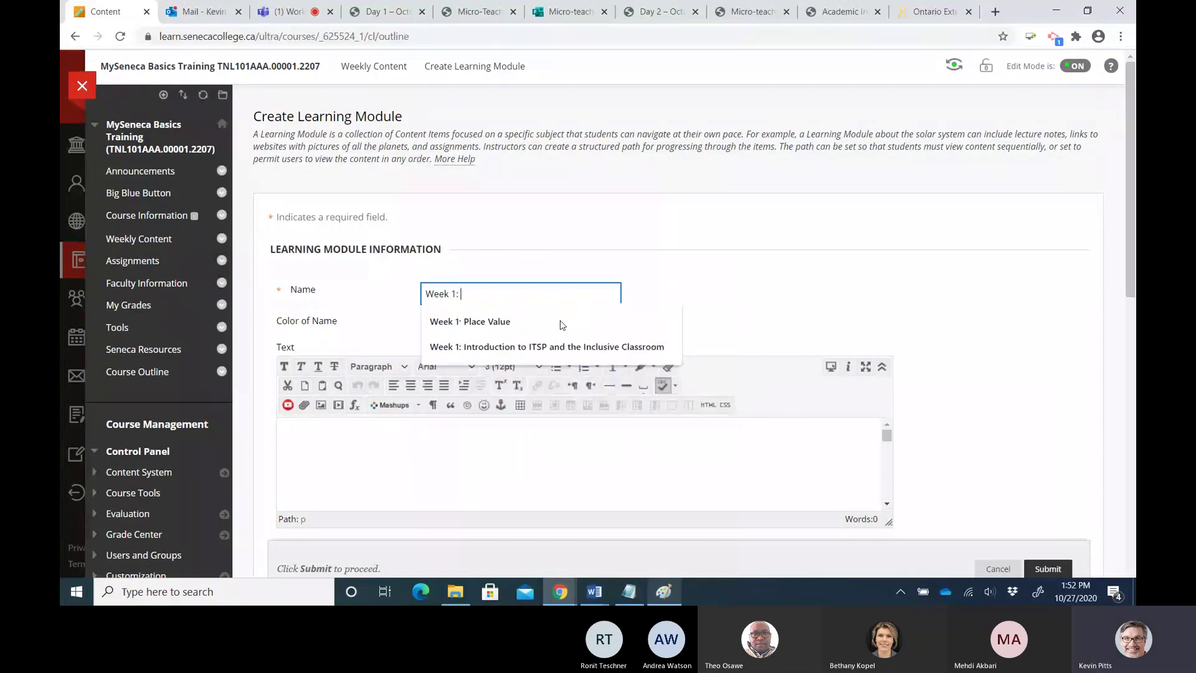
{"action": "type", "text": " INtro"}
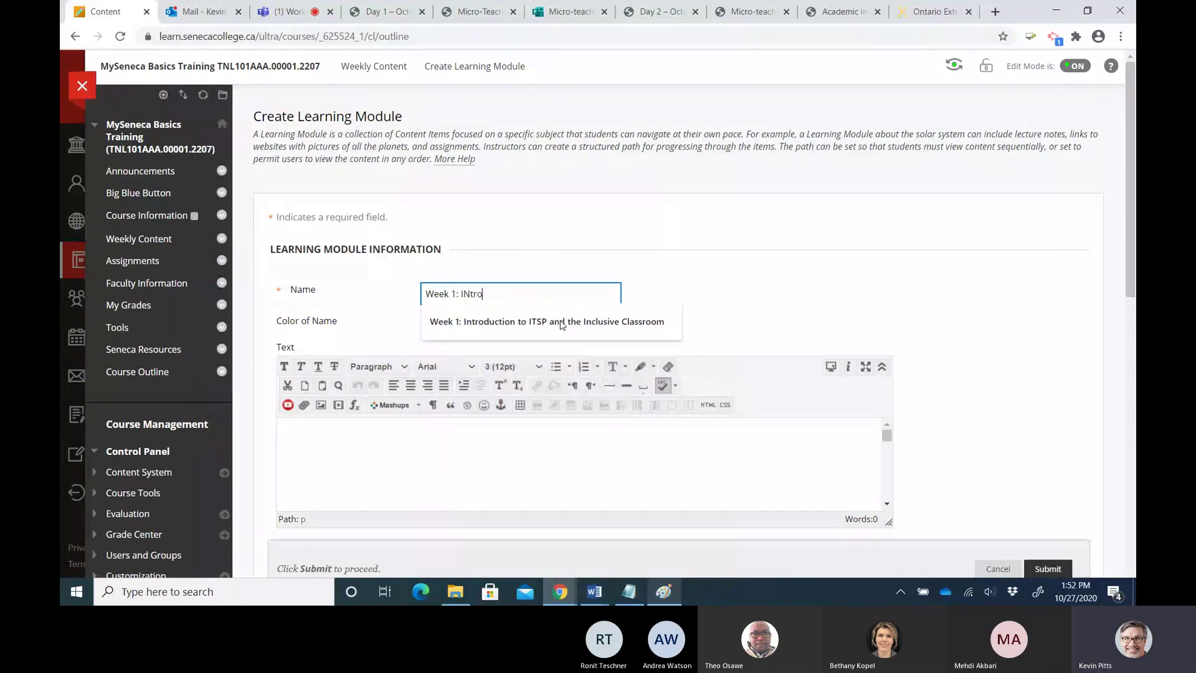
{"action": "type", "text": "cuti"}
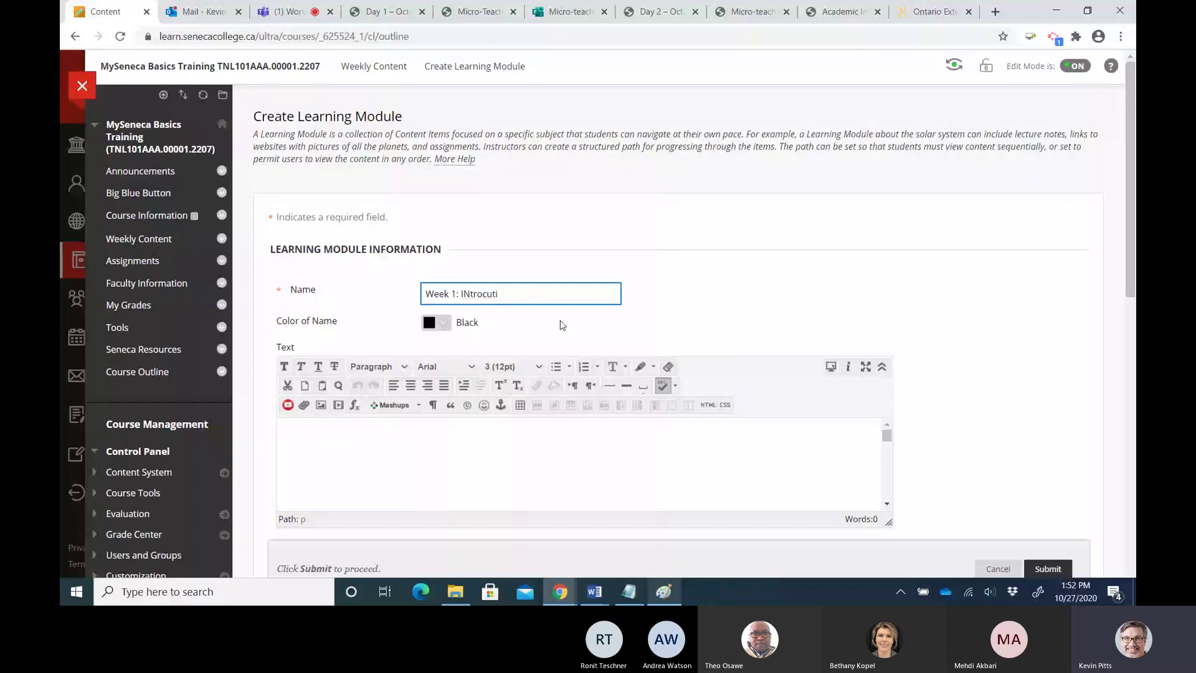
{"action": "key", "text": "BackSpace"}
{"action": "key", "text": "BackSpace"}
{"action": "key", "text": "BackSpace"}
{"action": "key", "text": "BackSpace"}
{"action": "key", "text": "BackSpace"}
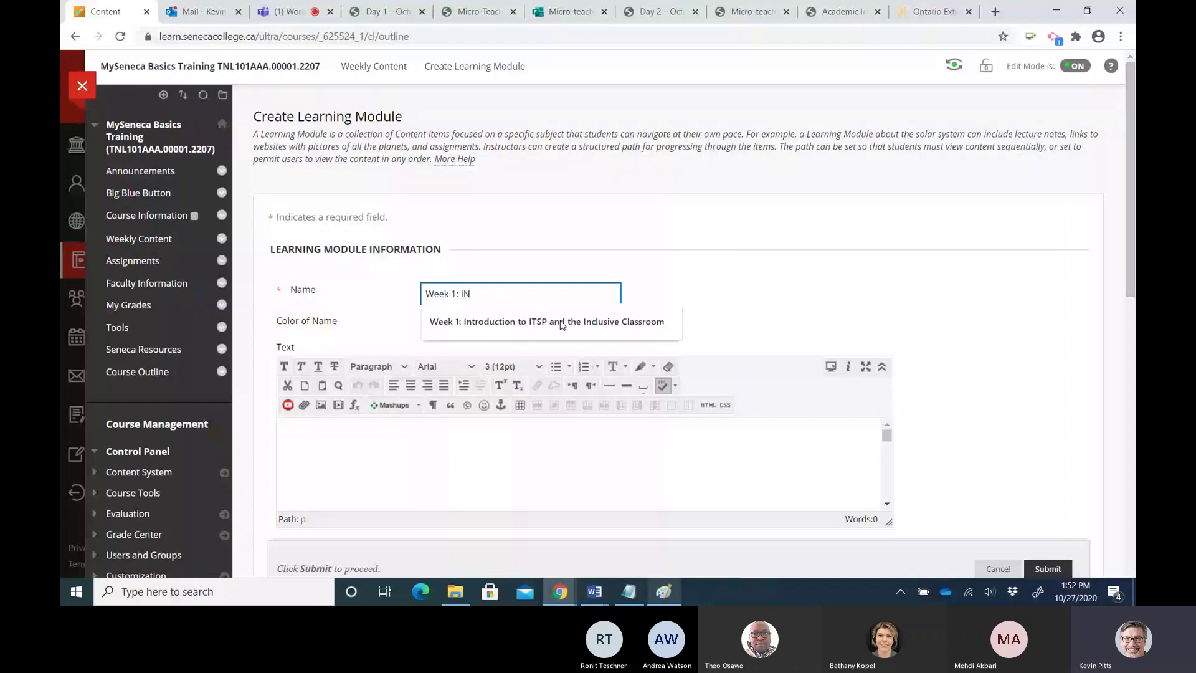
{"action": "key", "text": "BackSpace"}
{"action": "type", "text": "ntroduction to Place B"}
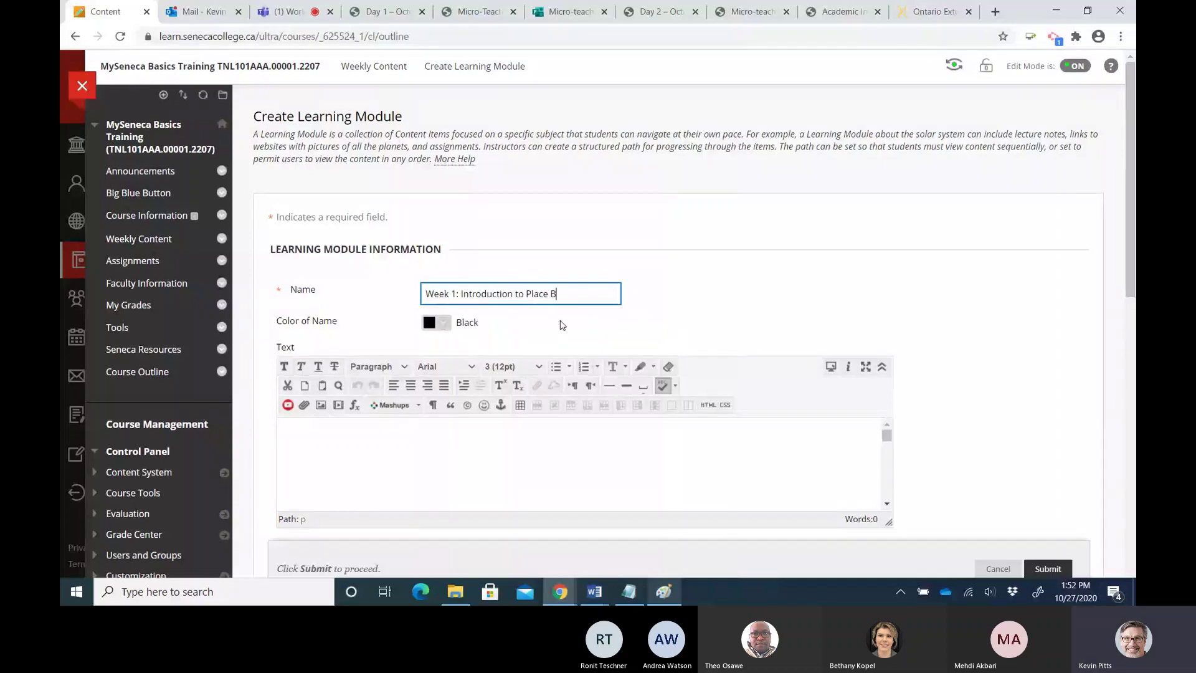
{"action": "key", "text": "BackSpace"}
{"action": "type", "text": "Value"}
{"action": "scroll", "coordinate": [972, 292], "scroll_direction": "down", "scroll_amount": 2}
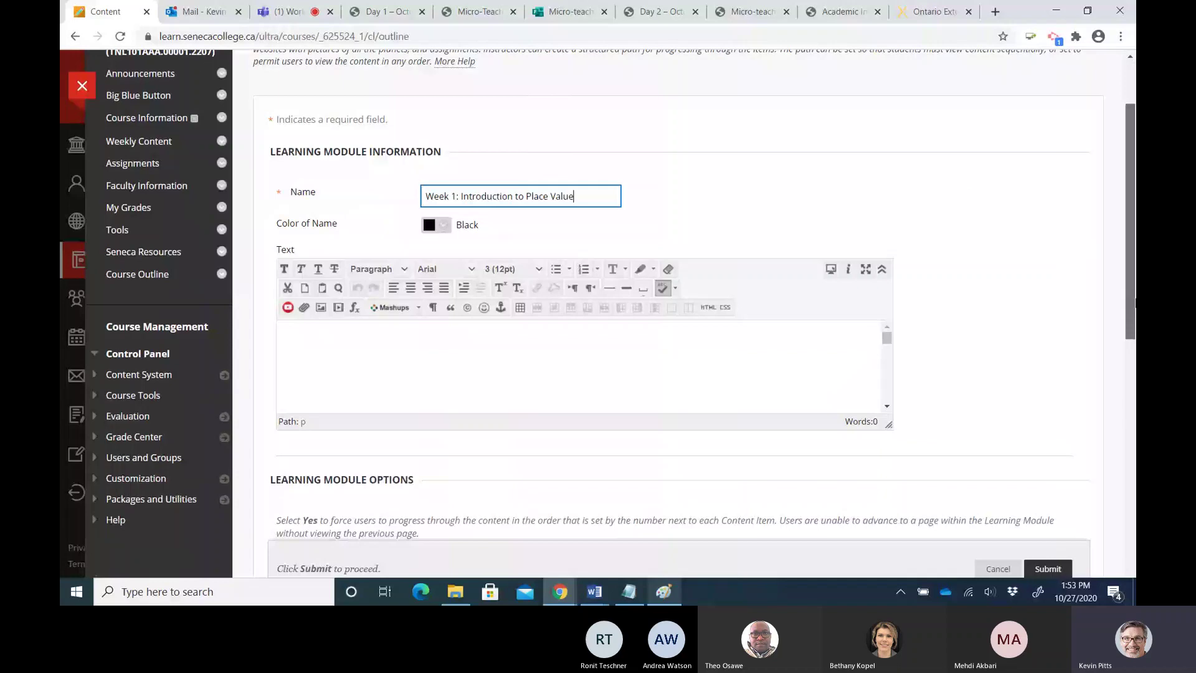
{"action": "scroll", "coordinate": [613, 295], "scroll_direction": "down", "scroll_amount": 1}
{"action": "scroll", "coordinate": [688, 334], "scroll_direction": "down", "scroll_amount": 1}
{"action": "left_click", "coordinate": [561, 312]}
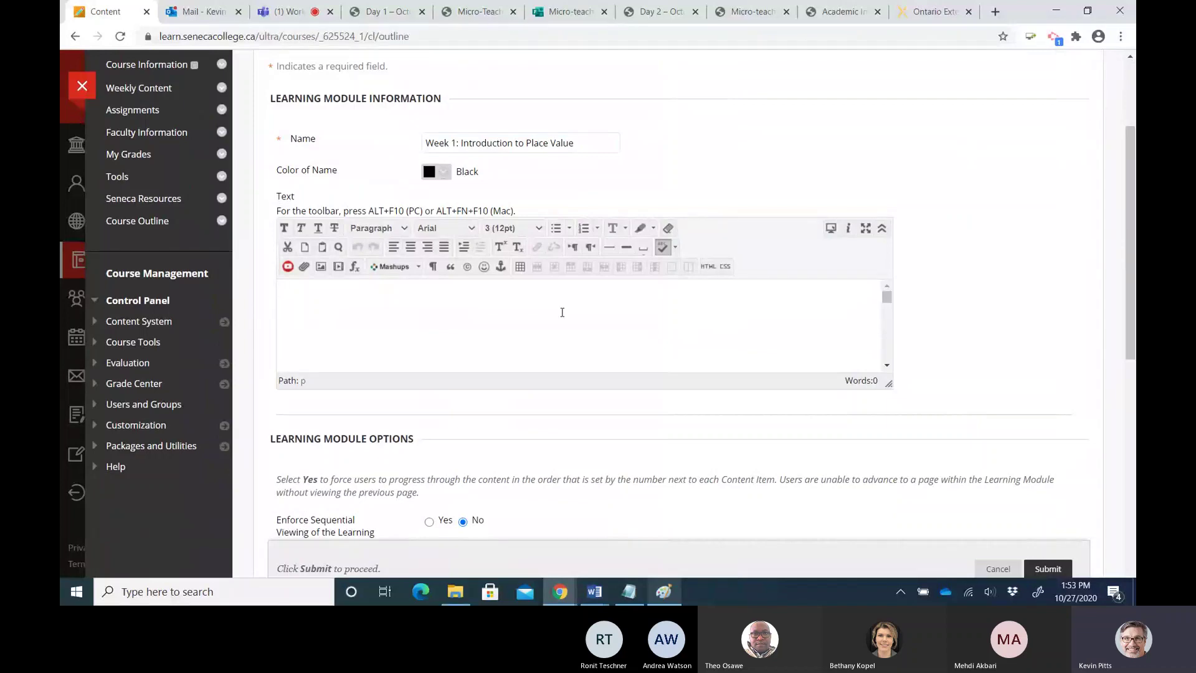
{"action": "type", "text": "Click the link to access"}
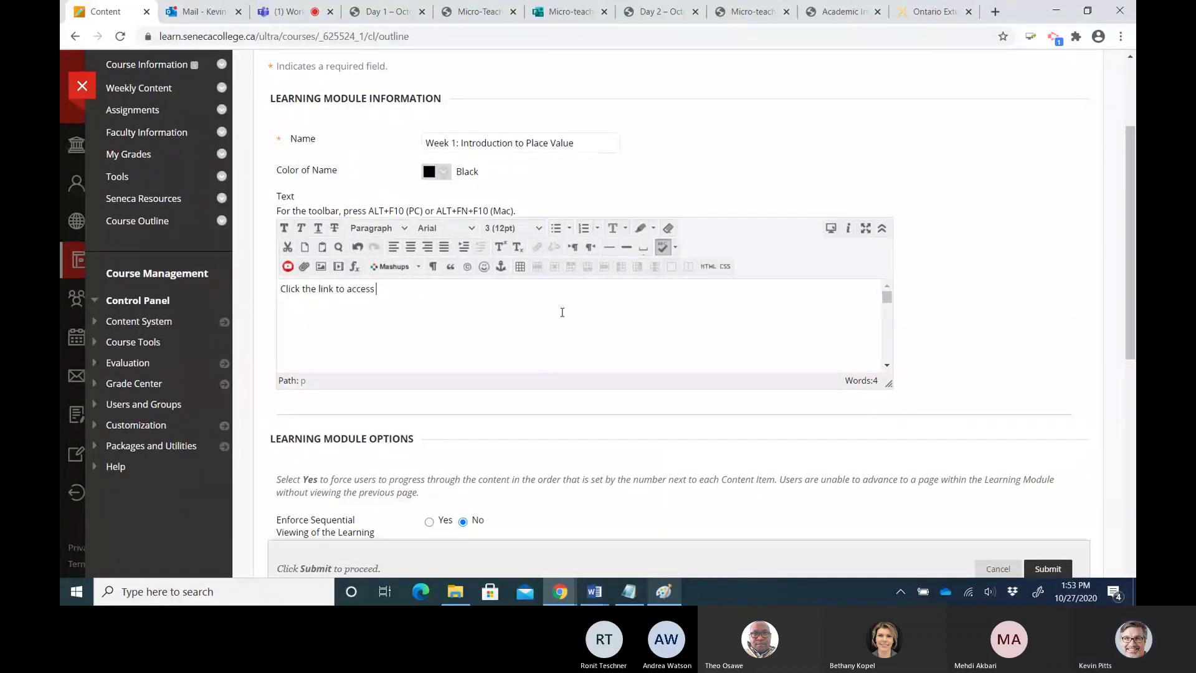
{"action": "type", "text": " the content and"}
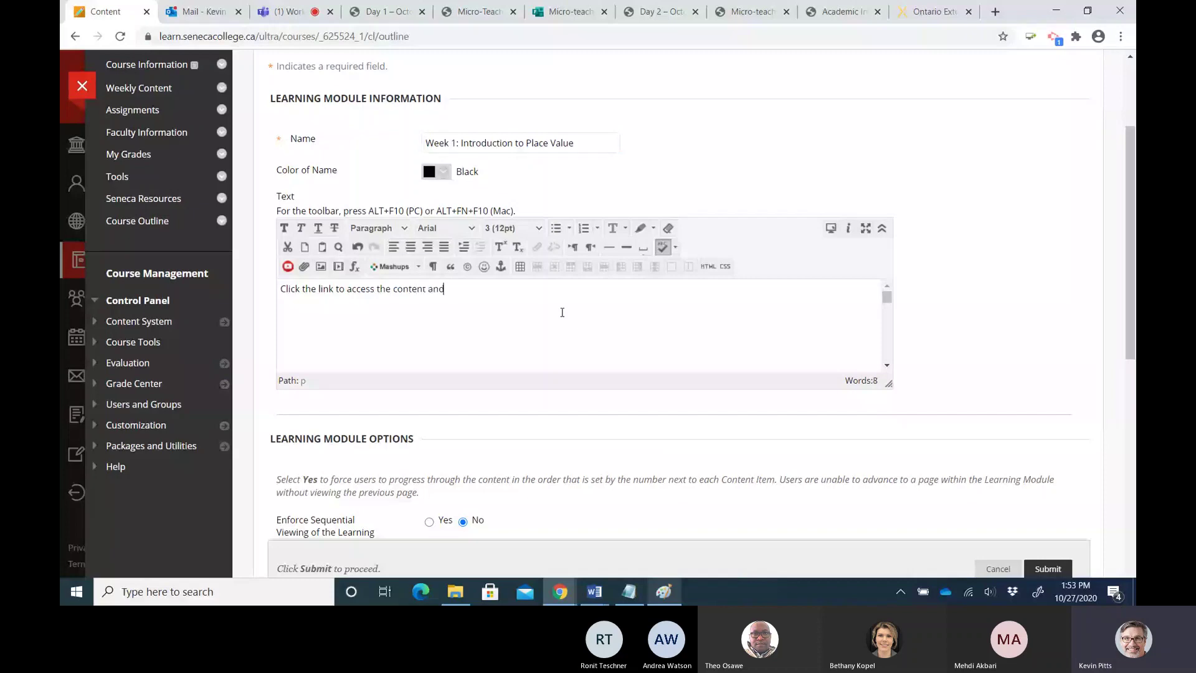
{"action": "type", "text": " activities for Wee"}
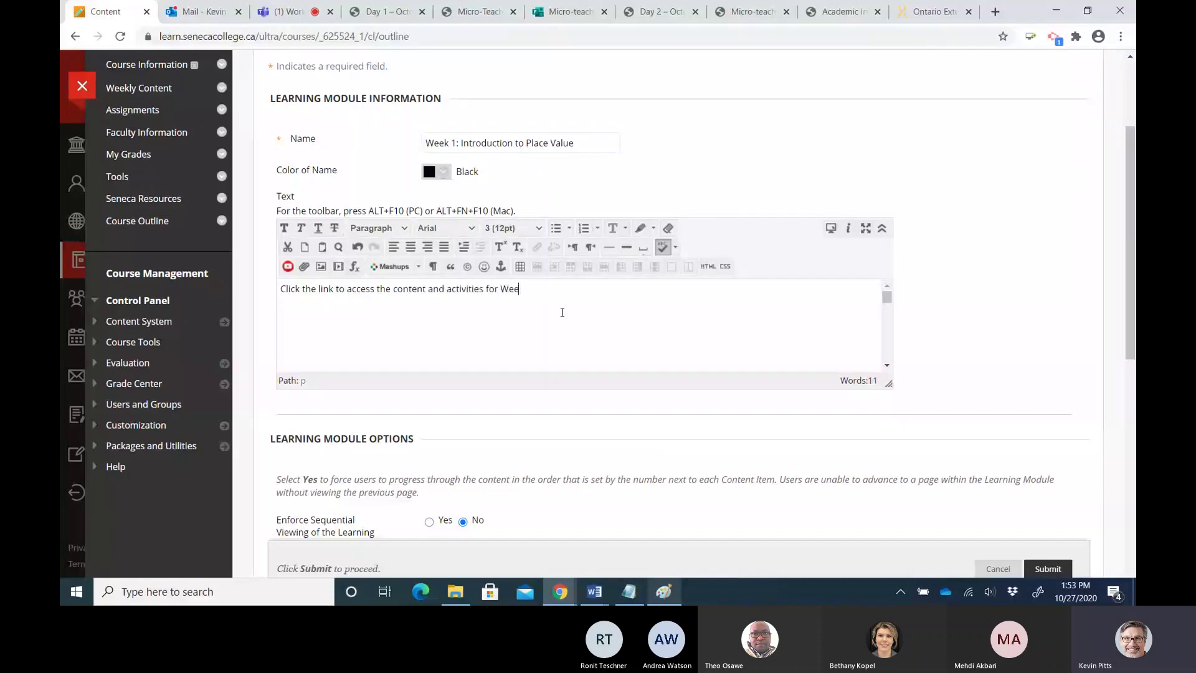
{"action": "type", "text": "k 1: Place Value"}
{"action": "left_click_drag", "start_coordinate": [558, 312], "coordinate": [282, 290]}
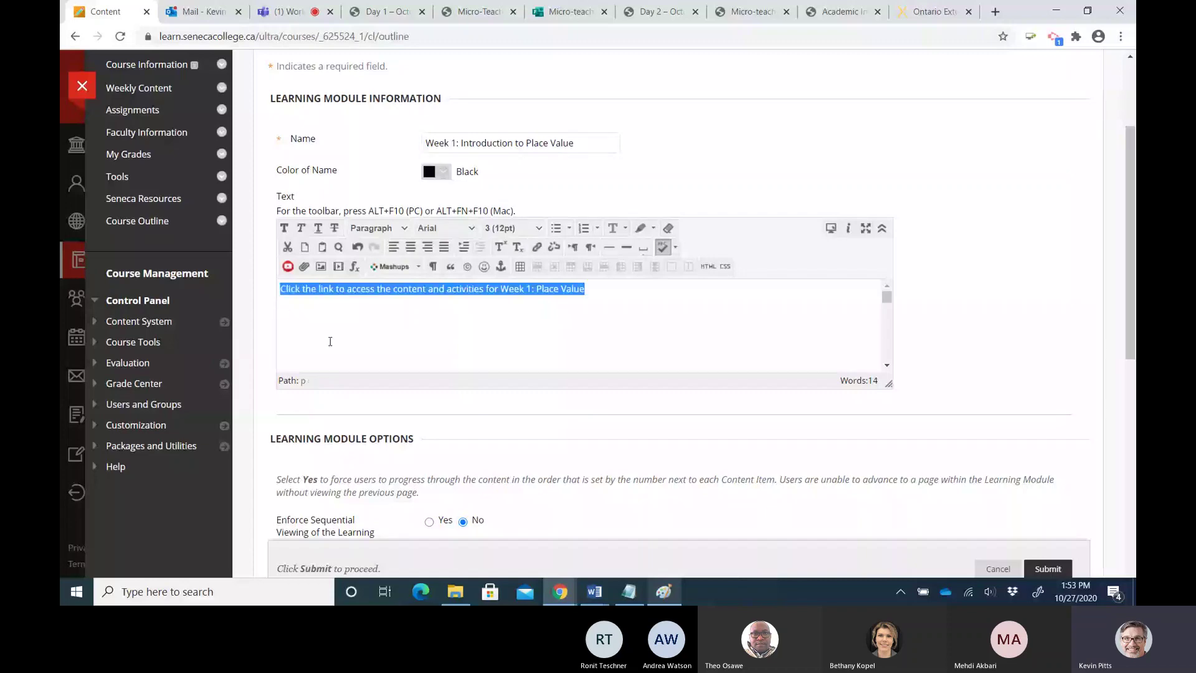
{"action": "left_click", "coordinate": [501, 229]}
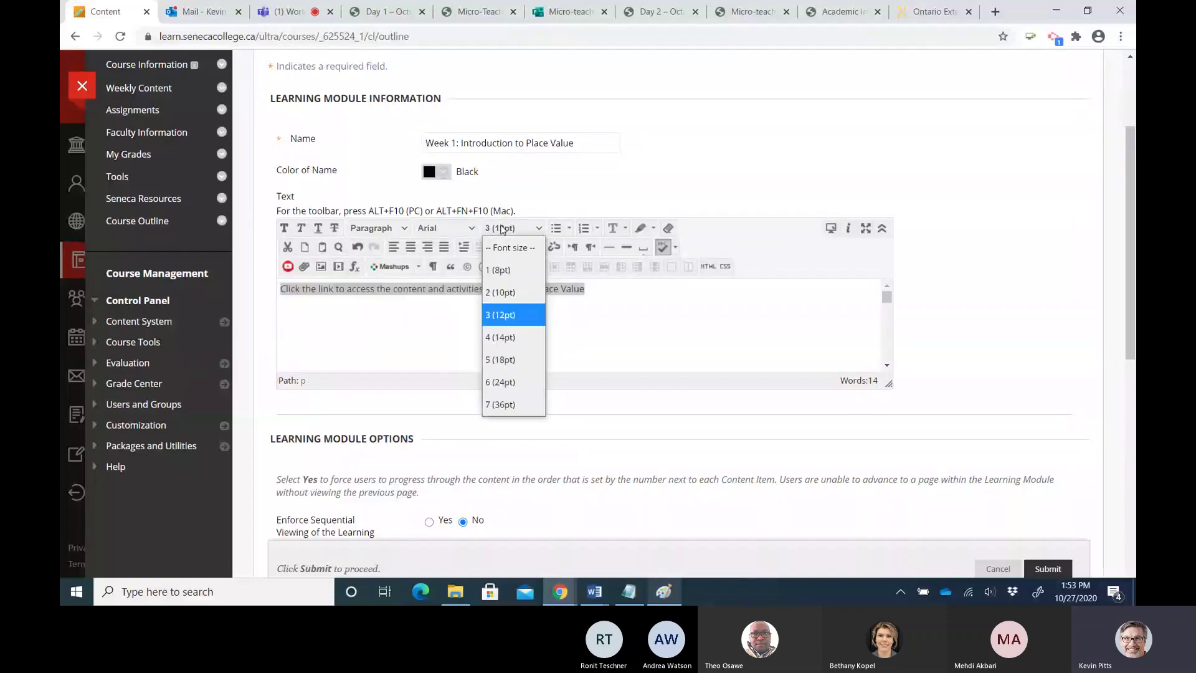
{"action": "left_click", "coordinate": [502, 336]}
{"action": "left_click", "coordinate": [482, 332]}
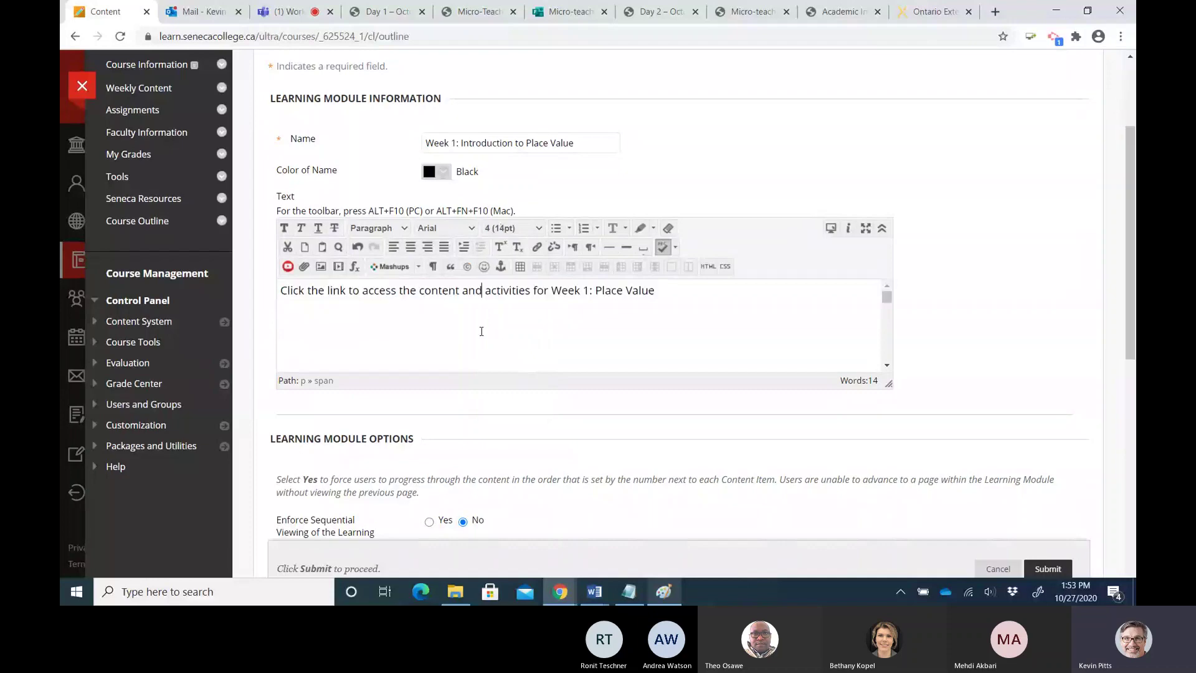
{"action": "scroll", "coordinate": [685, 364], "scroll_direction": "down", "scroll_amount": 2}
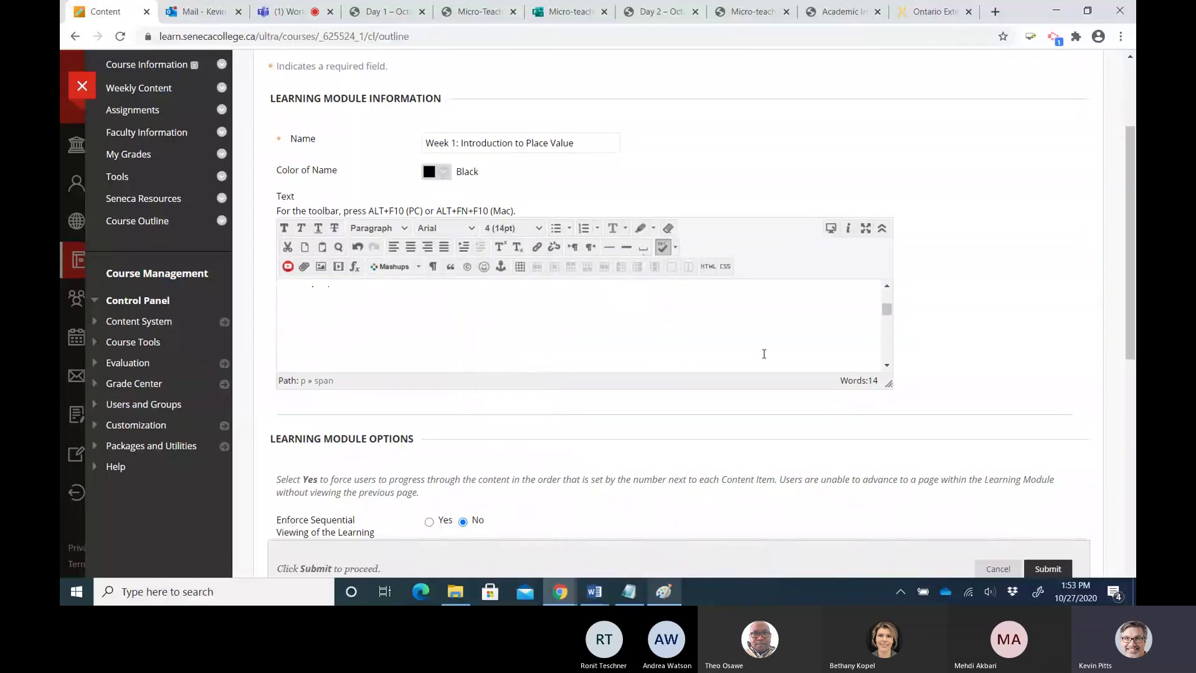
{"action": "scroll", "coordinate": [763, 353], "scroll_direction": "up", "scroll_amount": 2}
{"action": "left_click_drag", "start_coordinate": [1128, 323], "coordinate": [1126, 414]}
{"action": "left_click_drag", "start_coordinate": [287, 313], "coordinate": [338, 324]}
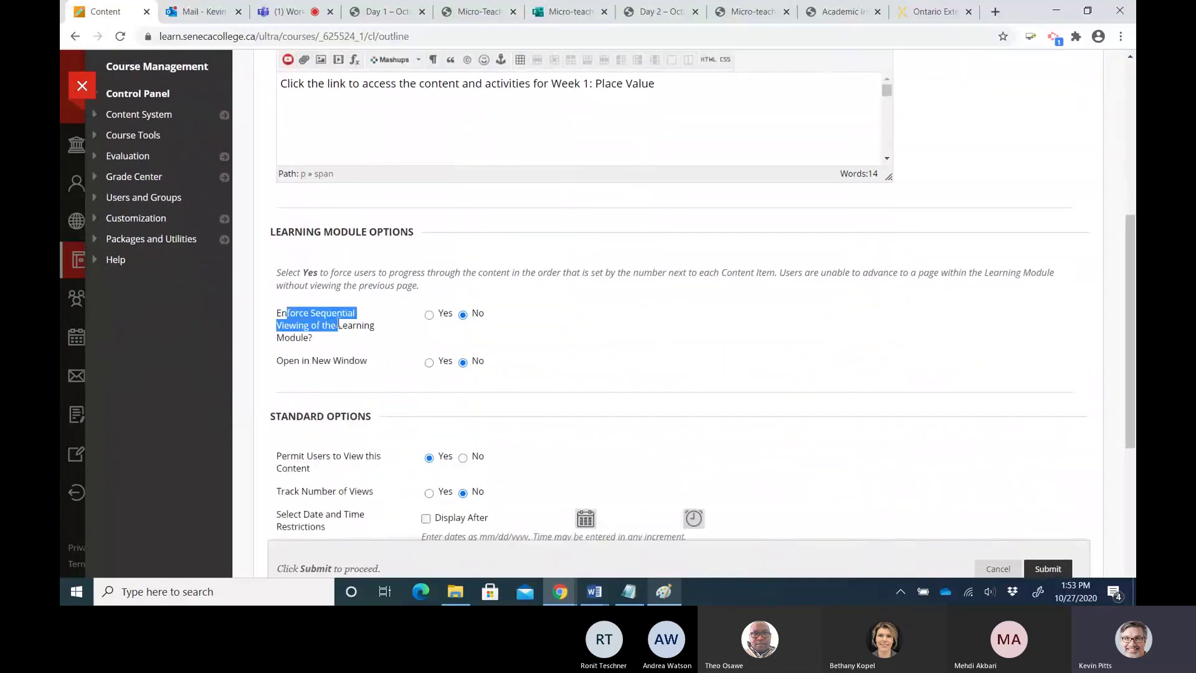
Leave Enforce Sequential Viewing at No and review the new-window and date restriction options
{"action": "left_click", "coordinate": [429, 315]}
{"action": "key", "text": "Right"}
{"action": "left_click_drag", "start_coordinate": [284, 360], "coordinate": [359, 361]}
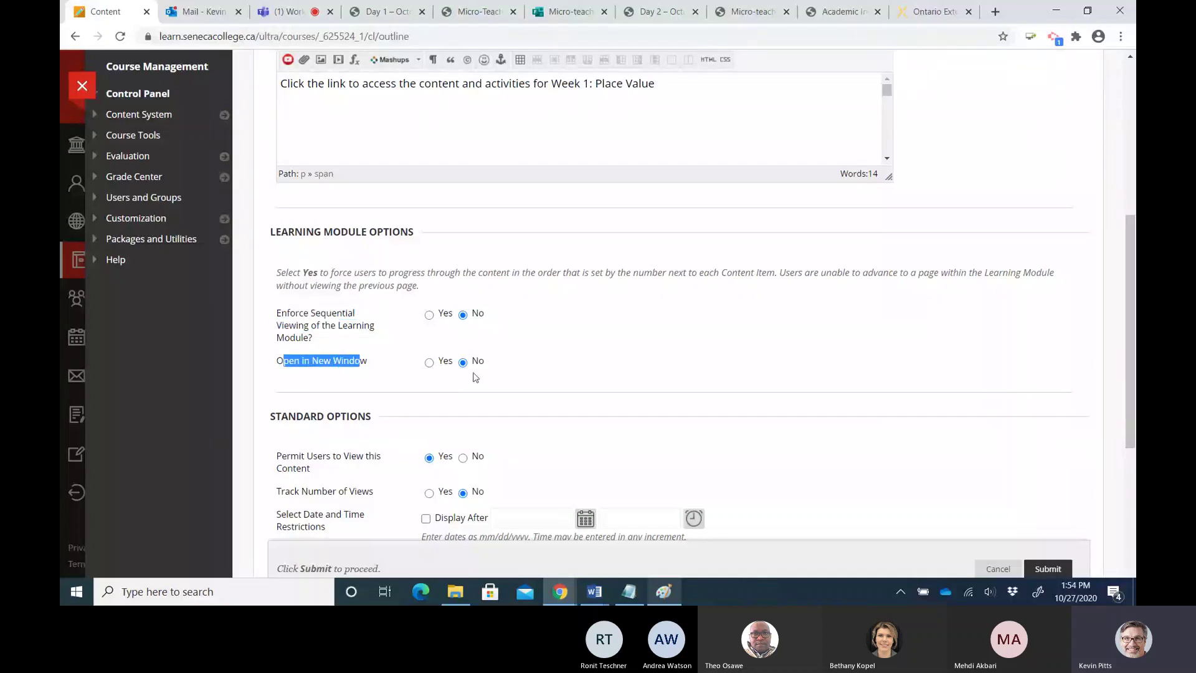
{"action": "left_click_drag", "start_coordinate": [276, 361], "coordinate": [368, 361]}
{"action": "scroll", "coordinate": [789, 386], "scroll_direction": "down", "scroll_amount": 2}
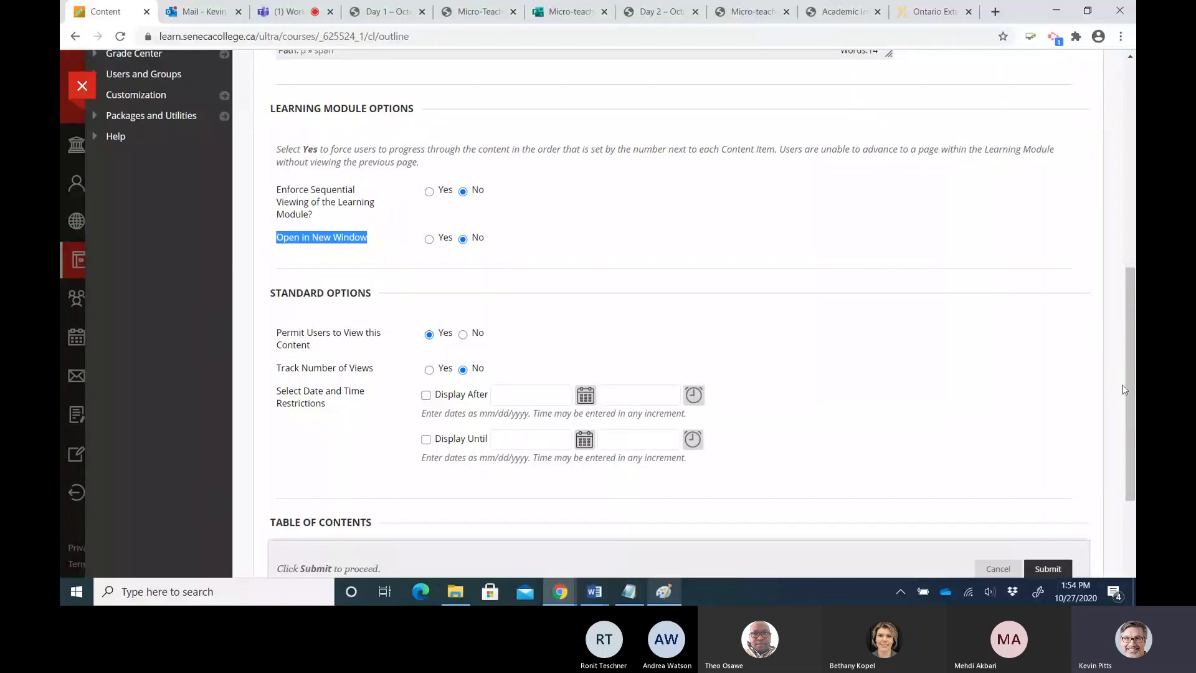
{"action": "left_click_drag", "start_coordinate": [1128, 389], "coordinate": [1132, 418]}
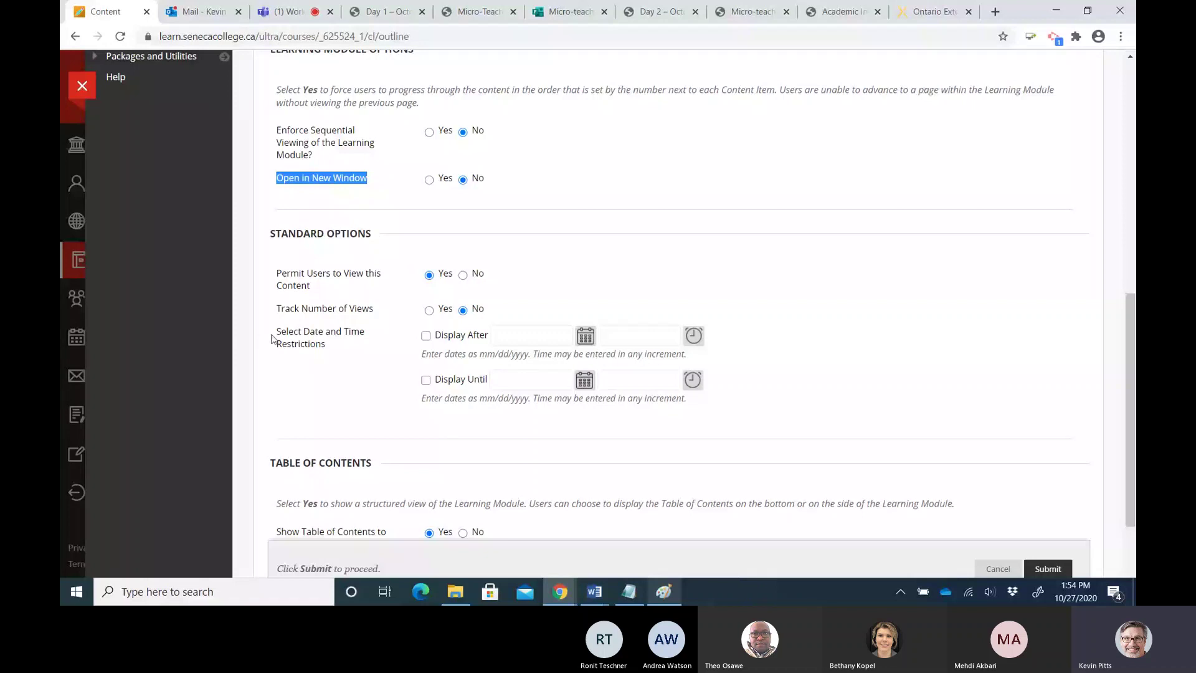
{"action": "left_click_drag", "start_coordinate": [272, 339], "coordinate": [484, 386]}
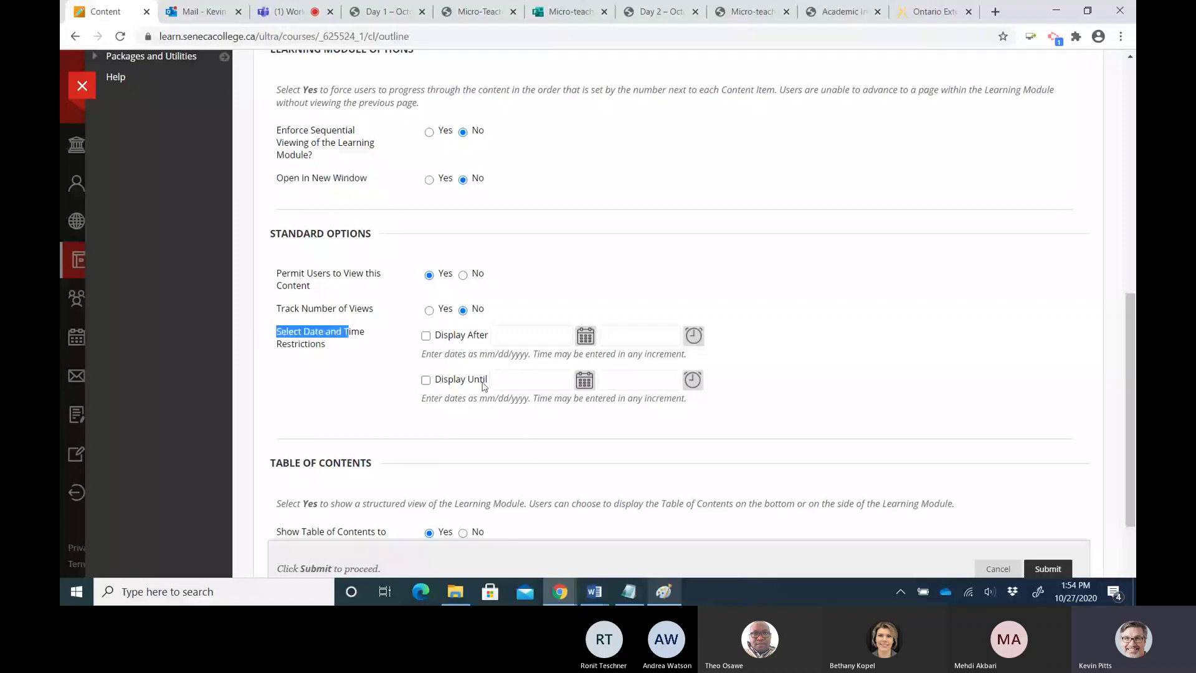
{"action": "scroll", "coordinate": [484, 386], "scroll_direction": "down", "scroll_amount": 2}
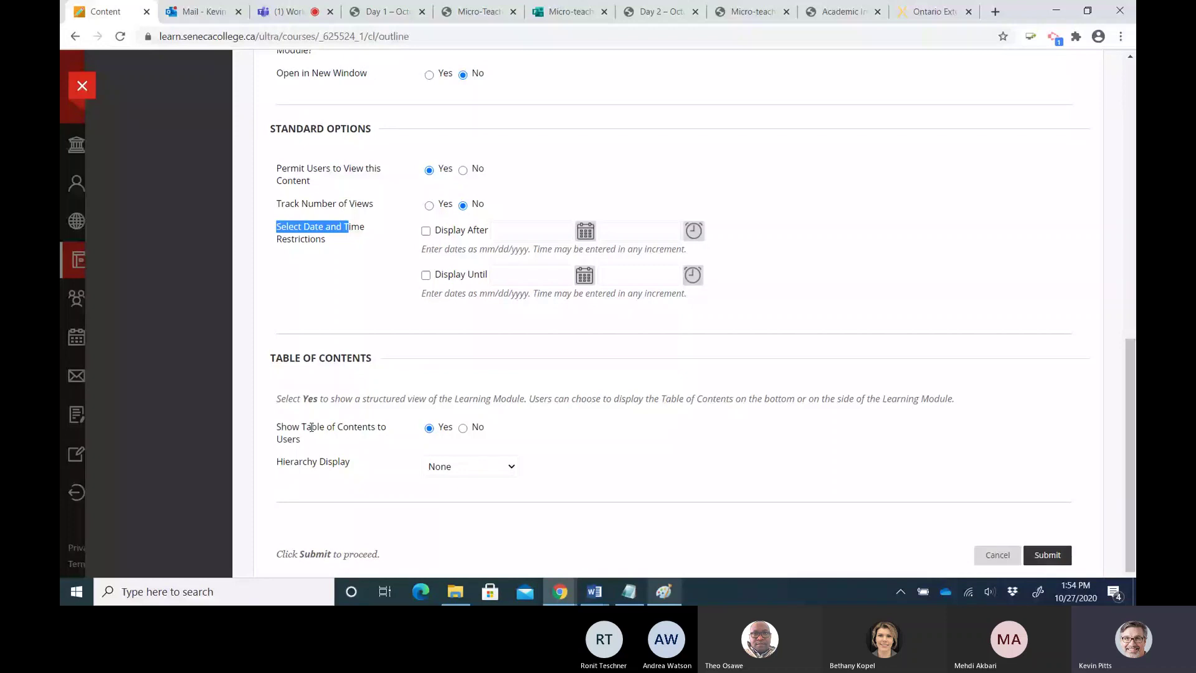
Keep Hierarchy Display as None and submit the learning module
{"action": "left_click", "coordinate": [501, 472]}
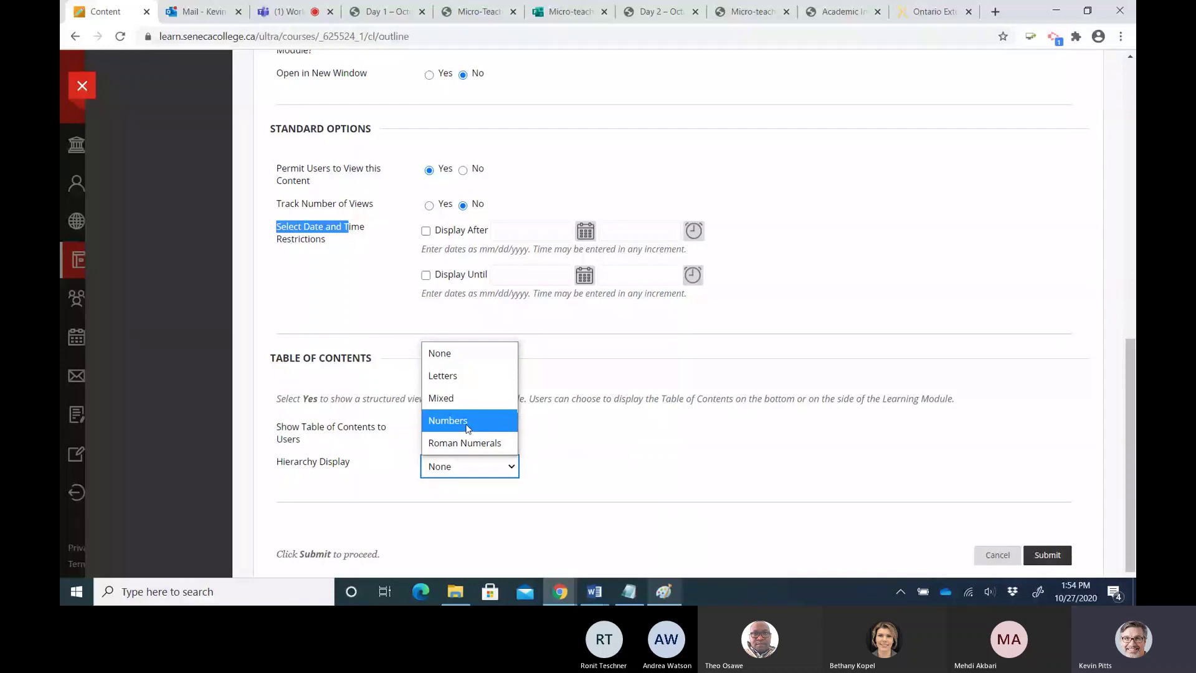
{"action": "left_click", "coordinate": [455, 355]}
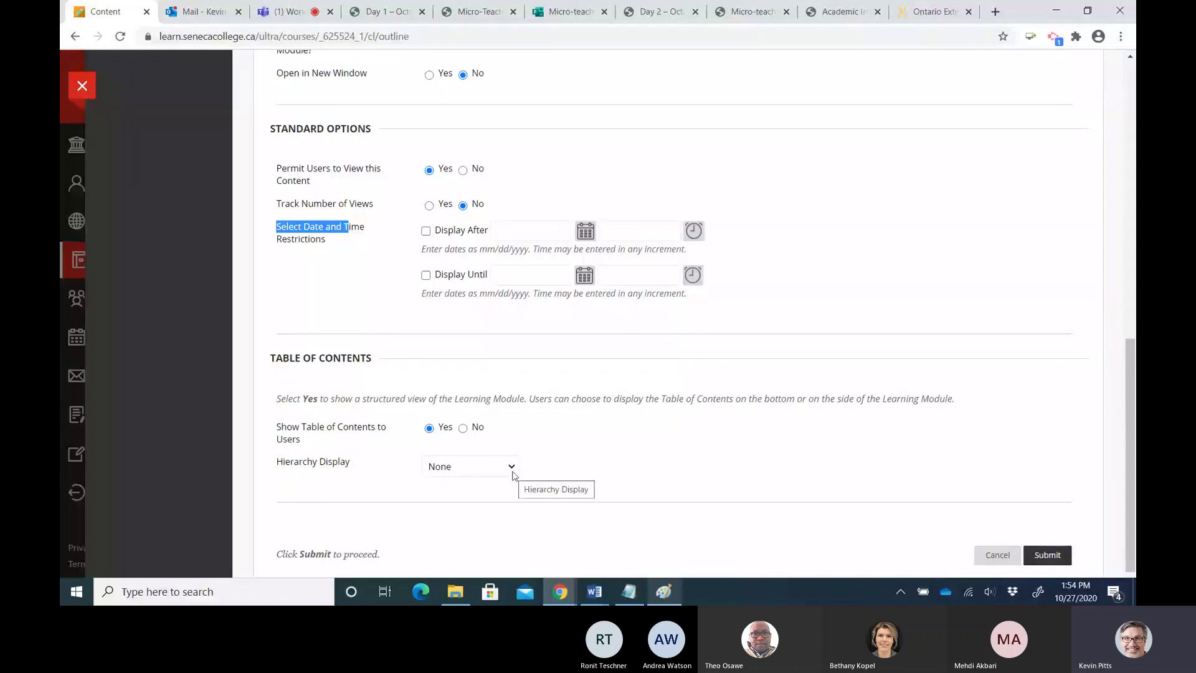
{"action": "left_click", "coordinate": [461, 467]}
{"action": "left_click", "coordinate": [1046, 553]}
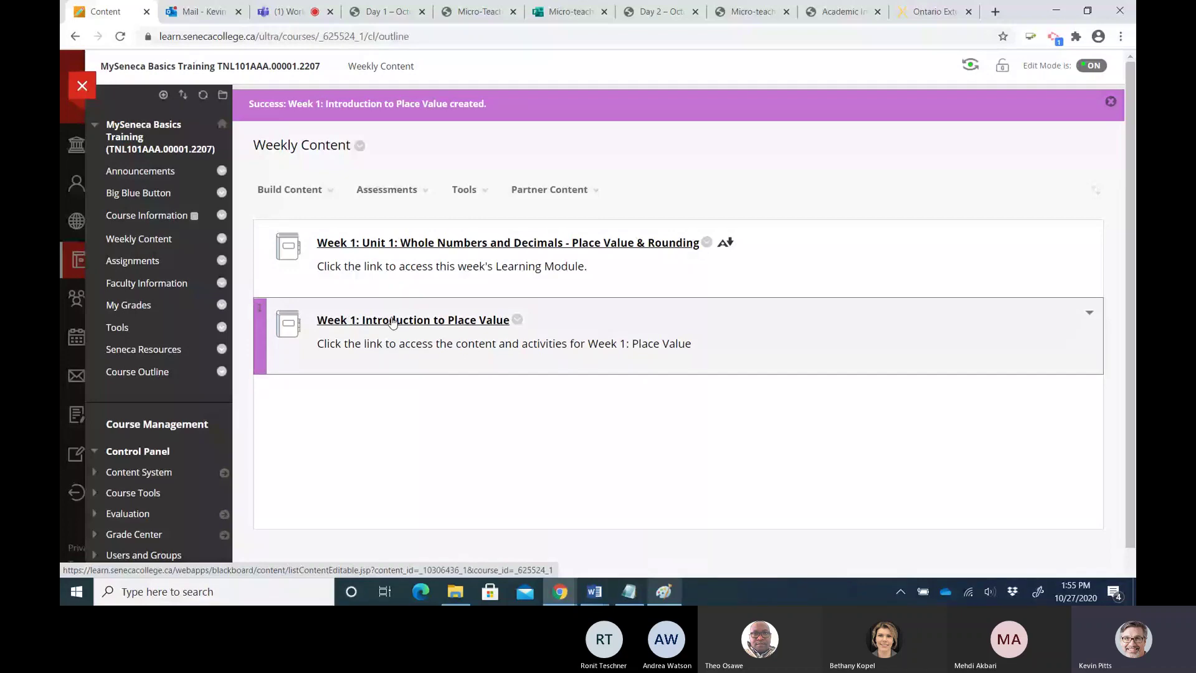
Open the empty Week 1 module, then show lesson-plan-block.PNG in Paint
{"action": "left_click", "coordinate": [393, 321]}
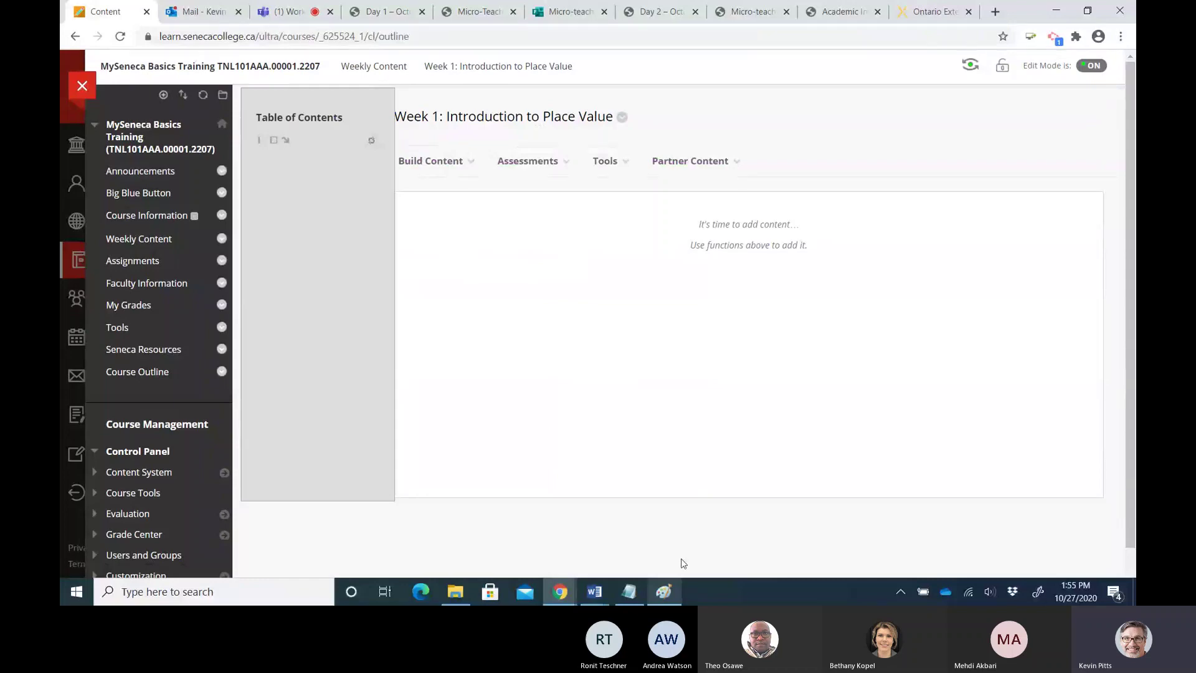
{"action": "left_click", "coordinate": [665, 592]}
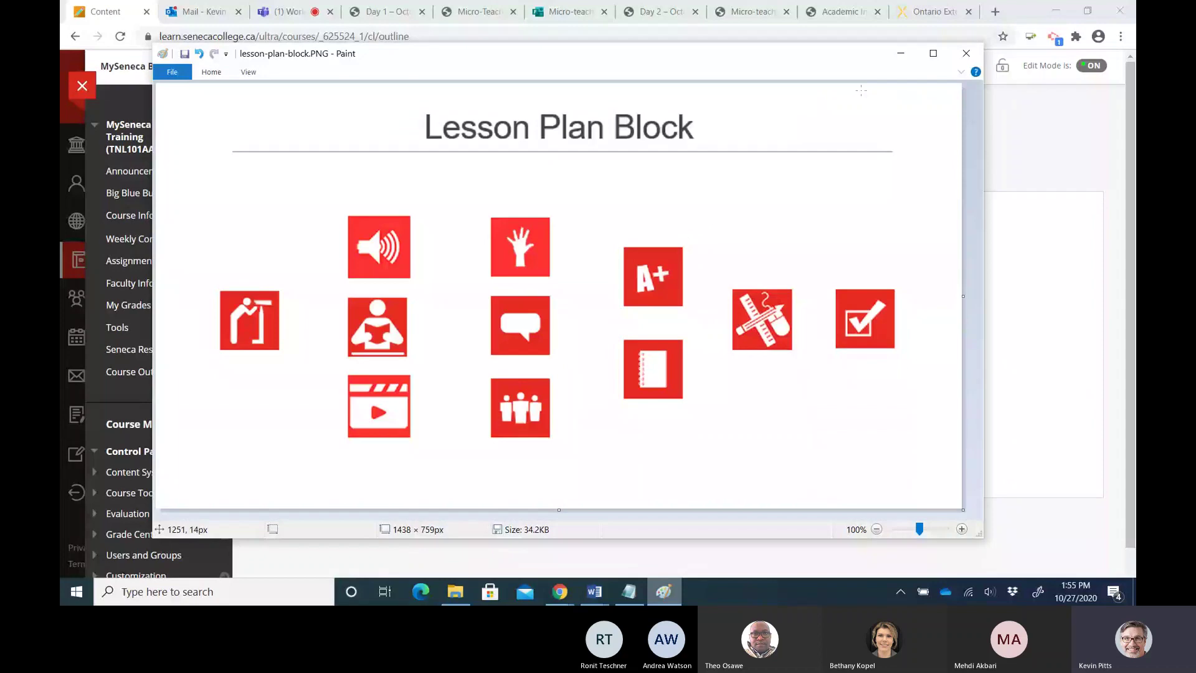
Minimize Paint to return to the empty Week 1 module page
{"action": "left_click", "coordinate": [902, 54]}
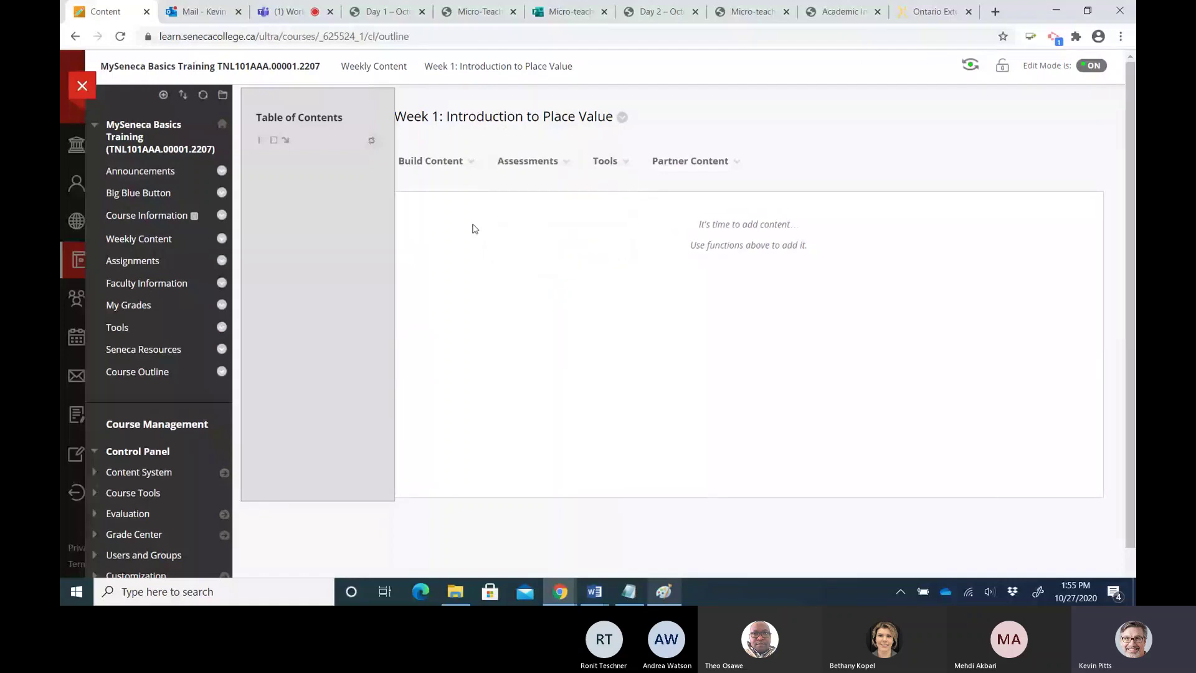
Open the Build Content menu in the empty Week 1 module
{"action": "mouse_move", "coordinate": [434, 174]}
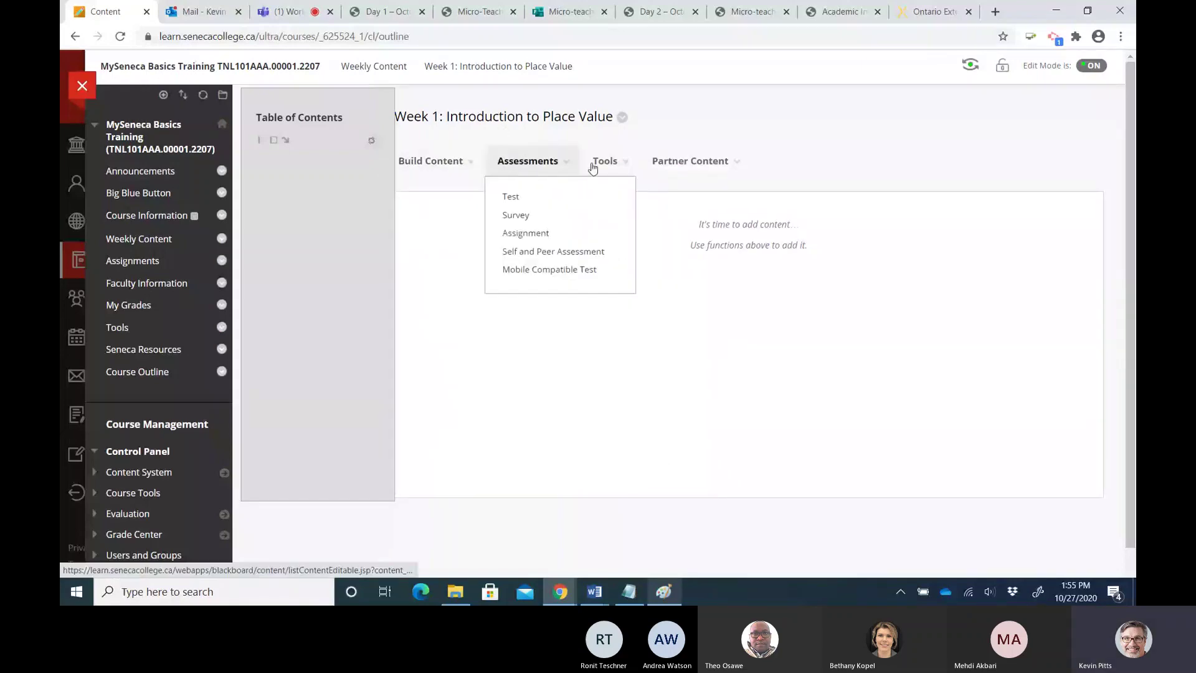
{"action": "mouse_move", "coordinate": [594, 168]}
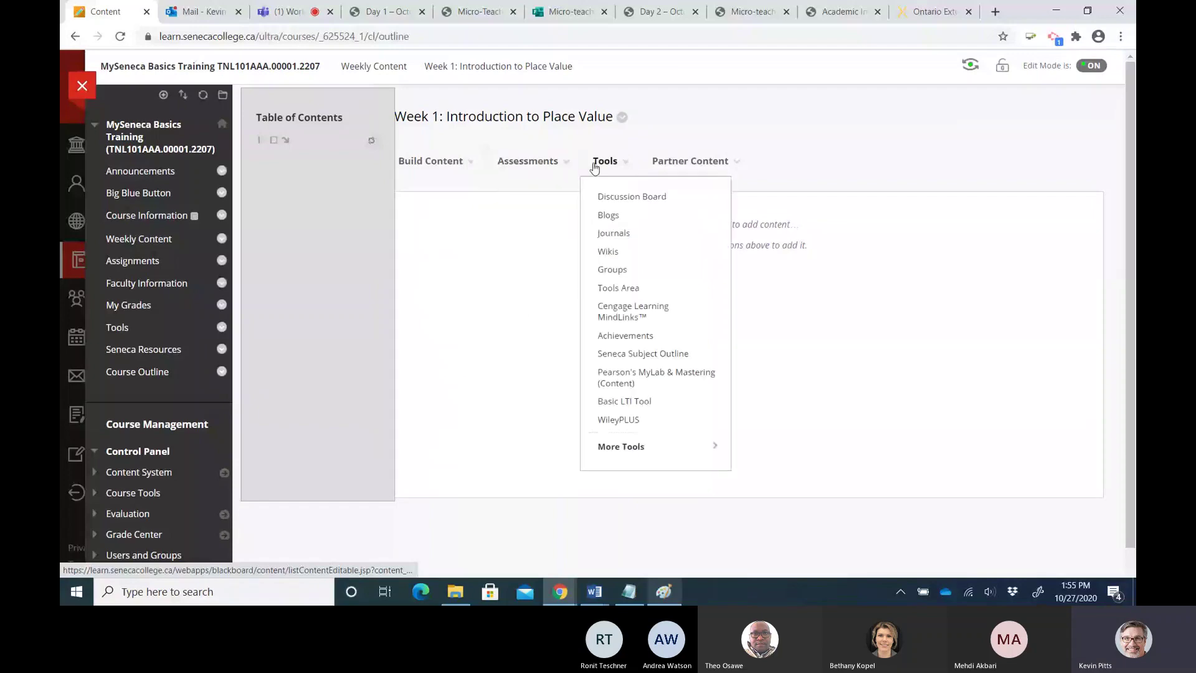
{"action": "left_click", "coordinate": [436, 163]}
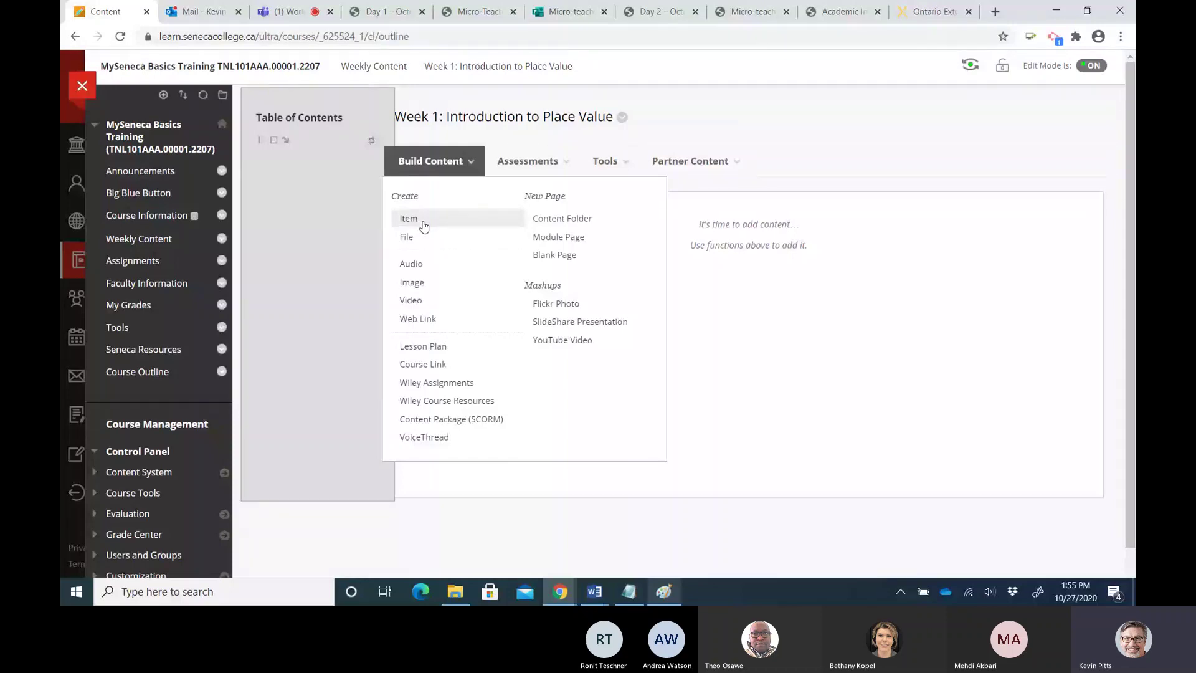
Create a new Item named 'Overview and Outcomes', fixing the capitalisation
{"action": "left_click", "coordinate": [424, 225]}
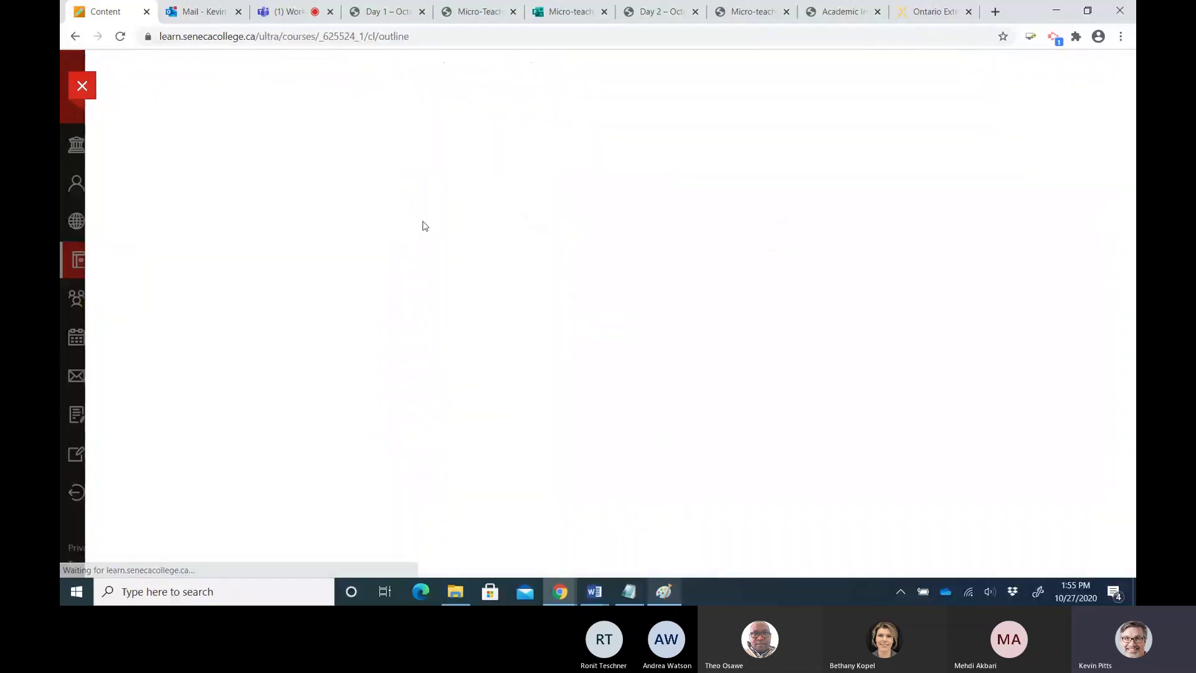
{"action": "left_click", "coordinate": [461, 270]}
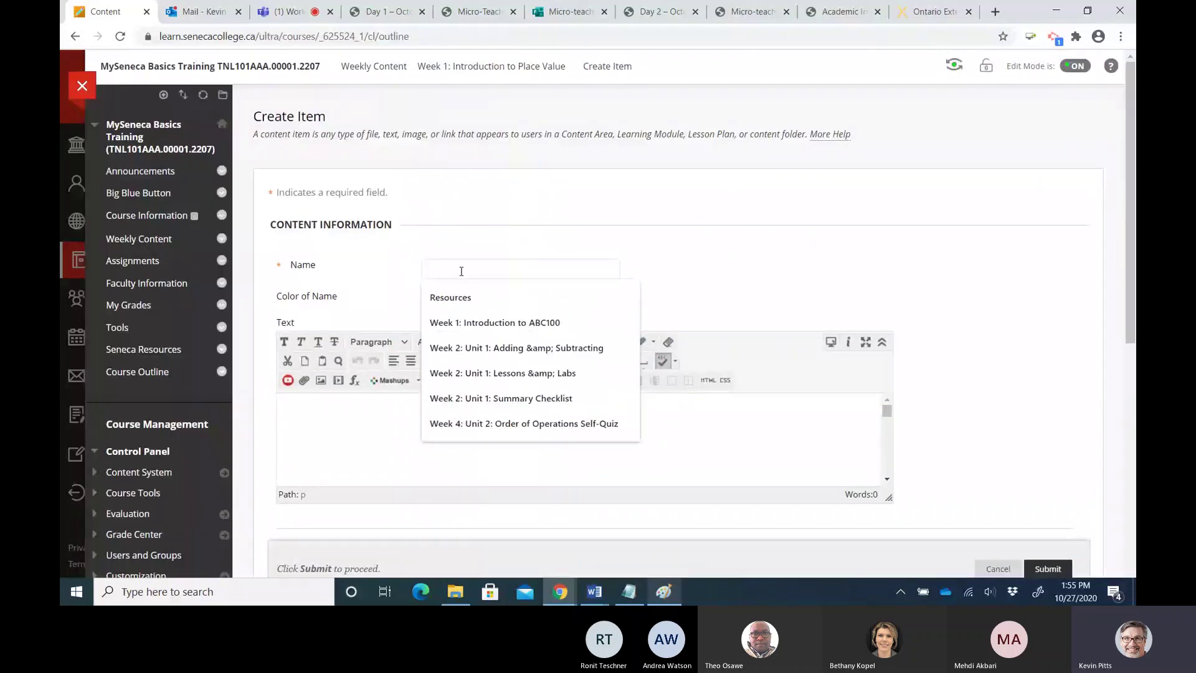
{"action": "type", "text": "Over"}
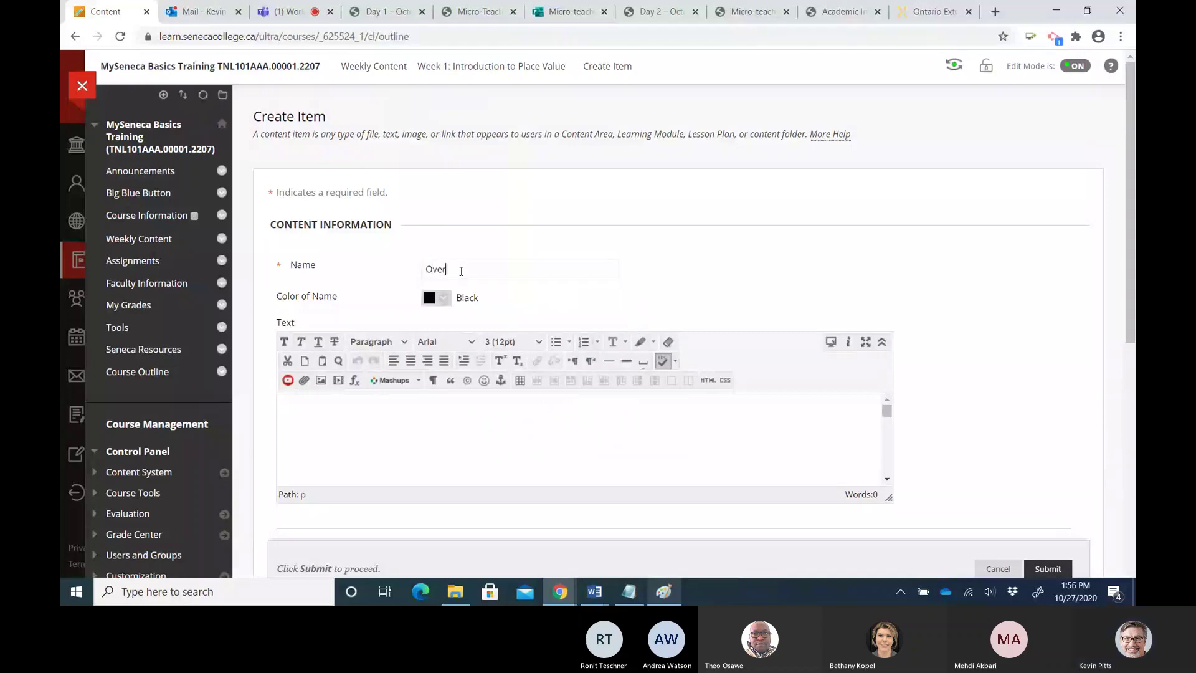
{"action": "type", "text": "view and OUtcomes"}
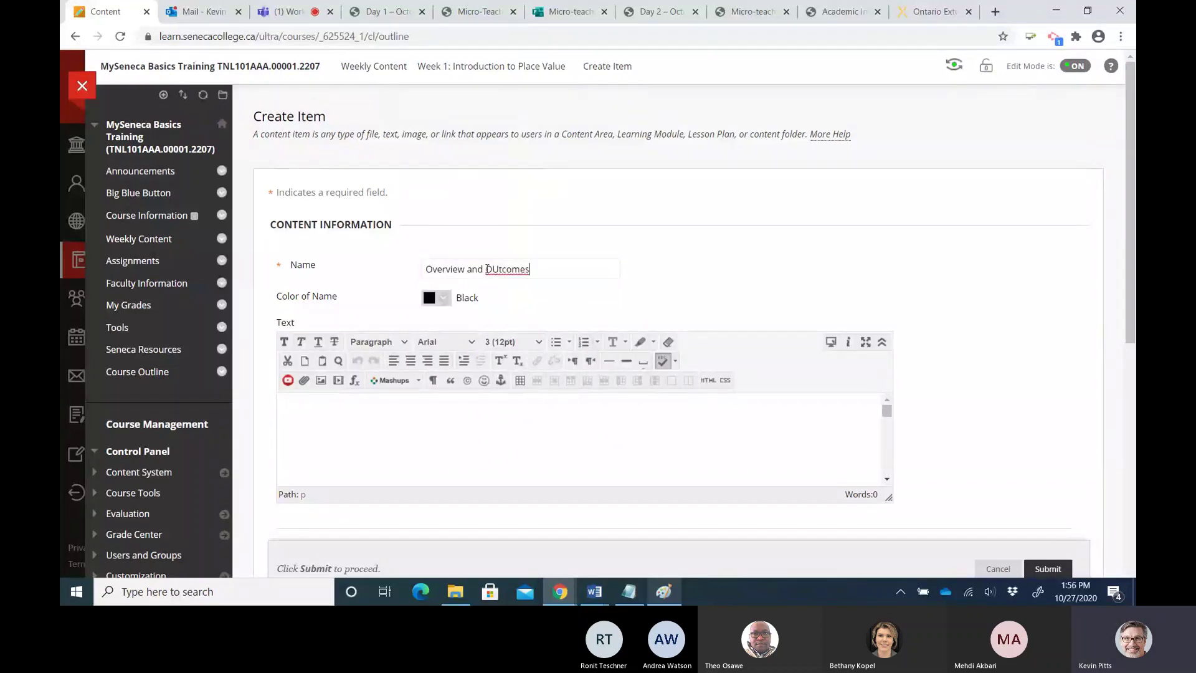
{"action": "left_click_drag", "start_coordinate": [485, 269], "coordinate": [499, 269]}
{"action": "type", "text": "Ou"}
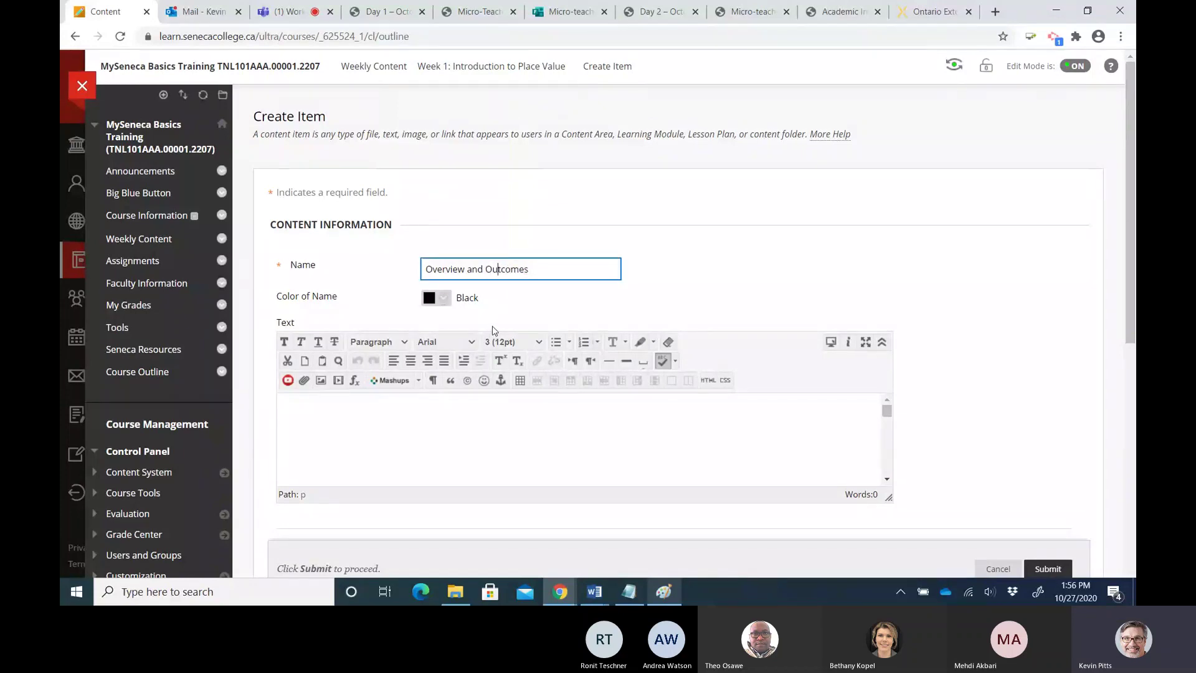
Toggle the editor's toolbar options and make the description text area taller
{"action": "left_click", "coordinate": [323, 414]}
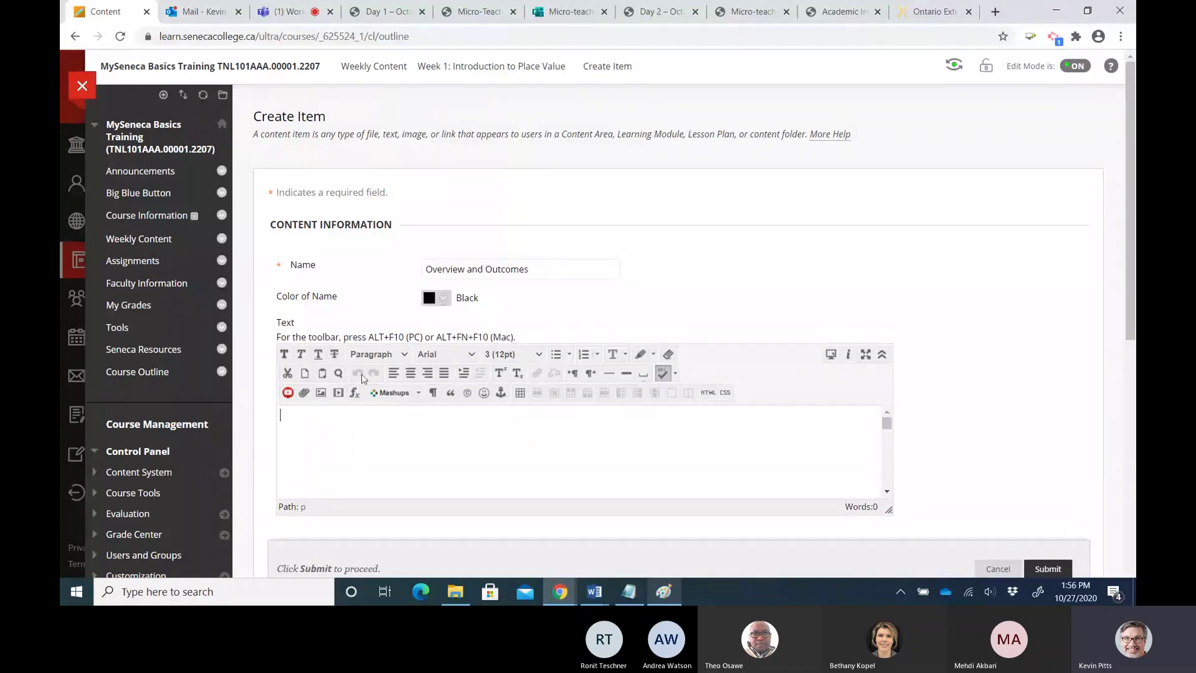
{"action": "scroll", "coordinate": [1131, 274], "scroll_direction": "down", "scroll_amount": 1}
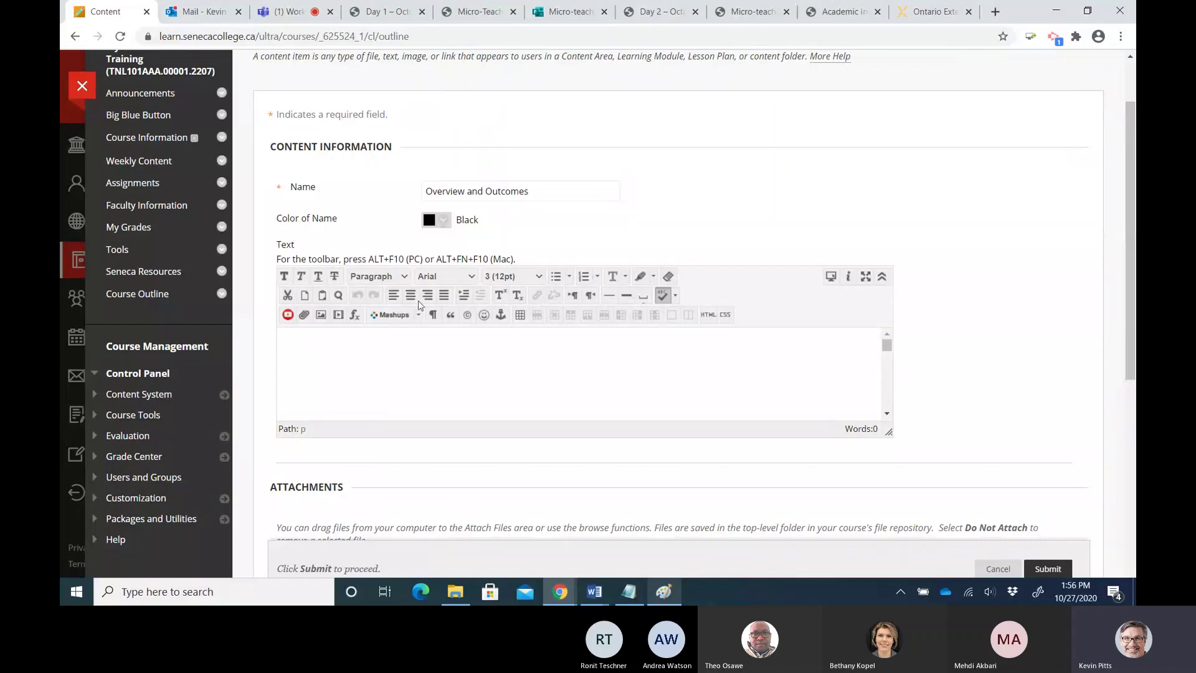
{"action": "left_click", "coordinate": [882, 276]}
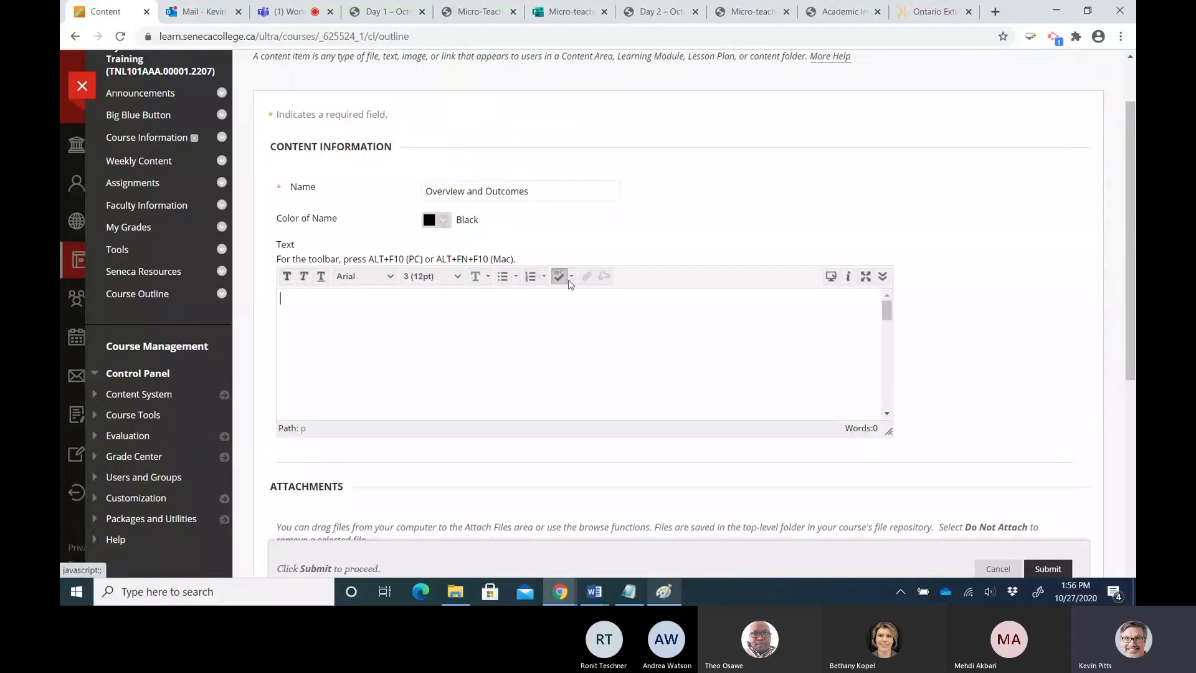
{"action": "left_click", "coordinate": [882, 276]}
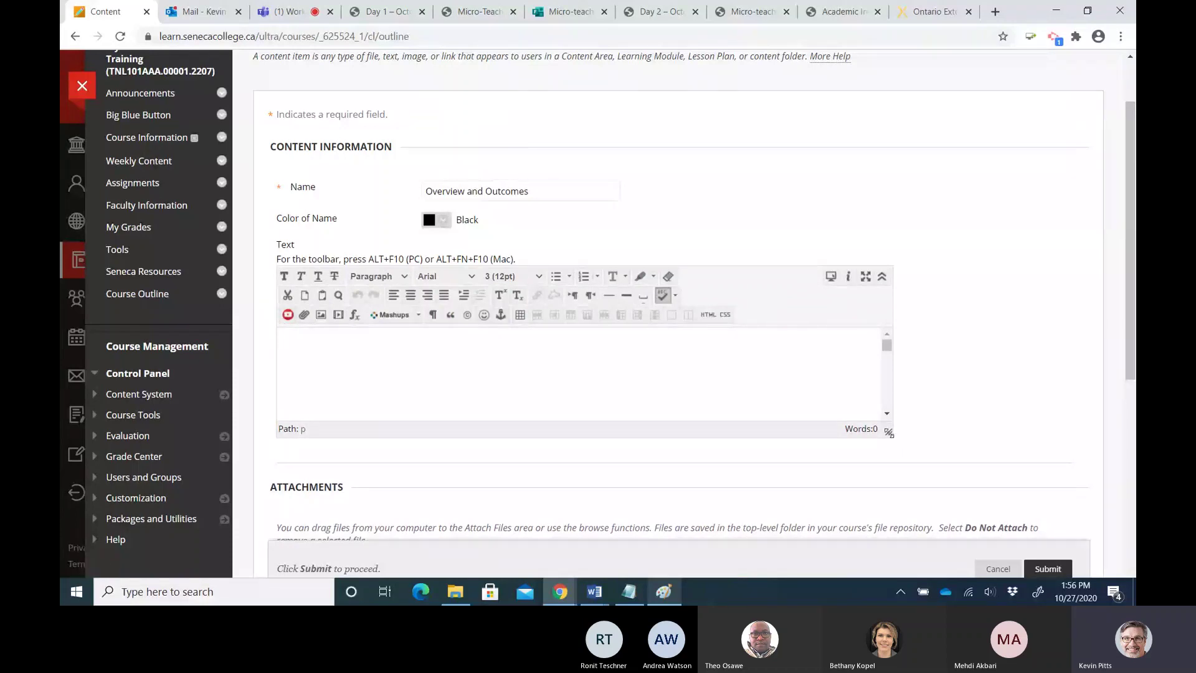
{"action": "left_click_drag", "start_coordinate": [889, 432], "coordinate": [889, 475]}
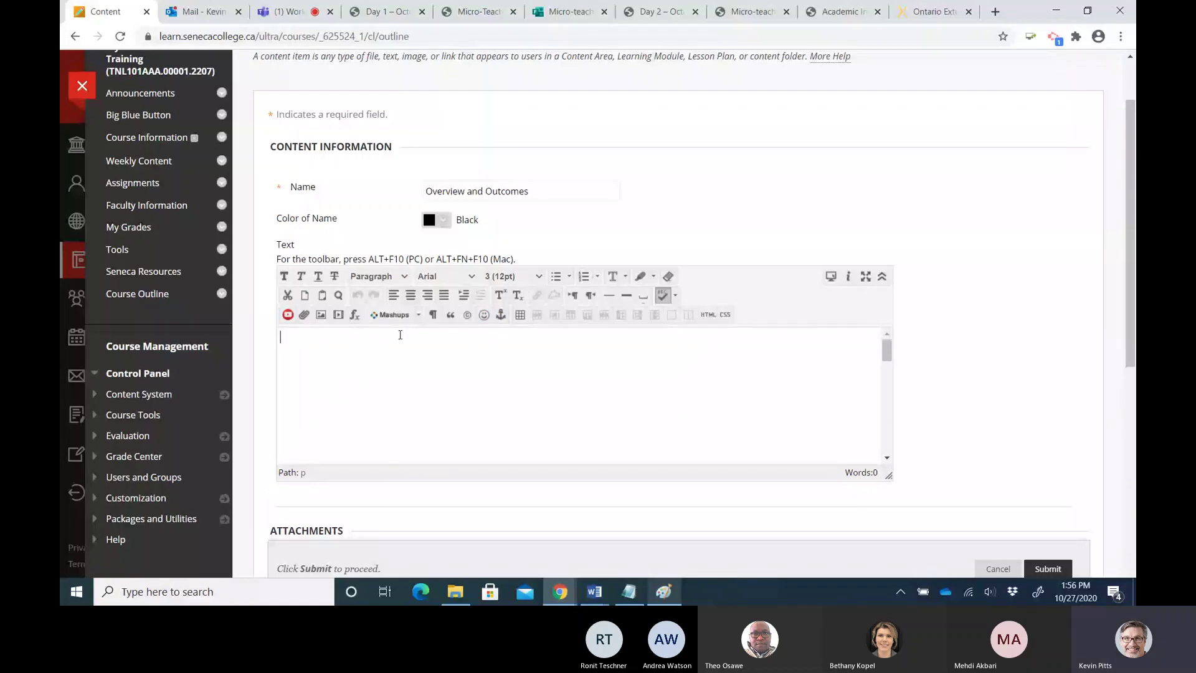
Copy the welcome paragraph, outcomes and time estimate from unit-1-summary.txt, then return to Blackboard
{"action": "left_click", "coordinate": [629, 590]}
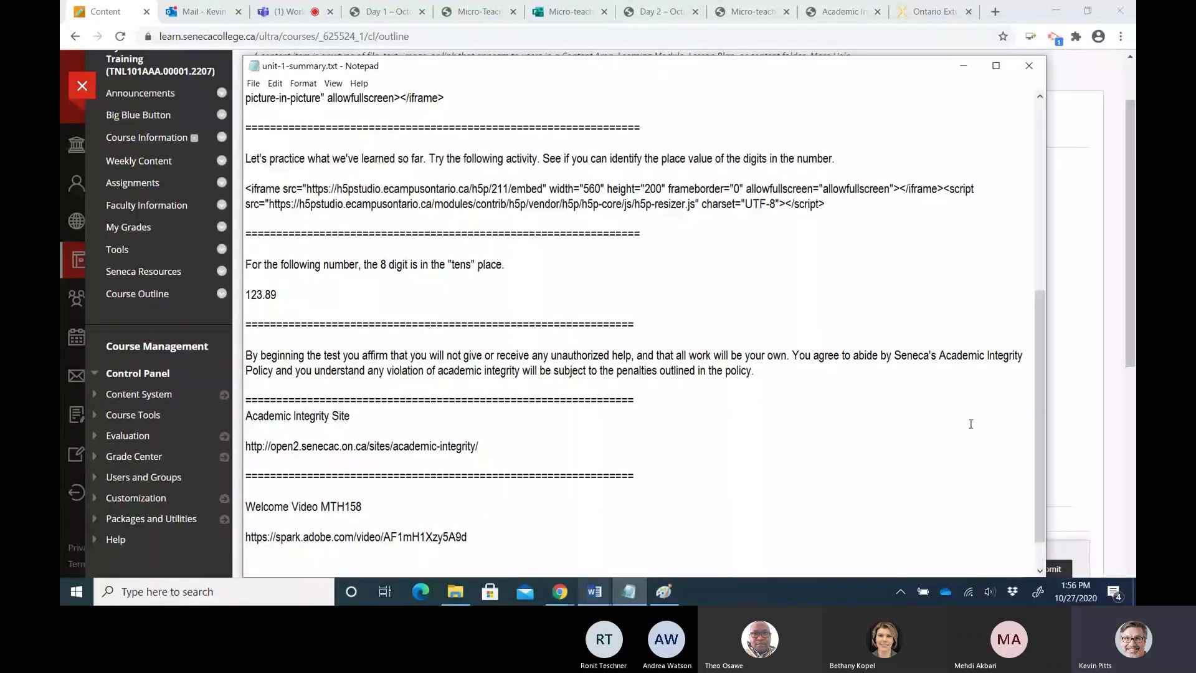
{"action": "left_click_drag", "start_coordinate": [1040, 424], "coordinate": [1045, 238]}
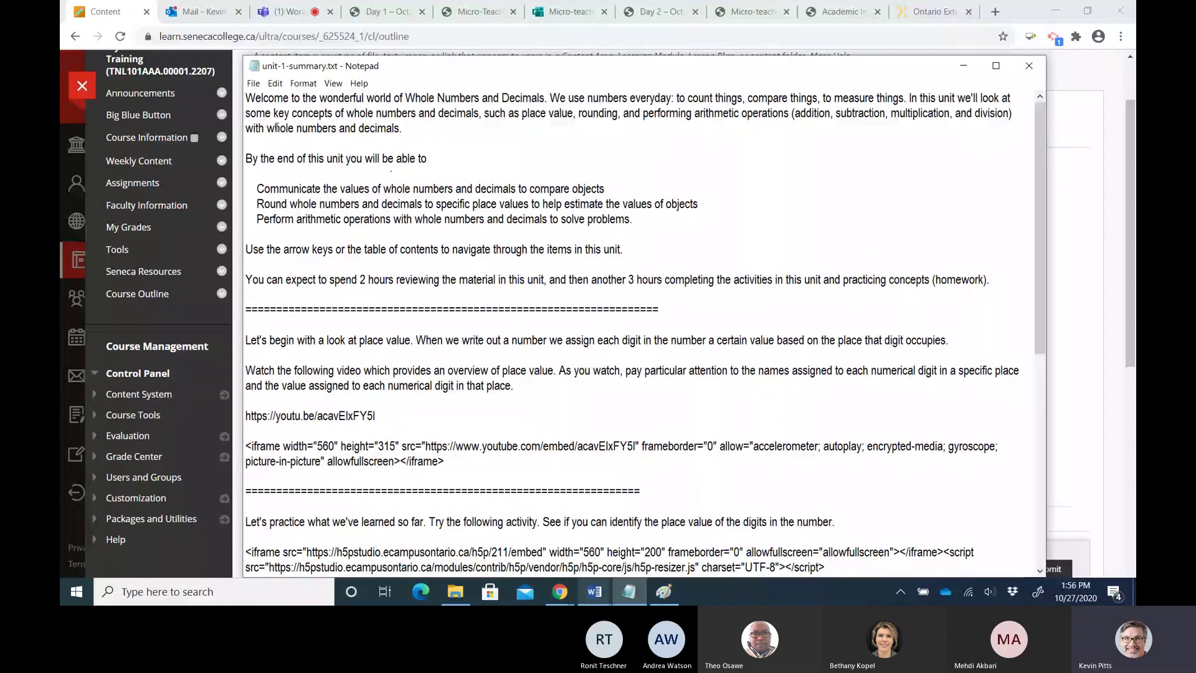
{"action": "left_click_drag", "start_coordinate": [246, 97], "coordinate": [373, 157]}
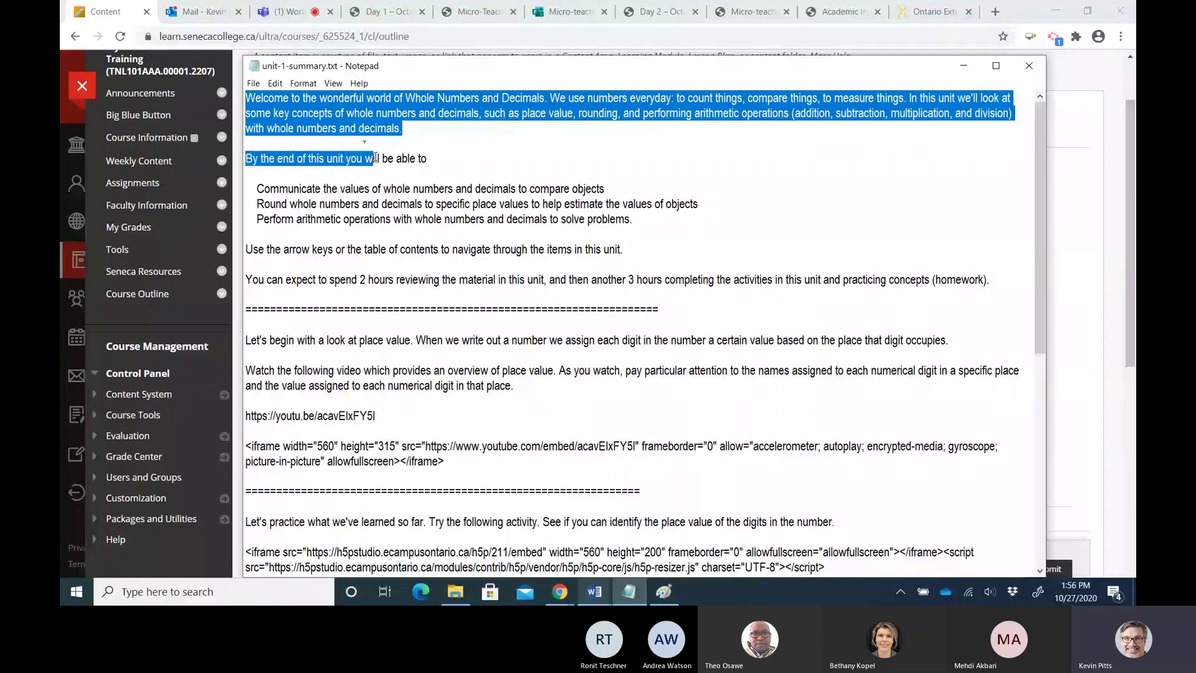
{"action": "left_click_drag", "start_coordinate": [374, 157], "coordinate": [989, 278]}
{"action": "key", "text": "ctrl+c"}
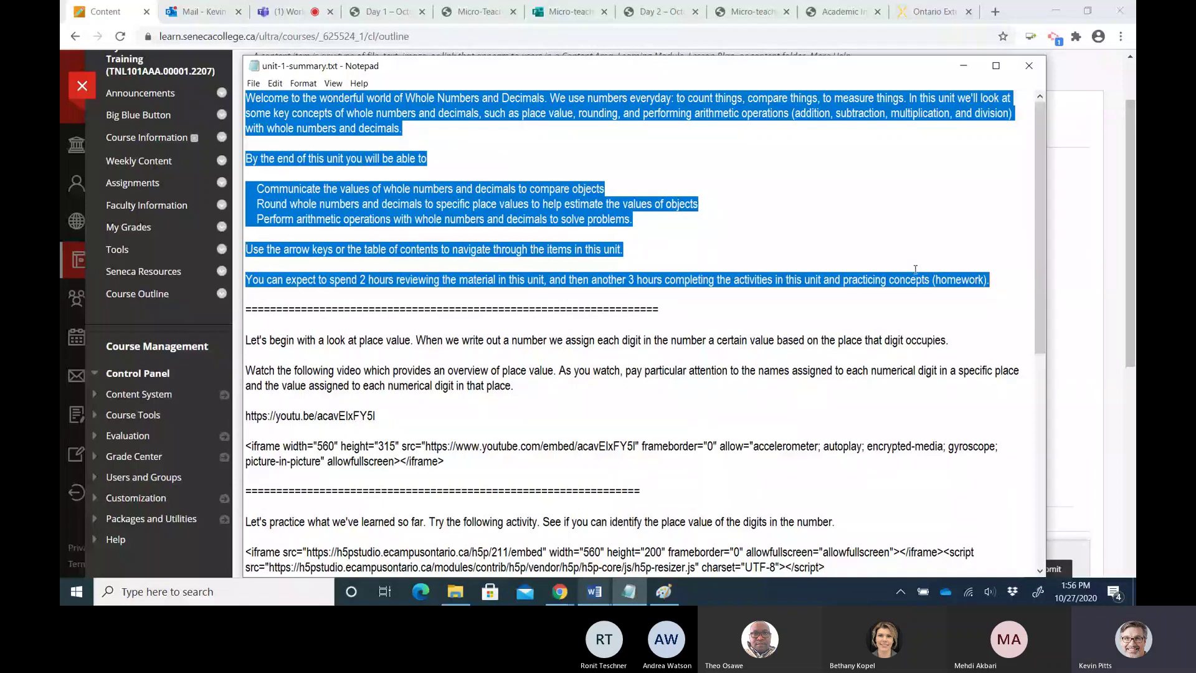
{"action": "key", "text": "alt+Tab"}
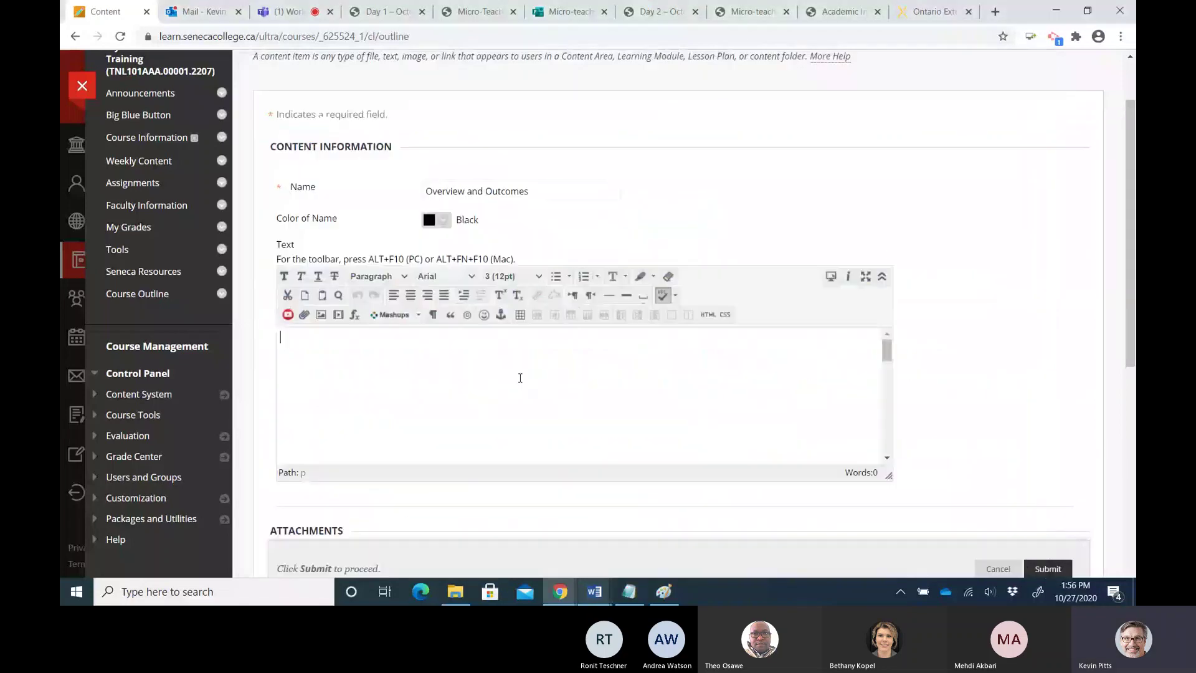
Paste the unit summary, break off the welcome paragraph, and turn the learning outcomes into a bulleted list
{"action": "key", "text": "ctrl+v"}
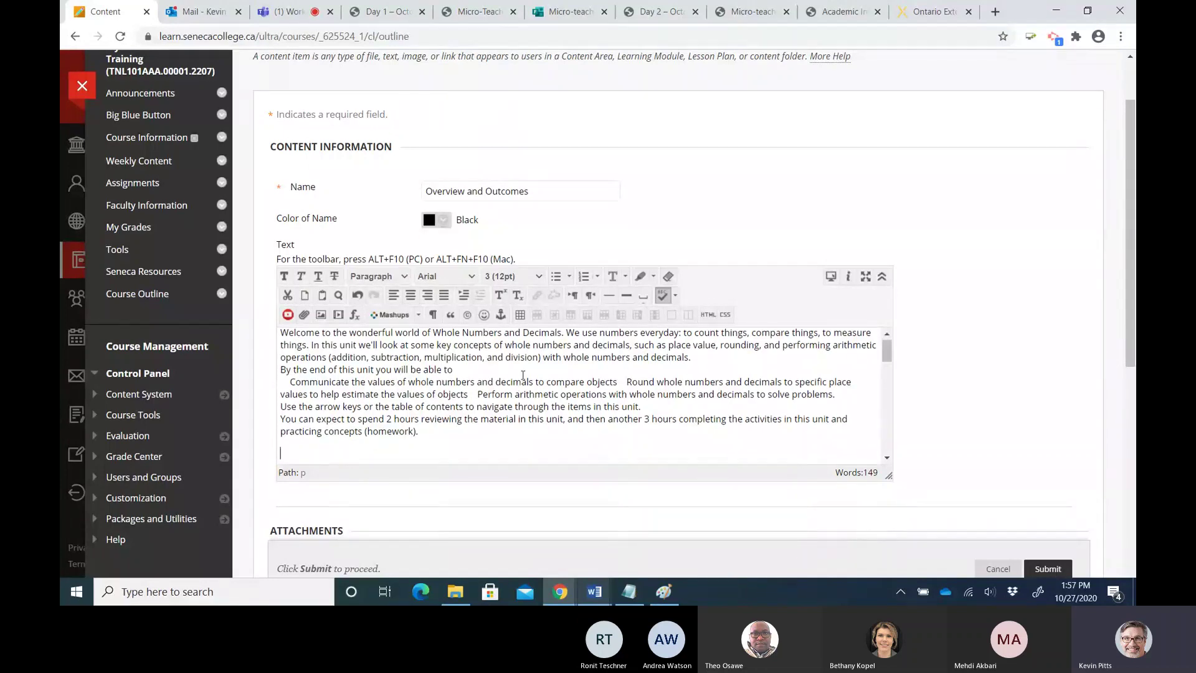
{"action": "key", "text": "Return"}
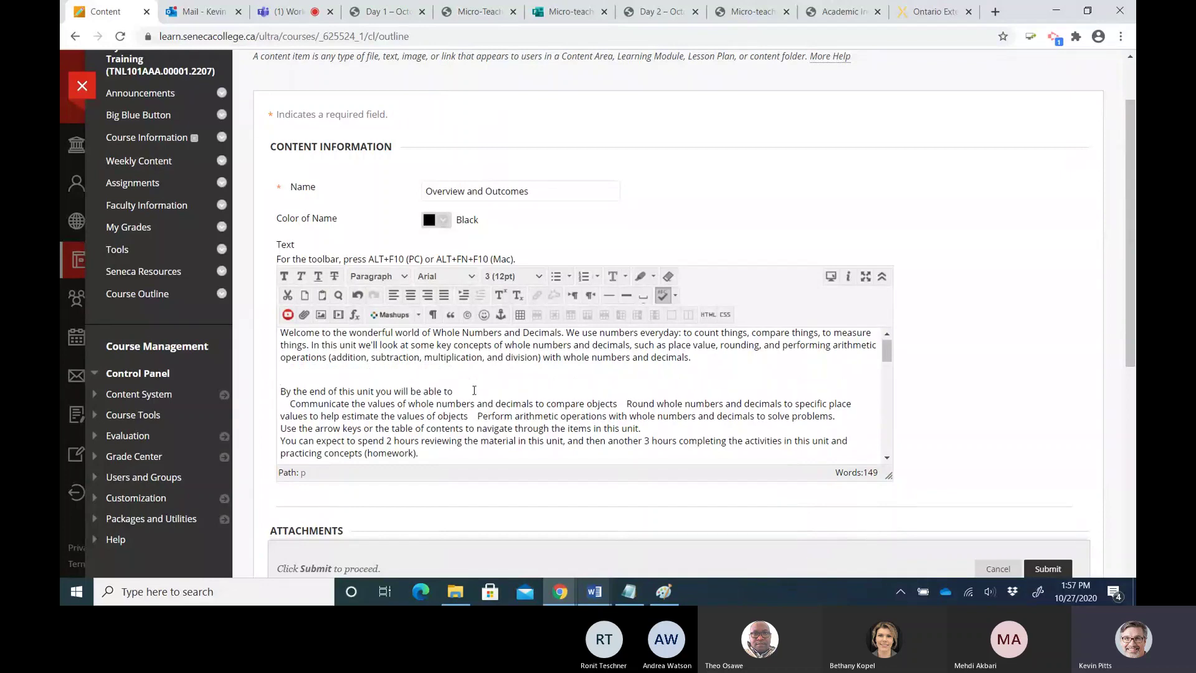
{"action": "left_click_drag", "start_coordinate": [287, 404], "coordinate": [837, 415]}
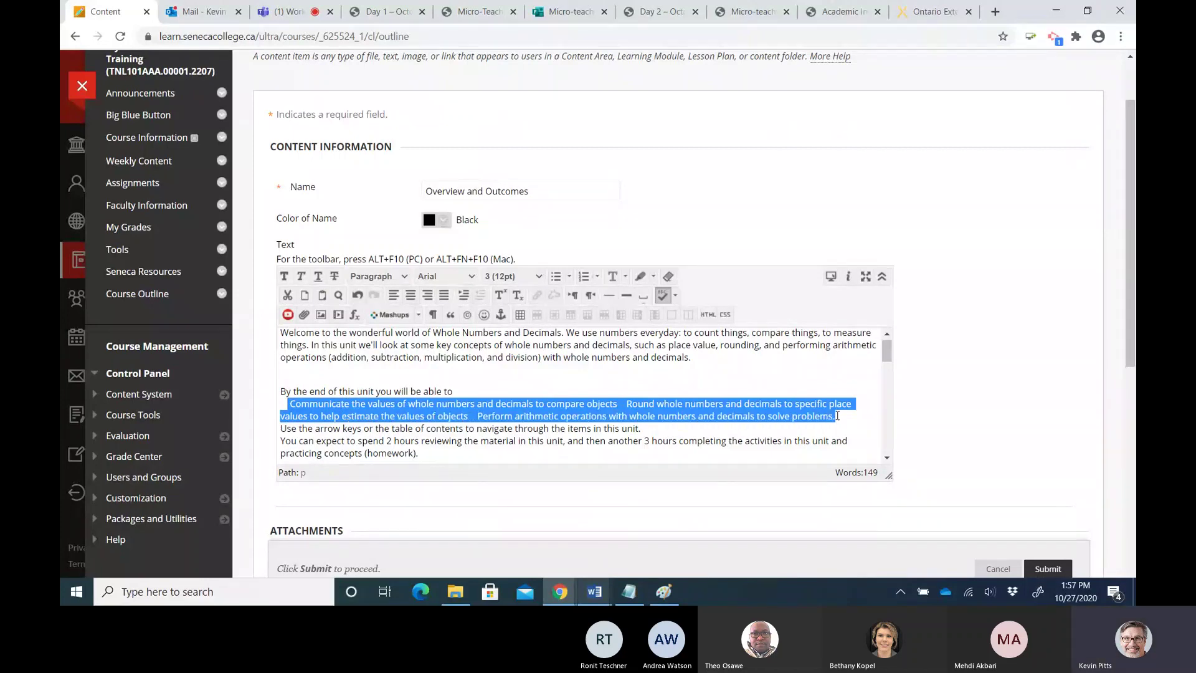
{"action": "left_click", "coordinate": [557, 278]}
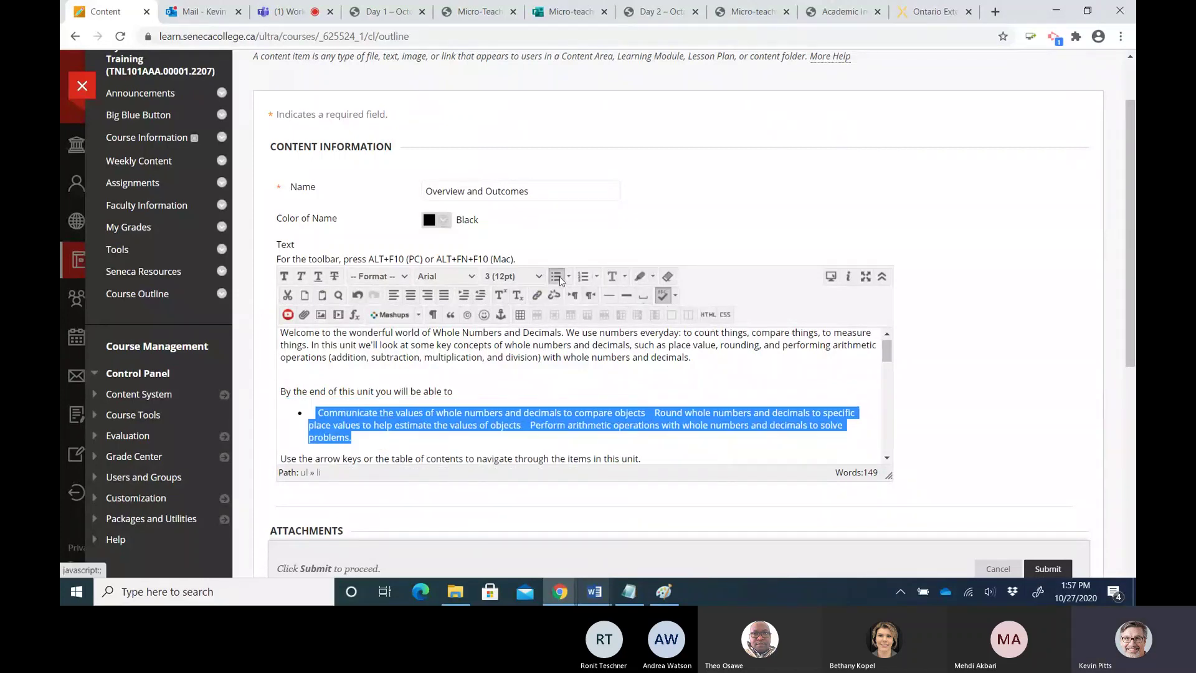
Split the outcomes into three separate bullets for Communicate, Round and Perform
{"action": "left_click", "coordinate": [324, 412]}
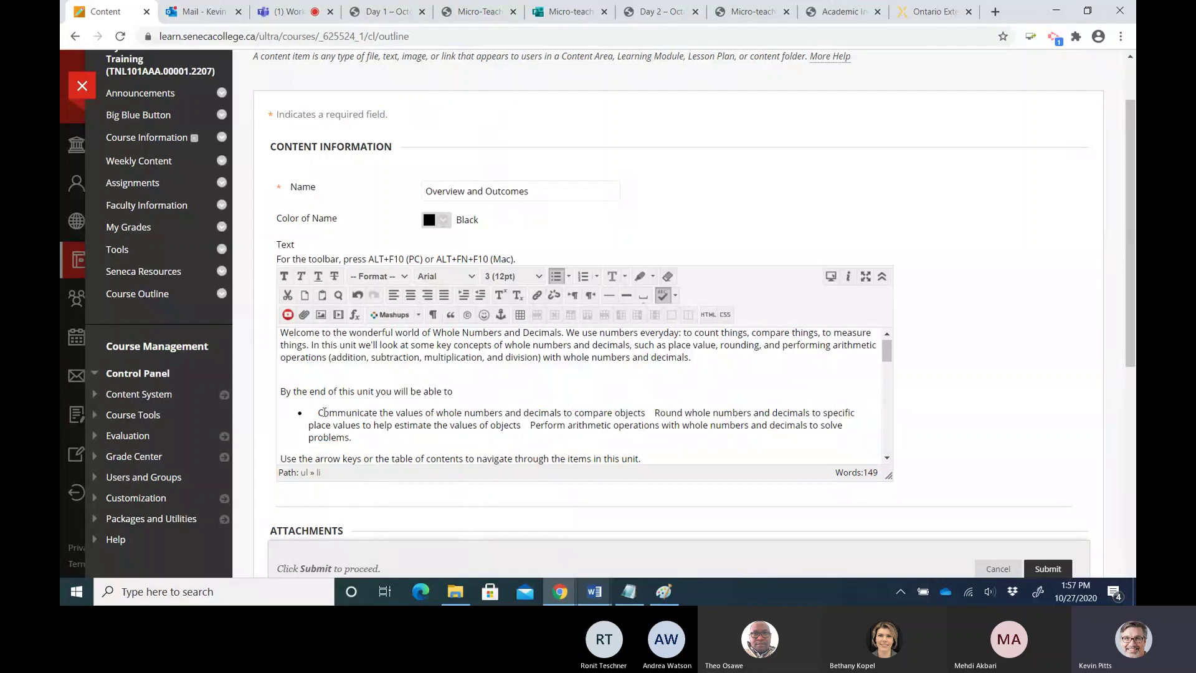
{"action": "key", "text": "BackSpace"}
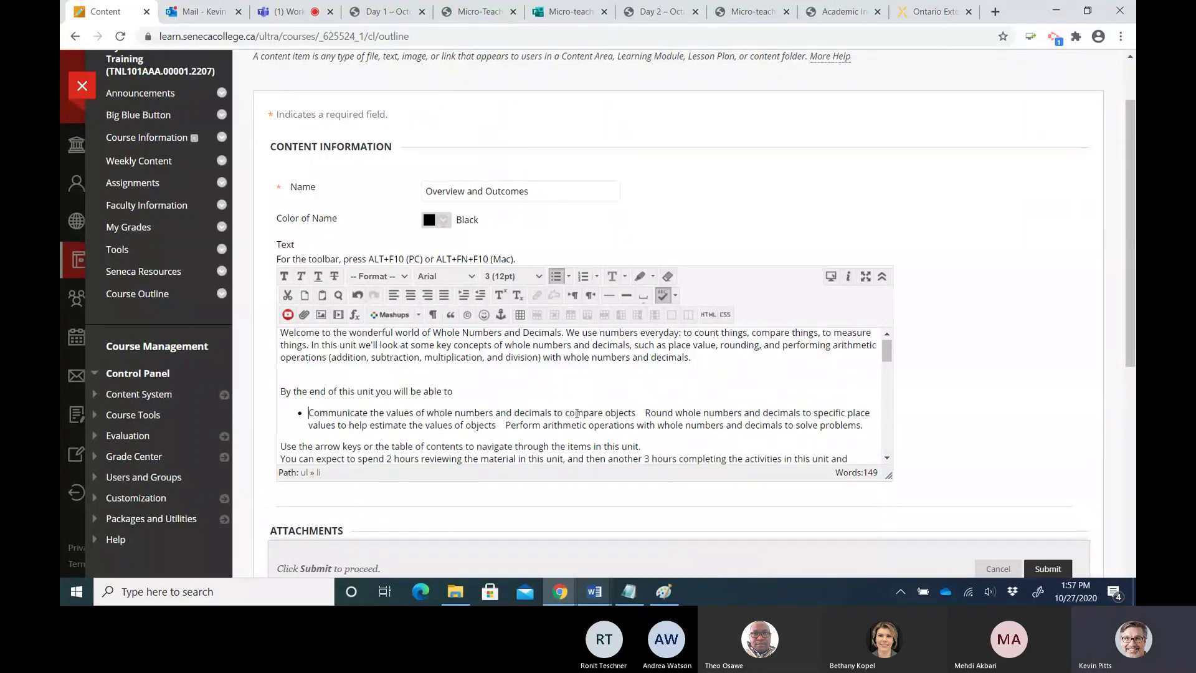
{"action": "left_click", "coordinate": [645, 412]}
{"action": "key", "text": "Return"}
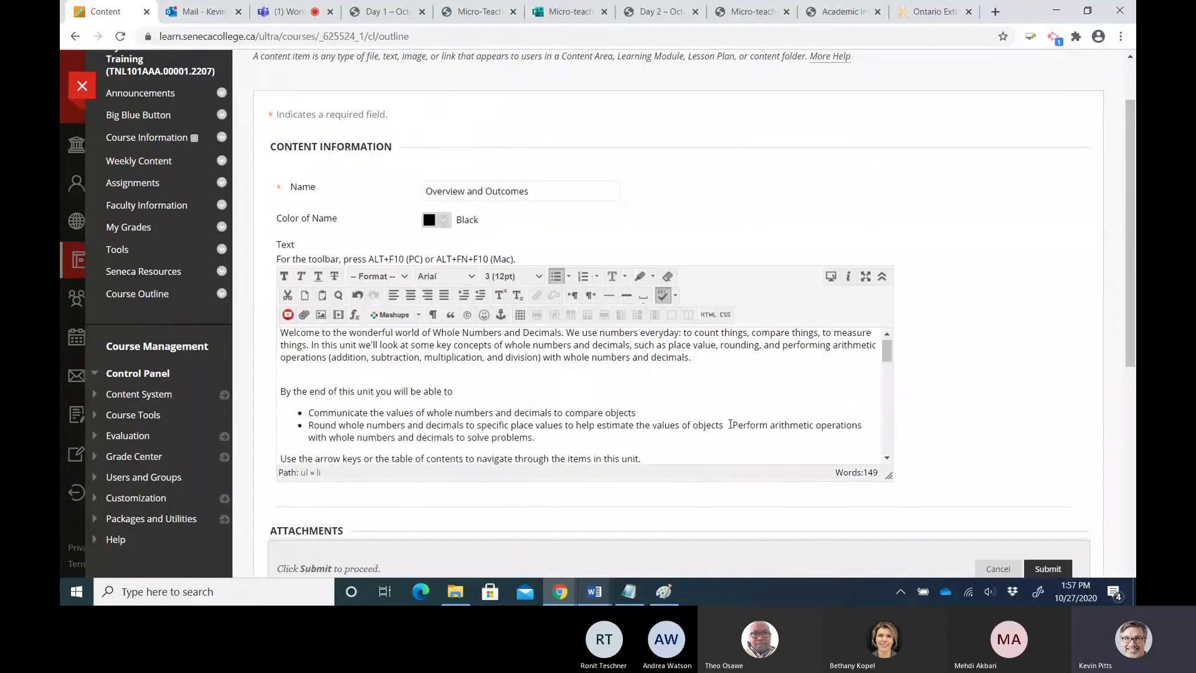
{"action": "left_click", "coordinate": [732, 425]}
{"action": "key", "text": "Return"}
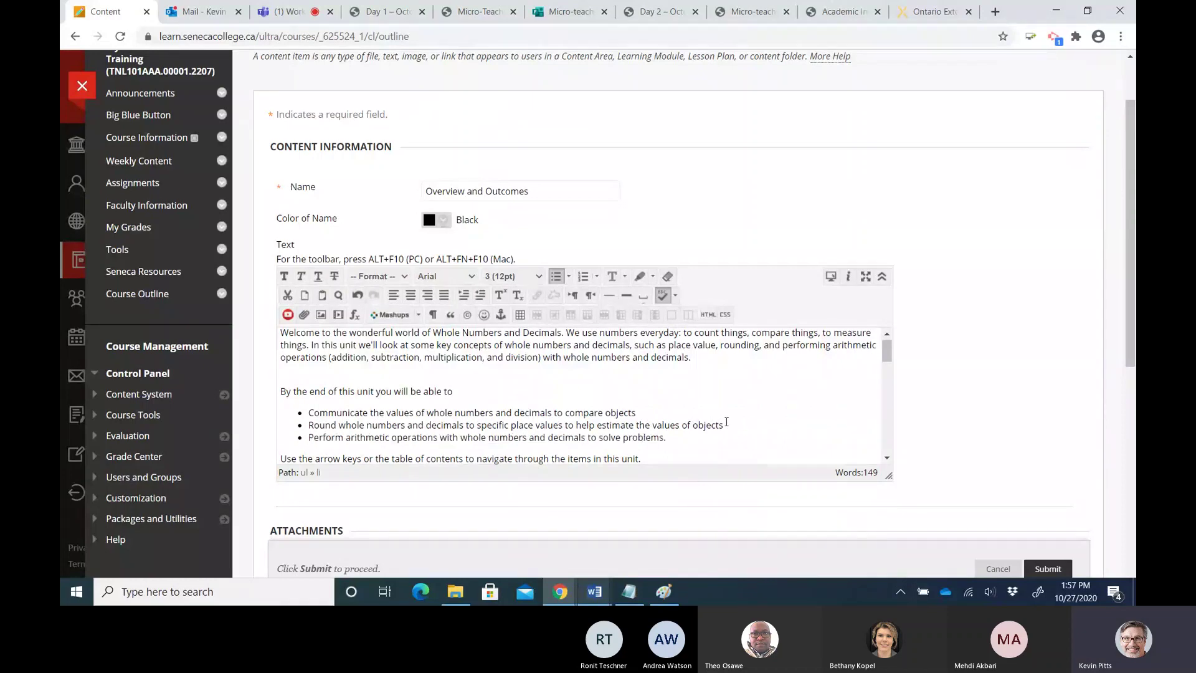
{"action": "scroll", "coordinate": [725, 422], "scroll_direction": "down", "scroll_amount": 1}
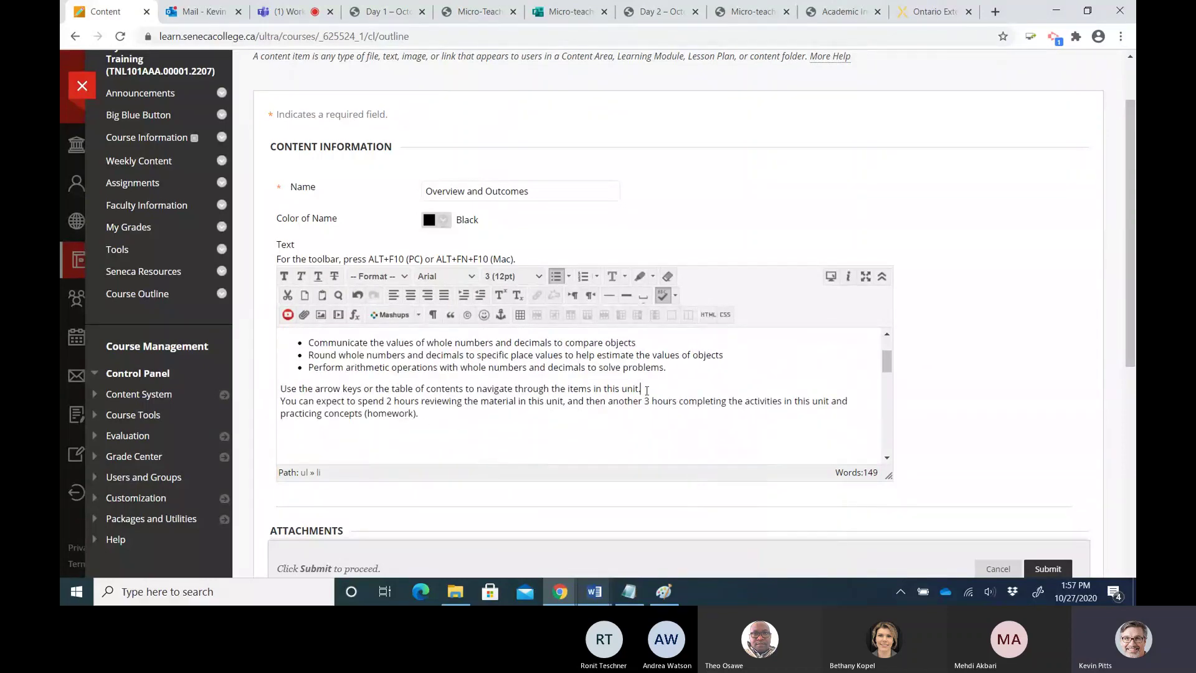
Tidy the spacing after the navigation sentence and select the editor text
{"action": "left_click", "coordinate": [647, 390]}
{"action": "key", "text": "Return"}
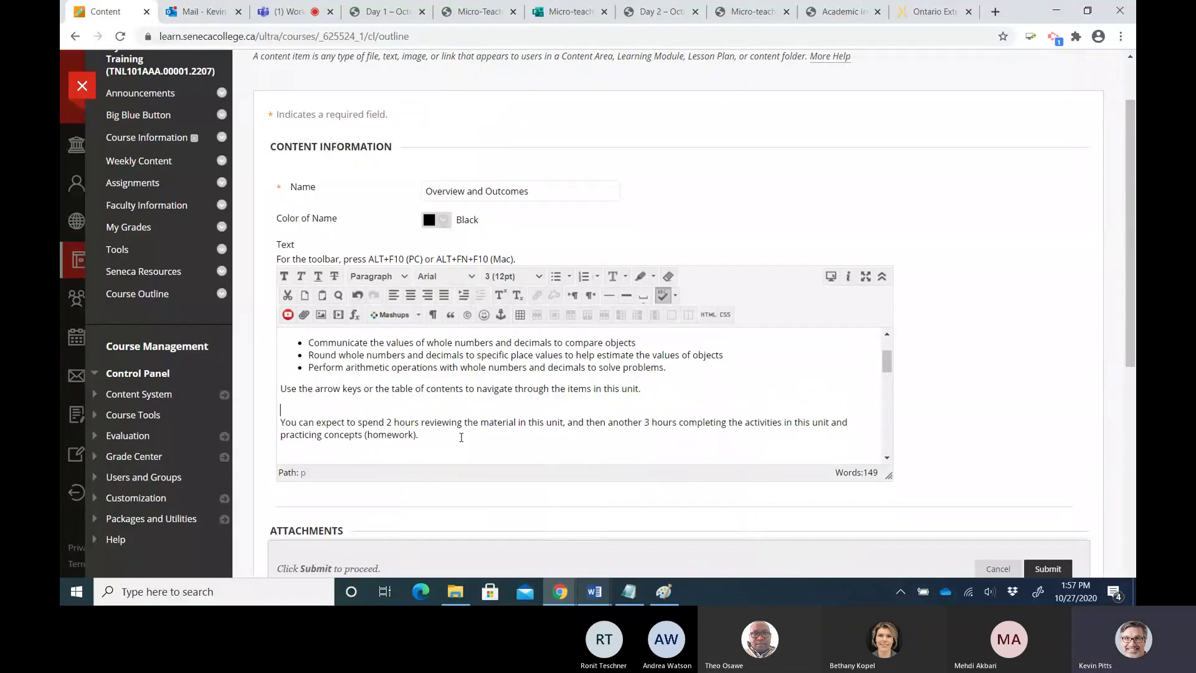
{"action": "key", "text": "Delete"}
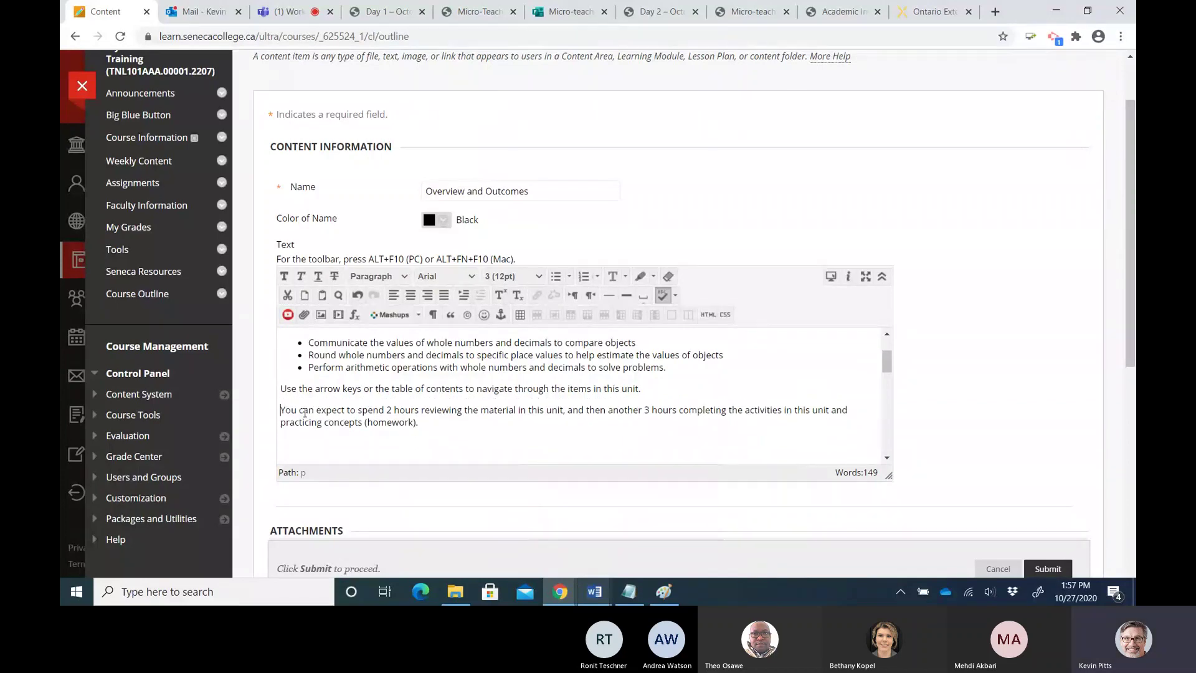
{"action": "left_click_drag", "start_coordinate": [384, 410], "coordinate": [429, 411]}
{"action": "mouse_move", "coordinate": [884, 368]}
{"action": "left_mouse_down"}
{"action": "mouse_move", "coordinate": [884, 350]}
{"action": "mouse_move", "coordinate": [885, 370]}
{"action": "left_mouse_up"}
{"action": "left_click", "coordinate": [652, 398]}
{"action": "left_click_drag", "start_coordinate": [656, 403], "coordinate": [716, 401]}
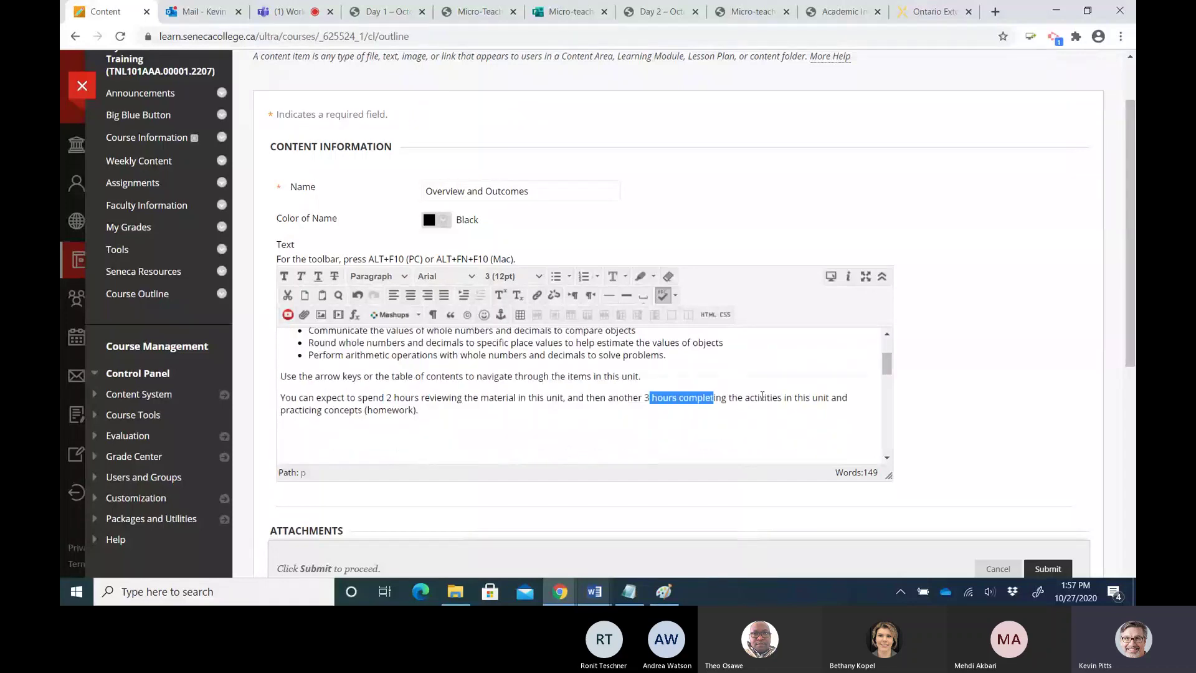
{"action": "left_click_drag", "start_coordinate": [884, 362], "coordinate": [883, 349]}
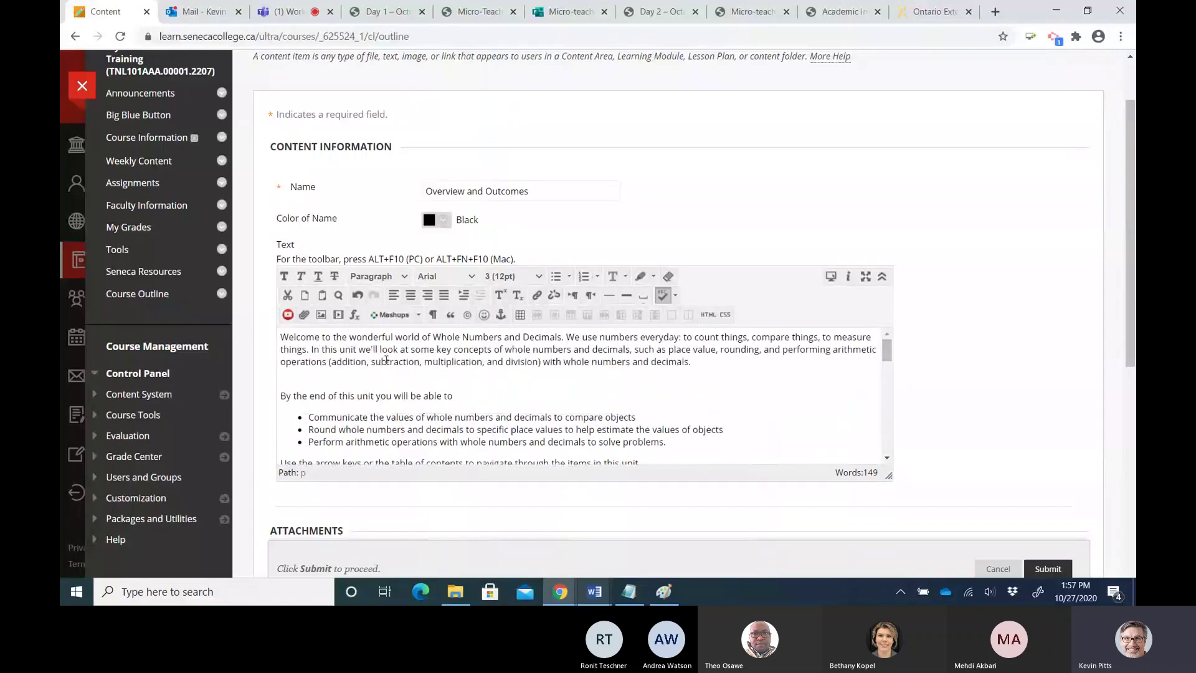
{"action": "left_click_drag", "start_coordinate": [281, 337], "coordinate": [480, 374]}
Set all the Overview and Outcomes text to font size 4 (14pt)
{"action": "left_click", "coordinate": [502, 277]}
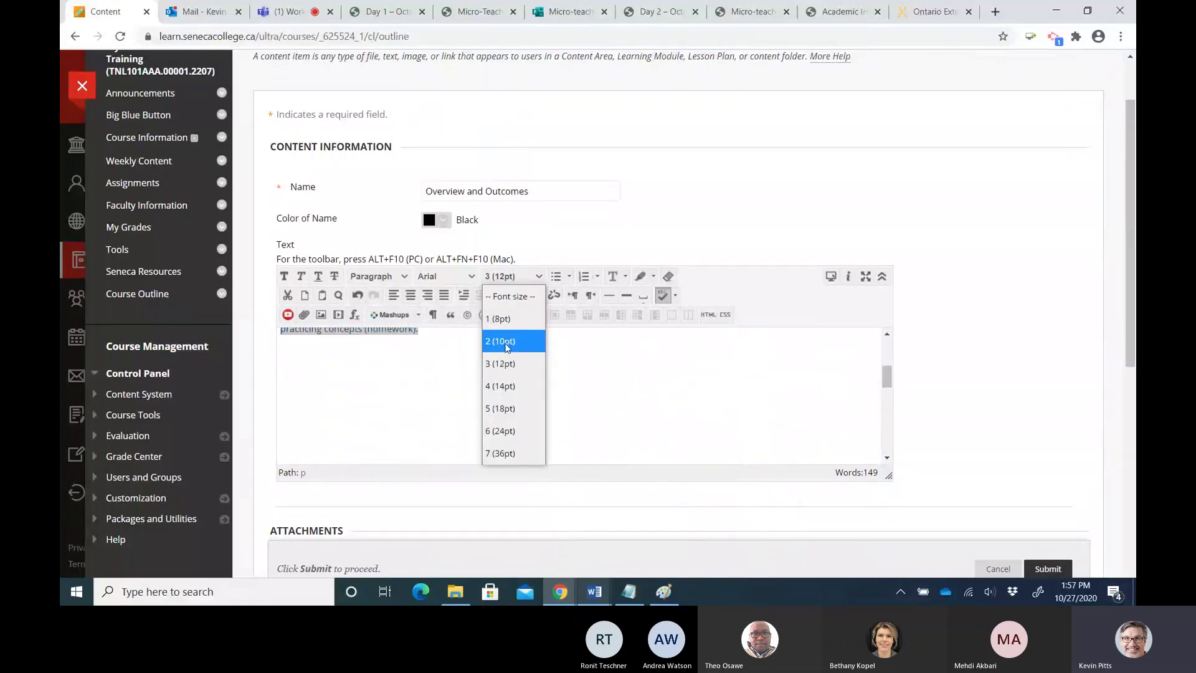
{"action": "left_click", "coordinate": [510, 381]}
{"action": "left_click", "coordinate": [547, 391]}
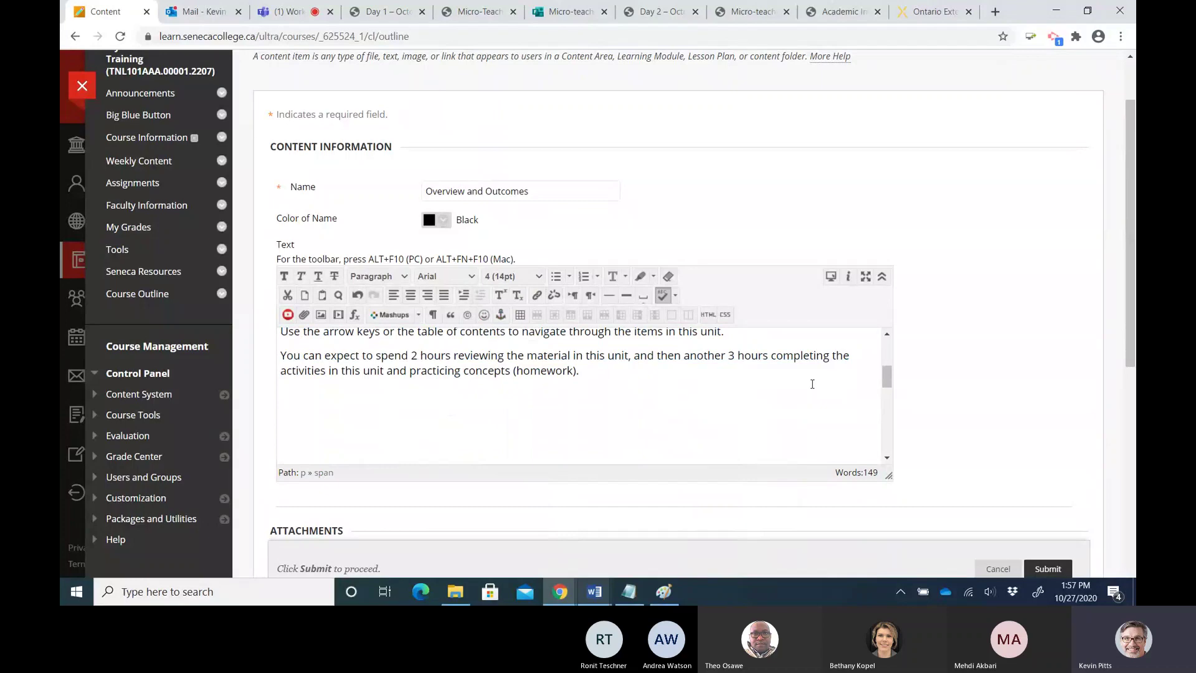
{"action": "left_click_drag", "start_coordinate": [886, 376], "coordinate": [886, 346]}
Insert an empty line above the Welcome paragraph
{"action": "left_click", "coordinate": [632, 376]}
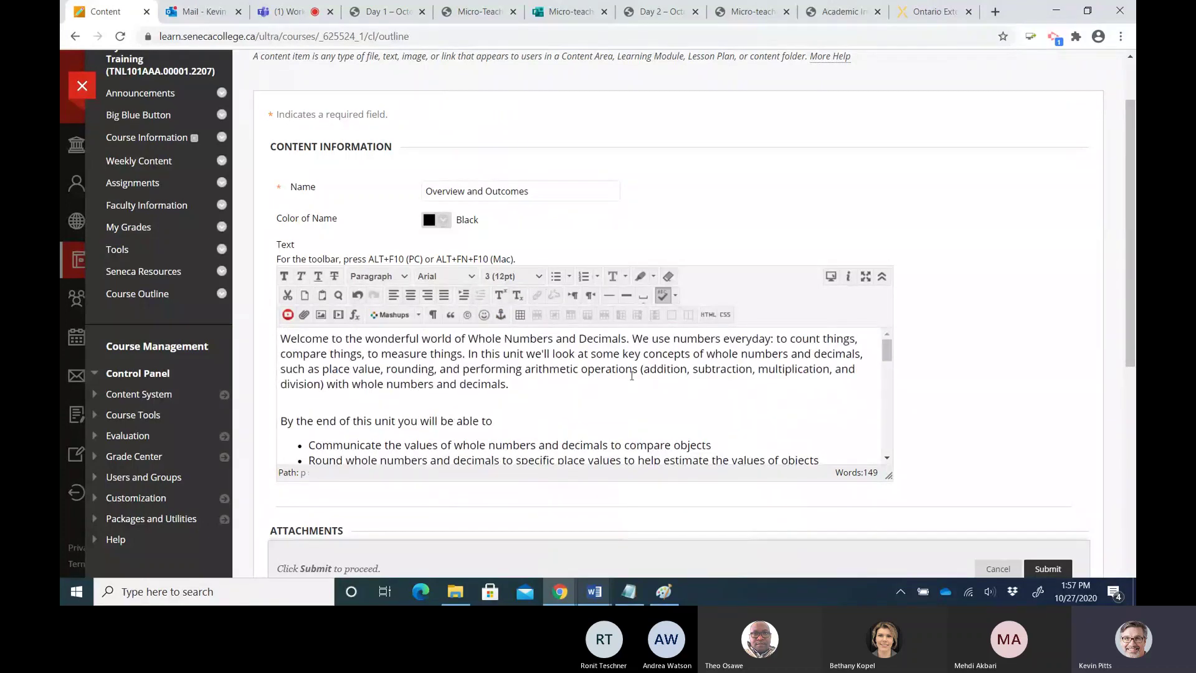
{"action": "left_click", "coordinate": [280, 341]}
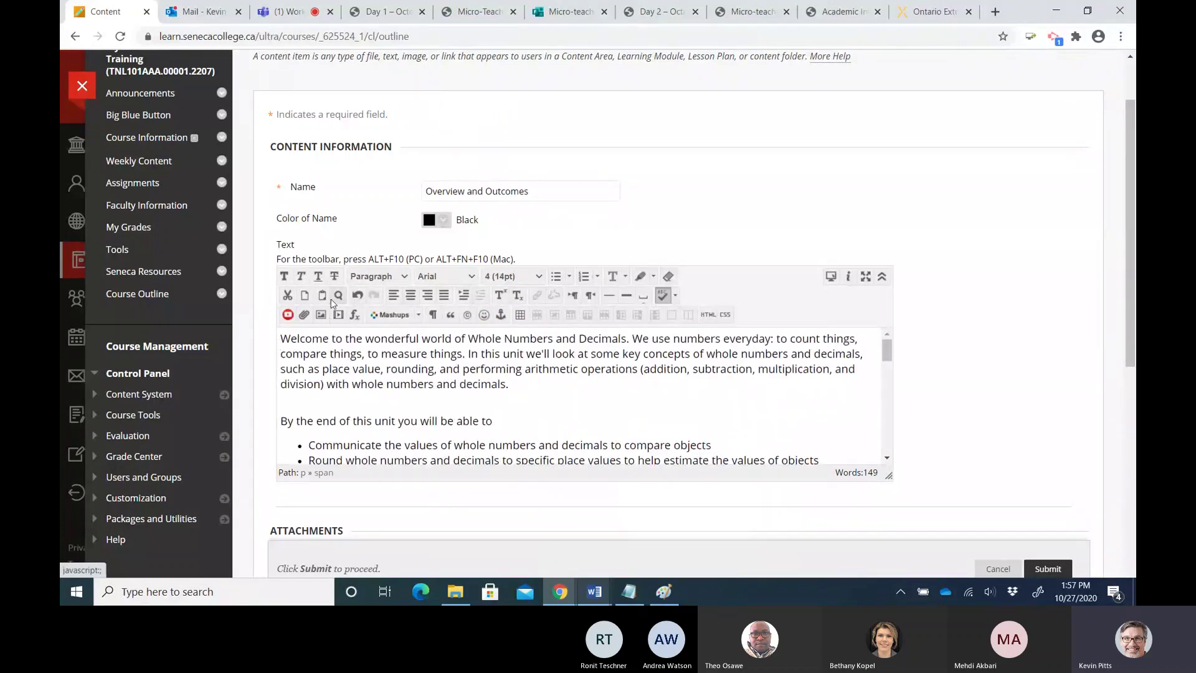
{"action": "key", "text": "Return"}
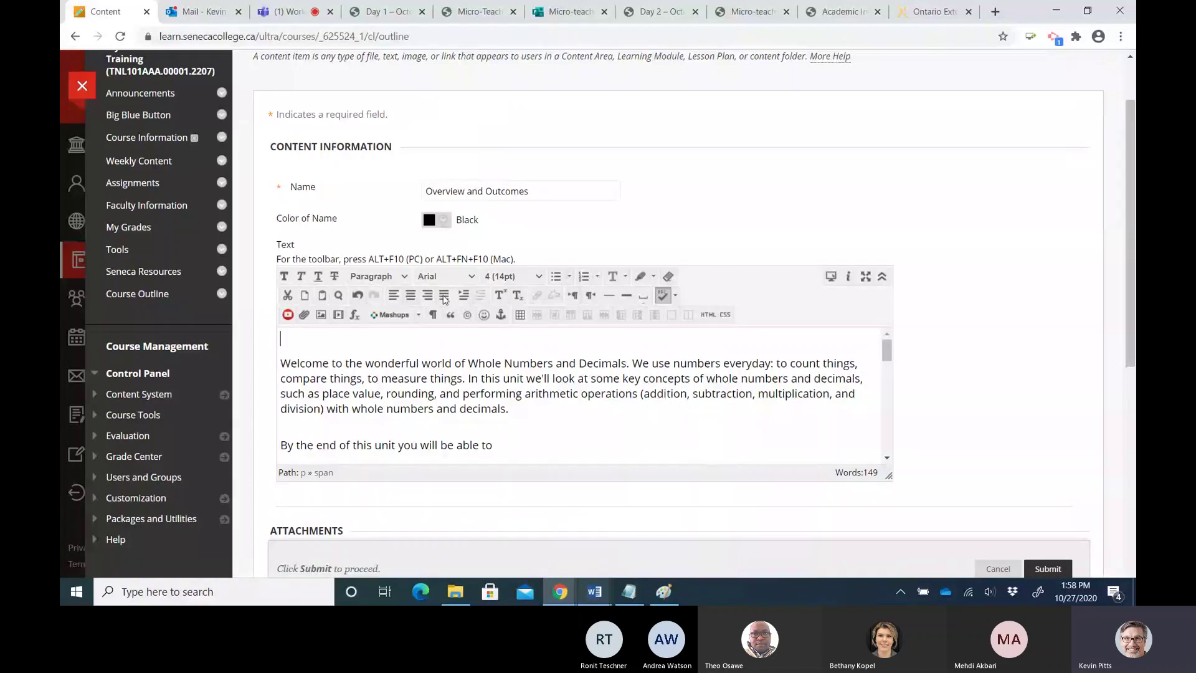
Insert an image, uploading Overview.png from the Webinars > Images folder
{"action": "left_click", "coordinate": [322, 317]}
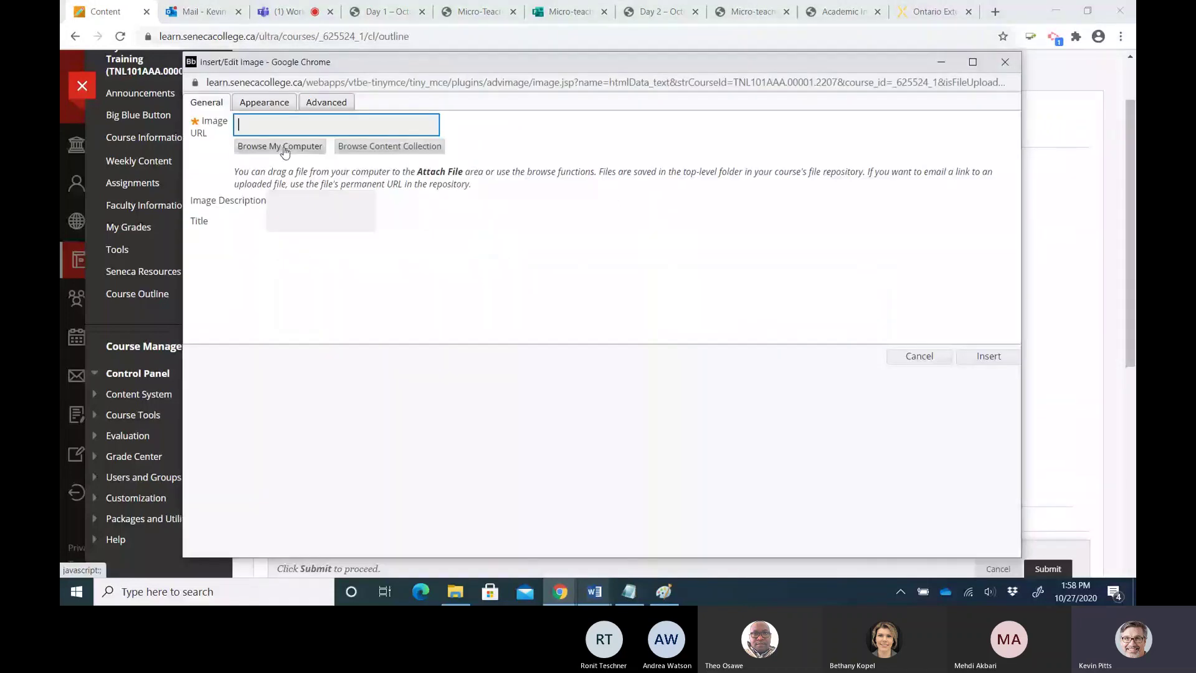
{"action": "left_click", "coordinate": [285, 148]}
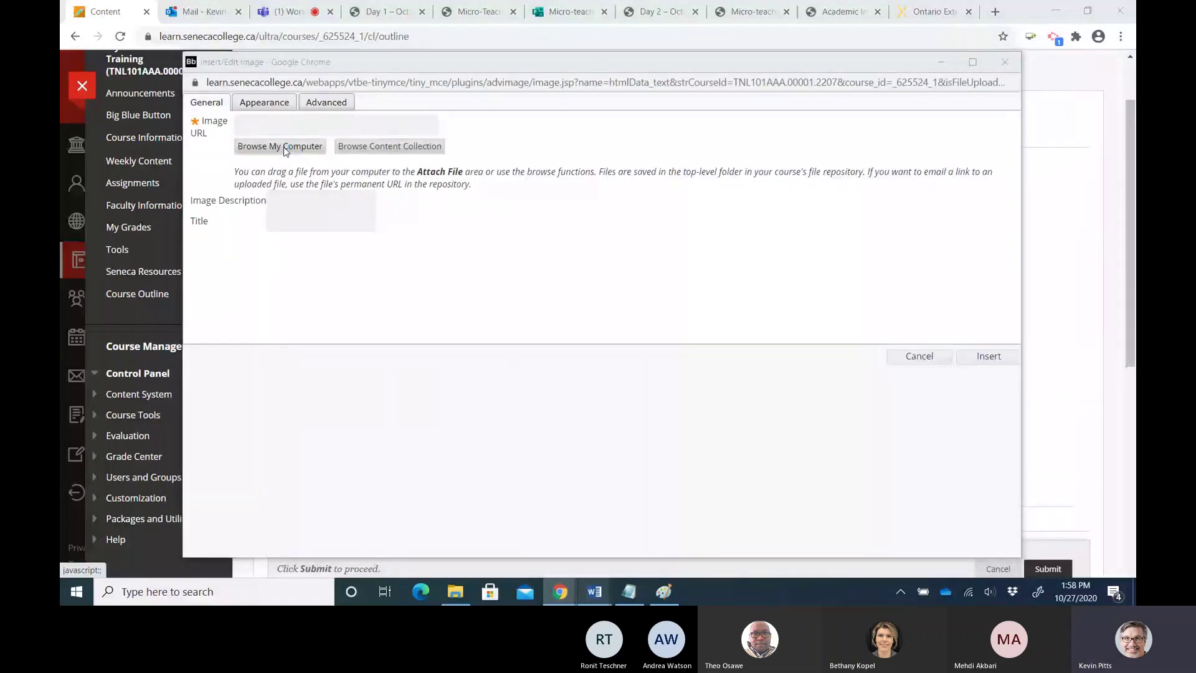
{"action": "scroll", "coordinate": [286, 268], "scroll_direction": "down", "scroll_amount": 1}
{"action": "left_click_drag", "start_coordinate": [288, 268], "coordinate": [305, 479]}
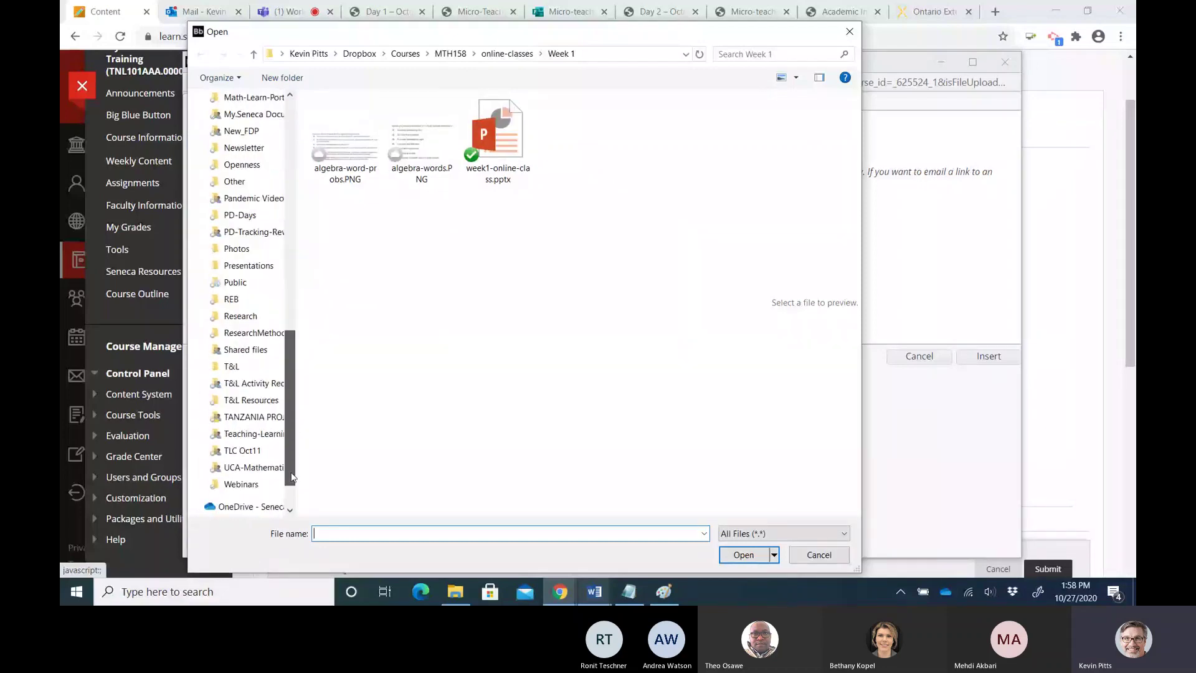
{"action": "left_click", "coordinate": [241, 485]}
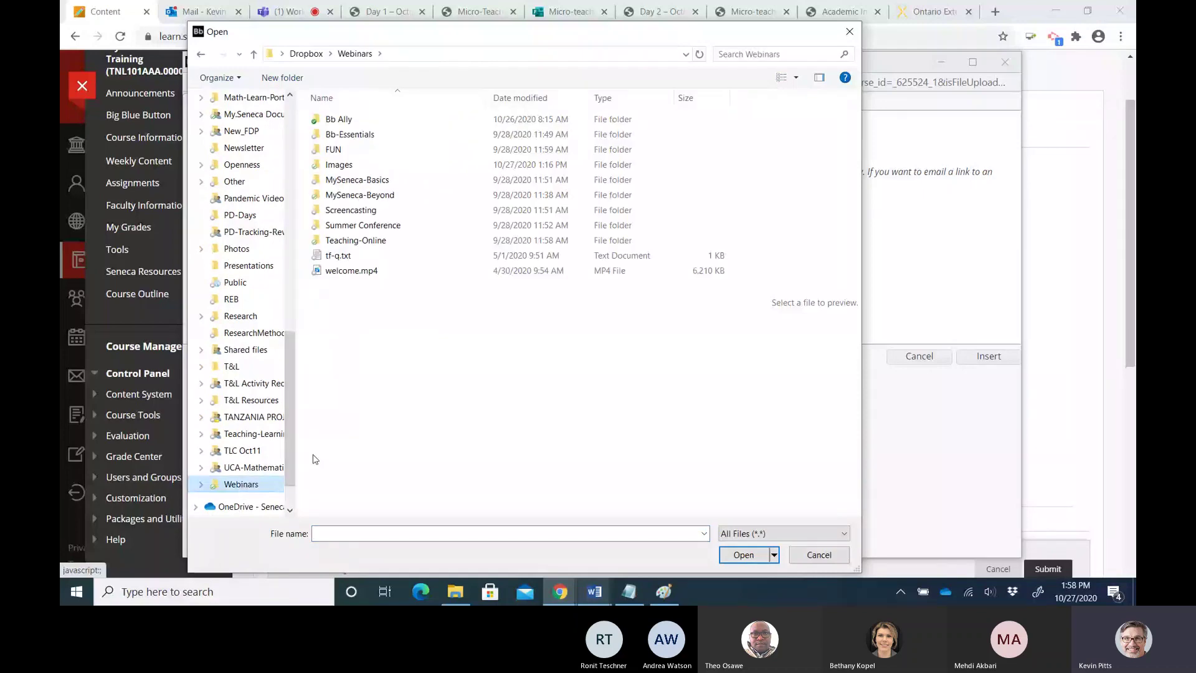
{"action": "left_click", "coordinate": [330, 169]}
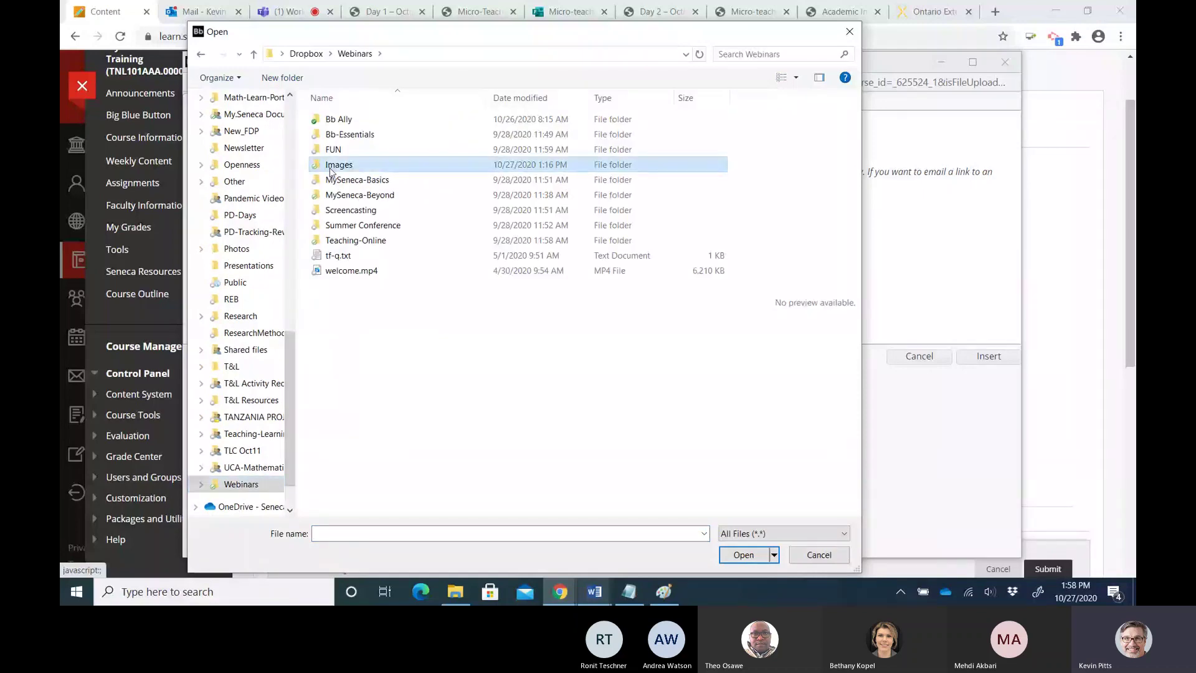
{"action": "double_click", "coordinate": [331, 170]}
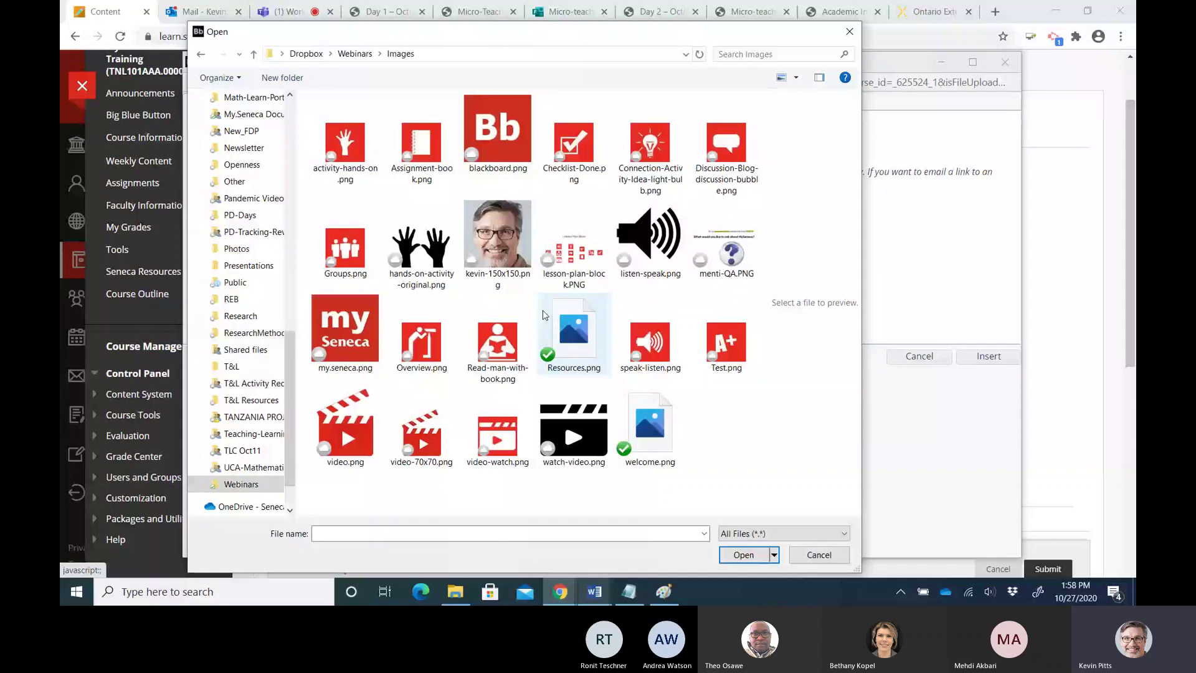
{"action": "left_click", "coordinate": [422, 341]}
{"action": "left_click", "coordinate": [733, 555]}
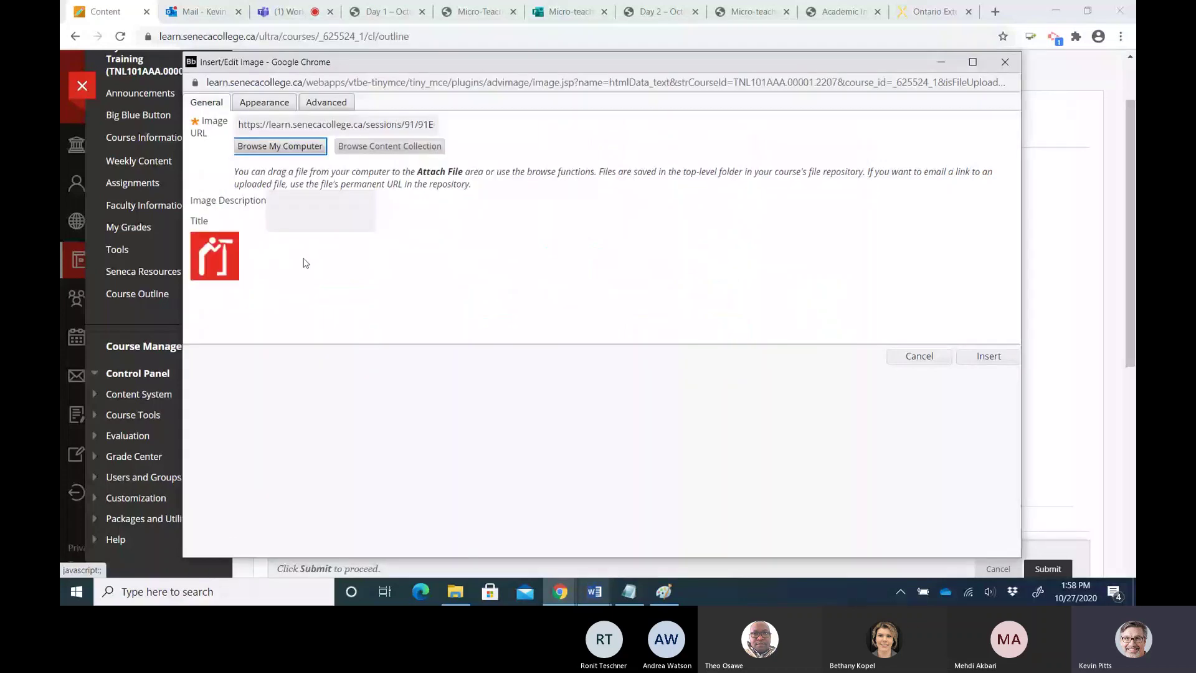
Enter the description 'Image of a person looking through a spyglass representing overview.' and check appearance settings
{"action": "left_click", "coordinate": [292, 212]}
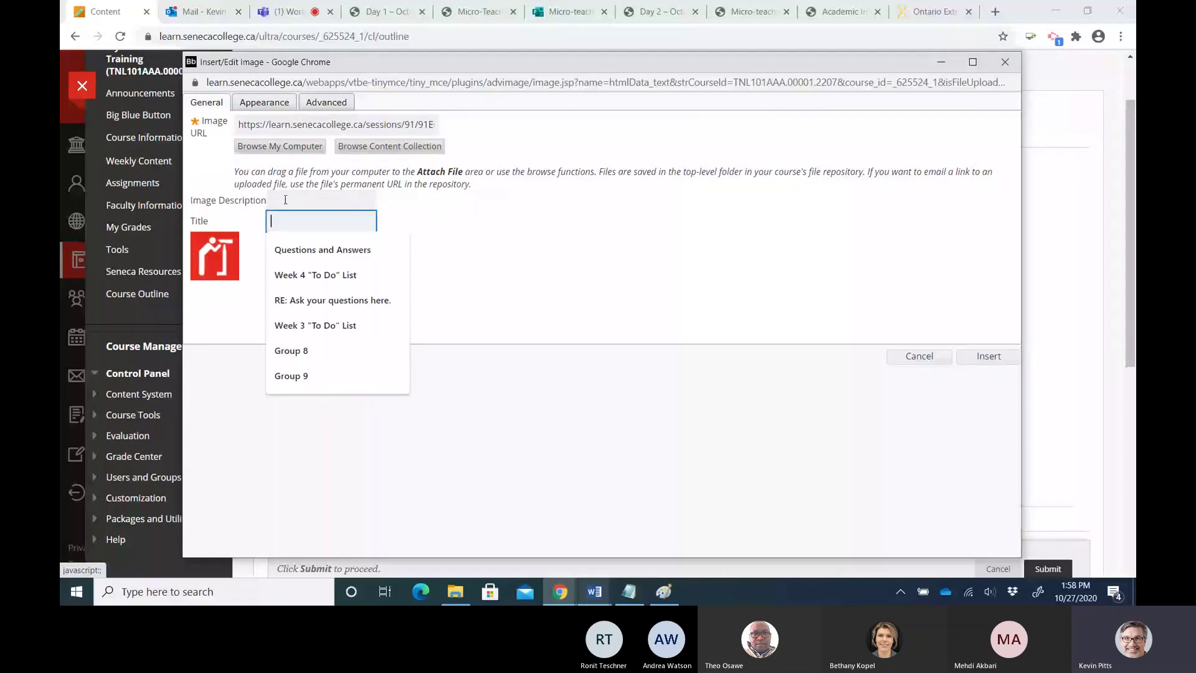
{"action": "left_click", "coordinate": [285, 200]}
{"action": "type", "text": "Image"}
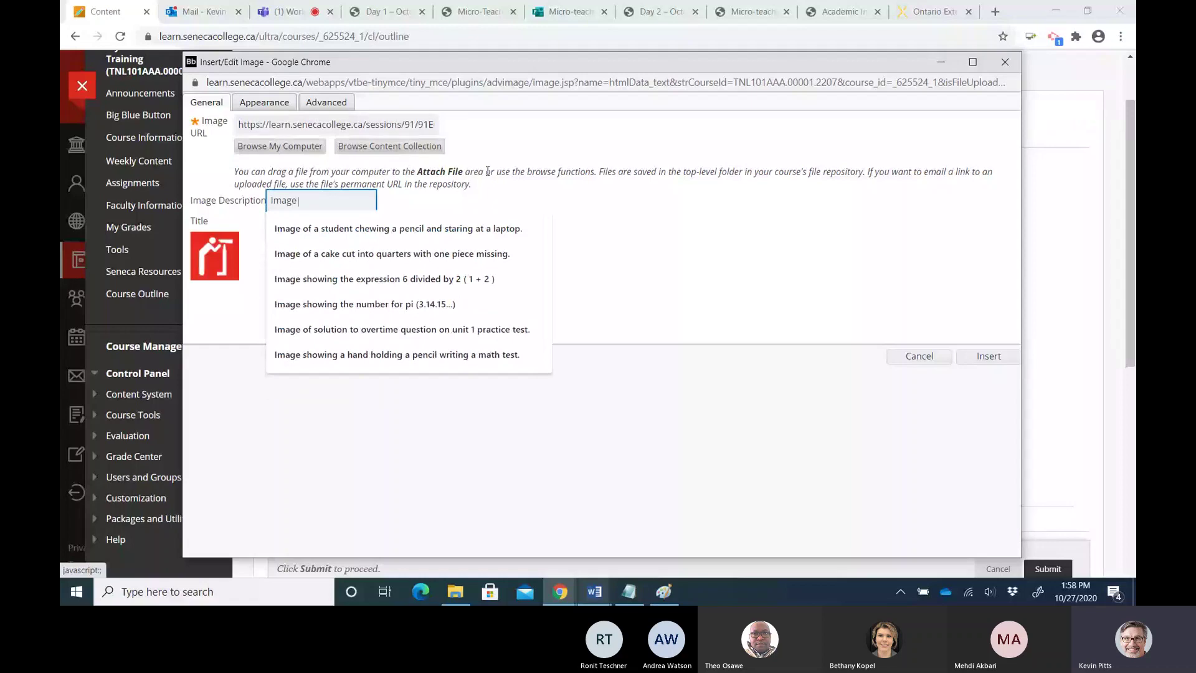
{"action": "type", "text": " of a perso"}
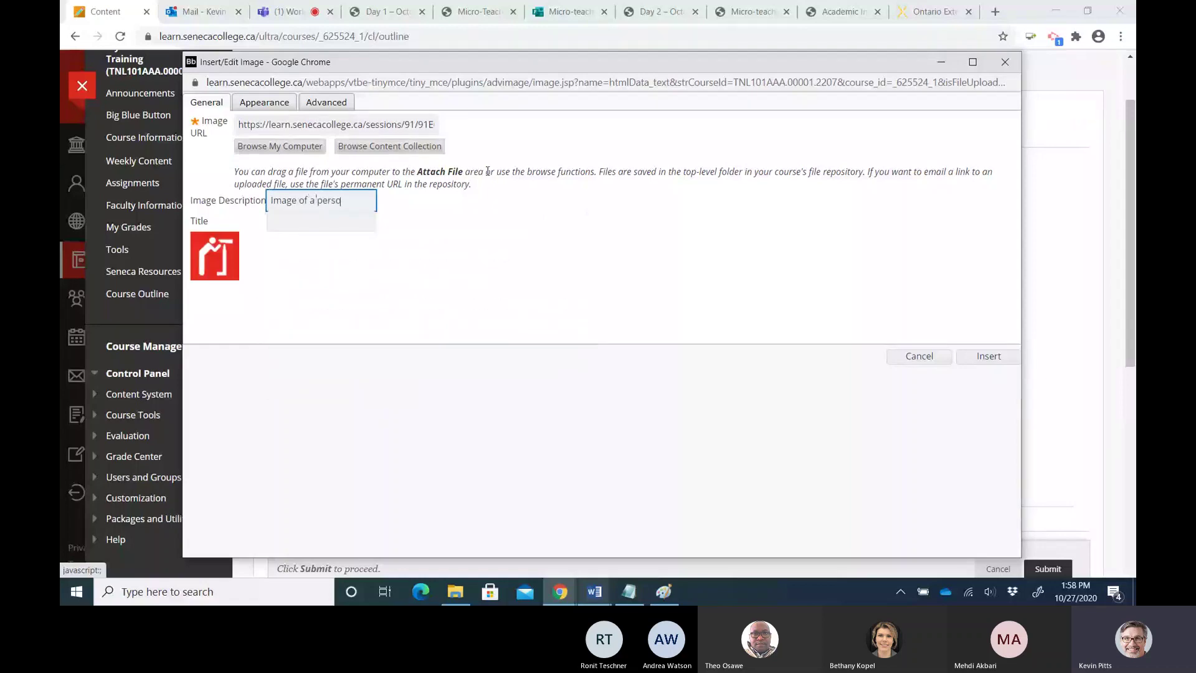
{"action": "type", "text": "n looking through"}
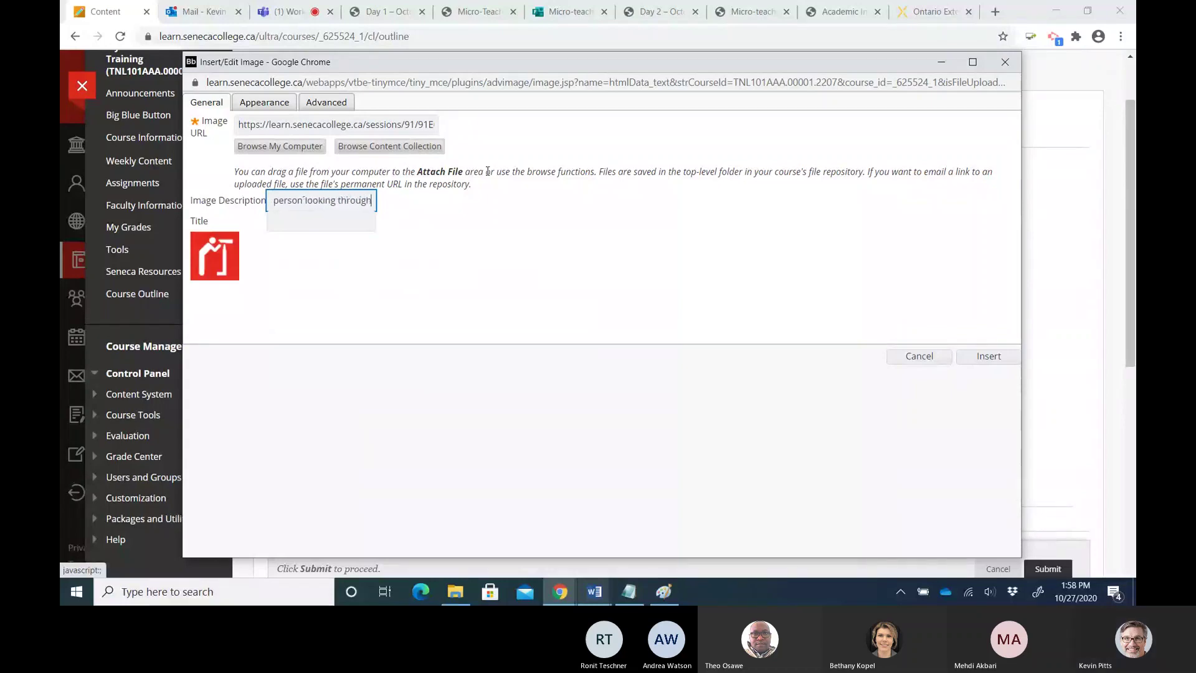
{"action": "type", "text": " a spyg"}
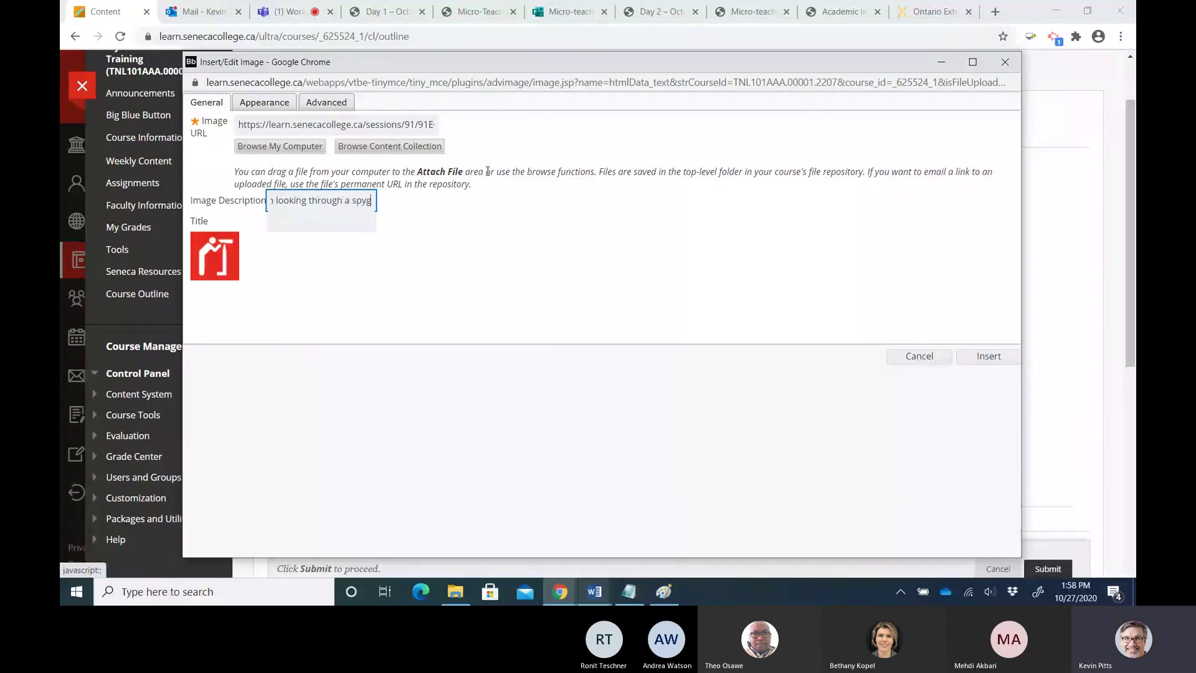
{"action": "type", "text": "lass representing over"}
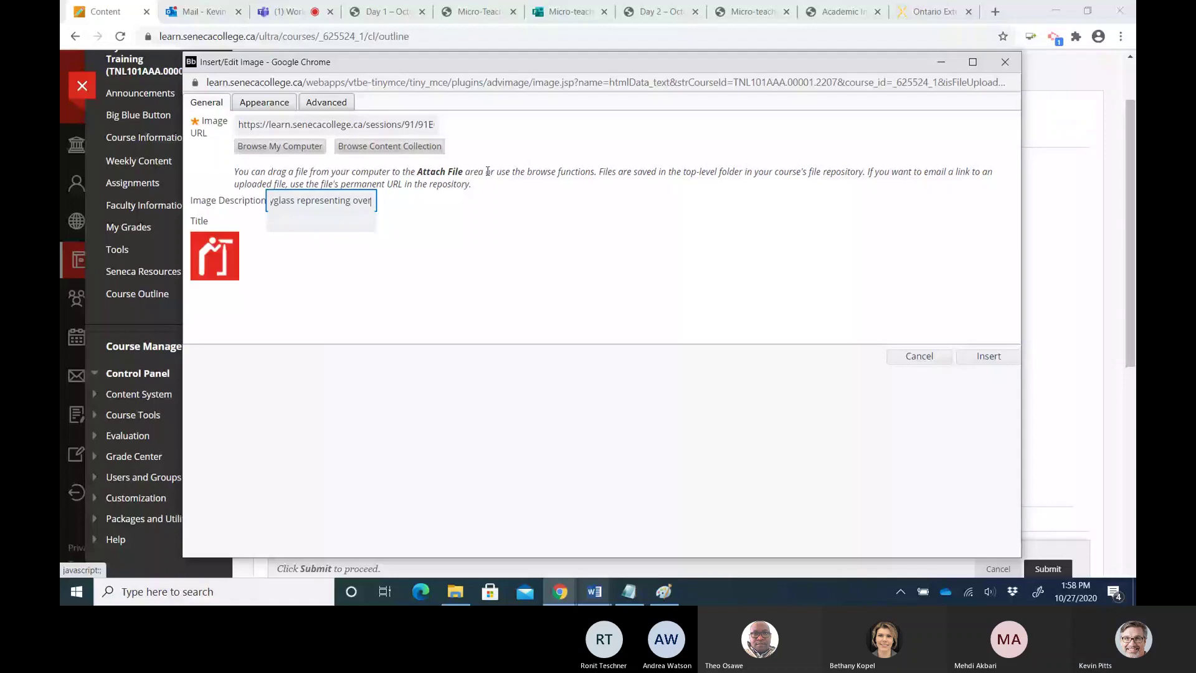
{"action": "type", "text": "view."}
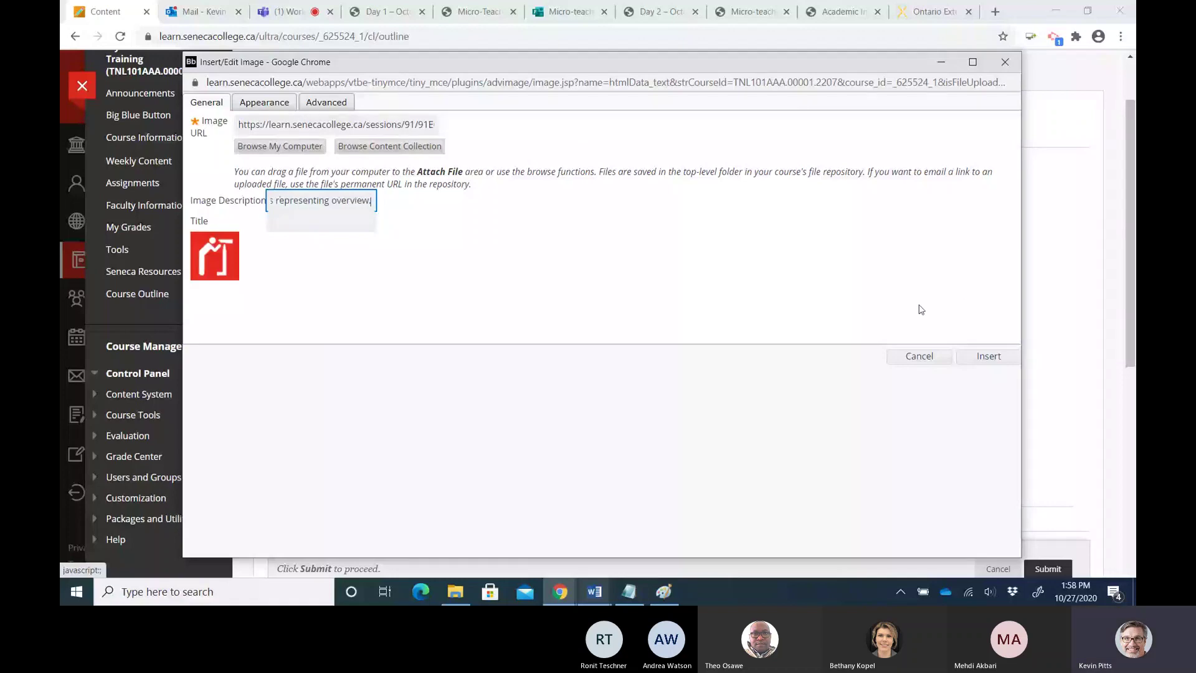
{"action": "left_click", "coordinate": [260, 105]}
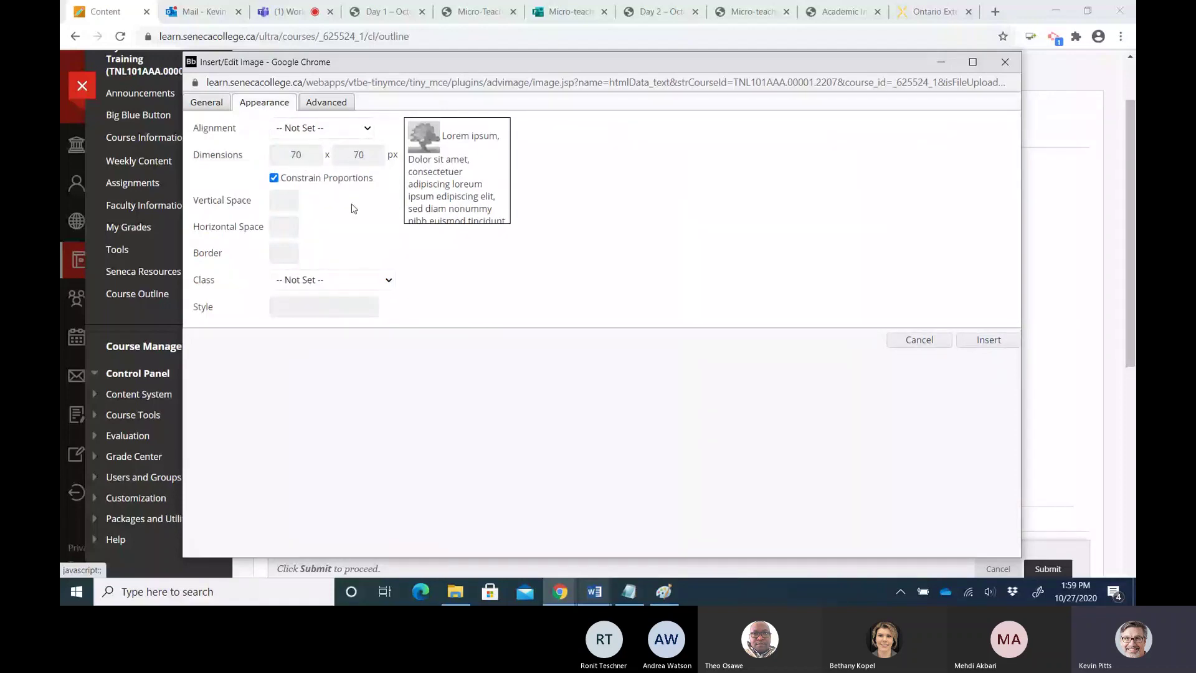
Insert the red overview icon at the top of the text
{"action": "left_click", "coordinate": [977, 343]}
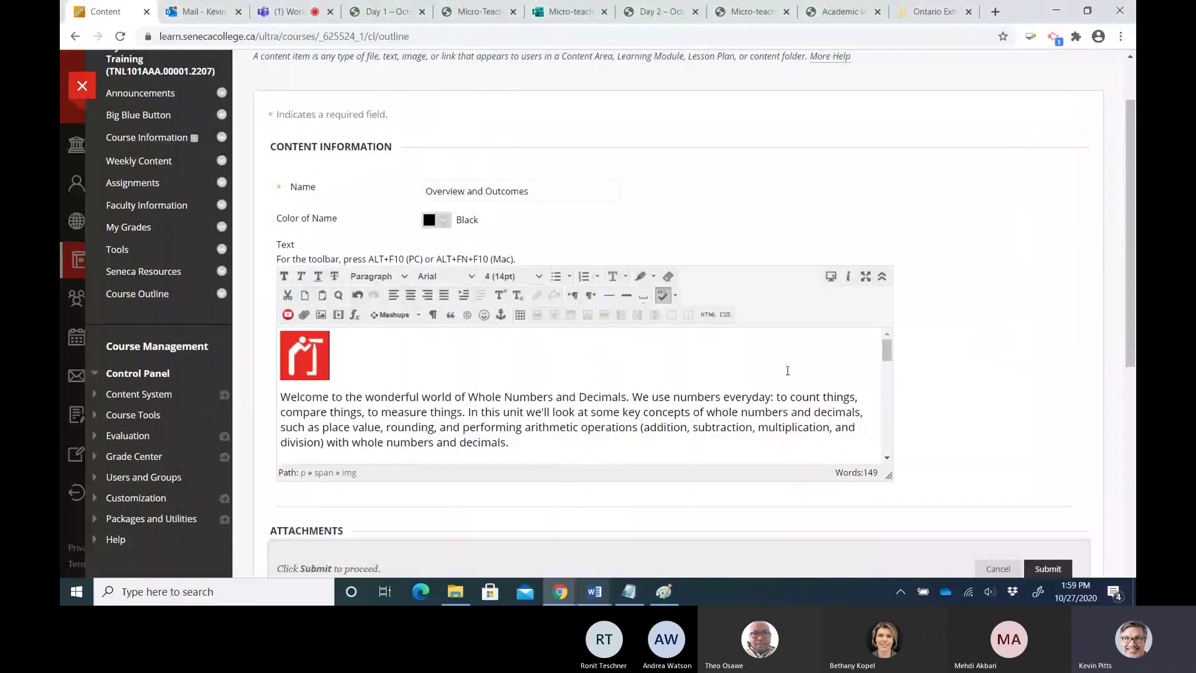
{"action": "mouse_move", "coordinate": [887, 358]}
{"action": "left_mouse_down"}
{"action": "mouse_move", "coordinate": [892, 379]}
{"action": "mouse_move", "coordinate": [889, 351]}
{"action": "left_mouse_up"}
{"action": "left_click_drag", "start_coordinate": [892, 355], "coordinate": [892, 388]}
Make the '2 hours … another 3 hours' time-estimate phrase bold
{"action": "left_click_drag", "start_coordinate": [412, 392], "coordinate": [768, 392]}
{"action": "left_click", "coordinate": [284, 276]}
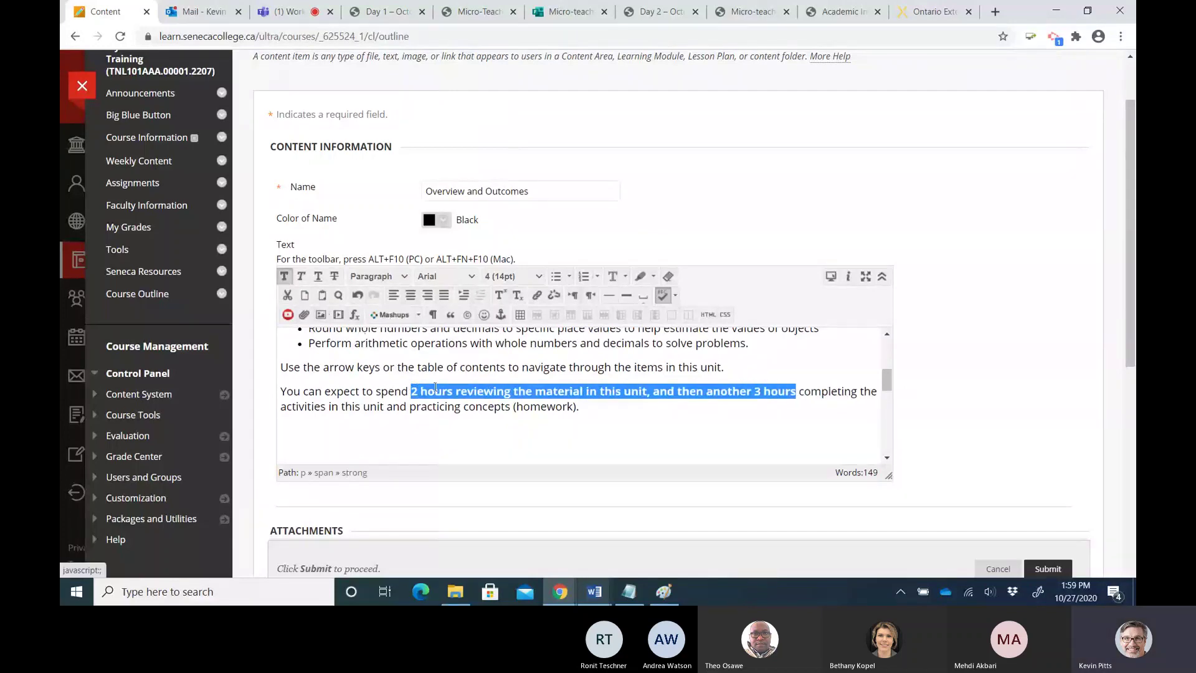
{"action": "left_click", "coordinate": [434, 391]}
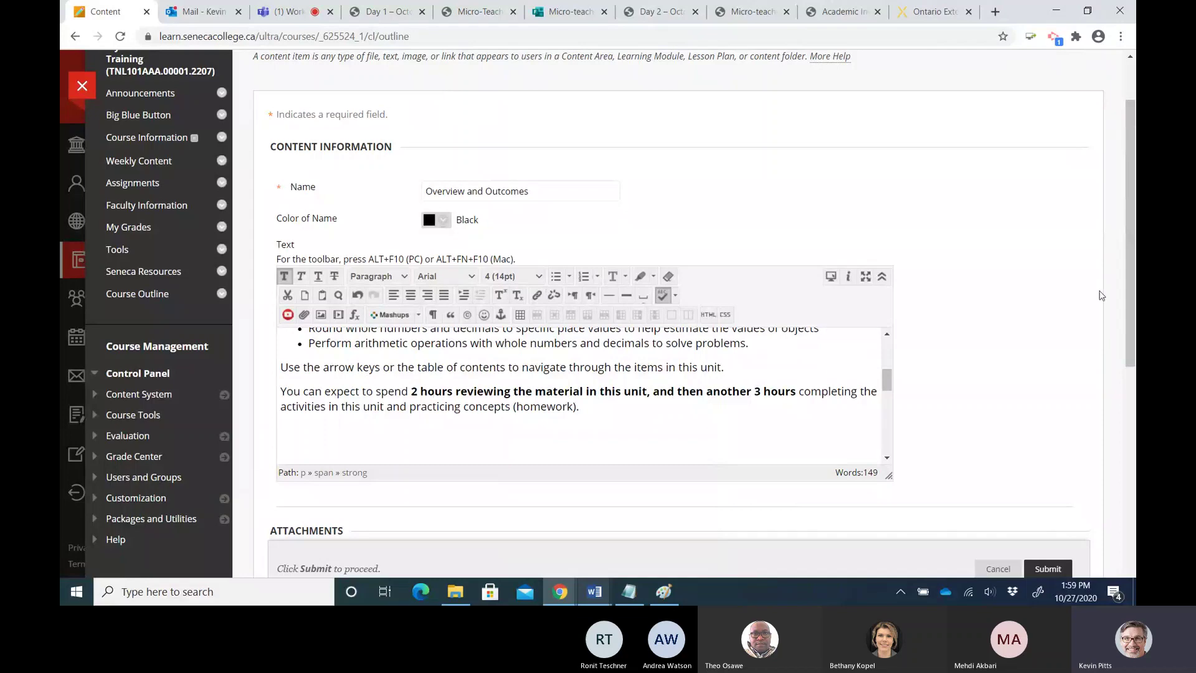
{"action": "left_click_drag", "start_coordinate": [1131, 274], "coordinate": [1133, 480]}
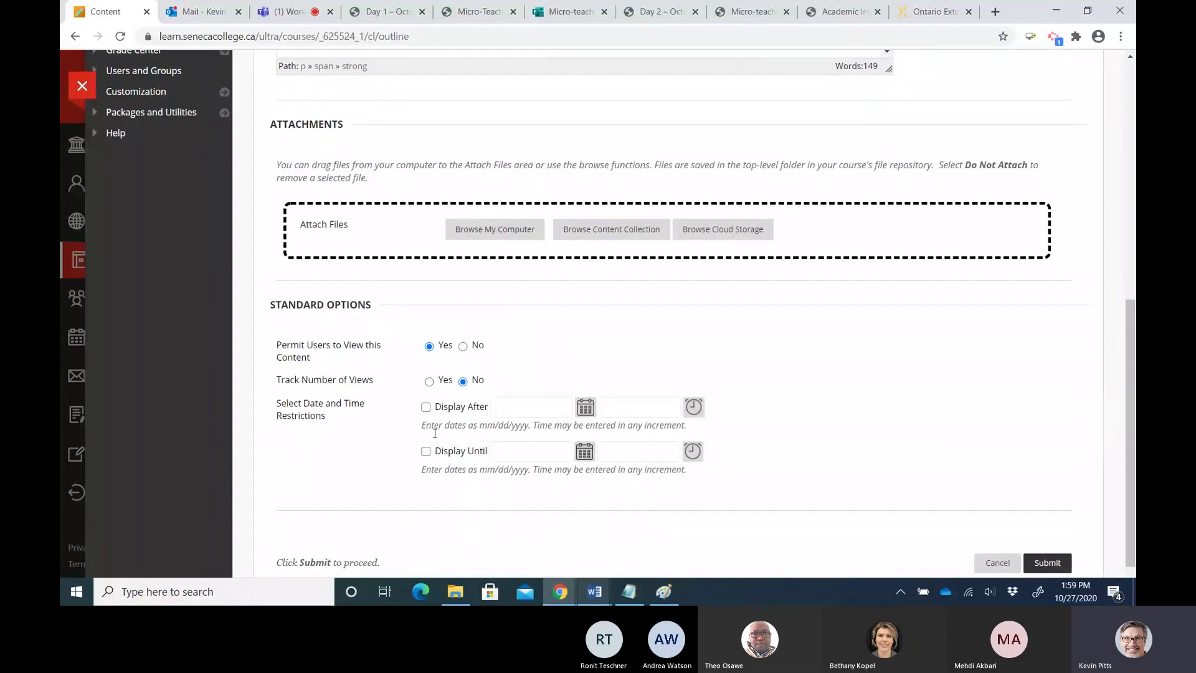
Submit the Overview and Outcomes item, then bring up the lesson plan block image in Paint
{"action": "left_click", "coordinate": [1046, 562]}
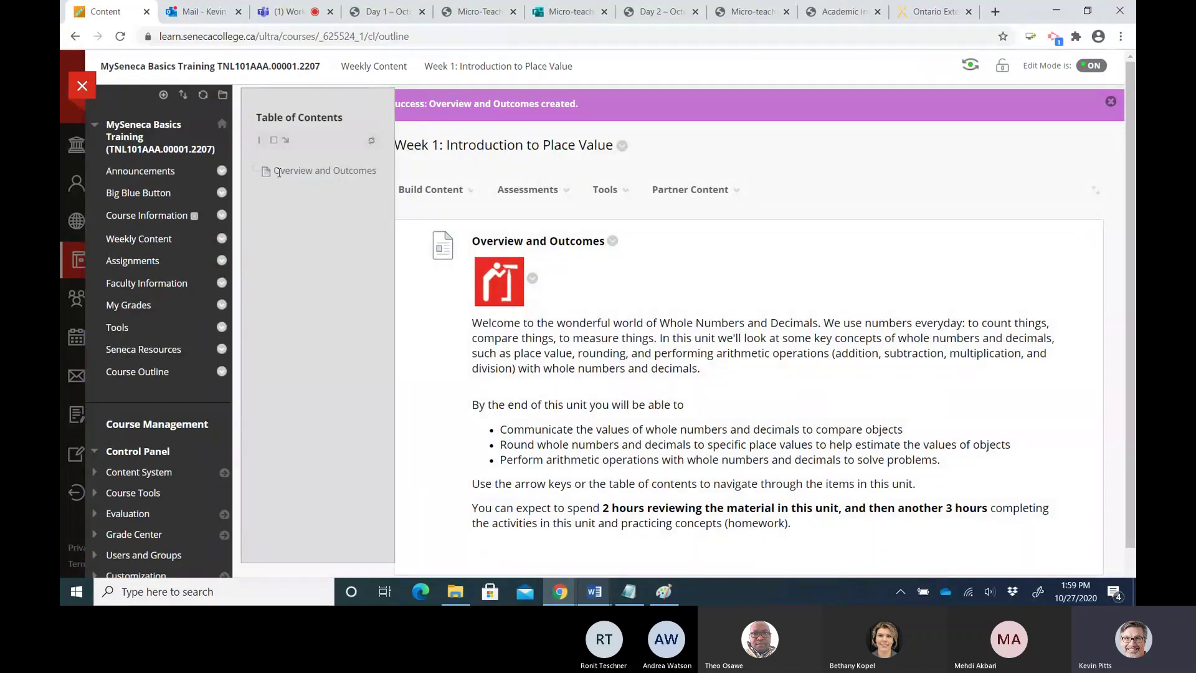
{"action": "left_click_drag", "start_coordinate": [274, 171], "coordinate": [367, 171]}
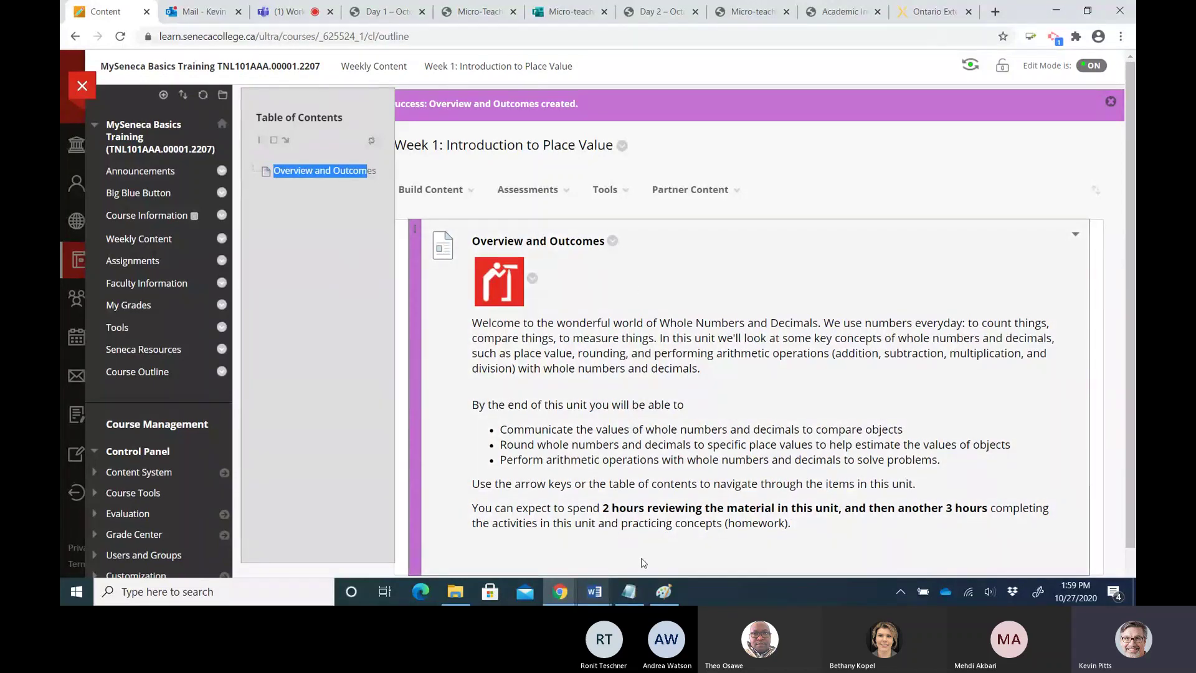
{"action": "left_click", "coordinate": [664, 592]}
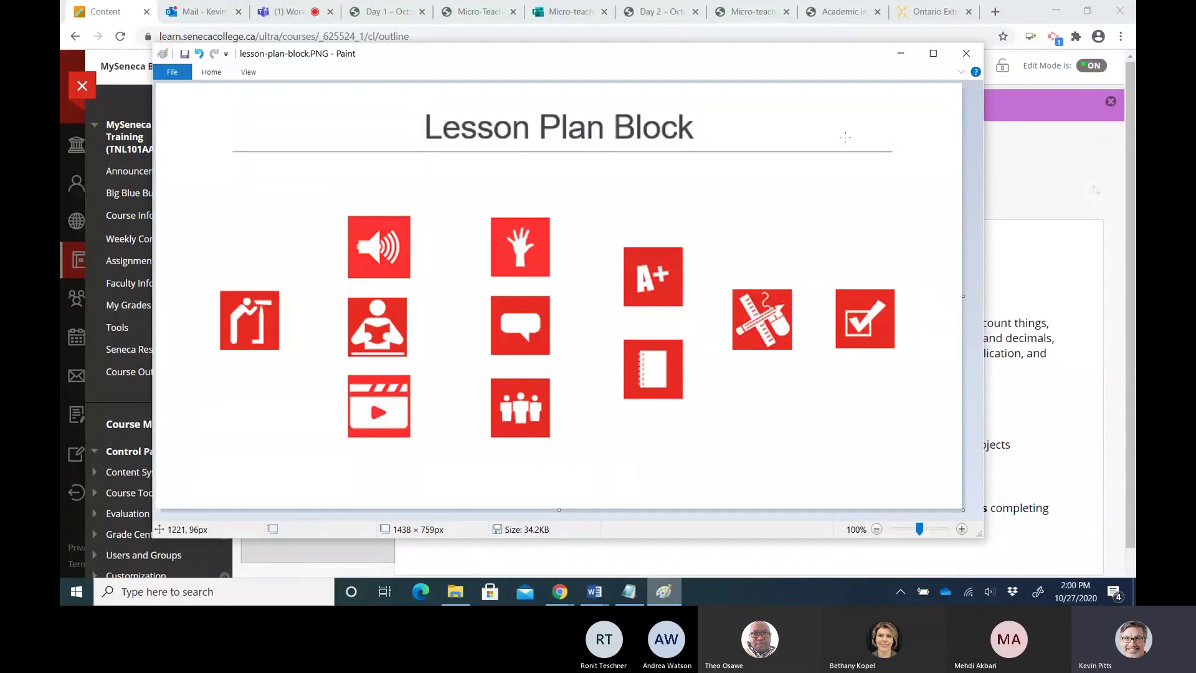
Create a new Week 1 item named 'Watch: Place Value Video', fixing the 'Plaec' typo
{"action": "left_click", "coordinate": [898, 58]}
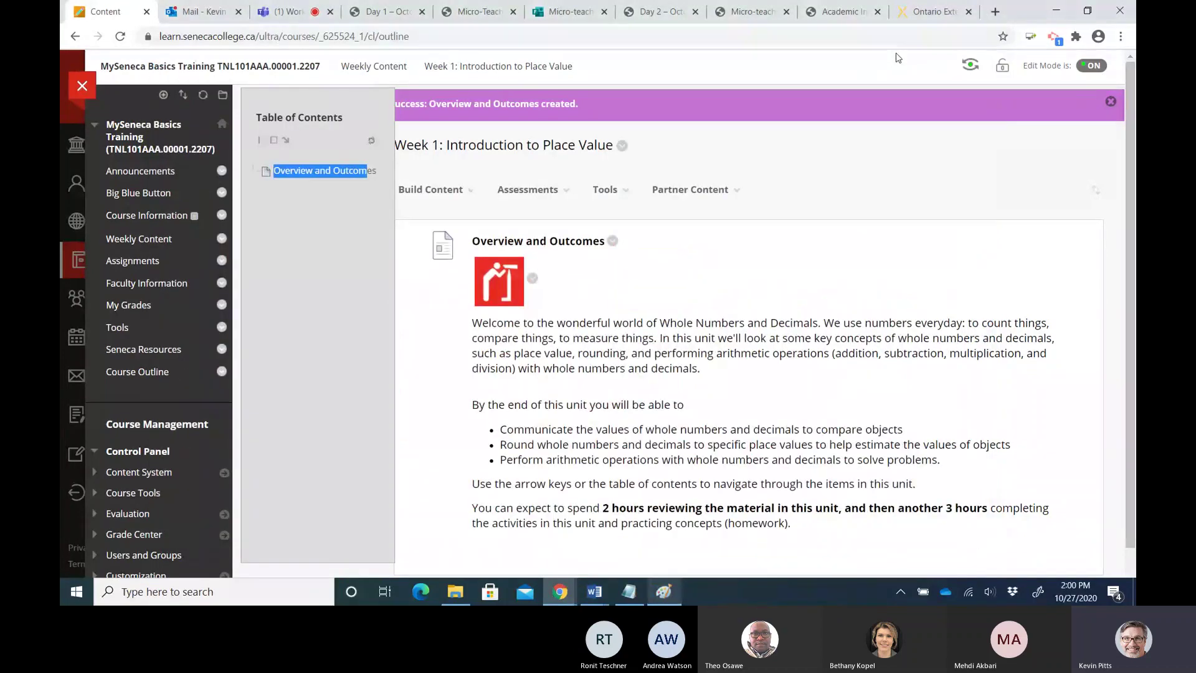
{"action": "left_click", "coordinate": [435, 190]}
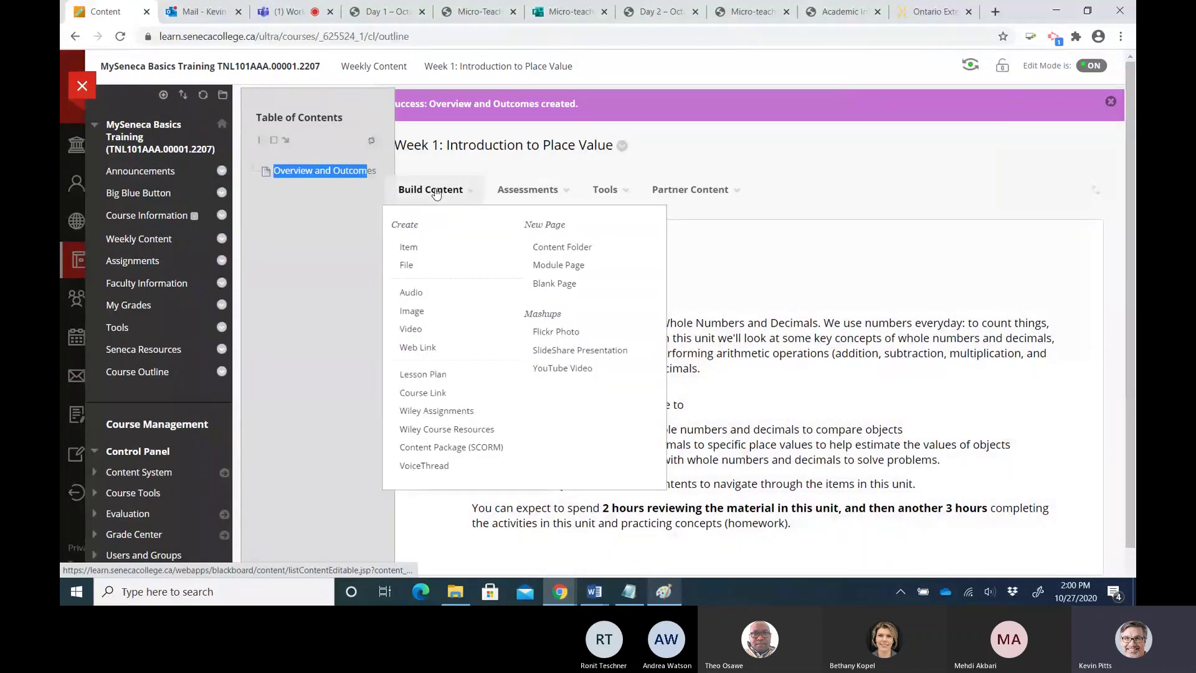
{"action": "left_click", "coordinate": [411, 248]}
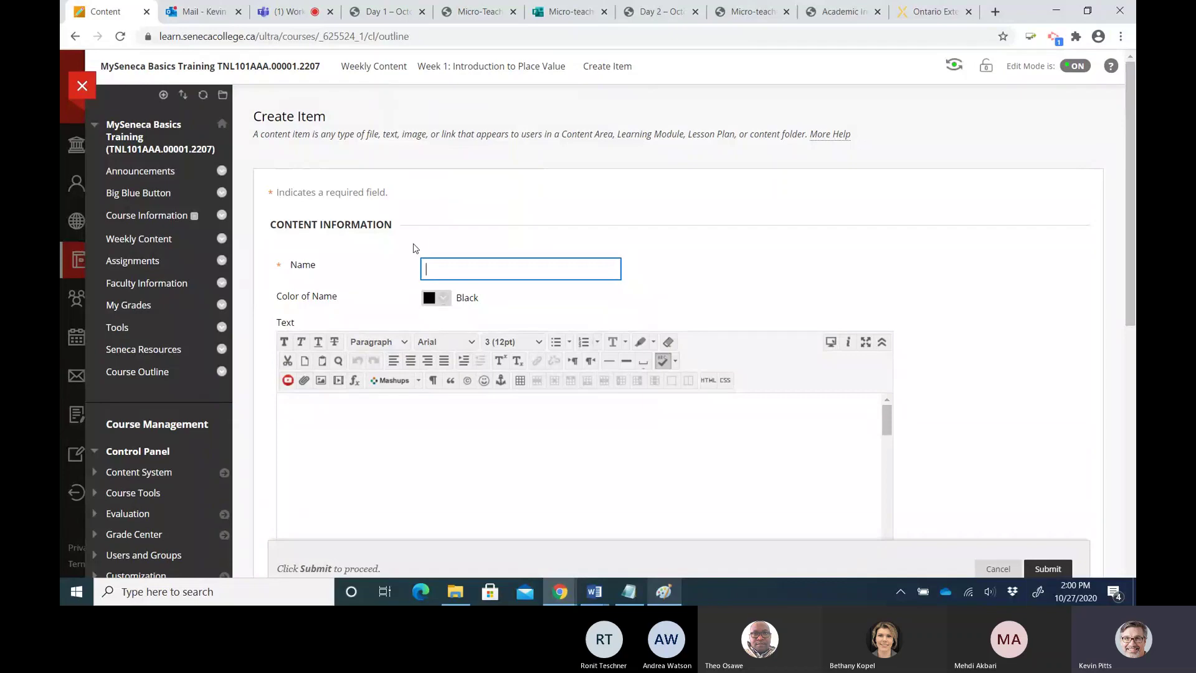
{"action": "type", "text": "Plaec Value Video"}
{"action": "key", "text": "Home"}
{"action": "type", "text": "Watch:"}
{"action": "left_click_drag", "start_coordinate": [468, 269], "coordinate": [479, 270]}
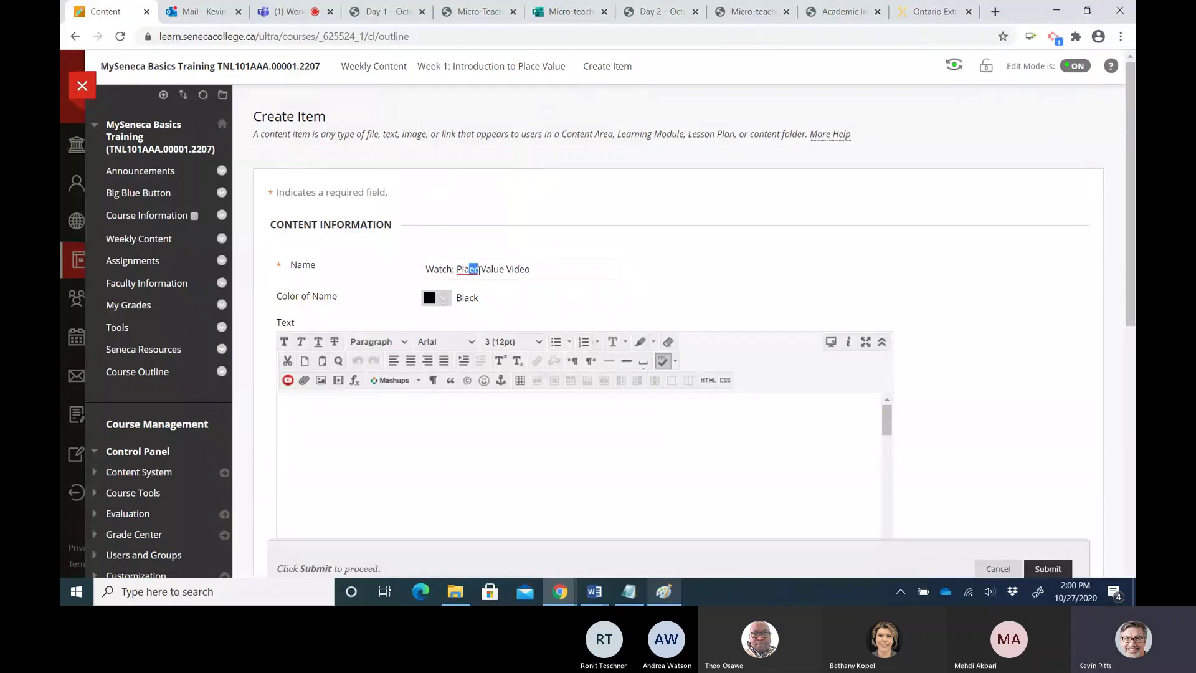
{"action": "type", "text": "ce"}
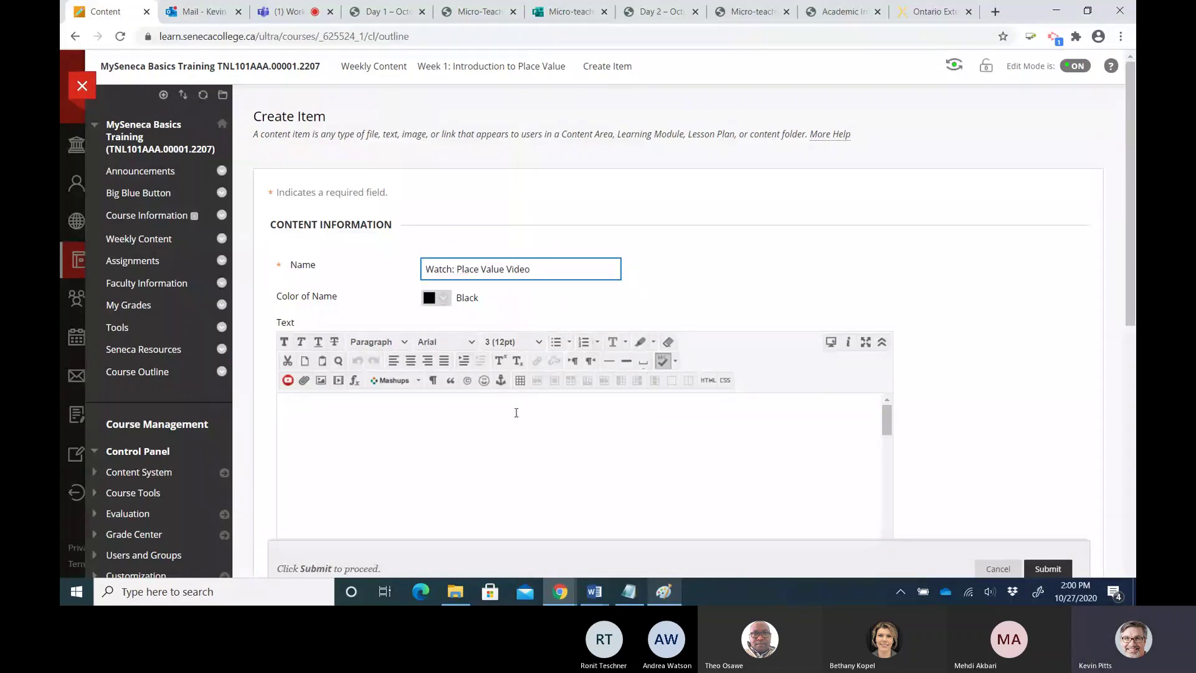
{"action": "left_click", "coordinate": [414, 427]}
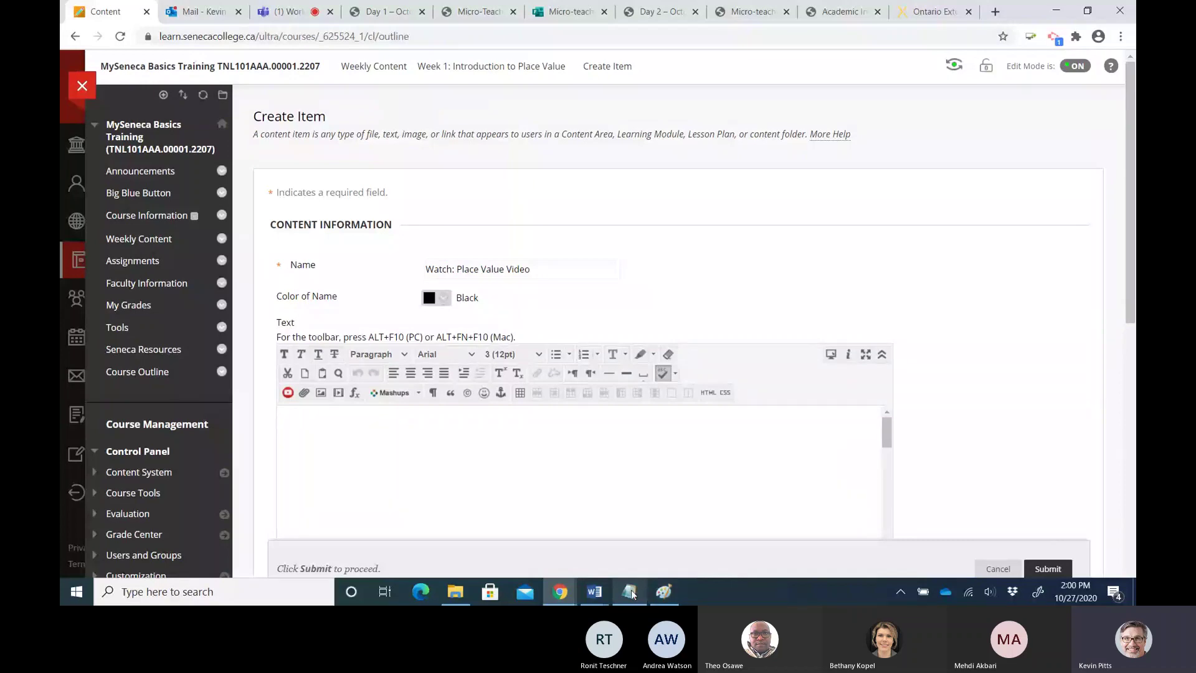
Paste the place value introduction and video paragraphs from the unit summary into the item text
{"action": "left_click", "coordinate": [630, 592]}
{"action": "left_click_drag", "start_coordinate": [246, 340], "coordinate": [429, 355]}
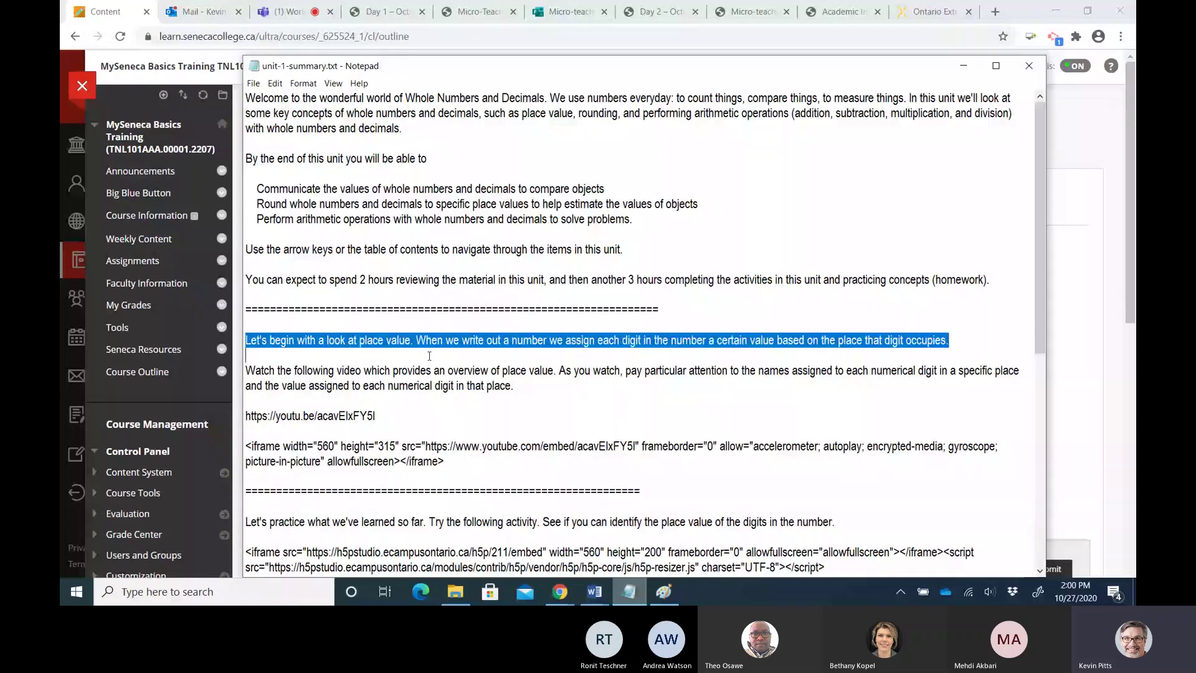
{"action": "left_click_drag", "start_coordinate": [393, 360], "coordinate": [521, 385]}
{"action": "key", "text": "ctrl+c"}
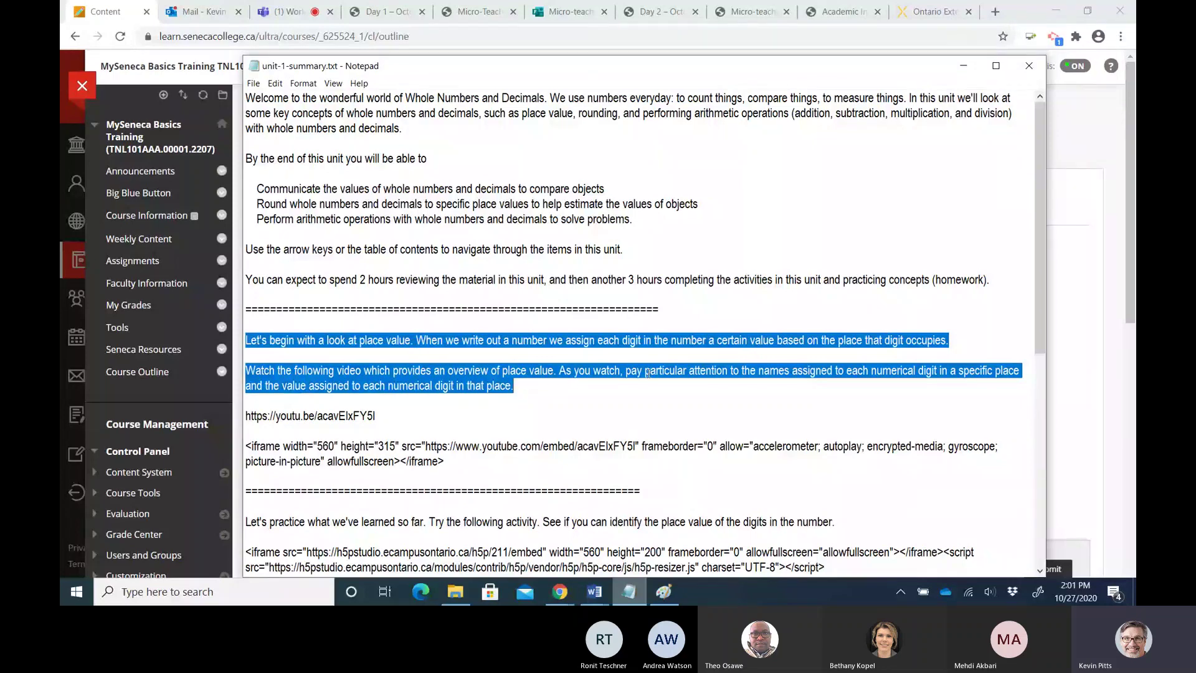
{"action": "left_click", "coordinate": [1069, 318]}
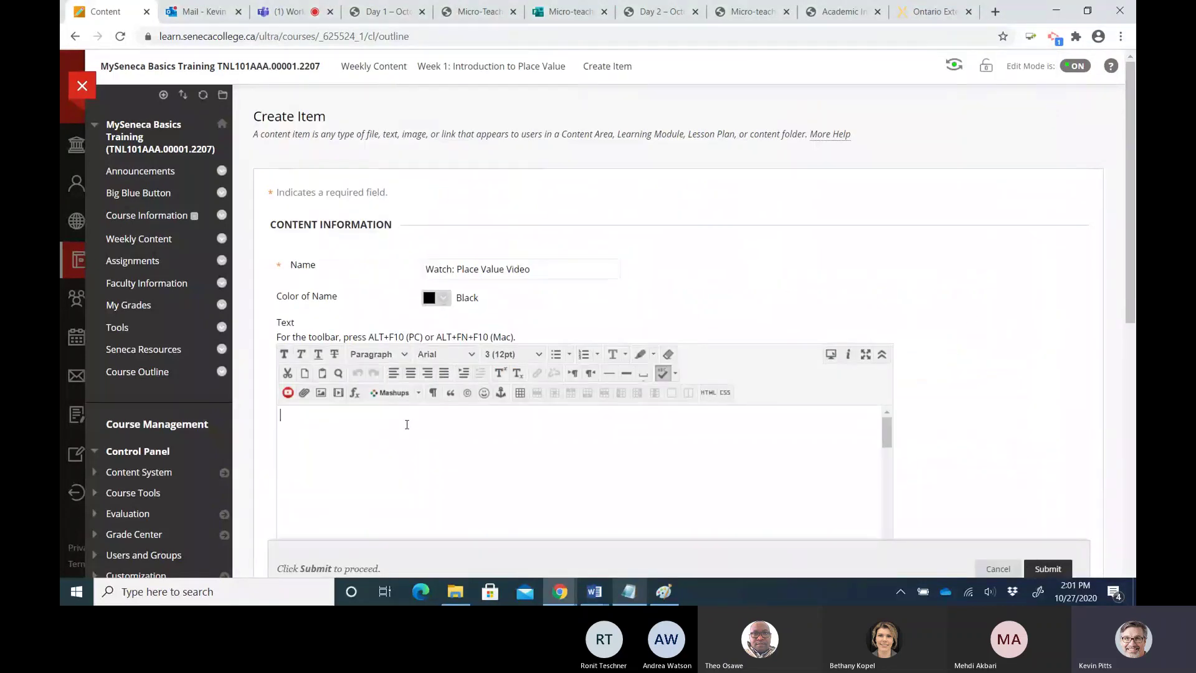
{"action": "key", "text": "ctrl+v"}
{"action": "left_click", "coordinate": [362, 429]}
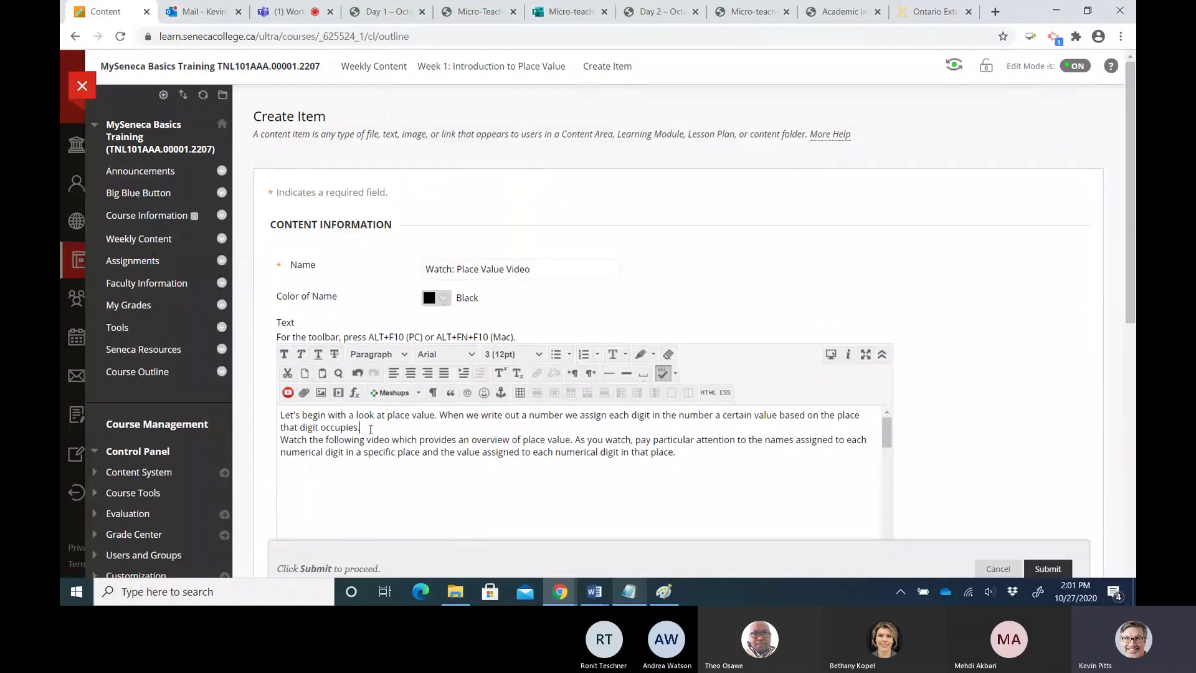
{"action": "key", "text": "Return"}
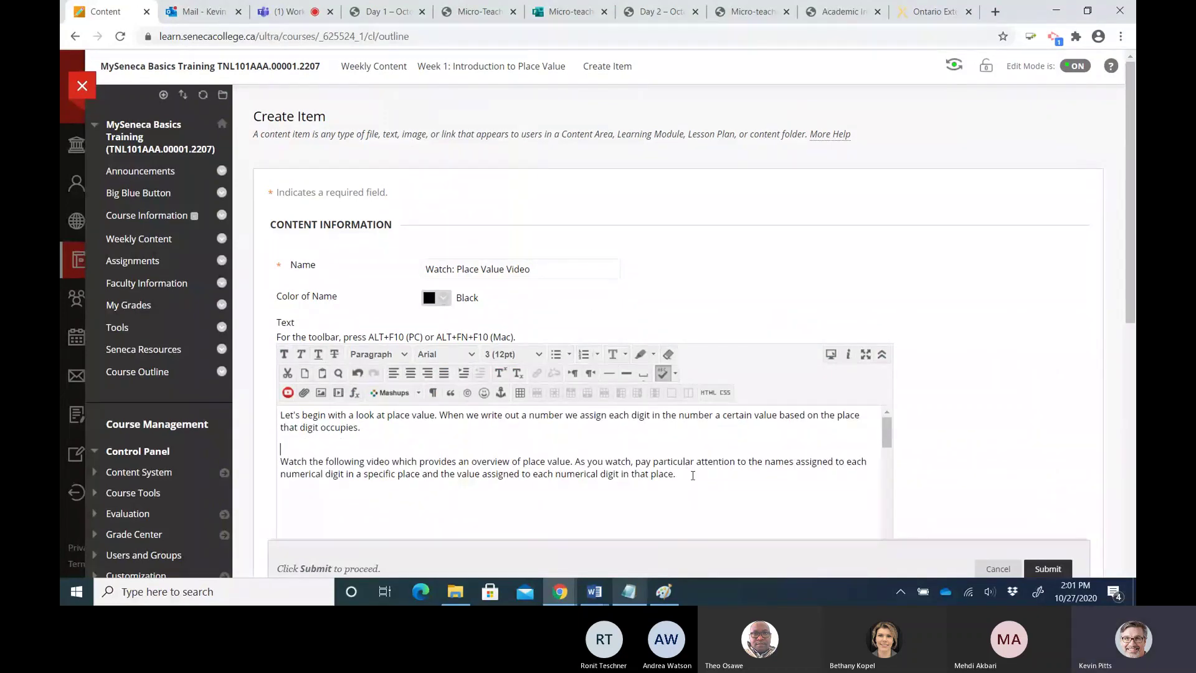
{"action": "key", "text": "Return"}
Copy the YouTube short link and add the line 'Direct link to the Place Value video.', selecting it
{"action": "left_click", "coordinate": [632, 590]}
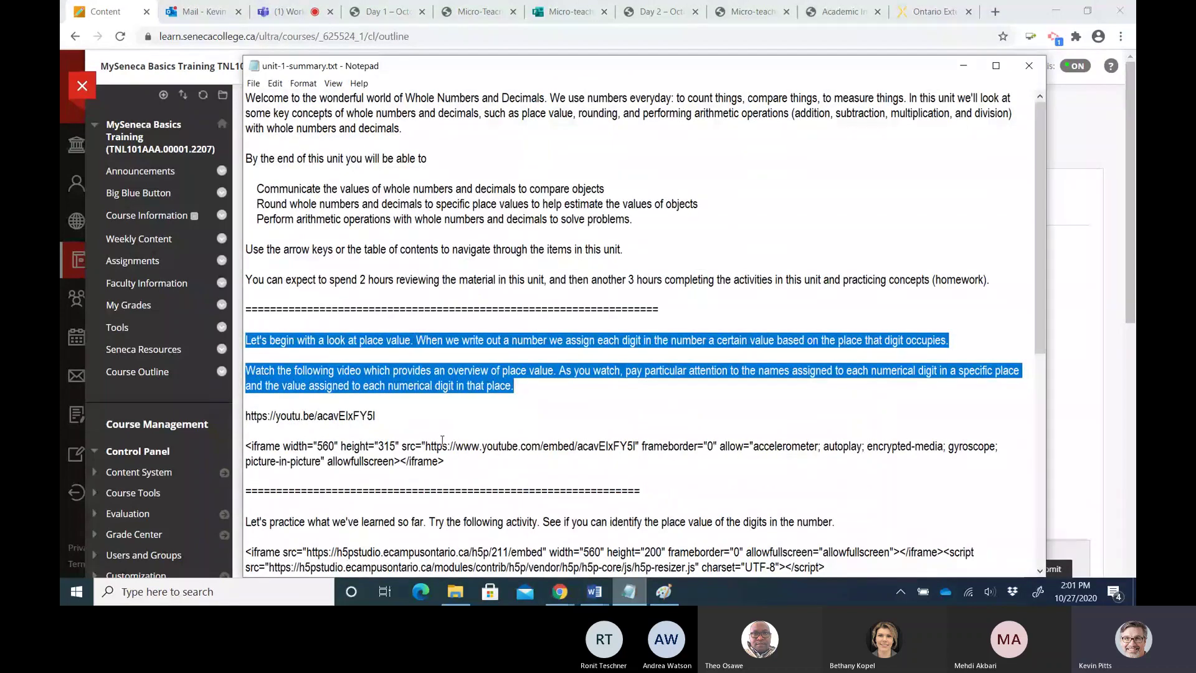
{"action": "left_click", "coordinate": [421, 430]}
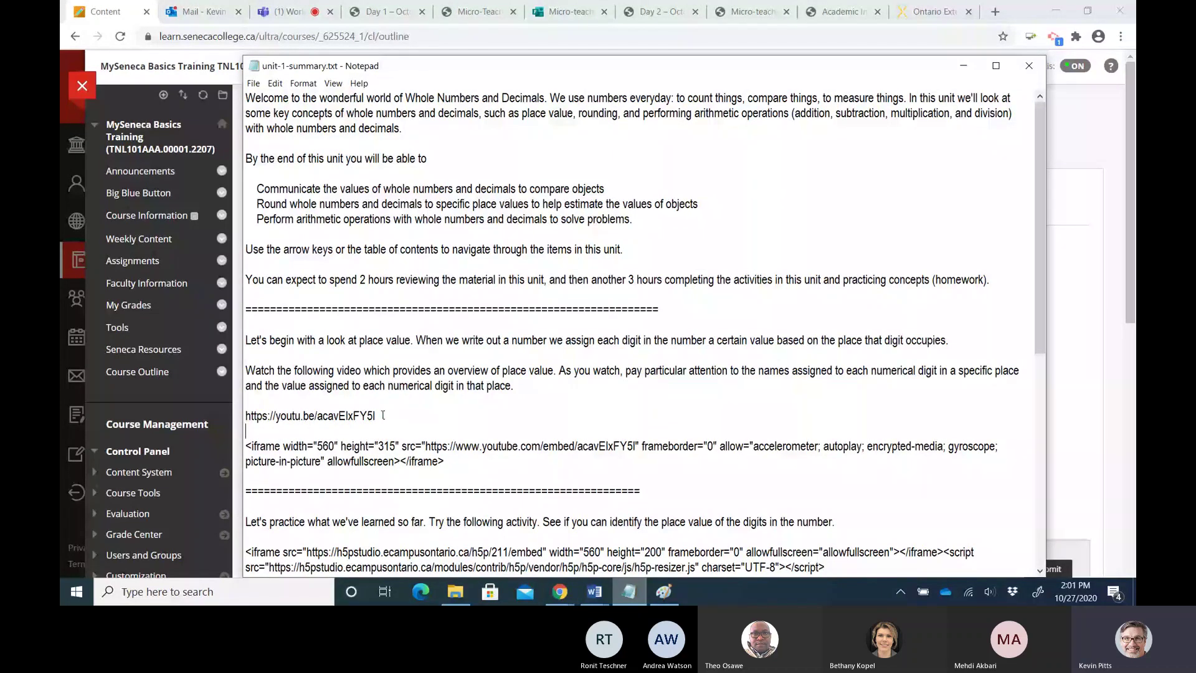
{"action": "left_click_drag", "start_coordinate": [383, 415], "coordinate": [243, 416]}
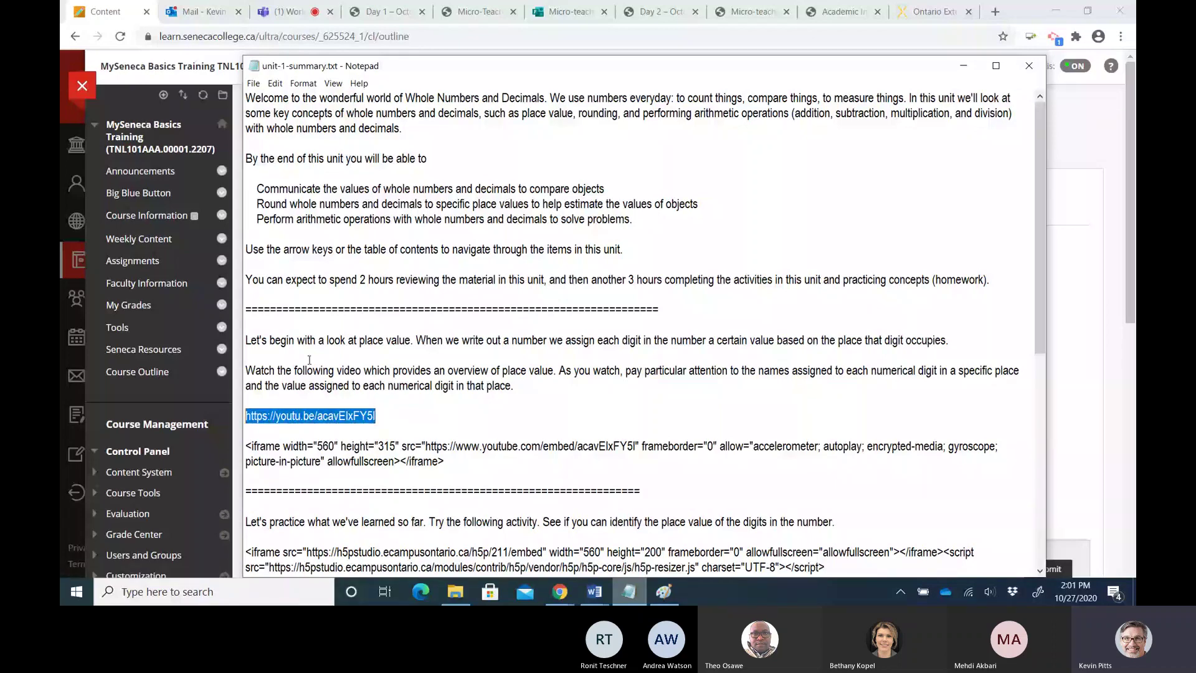
{"action": "left_click", "coordinate": [949, 77]}
{"action": "type", "text": "Direct link"}
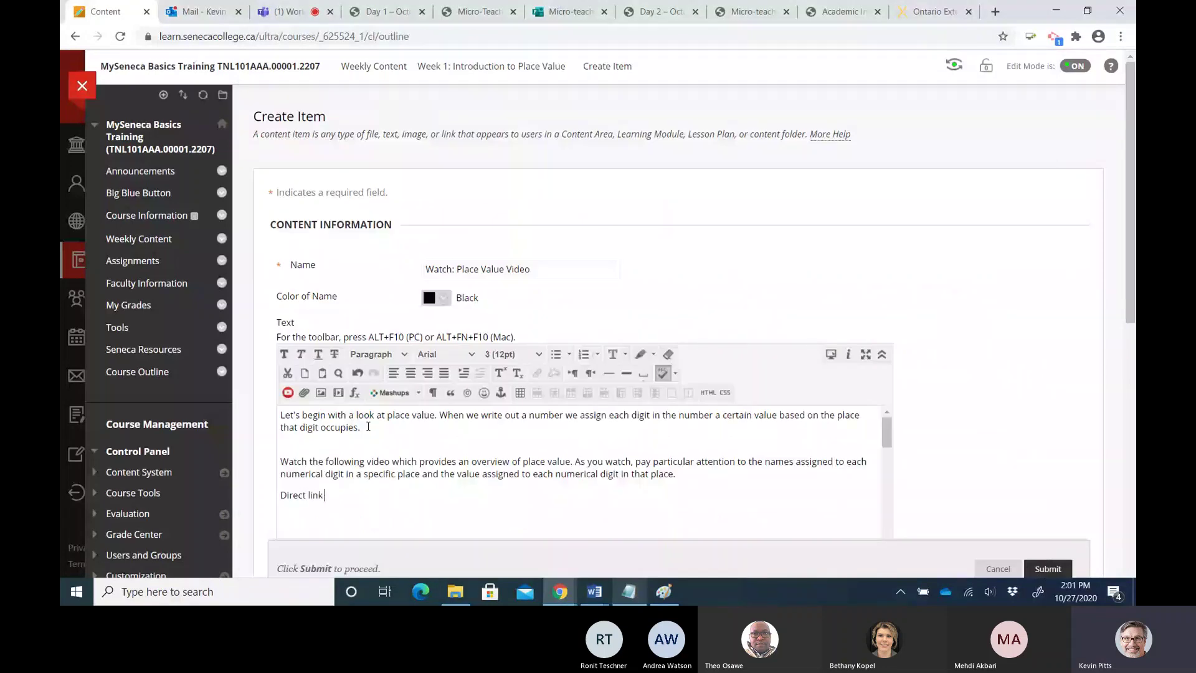
{"action": "type", "text": " to the PLac"}
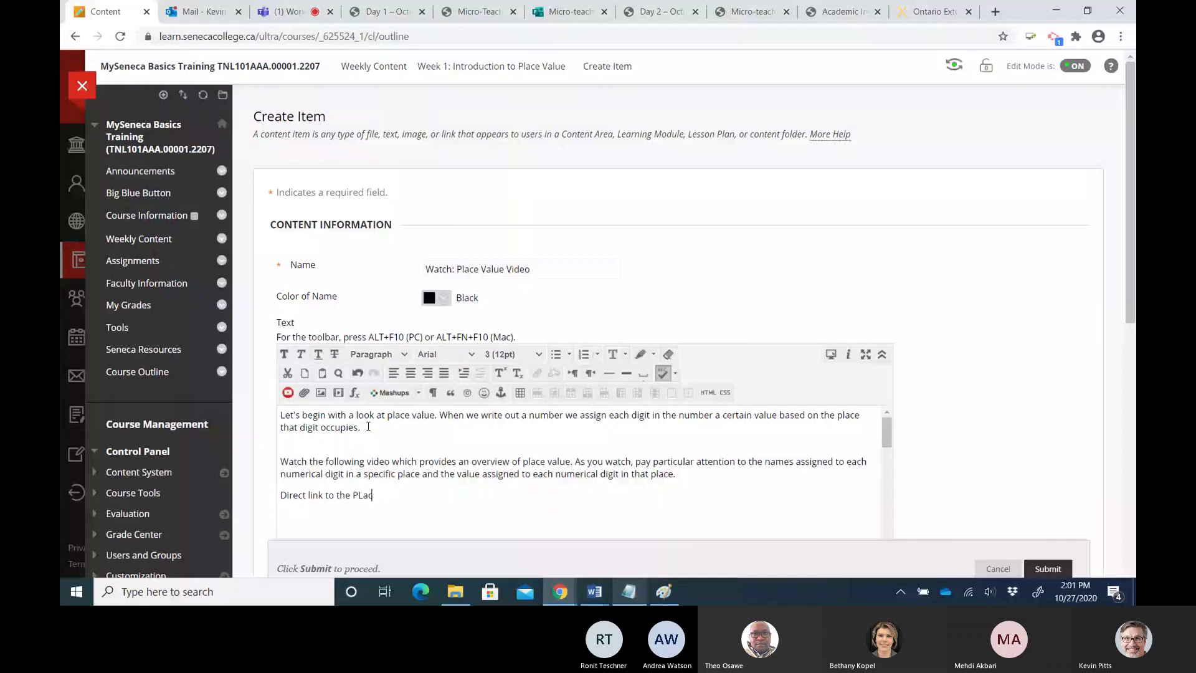
{"action": "key", "text": "BackSpace"}
{"action": "key", "text": "BackSpace"}
{"action": "key", "text": "BackSpace"}
{"action": "type", "text": "lace Va"}
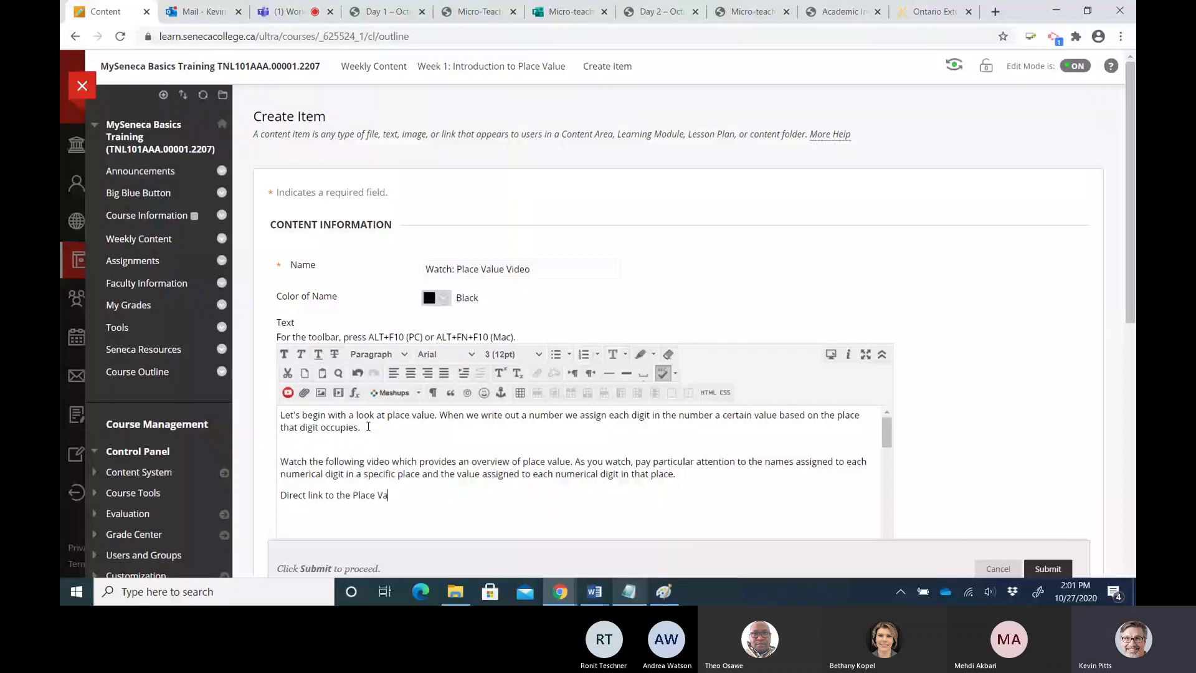
{"action": "type", "text": "llue video."}
{"action": "key", "text": "Return"}
{"action": "left_click_drag", "start_coordinate": [280, 495], "coordinate": [426, 495]}
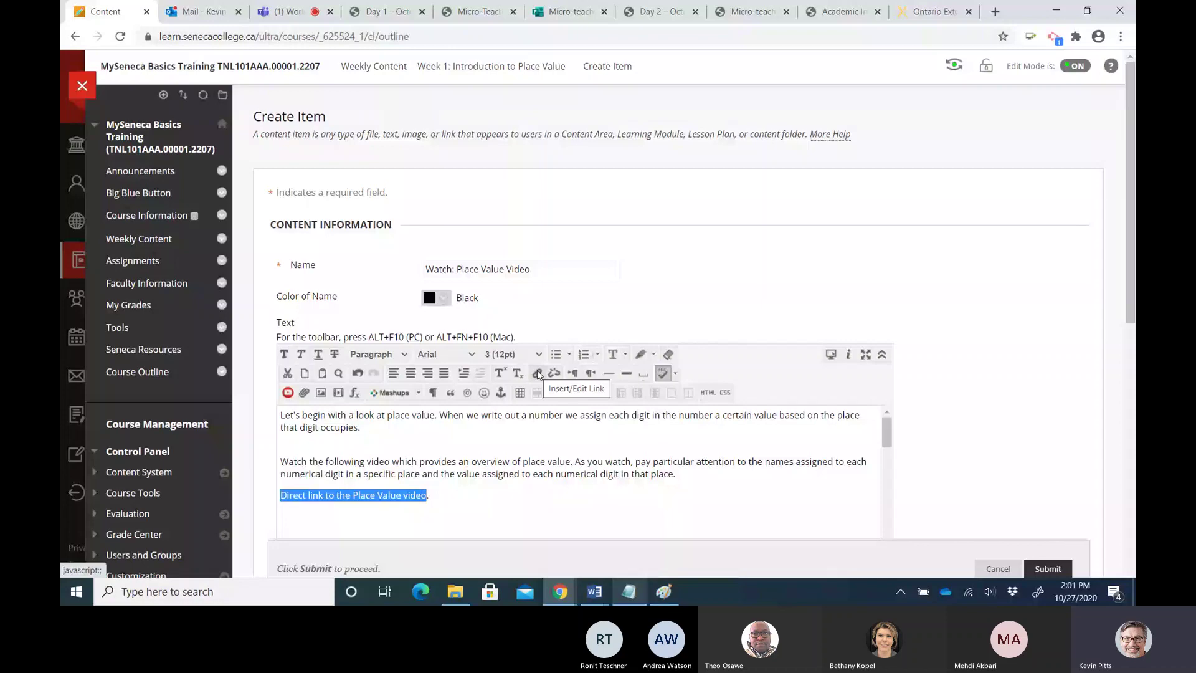
Link the selected line to the YouTube URL, opening in a new window, titled 'YouTube Video on Place Vlaue'
{"action": "left_click", "coordinate": [537, 373]}
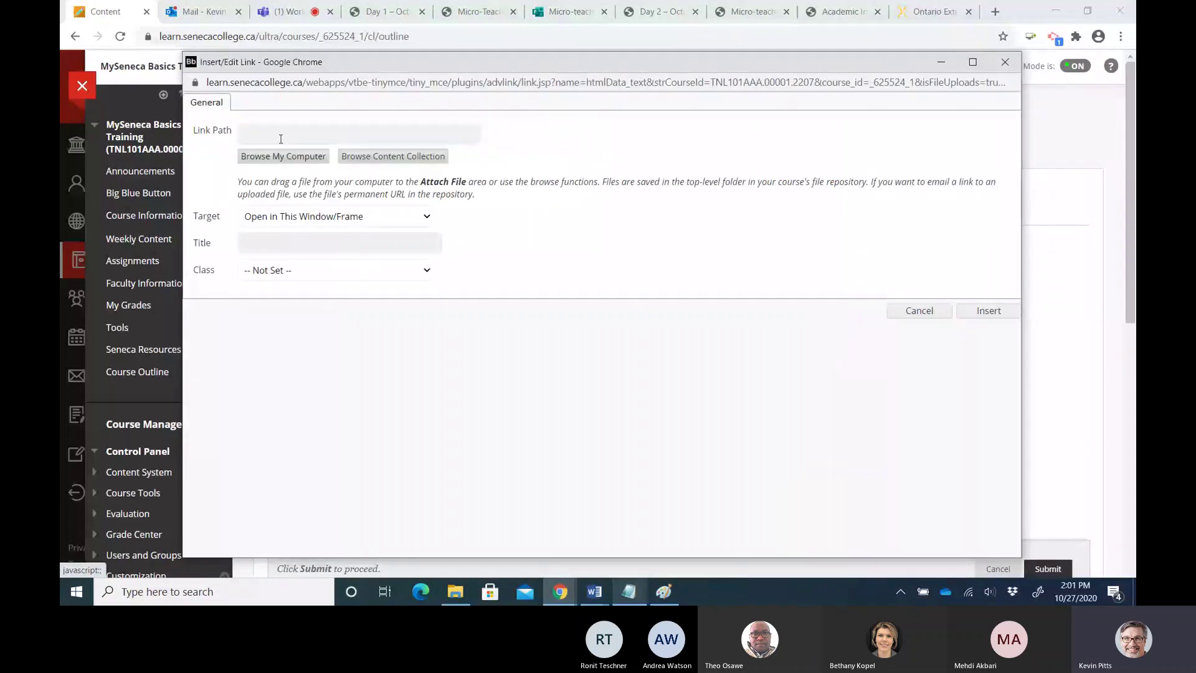
{"action": "left_click", "coordinate": [281, 139]}
{"action": "type", "text": "https://youtu.be/acavElxFY5I"}
{"action": "left_click", "coordinate": [276, 218]}
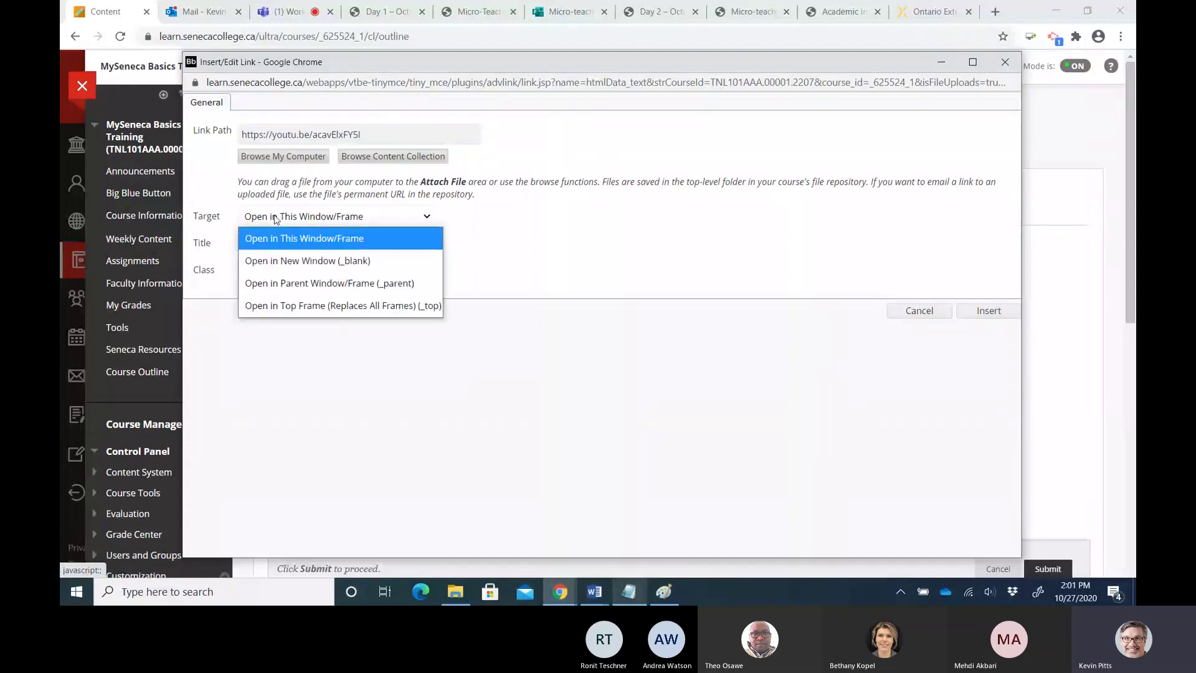
{"action": "left_click", "coordinate": [285, 260]}
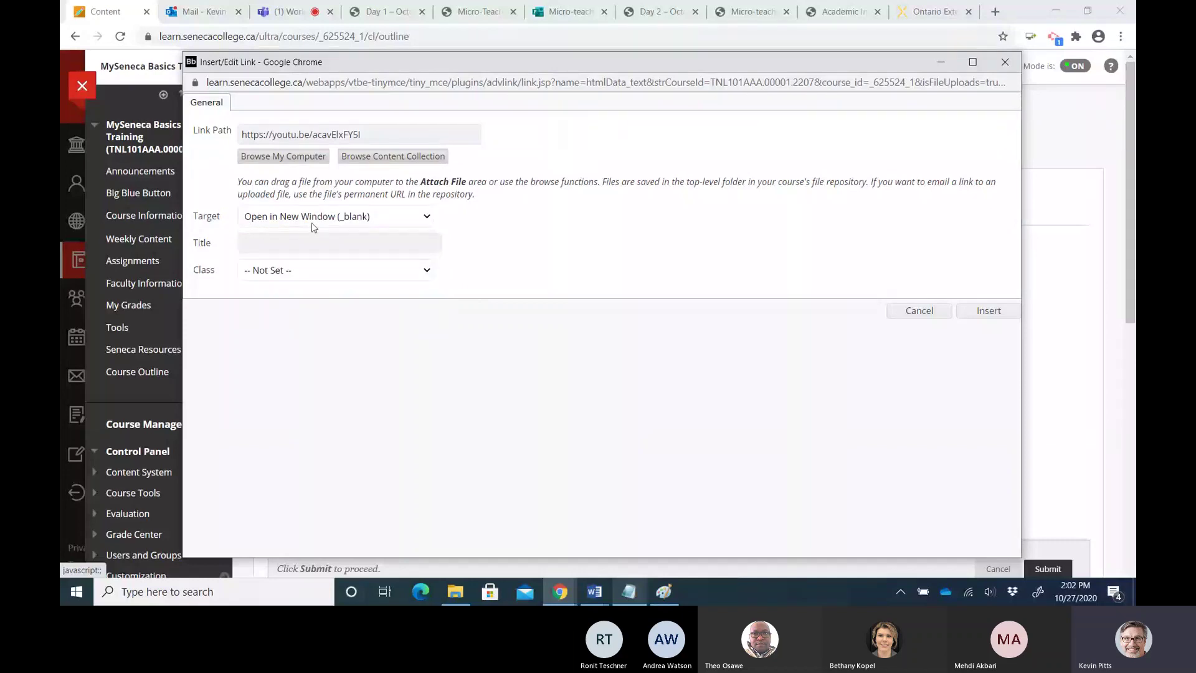
{"action": "left_click", "coordinate": [267, 248]}
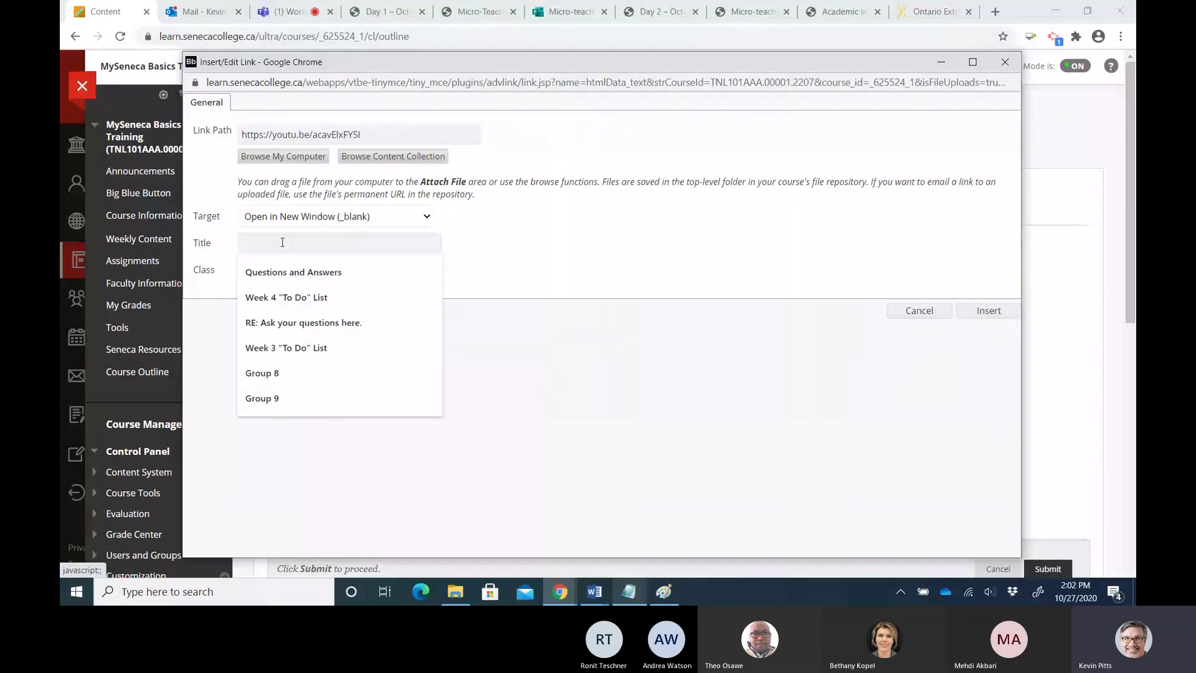
{"action": "type", "text": "You"}
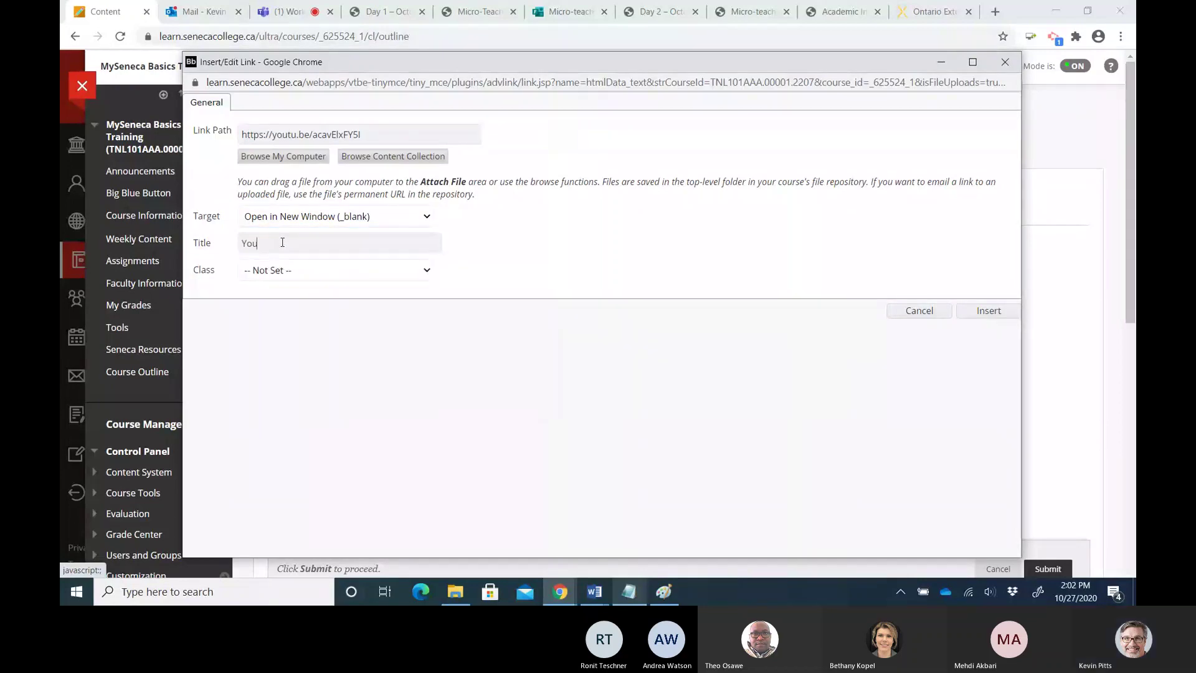
{"action": "type", "text": "Tube"}
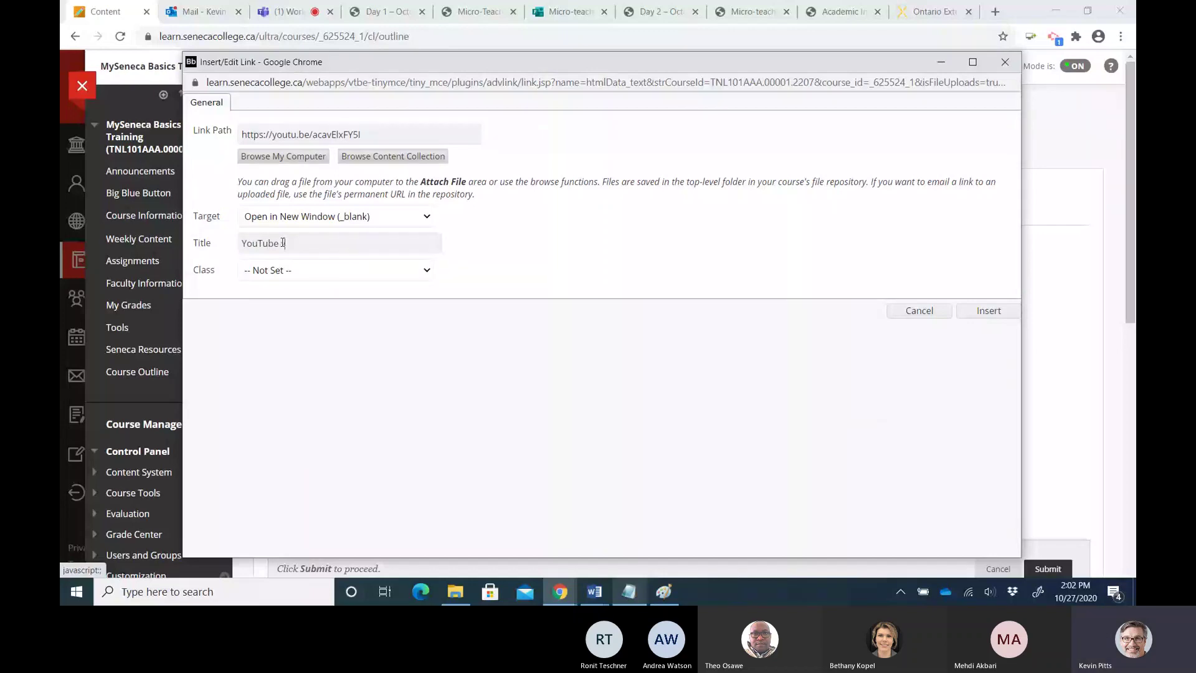
{"action": "type", "text": " Video on Place Vlaue"}
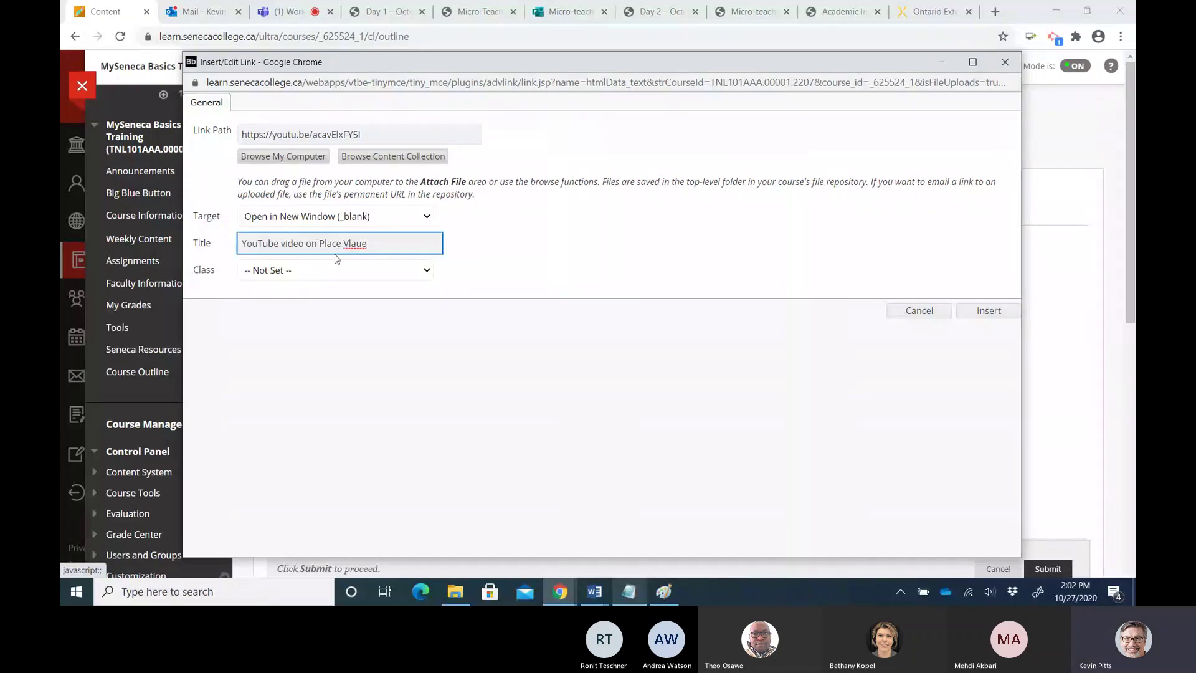
{"action": "left_click", "coordinate": [984, 310]}
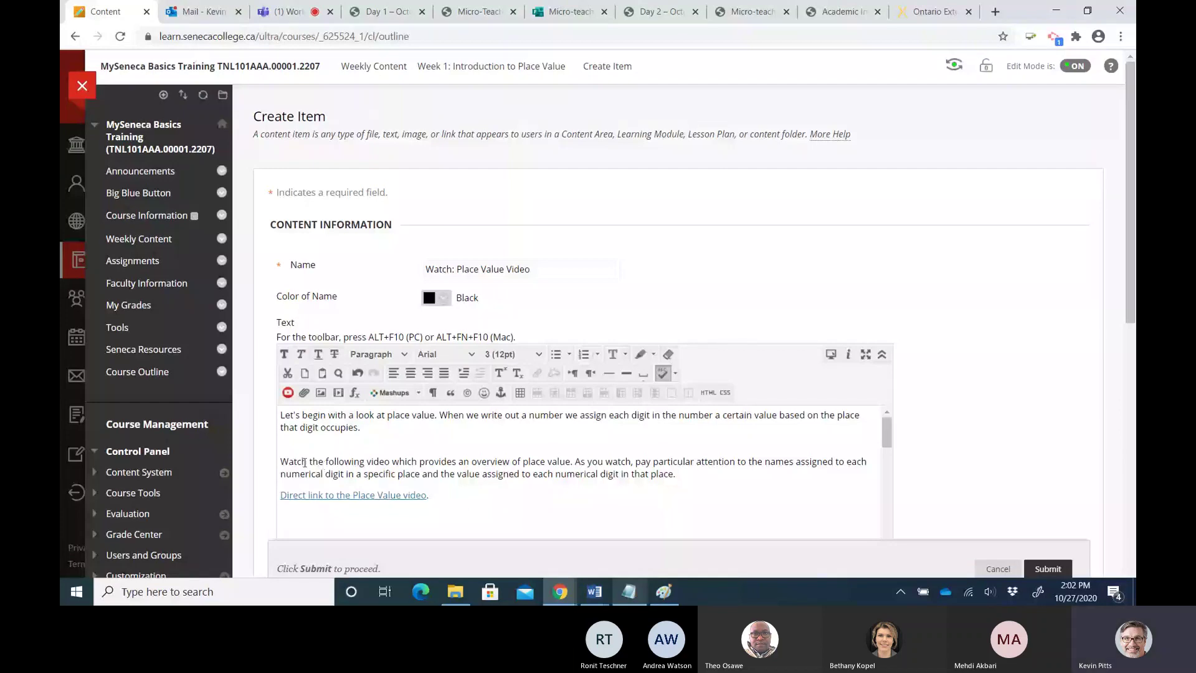
Delete the blank line between the two paragraphs in the item text
{"action": "left_click", "coordinate": [299, 443]}
{"action": "key", "text": "BackSpace"}
{"action": "left_click", "coordinate": [299, 506]}
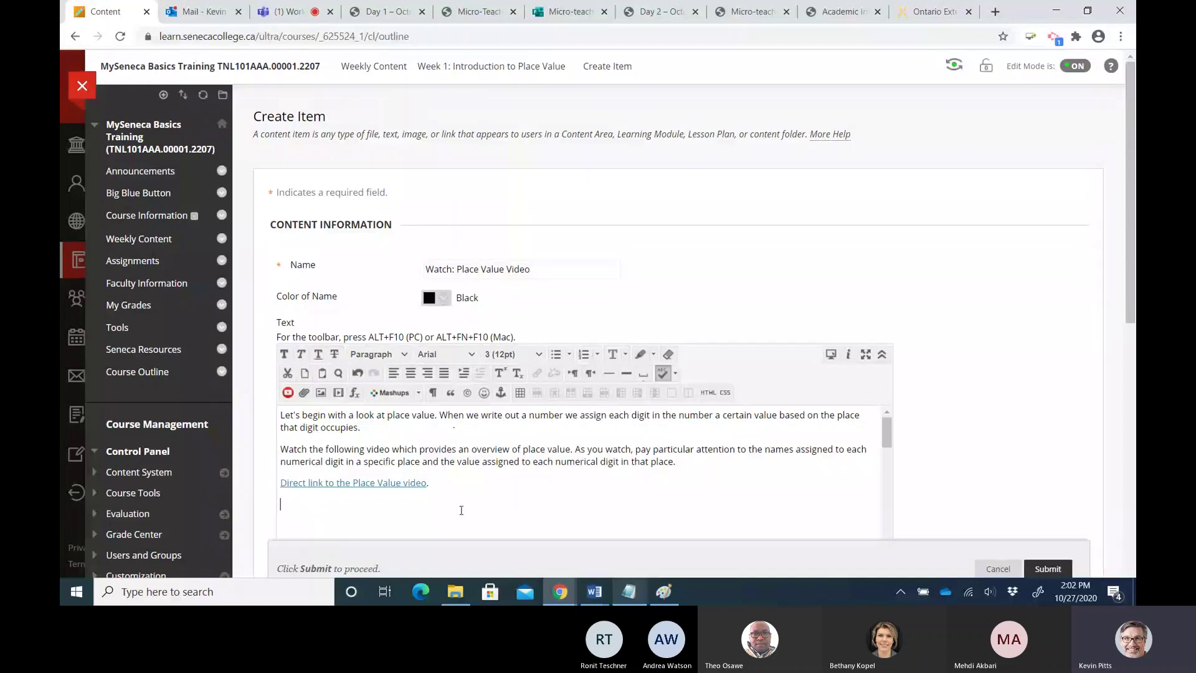
Copy the YouTube iframe embed code from unit-1-summary.txt and return to the line below the link
{"action": "left_click", "coordinate": [622, 593]}
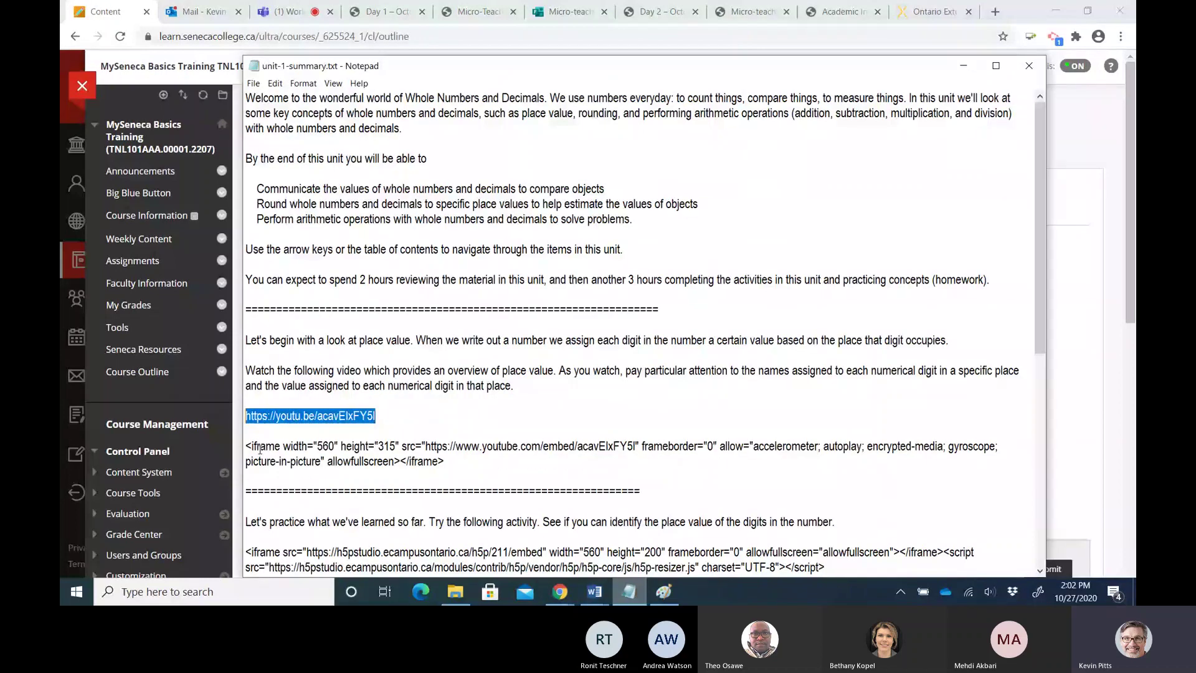
{"action": "left_click_drag", "start_coordinate": [246, 447], "coordinate": [445, 461]}
{"action": "key", "text": "ctrl+c"}
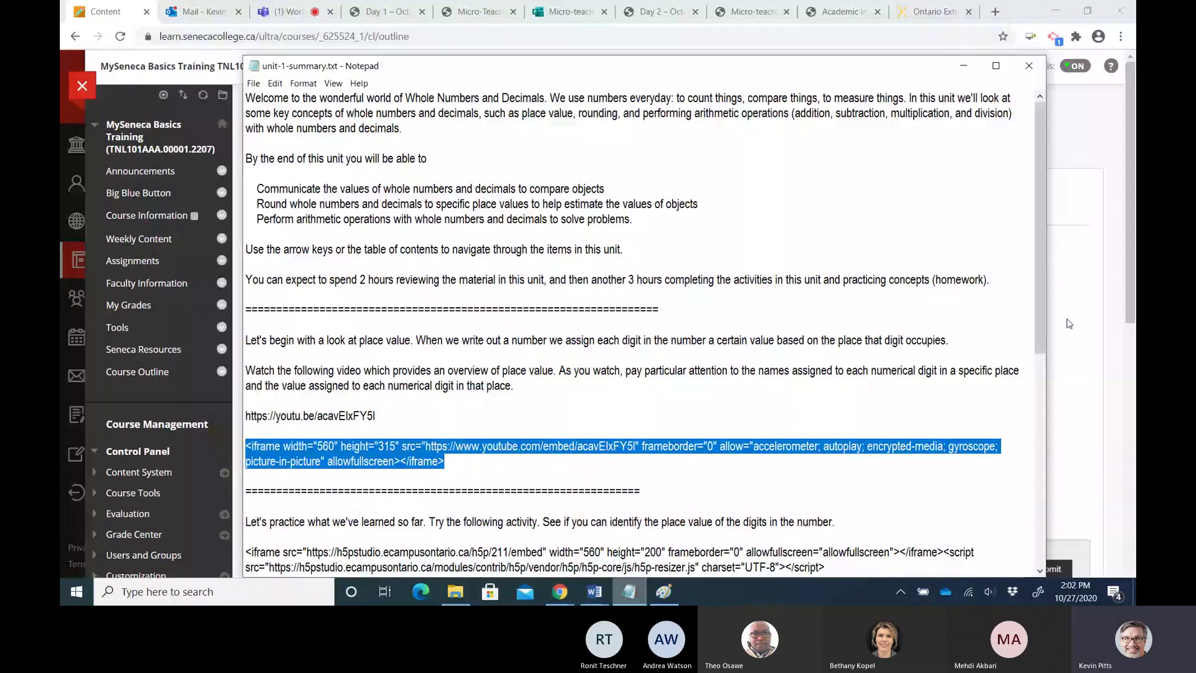
{"action": "left_click", "coordinate": [1068, 323]}
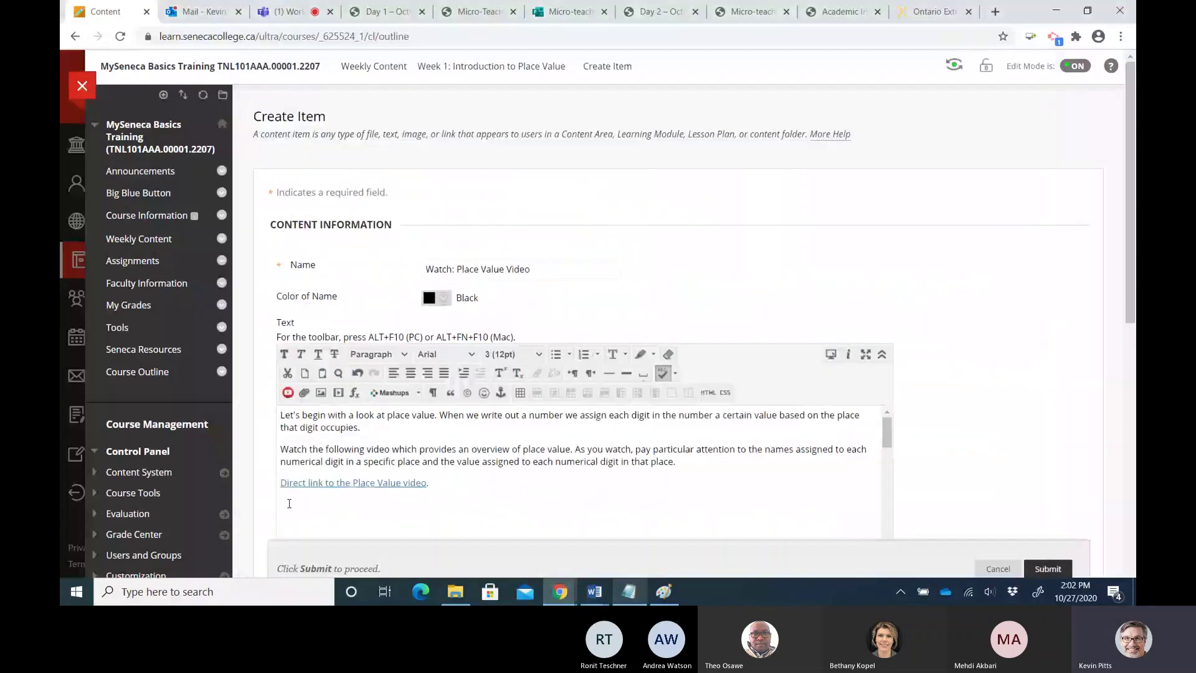
{"action": "left_click", "coordinate": [289, 503]}
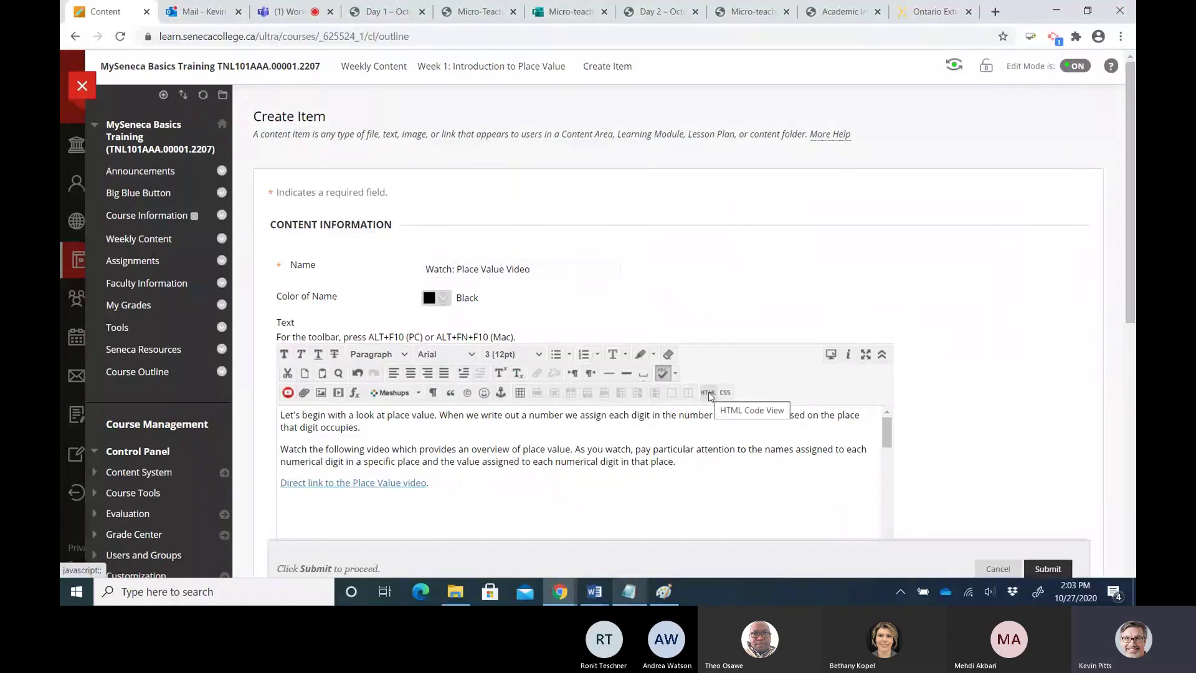
Embed the YouTube iframe code below the link via HTML view and remove the extra empty lines
{"action": "left_click", "coordinate": [708, 392]}
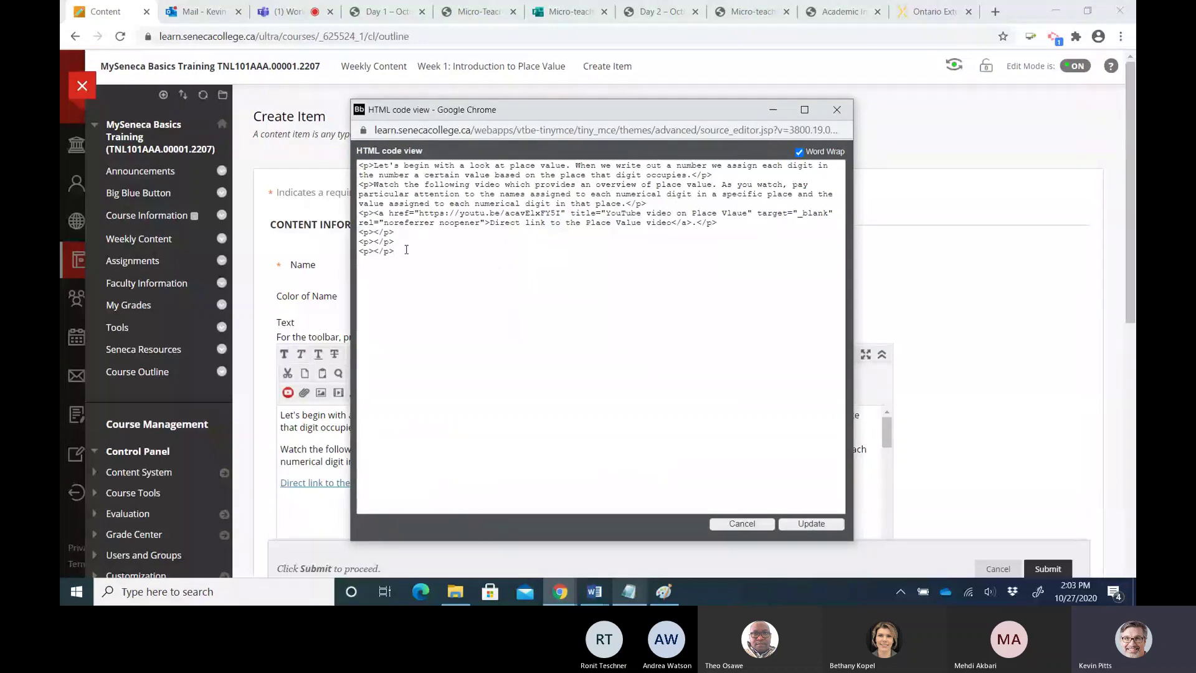
{"action": "key", "text": "ctrl+v"}
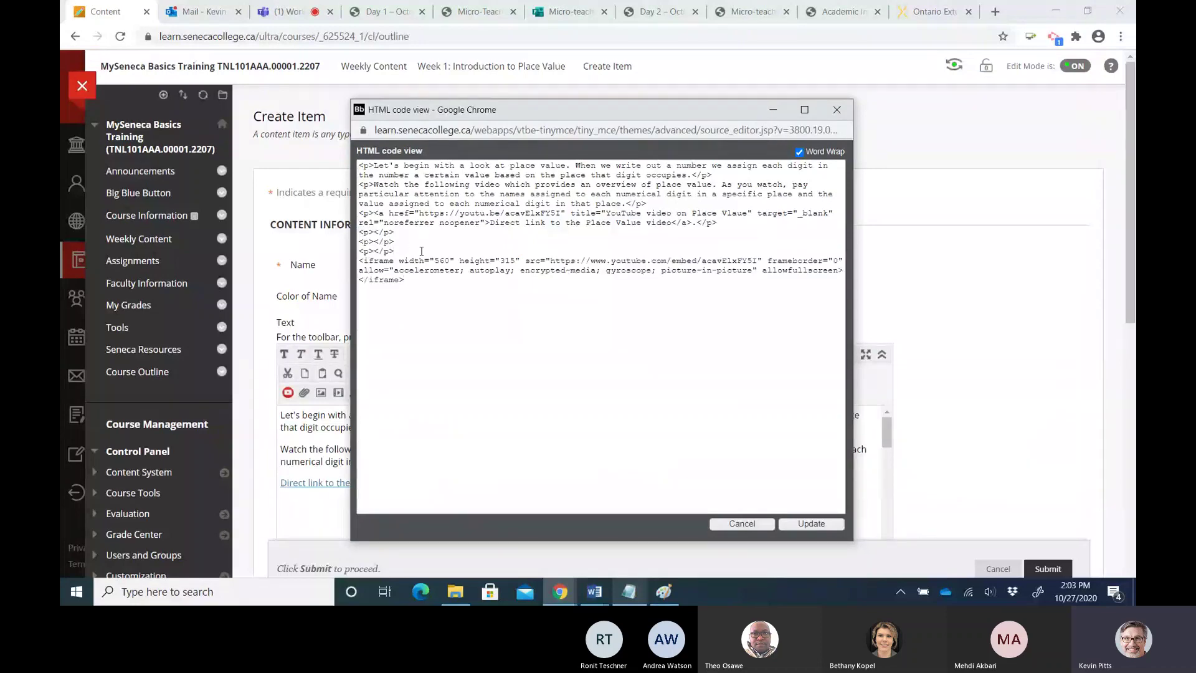
{"action": "left_click", "coordinate": [798, 525]}
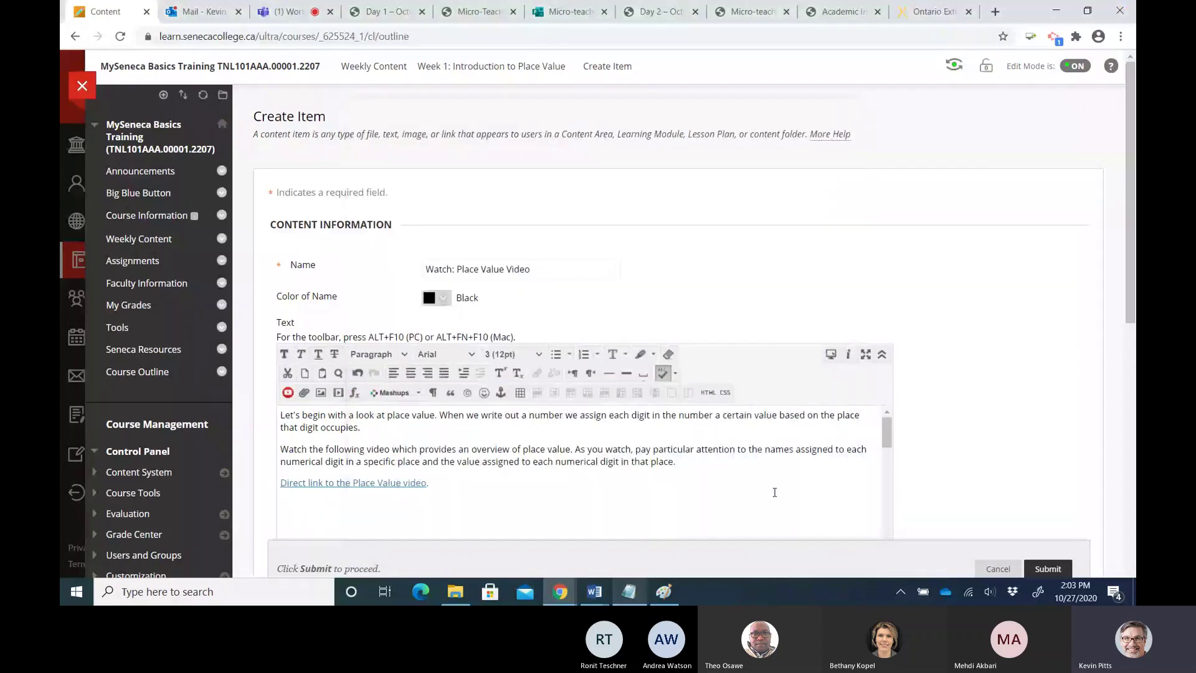
{"action": "left_click_drag", "start_coordinate": [1130, 292], "coordinate": [1135, 392]}
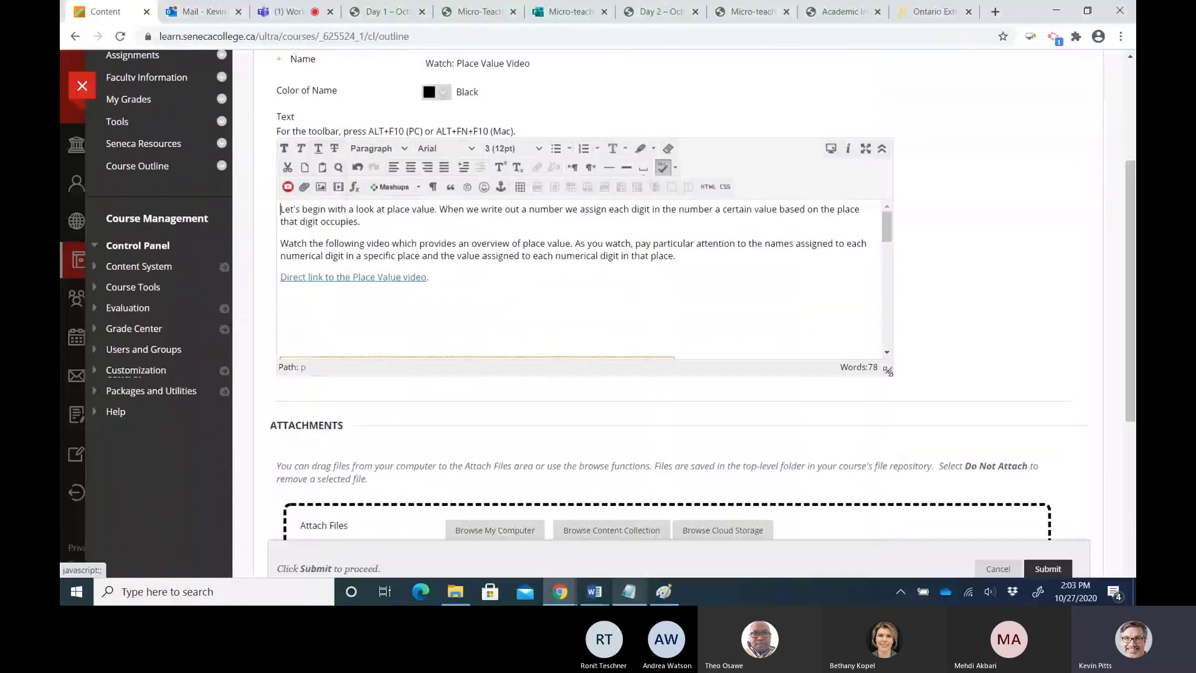
{"action": "left_click", "coordinate": [308, 299]}
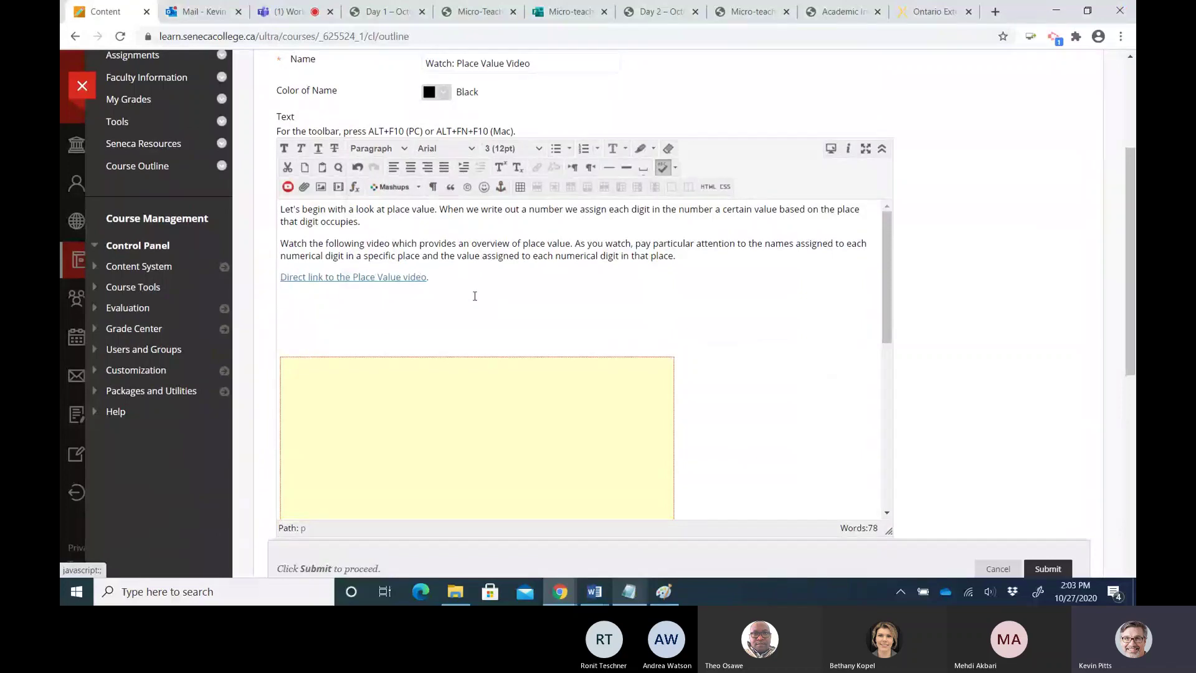
{"action": "key", "text": "Delete"}
{"action": "key", "text": "Delete"}
{"action": "key", "text": "Delete"}
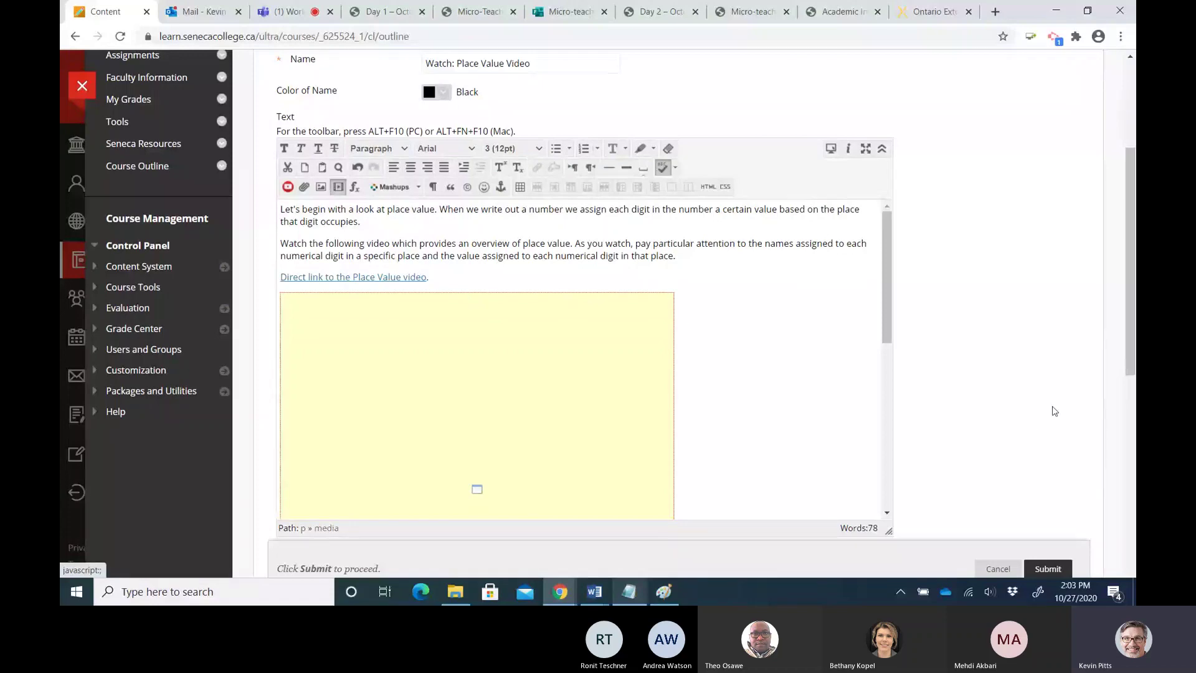
{"action": "mouse_move", "coordinate": [1127, 345]}
{"action": "left_mouse_down"}
{"action": "mouse_move", "coordinate": [1132, 422]}
{"action": "mouse_move", "coordinate": [1132, 325]}
{"action": "left_mouse_up"}
Add an empty line at the very top of the item text
{"action": "key", "text": "ctrl+Home"}
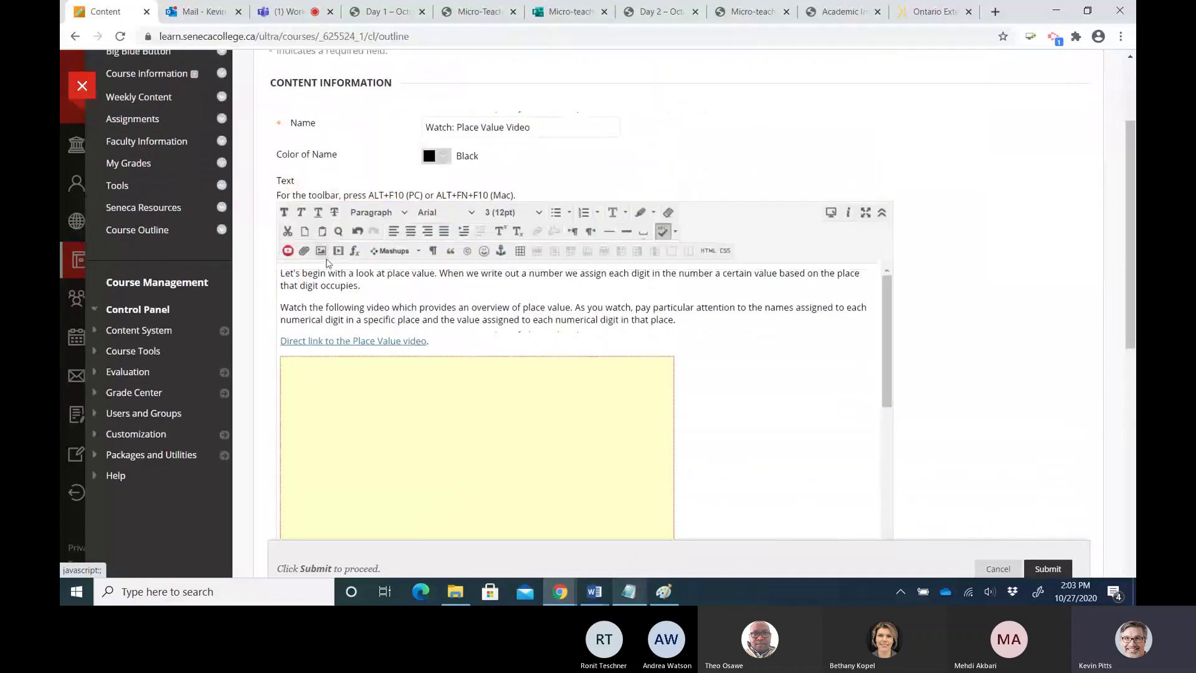
{"action": "key", "text": "Return"}
{"action": "key", "text": "Up"}
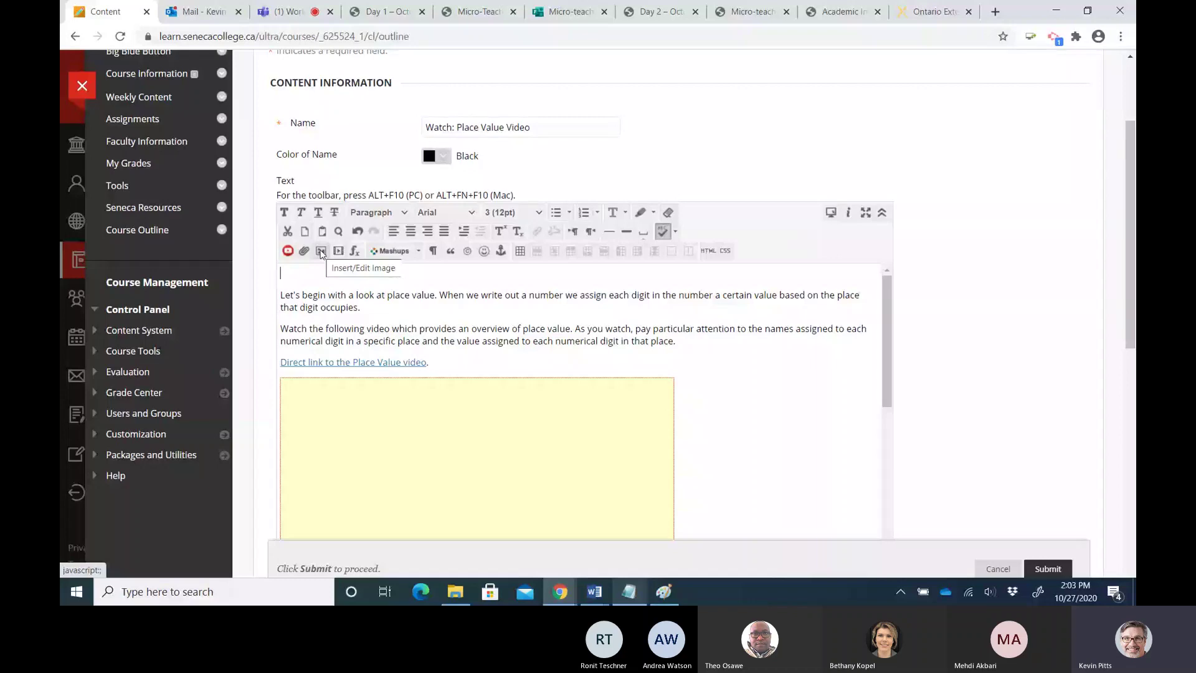
Insert the video-watch.png icon, described as a YouTube play button representing a video to watch
{"action": "left_click", "coordinate": [320, 251]}
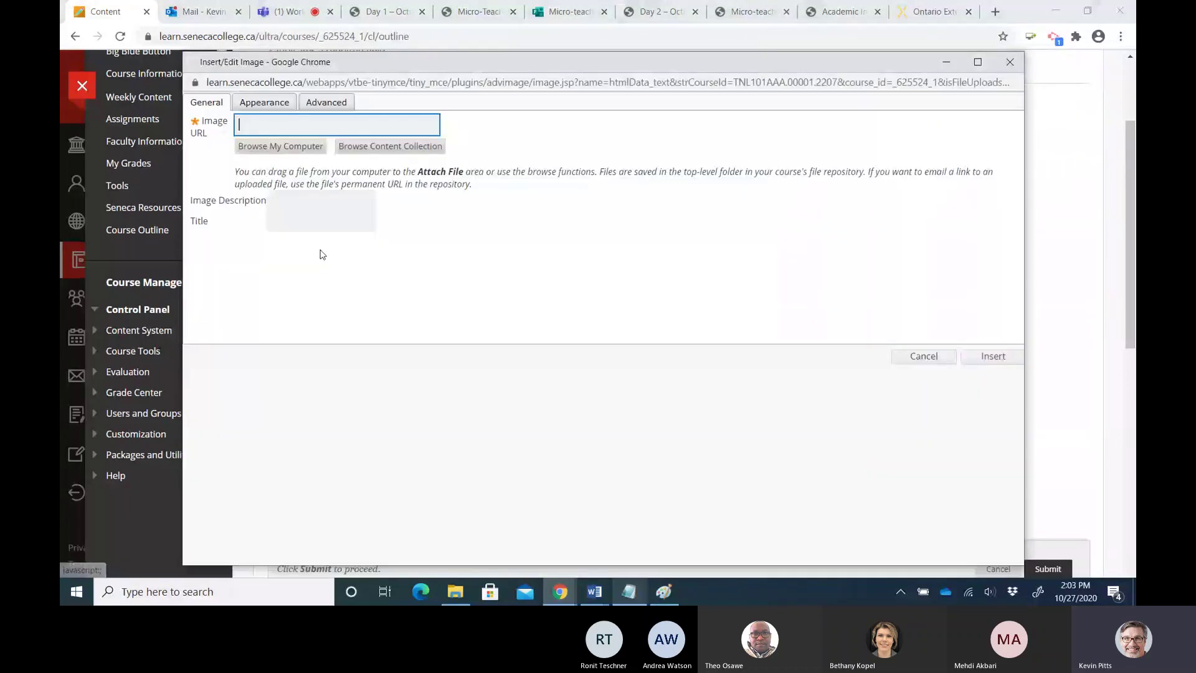
{"action": "left_click", "coordinate": [297, 147]}
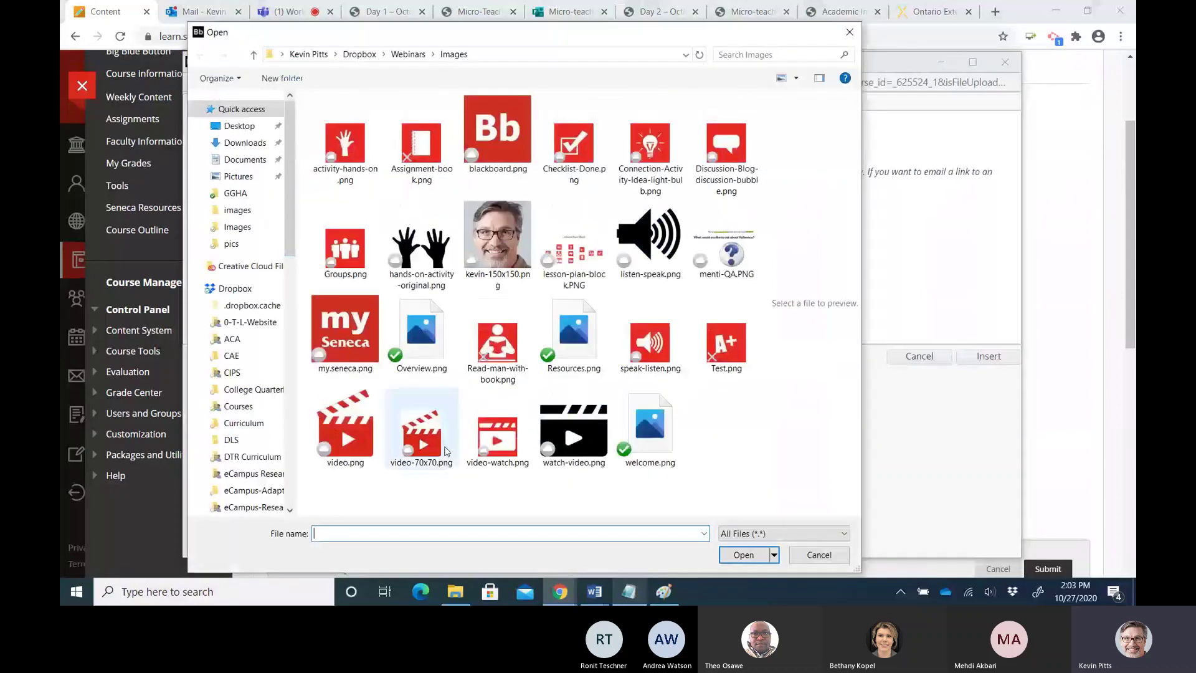
{"action": "left_click", "coordinate": [497, 435]}
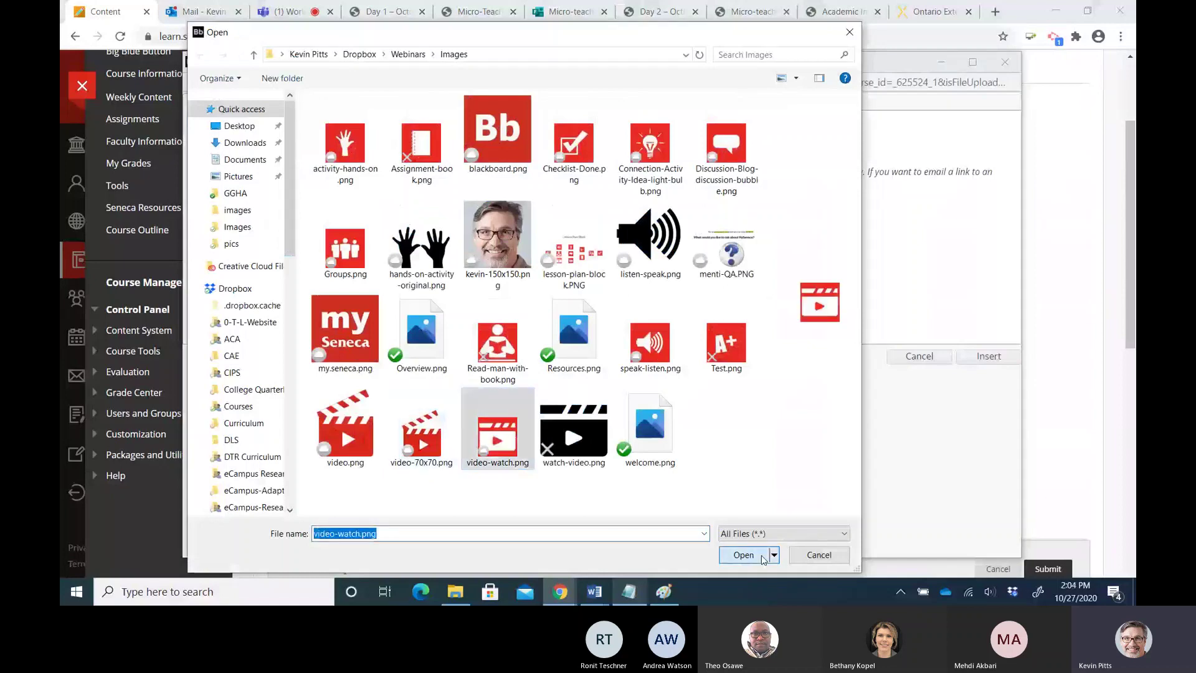
{"action": "left_click", "coordinate": [743, 555]}
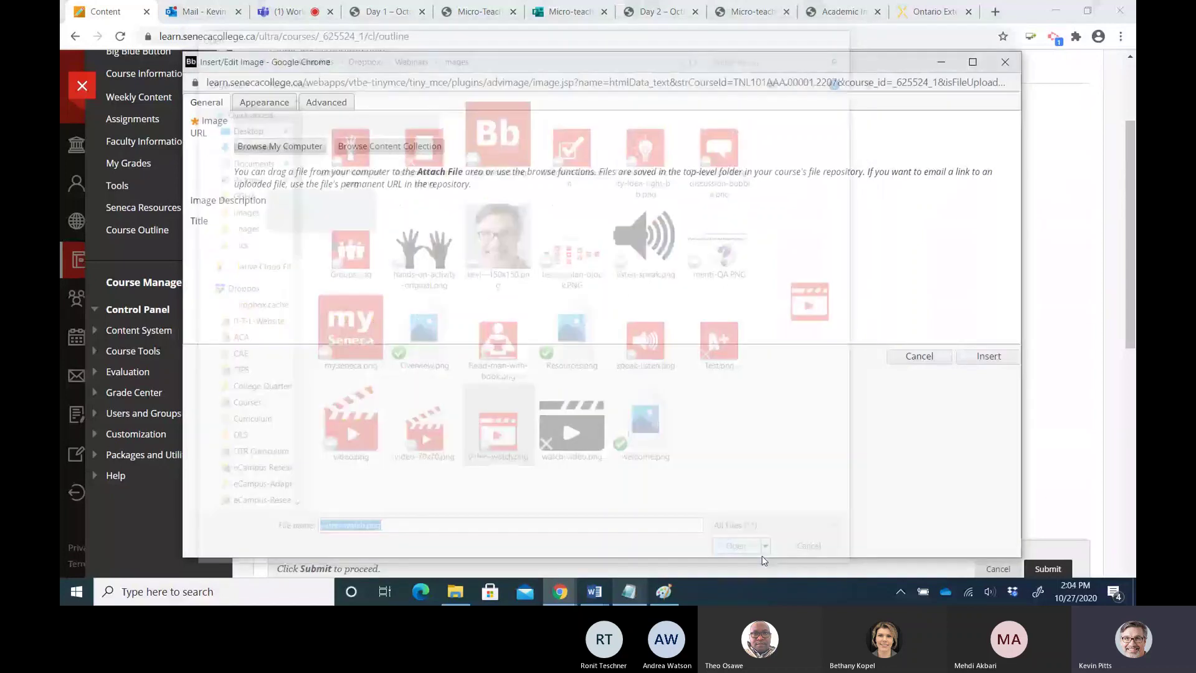
{"action": "left_click", "coordinate": [297, 215]}
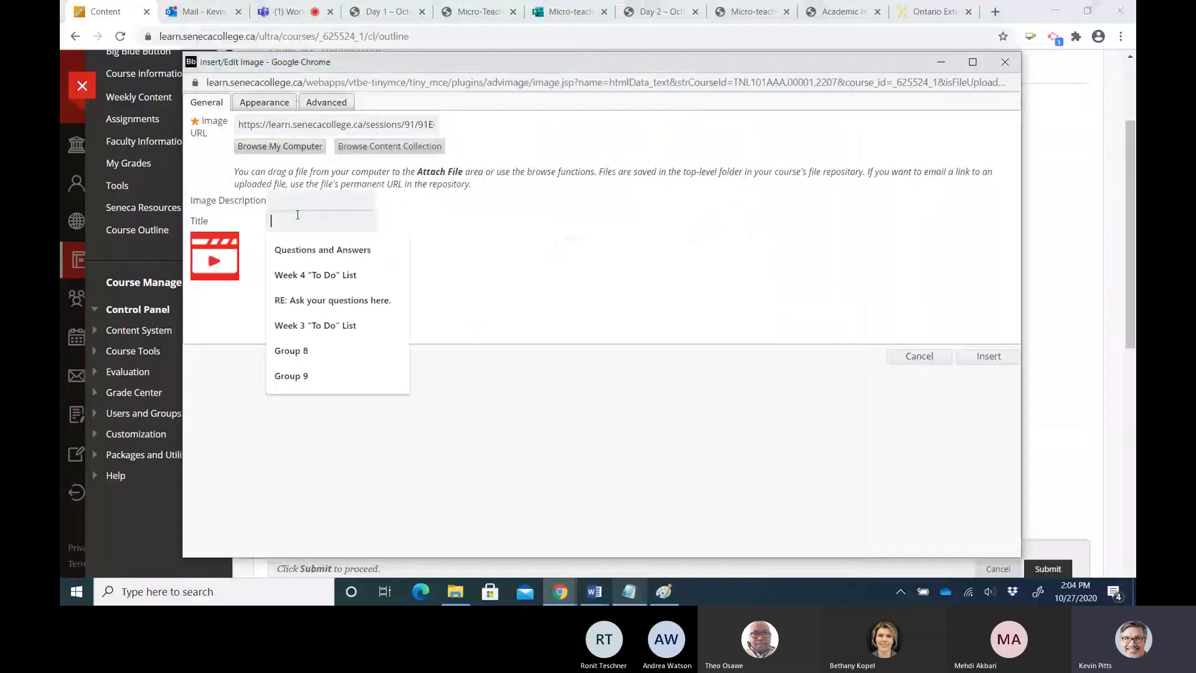
{"action": "left_click", "coordinate": [292, 200]}
{"action": "type", "text": "Ima"}
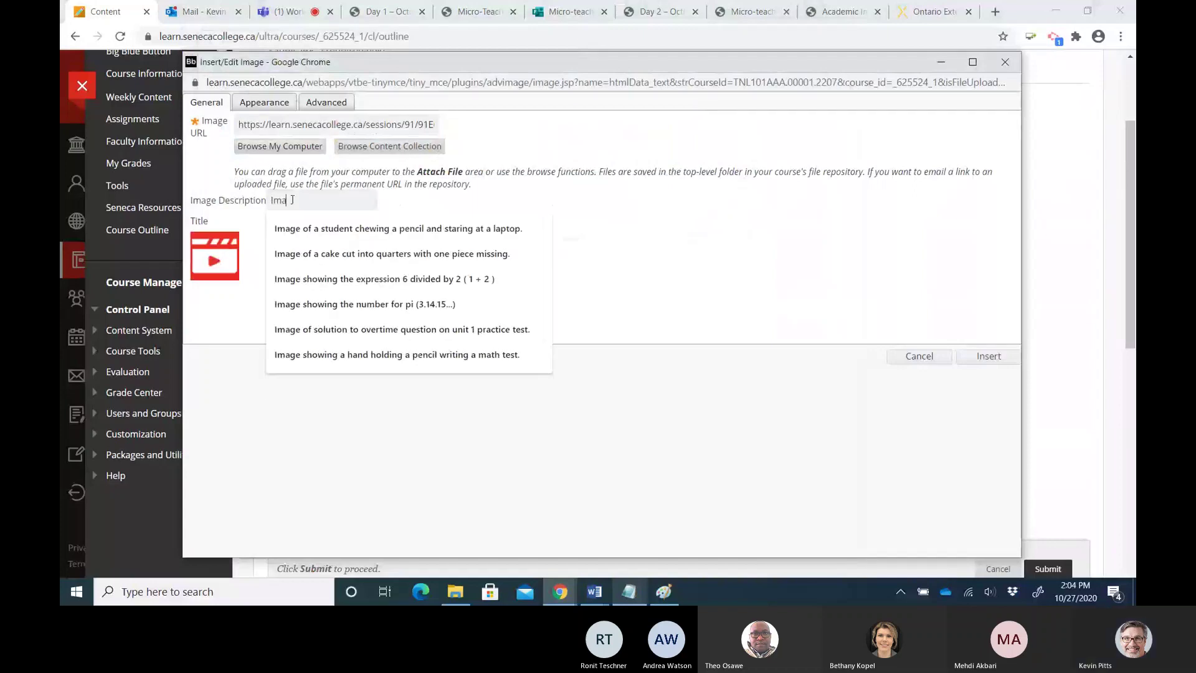
{"action": "type", "text": "ge"}
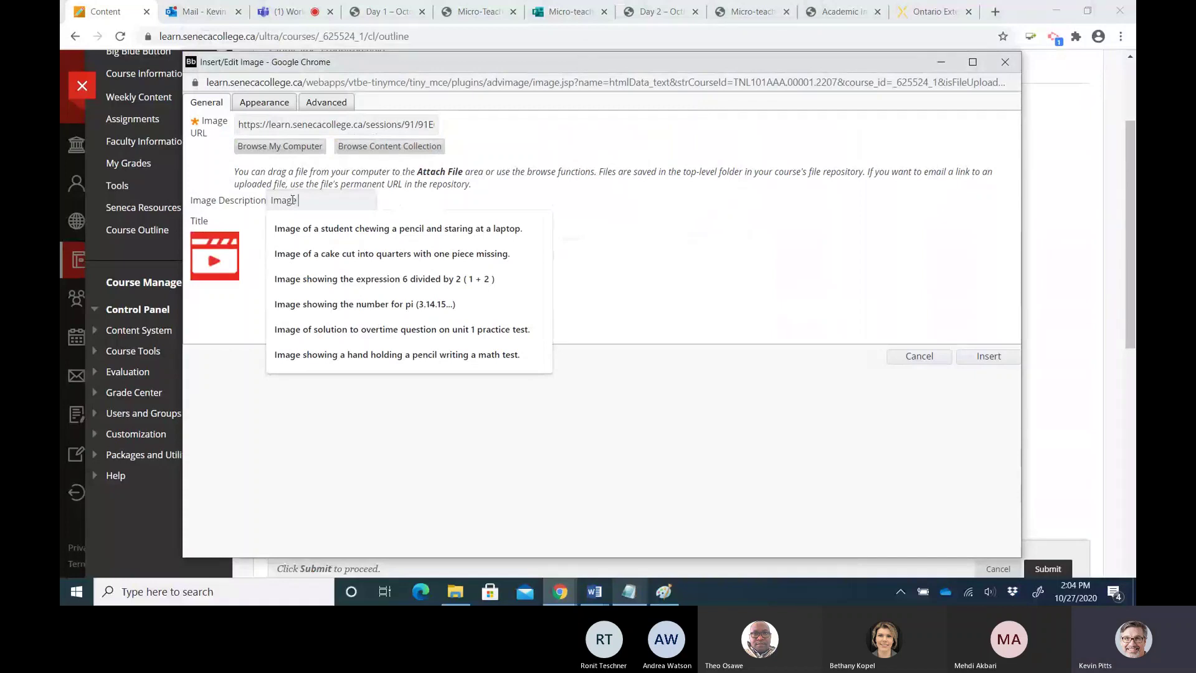
{"action": "type", "text": " showing You"}
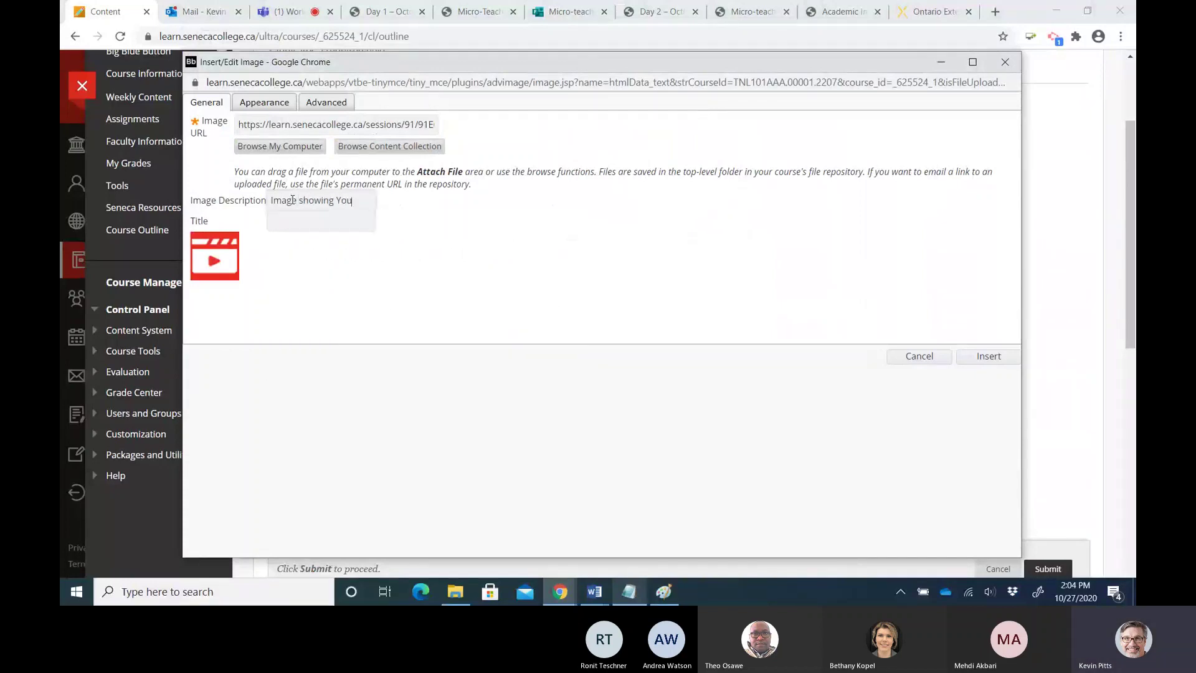
{"action": "type", "text": "Tube play"}
{"action": "type", "text": " butt"}
{"action": "type", "text": "o"}
{"action": "type", "text": "n representing watc"}
{"action": "key", "text": "BackSpace"}
{"action": "key", "text": "BackSpace"}
{"action": "key", "text": "BackSpace"}
{"action": "key", "text": "BackSpace"}
{"action": "key", "text": "BackSpace"}
{"action": "type", "text": "a vid"}
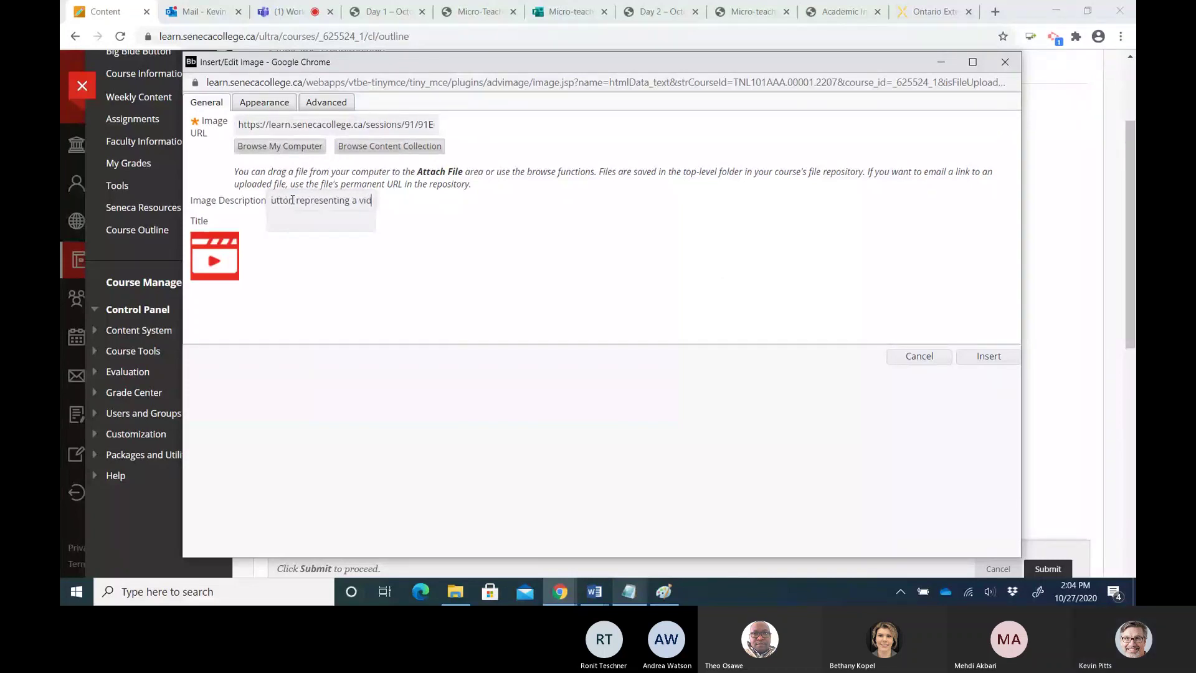
{"action": "type", "text": "eo to watch"}
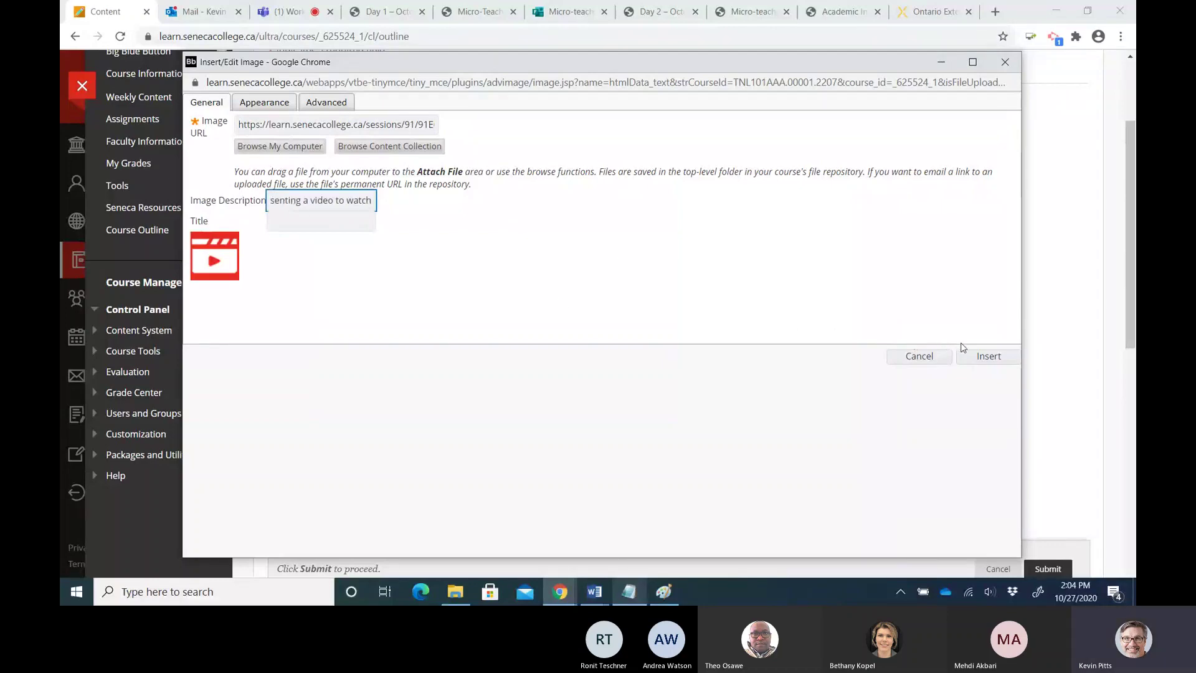
{"action": "left_click", "coordinate": [979, 358]}
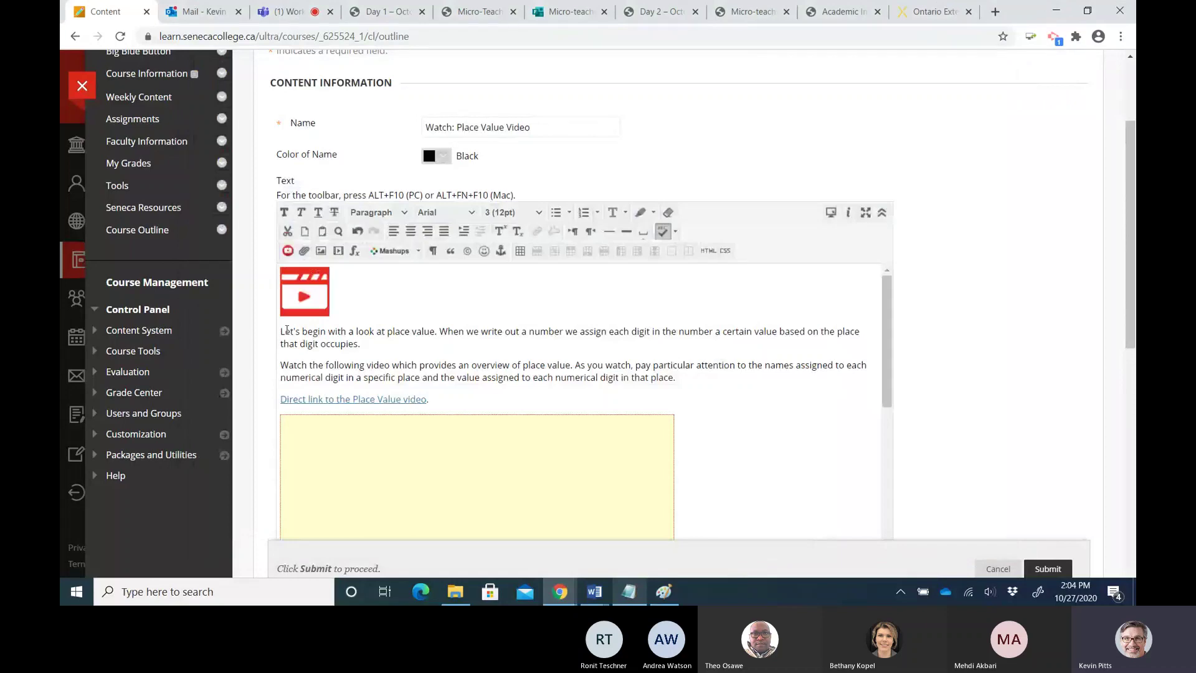
Make the paragraphs and video link line 14pt, then submit the Watch: Place Value Video item
{"action": "left_click_drag", "start_coordinate": [280, 331], "coordinate": [430, 399]}
{"action": "left_click", "coordinate": [501, 214]}
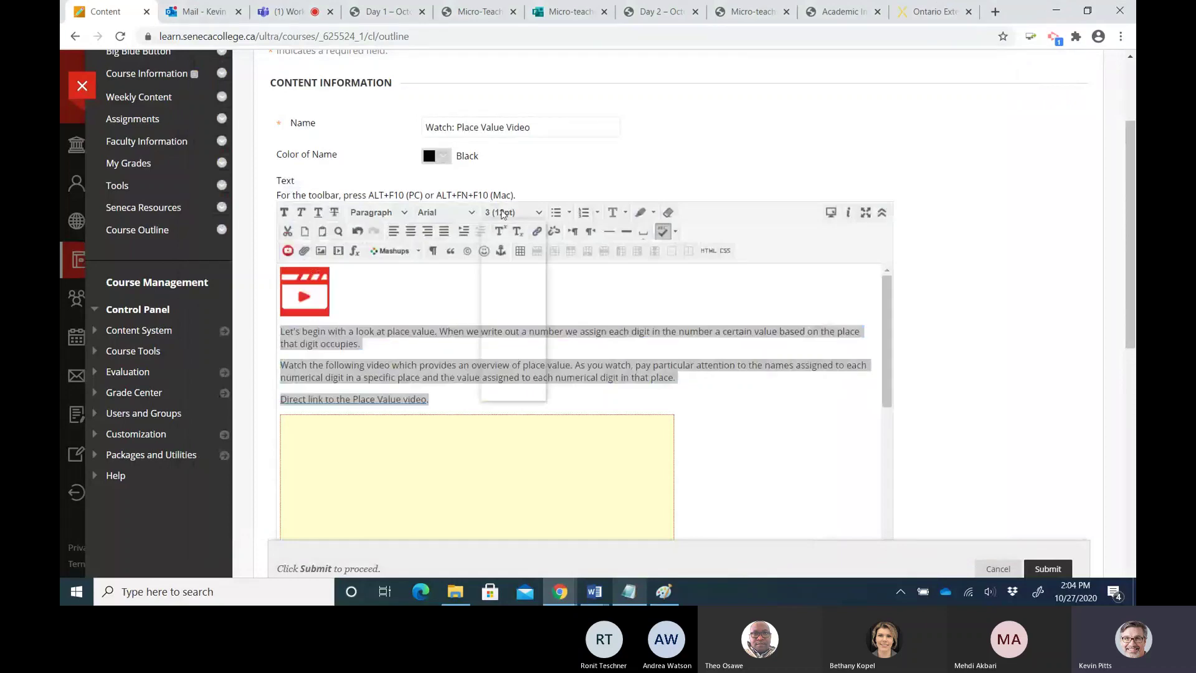
{"action": "left_click", "coordinate": [512, 322]}
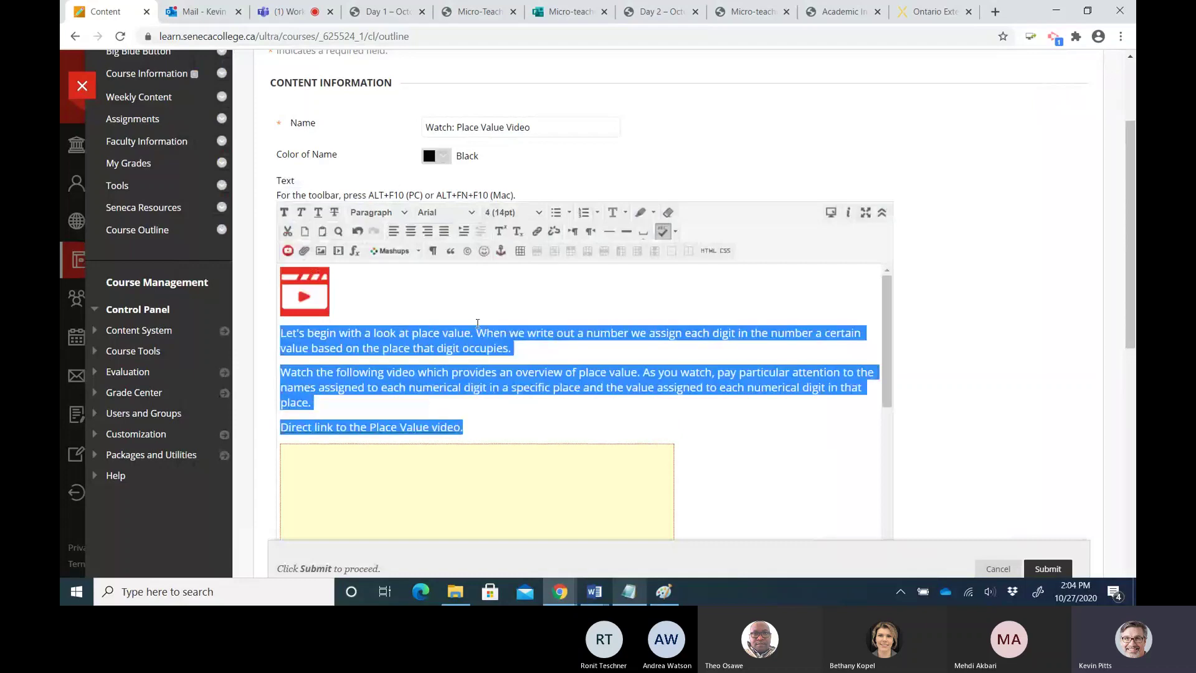
{"action": "left_click", "coordinate": [455, 333]}
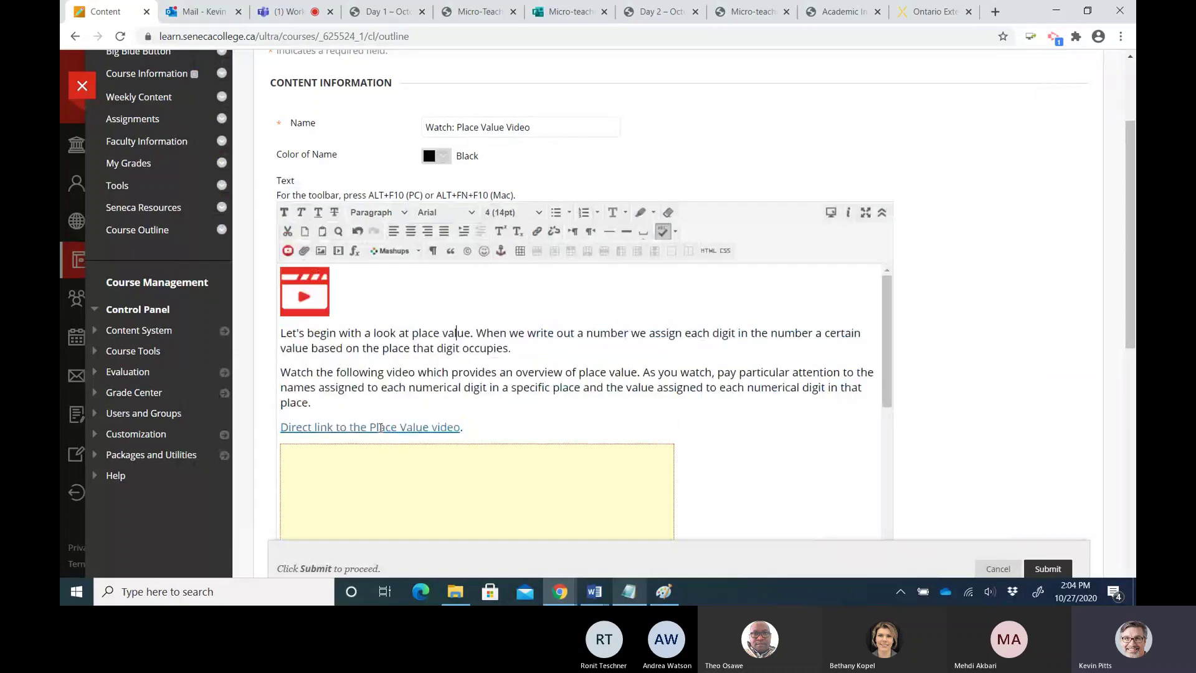
{"action": "scroll", "coordinate": [380, 427], "scroll_direction": "down", "scroll_amount": 5}
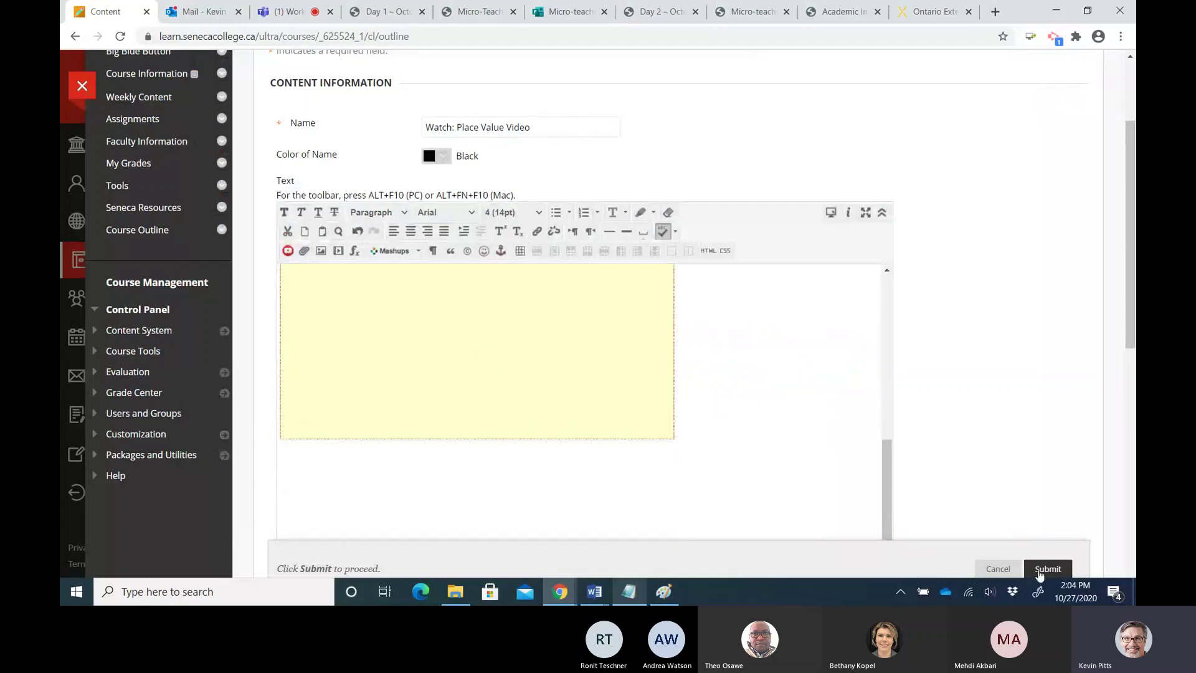
{"action": "left_click", "coordinate": [1039, 569]}
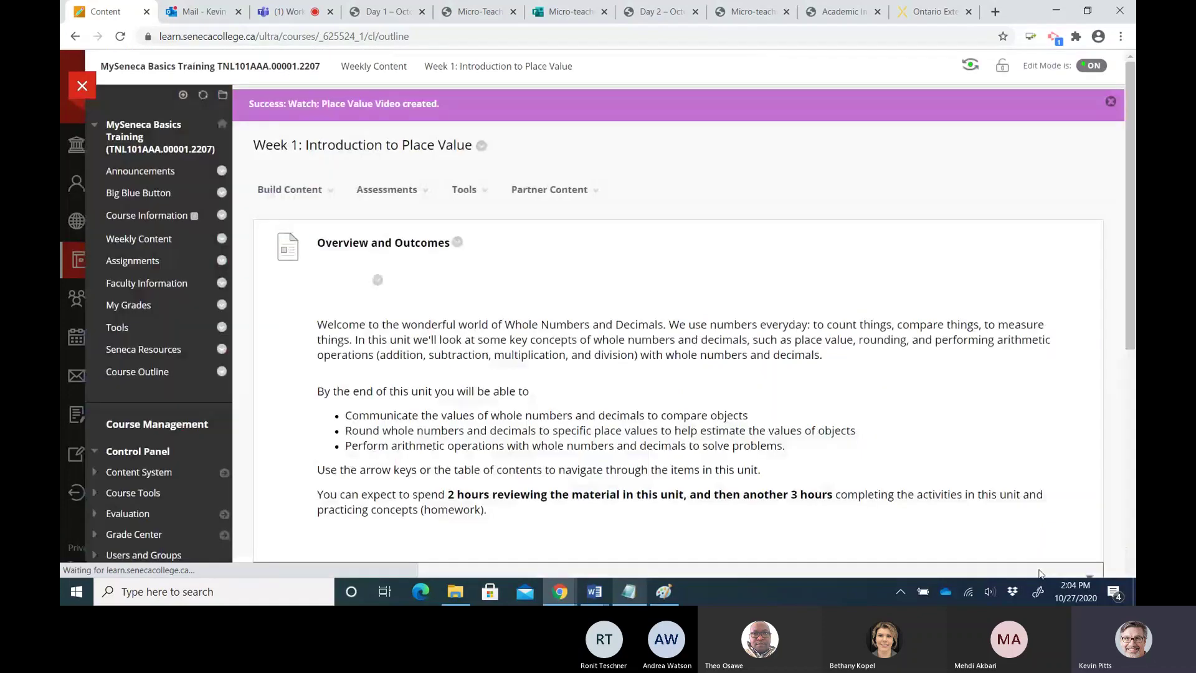
{"action": "scroll", "coordinate": [802, 358], "scroll_direction": "down", "scroll_amount": 5}
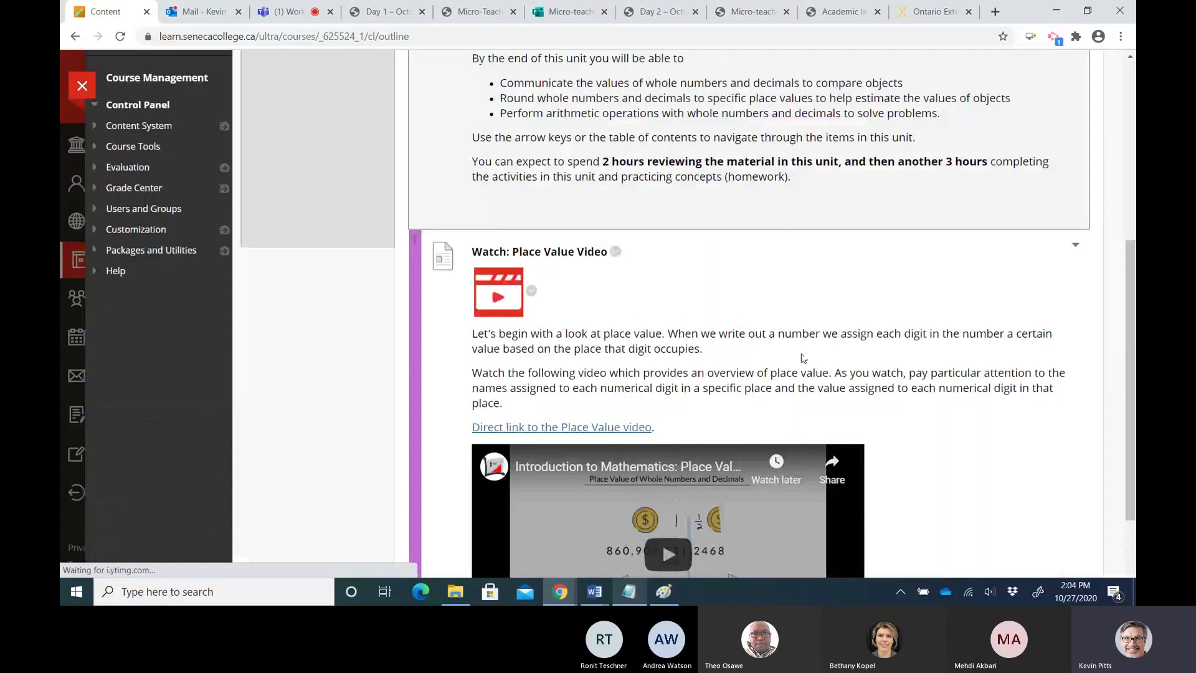
{"action": "scroll", "coordinate": [802, 358], "scroll_direction": "down", "scroll_amount": 2}
{"action": "left_click_drag", "start_coordinate": [495, 180], "coordinate": [540, 303]}
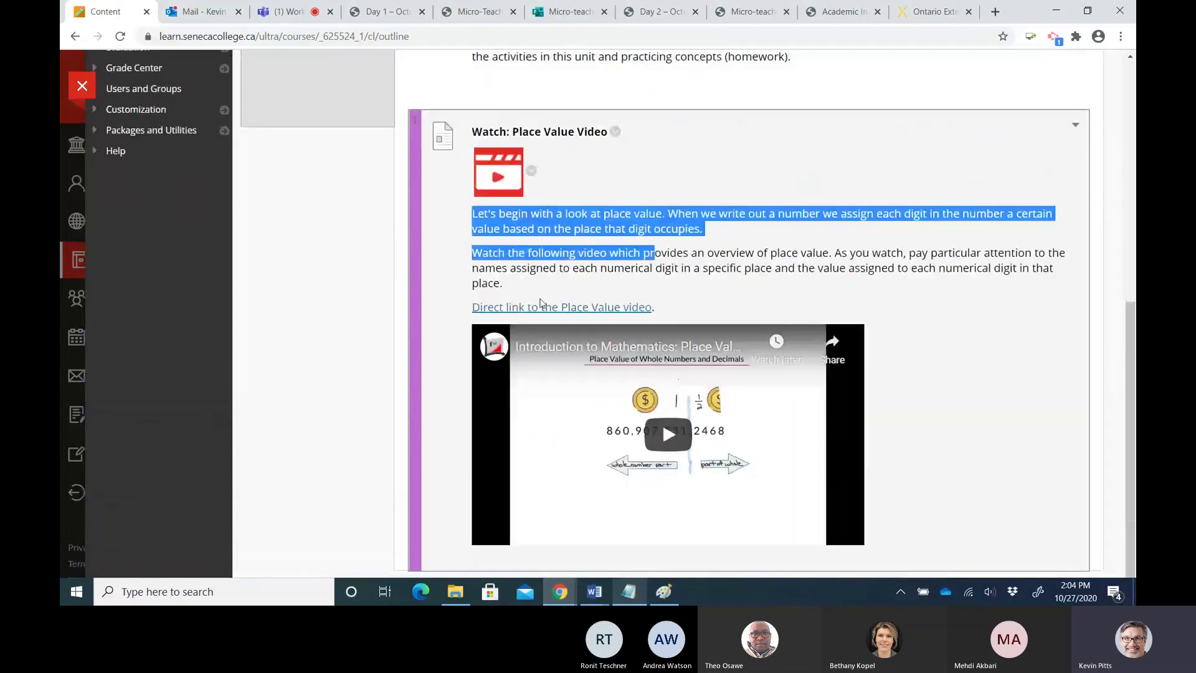
{"action": "left_click", "coordinate": [502, 536]}
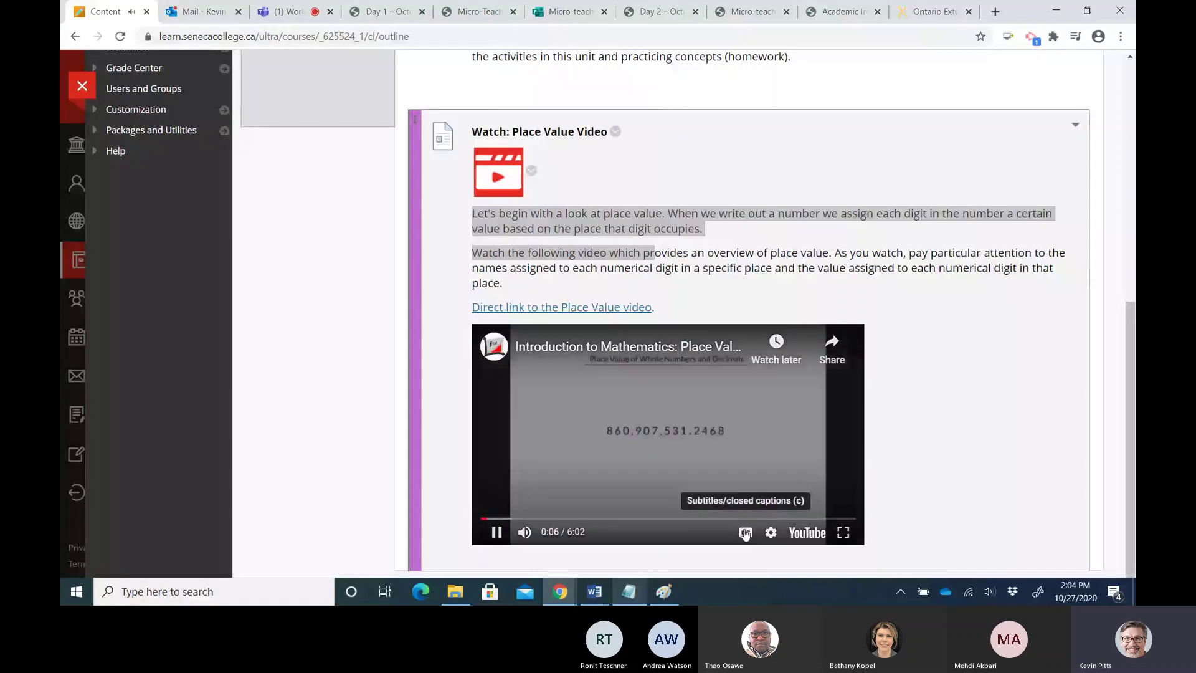
{"action": "left_click", "coordinate": [745, 533]}
{"action": "left_click", "coordinate": [496, 532]}
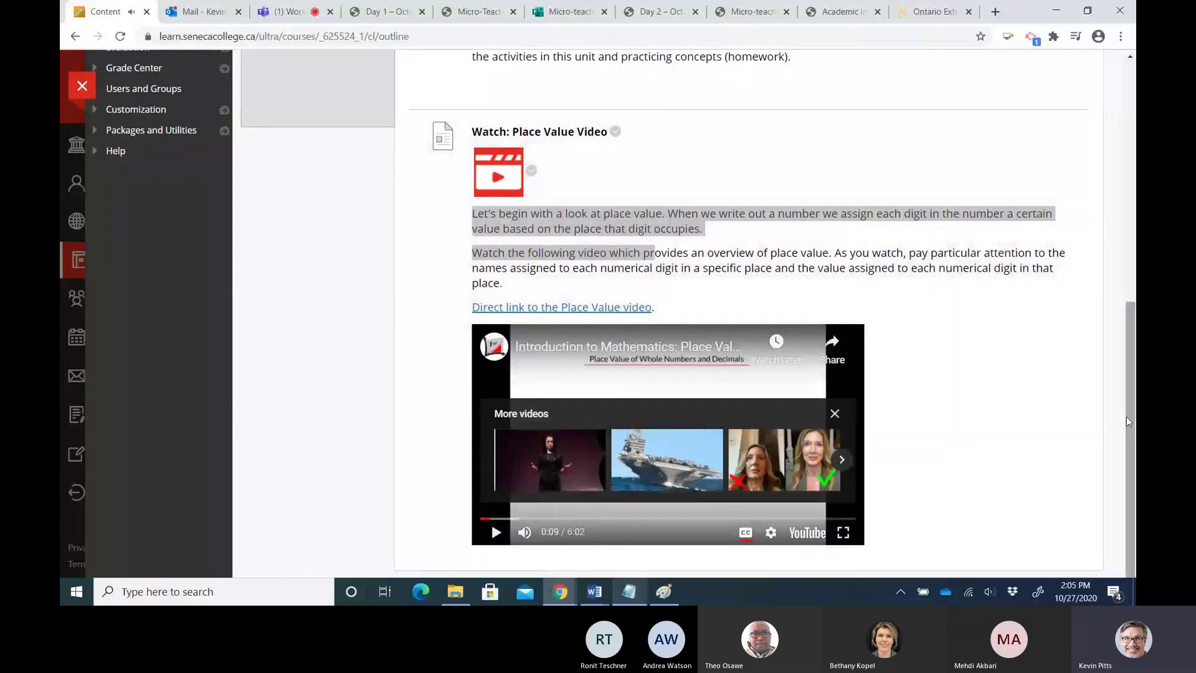
{"action": "left_click_drag", "start_coordinate": [1126, 417], "coordinate": [1123, 187]}
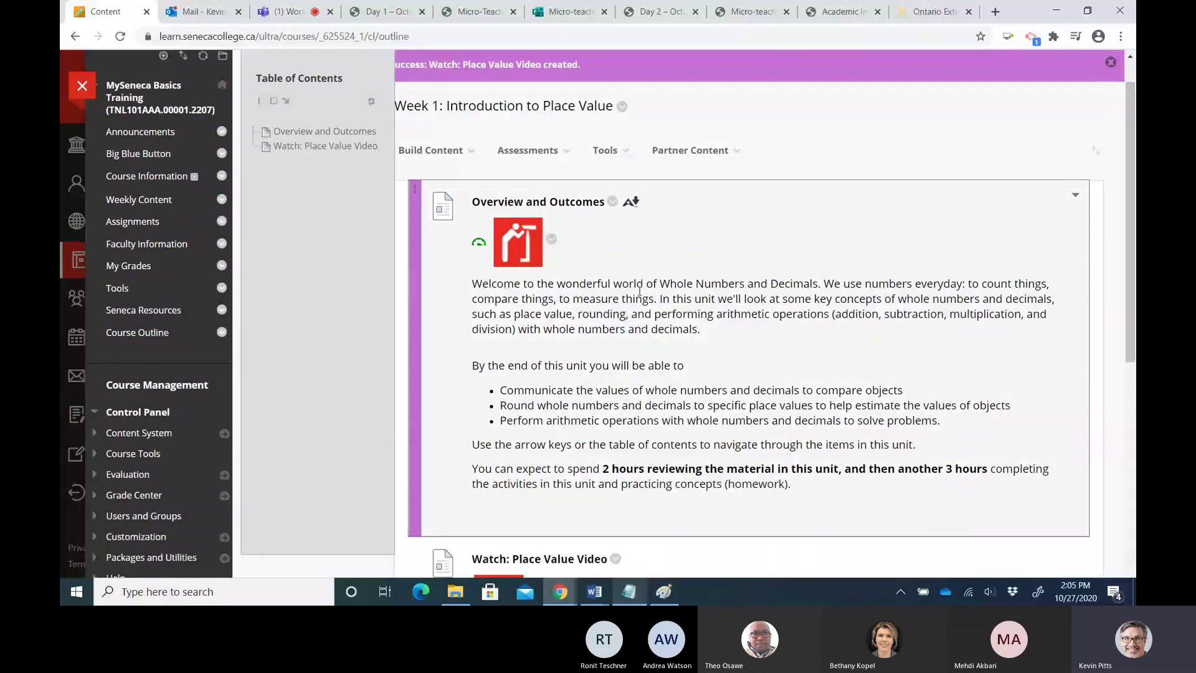
{"action": "scroll", "coordinate": [639, 291], "scroll_direction": "down", "scroll_amount": 5}
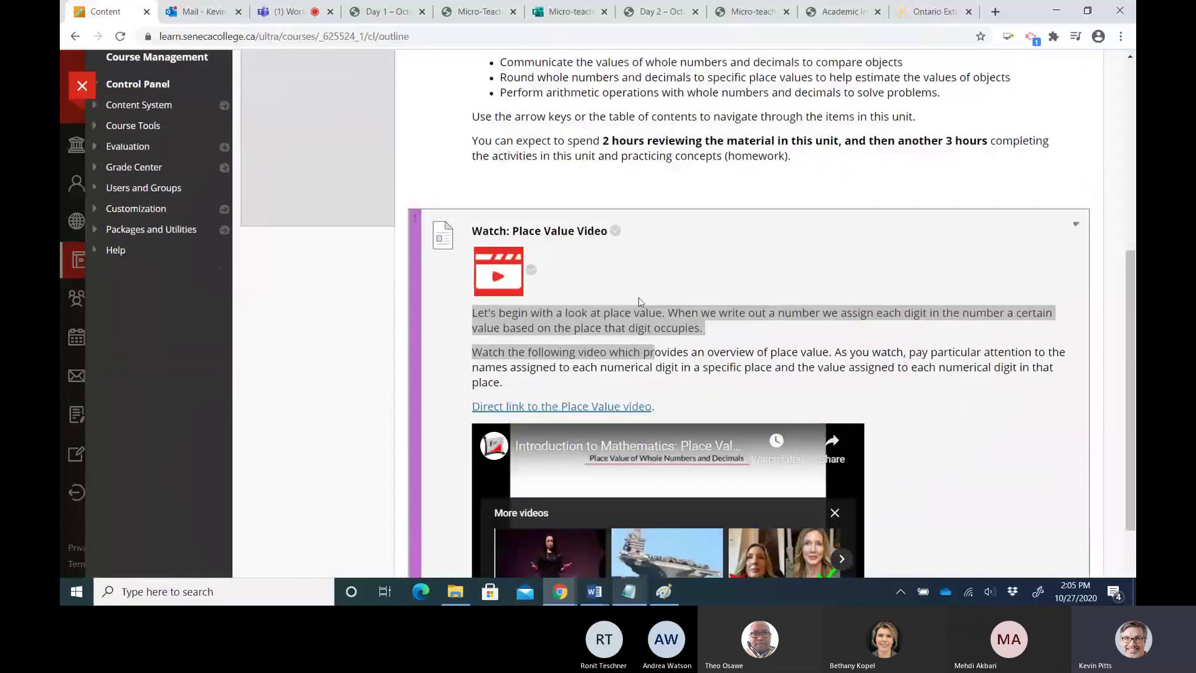
{"action": "scroll", "coordinate": [639, 299], "scroll_direction": "up", "scroll_amount": 6}
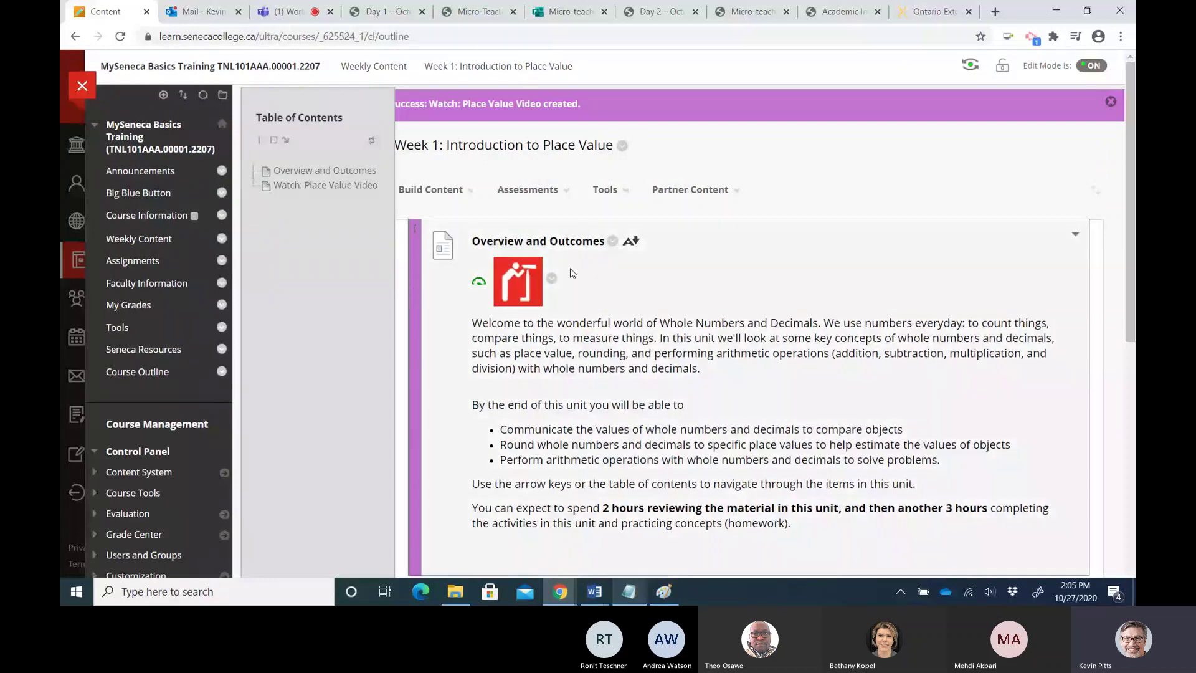
Create a Week 1 item named 'Self Check: Try the Place Value Quiz' and start inserting an image into its text
{"action": "left_click", "coordinate": [445, 191]}
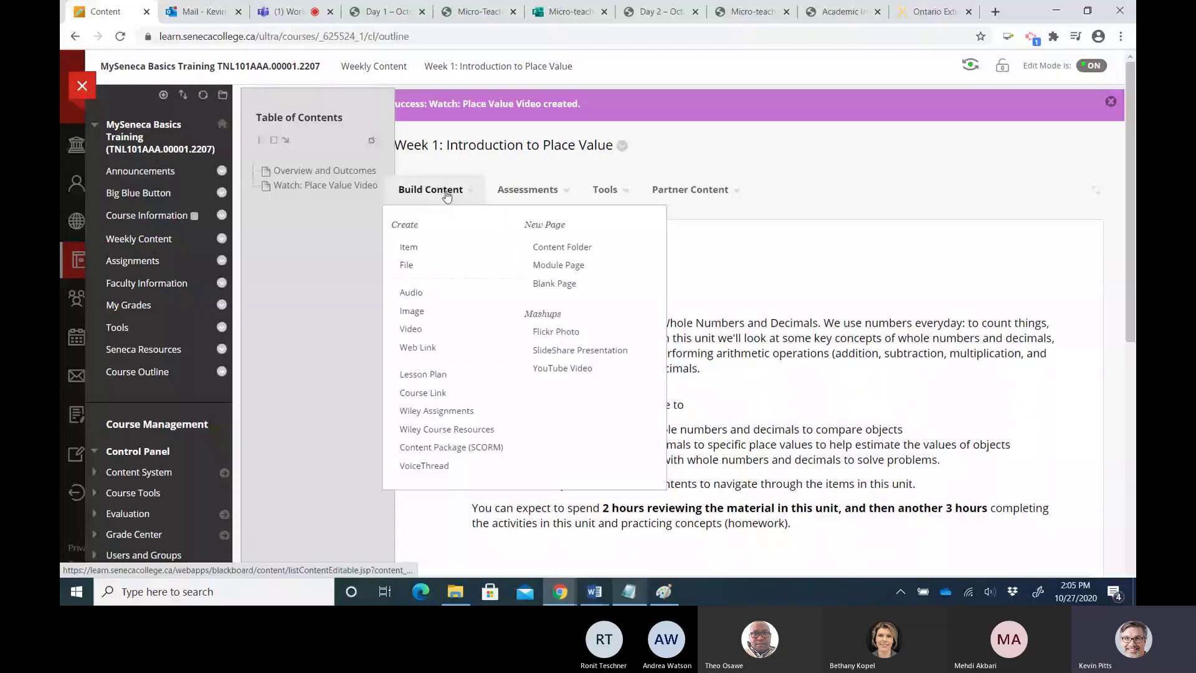
{"action": "left_click", "coordinate": [421, 250]}
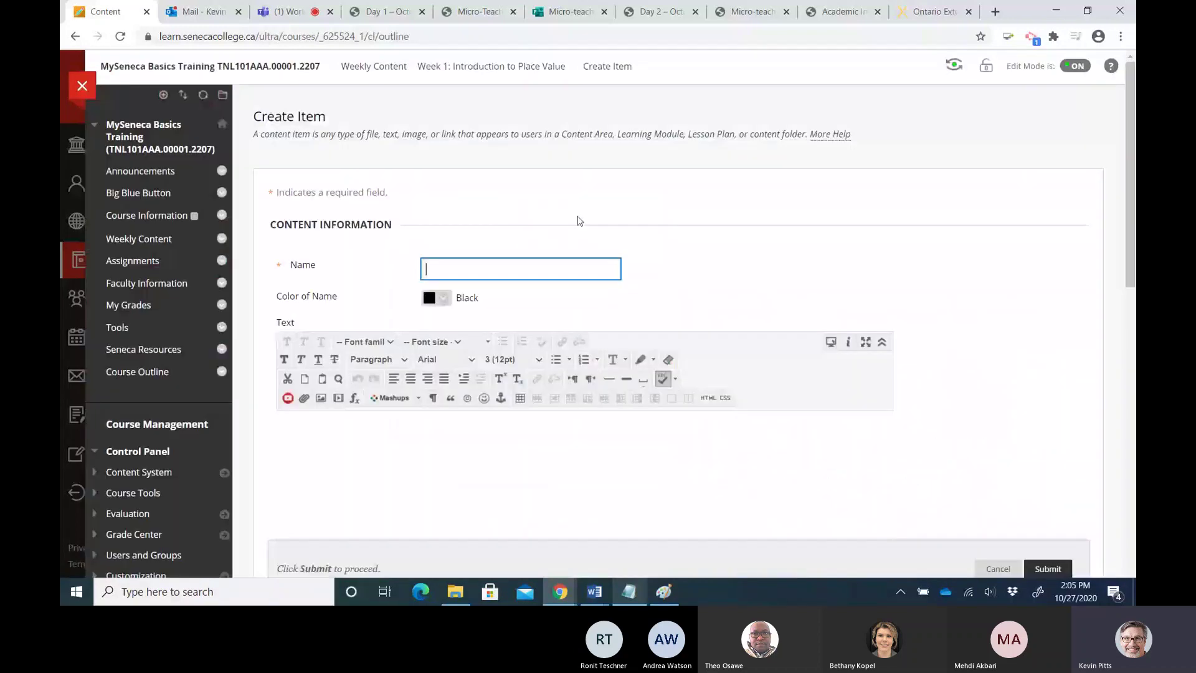
{"action": "type", "text": "Self Check"}
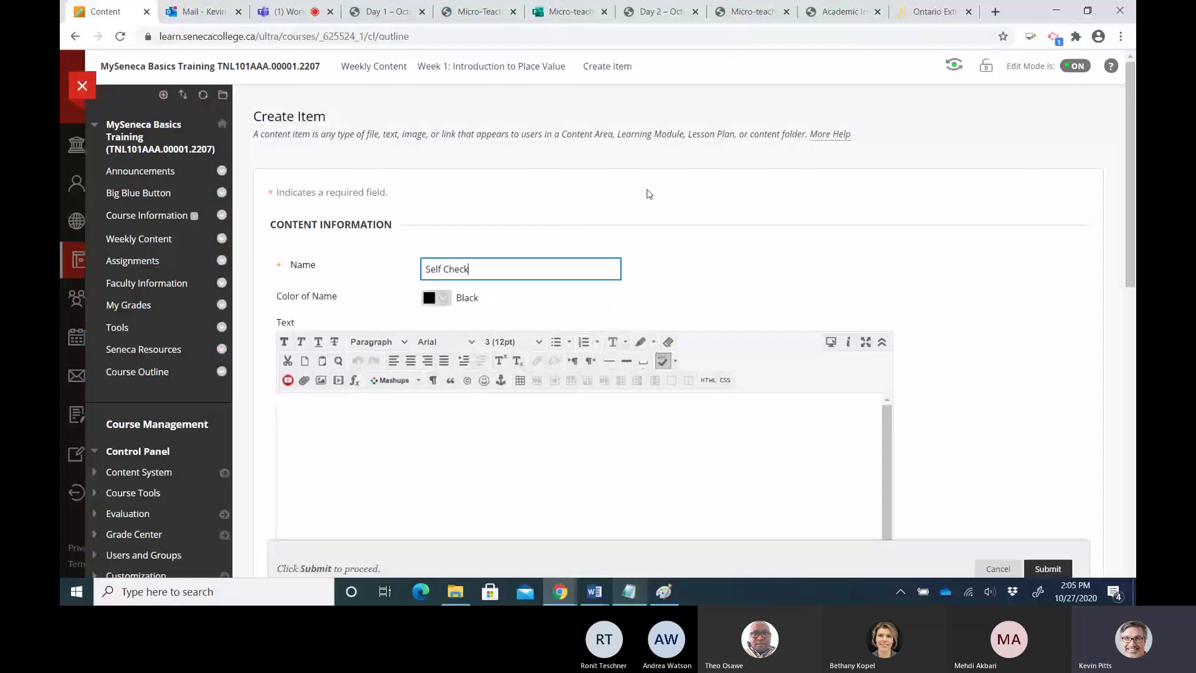
{"action": "type", "text": ": Try the Place Value Quiz"}
{"action": "left_click", "coordinate": [376, 424]}
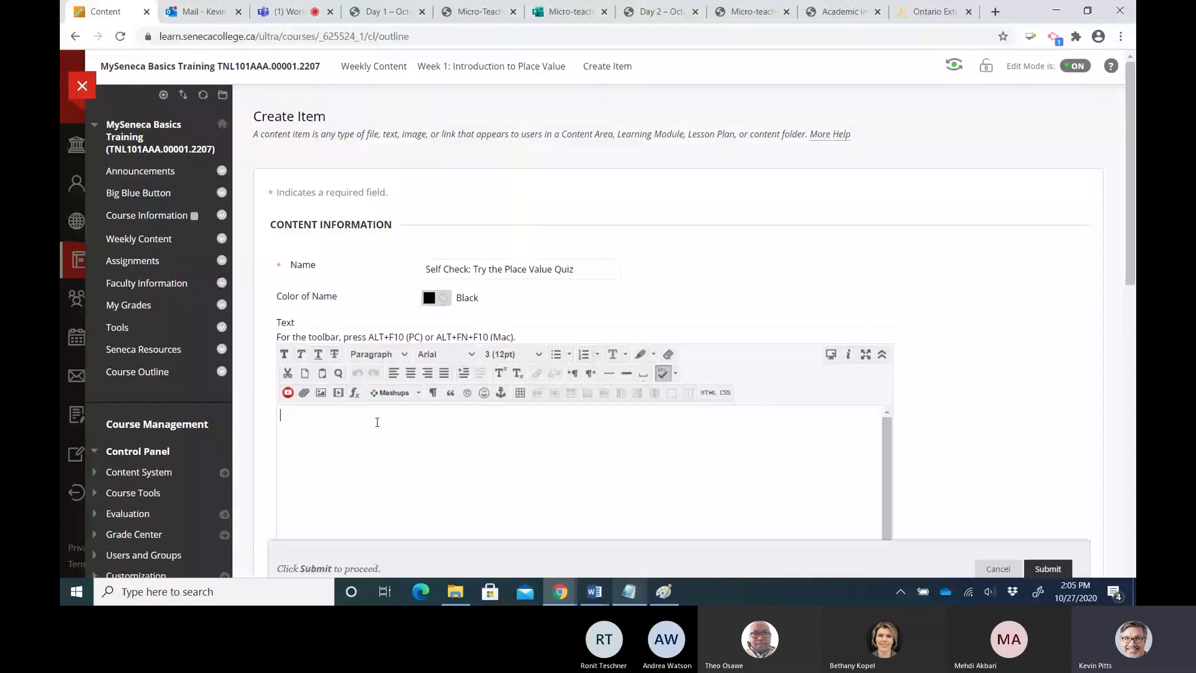
{"action": "left_click", "coordinate": [321, 396]}
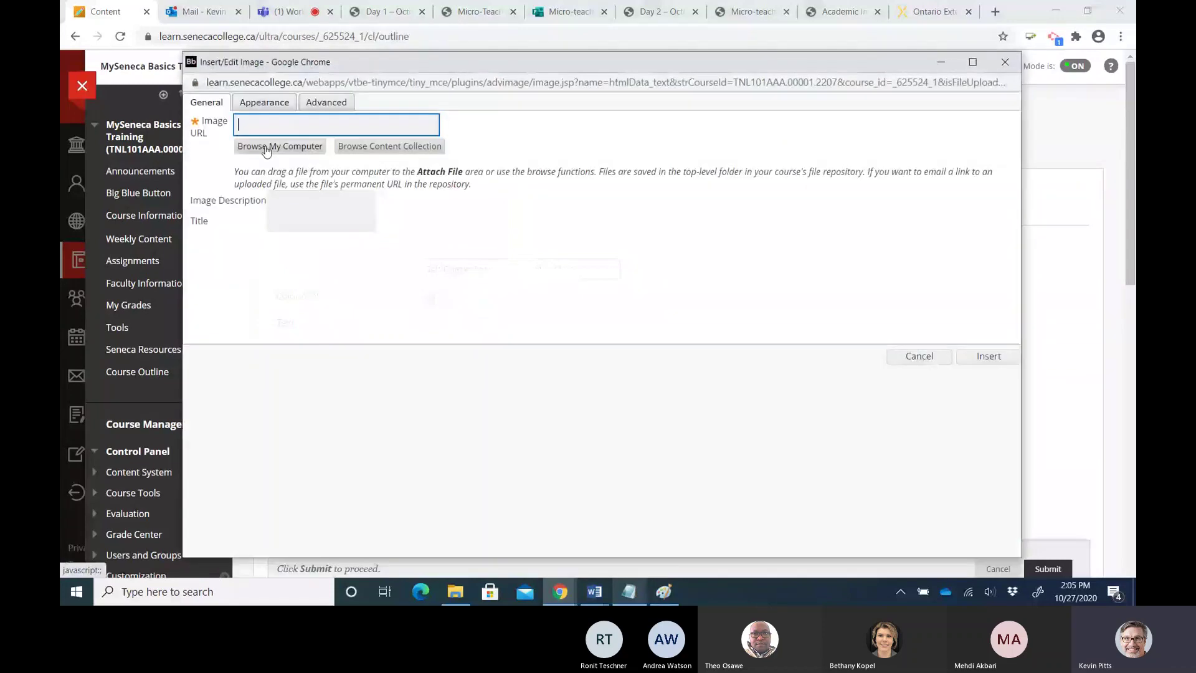
Insert the Test.png A+ icon, described as the letter A and a plus sign representing assessment
{"action": "left_click", "coordinate": [266, 149]}
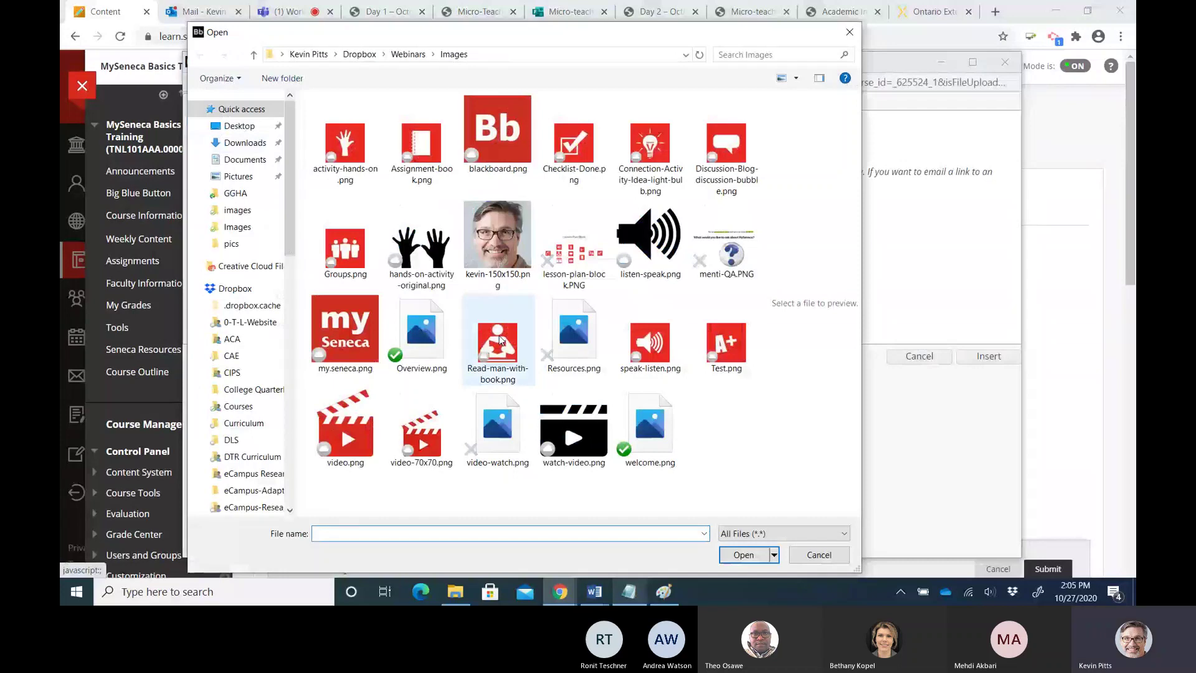
{"action": "left_click", "coordinate": [744, 345]}
{"action": "left_click", "coordinate": [753, 556]}
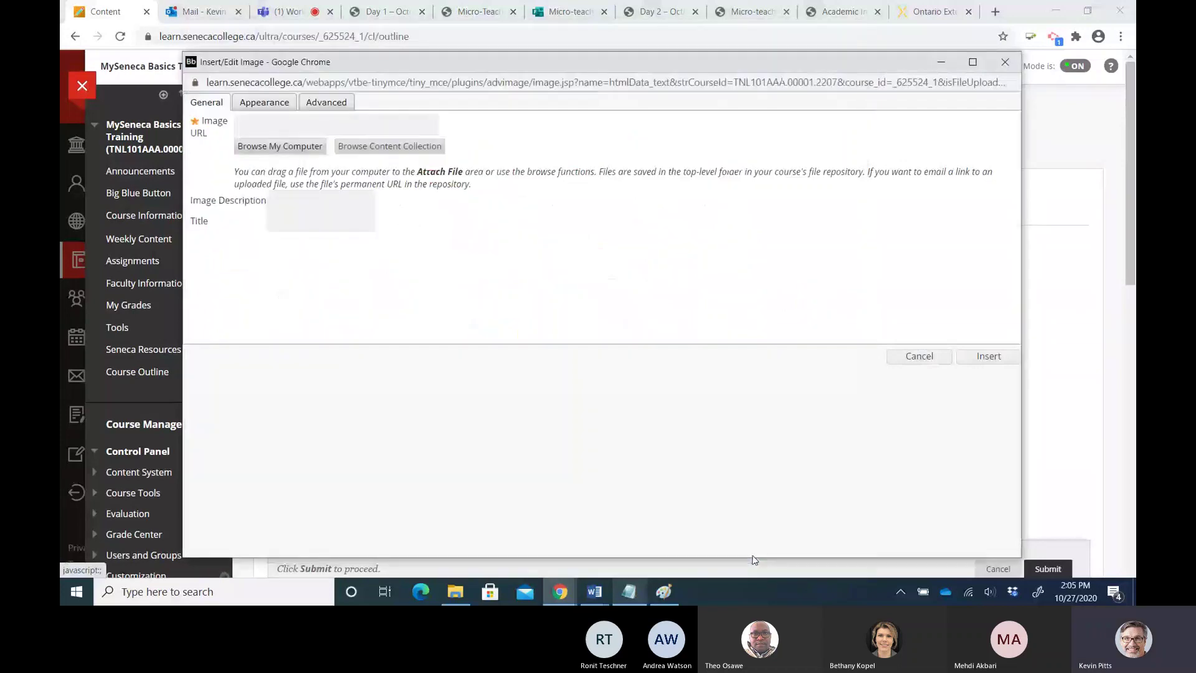
{"action": "left_click", "coordinate": [292, 201]}
{"action": "type", "text": "Image"}
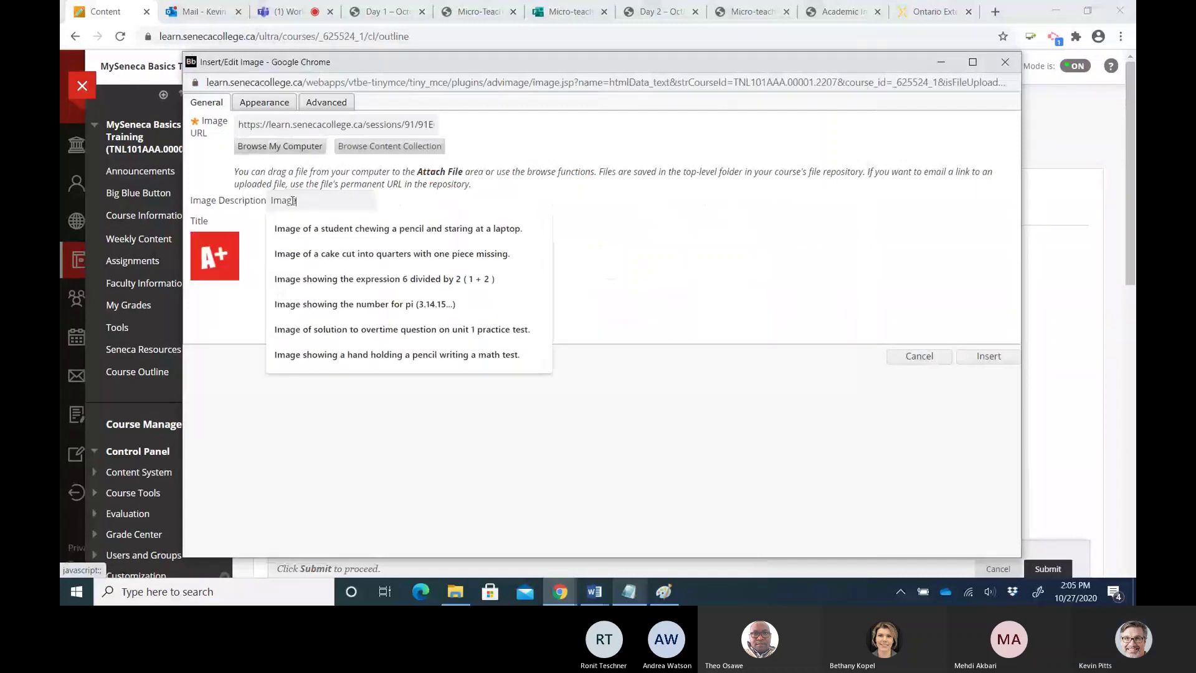
{"action": "type", "text": " showin"}
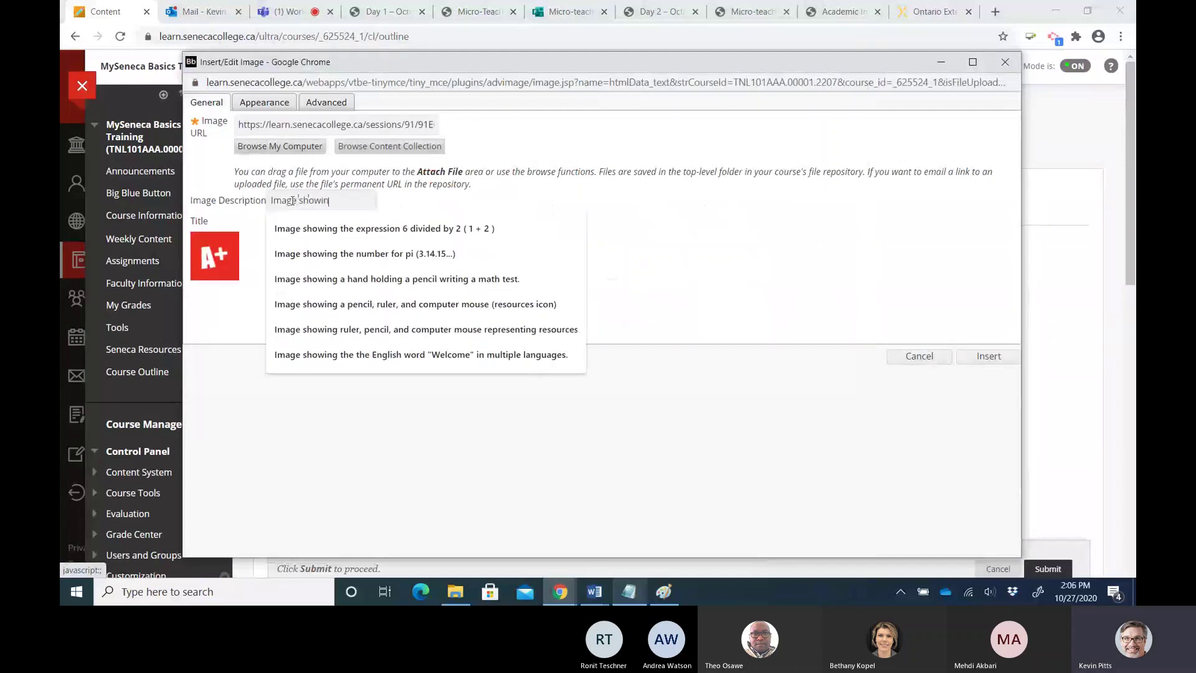
{"action": "type", "text": "g the letter "}
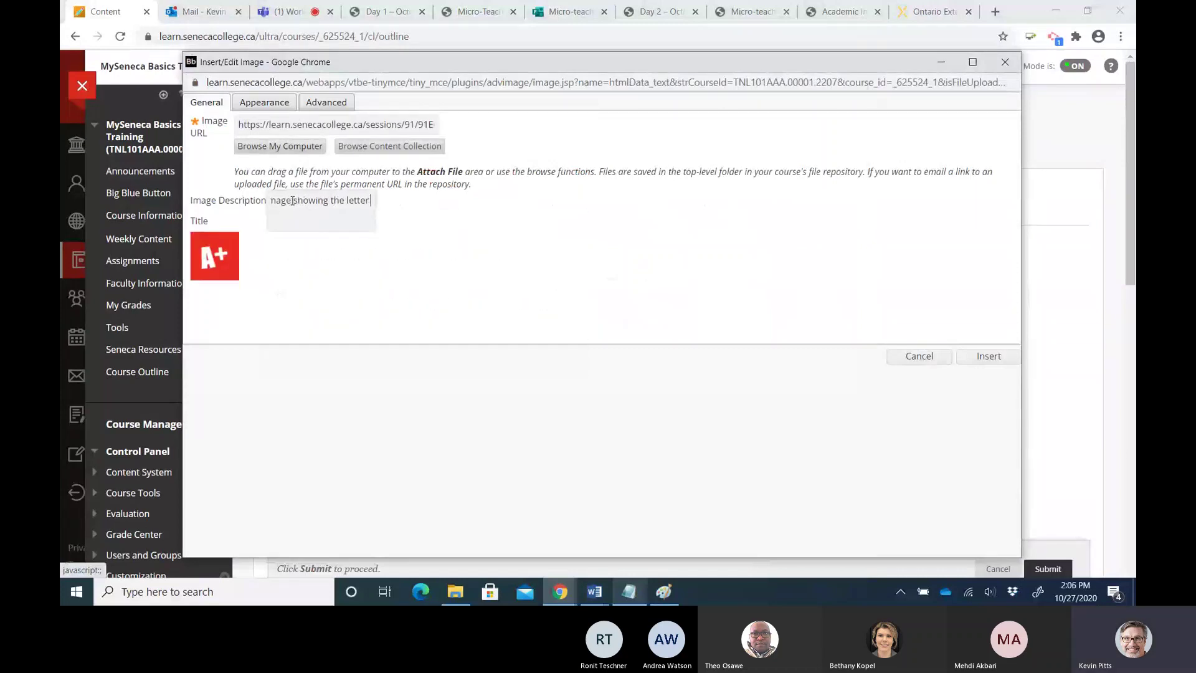
{"action": "type", "text": "A and a plus sign"}
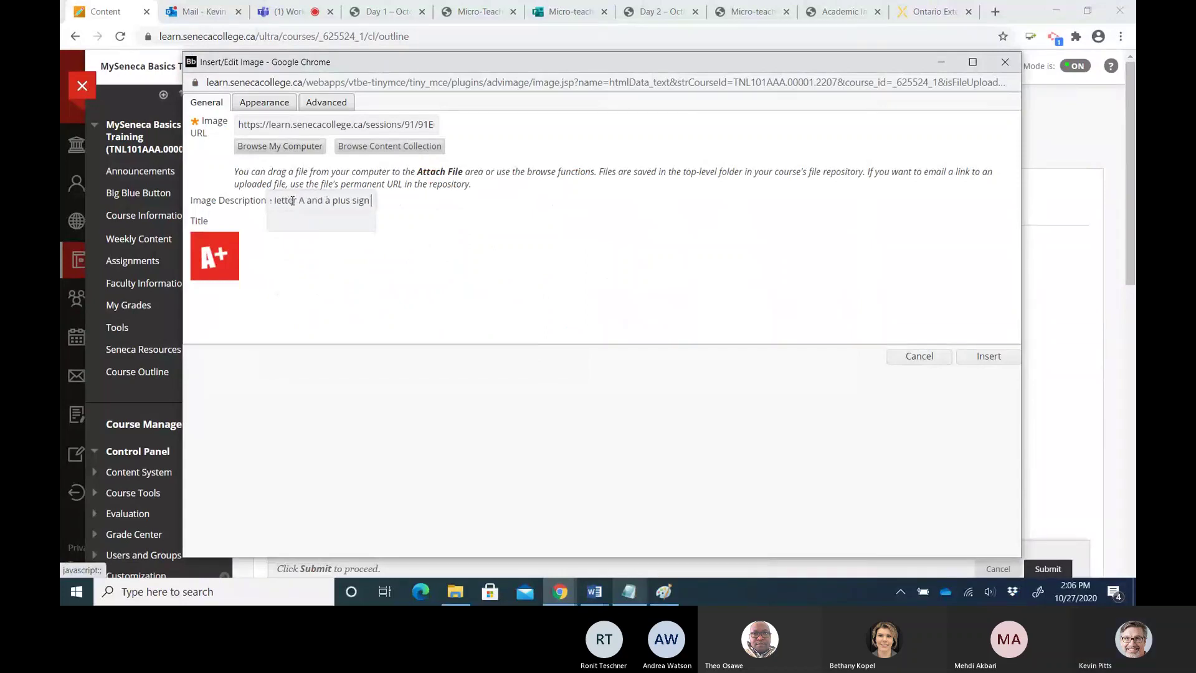
{"action": "type", "text": " representing"}
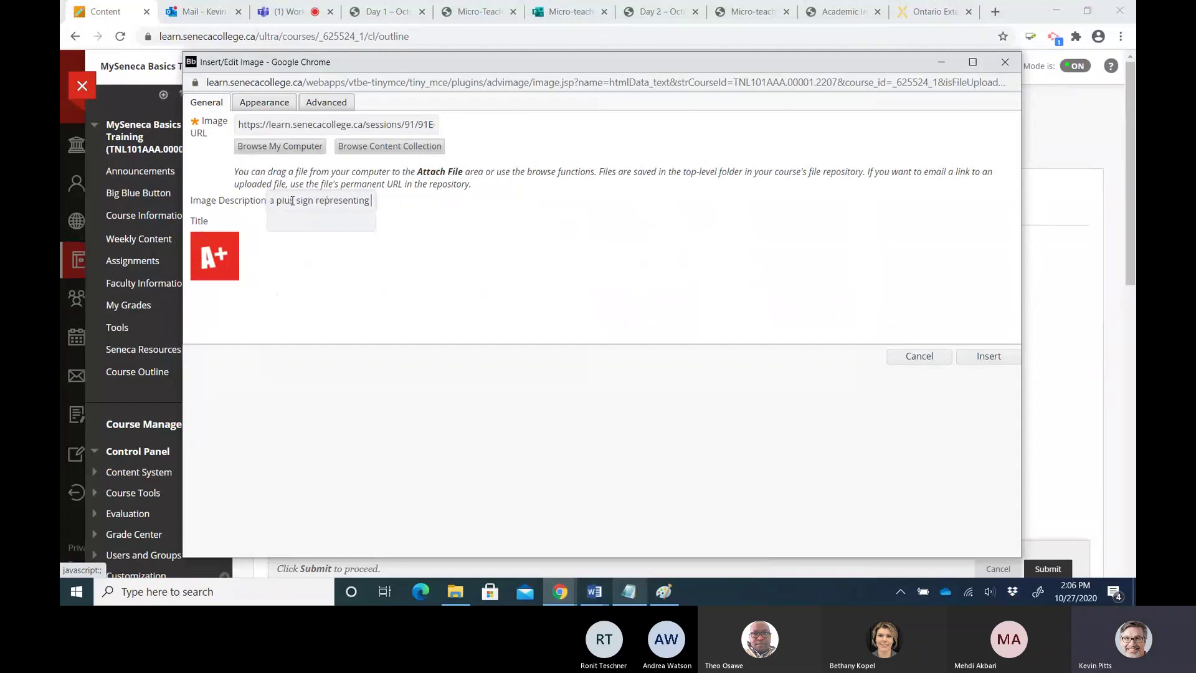
{"action": "type", "text": " assessment"}
{"action": "left_click", "coordinate": [988, 357]}
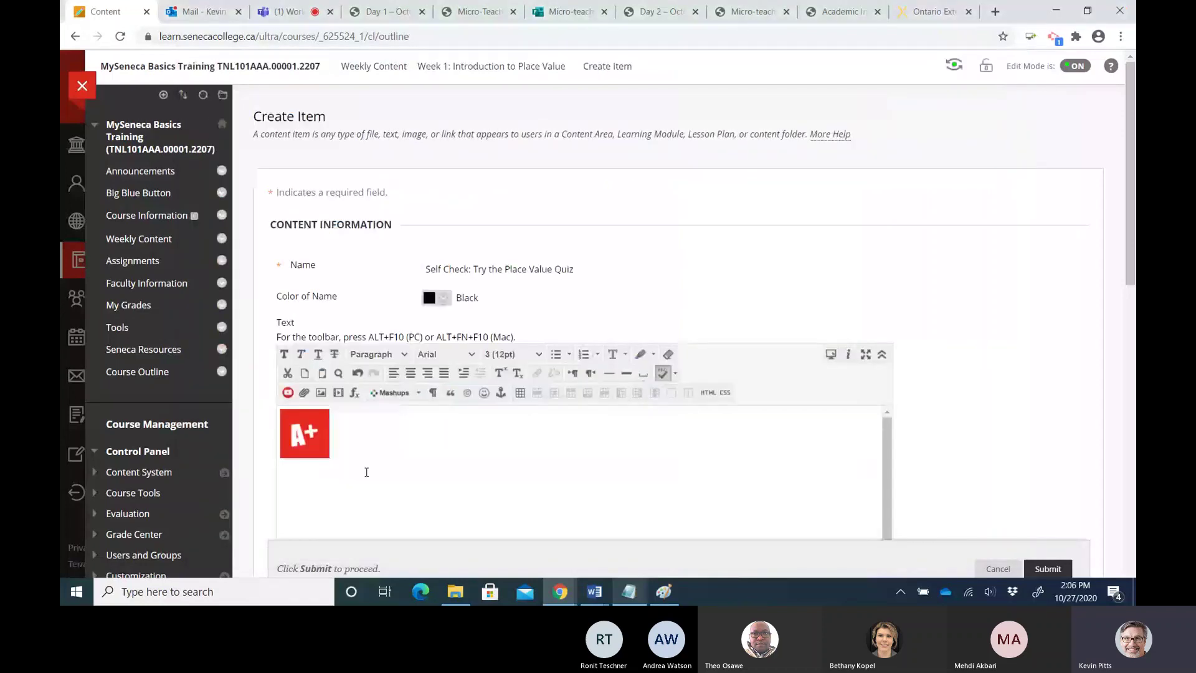
Copy 'Let's practice what we've learned so far. Try the following activity.' from the Notepad unit summary
{"action": "left_click", "coordinate": [629, 592]}
{"action": "scroll", "coordinate": [453, 428], "scroll_direction": "down", "scroll_amount": 3}
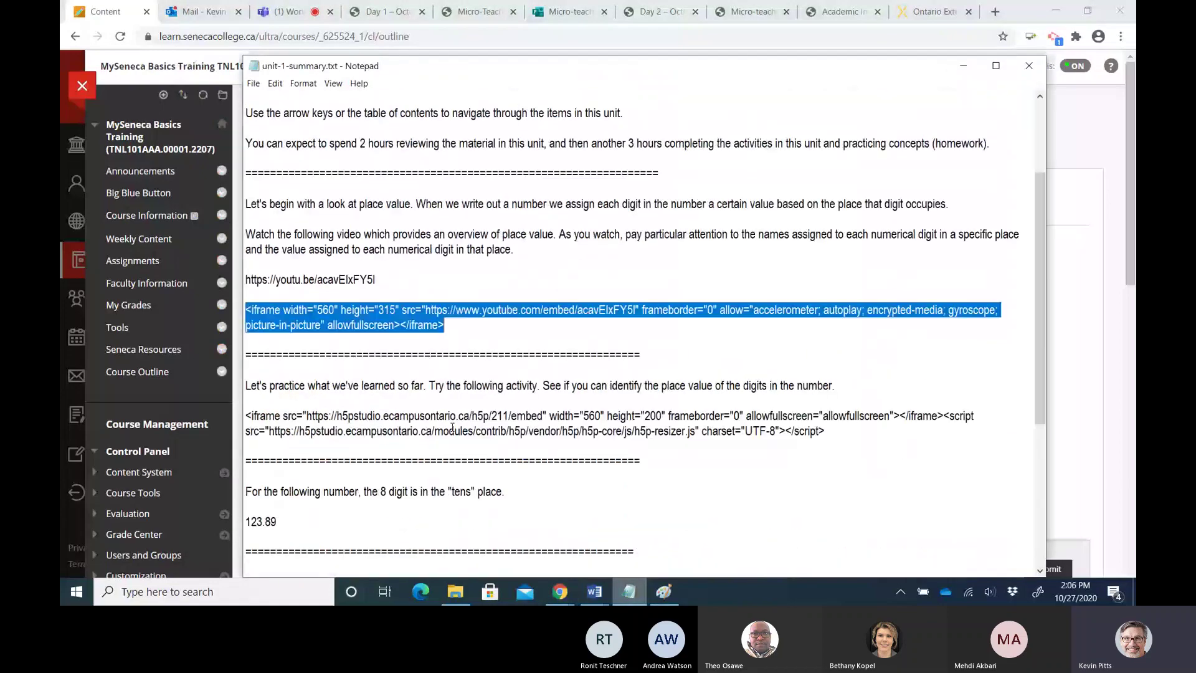
{"action": "scroll", "coordinate": [452, 427], "scroll_direction": "down", "scroll_amount": 1}
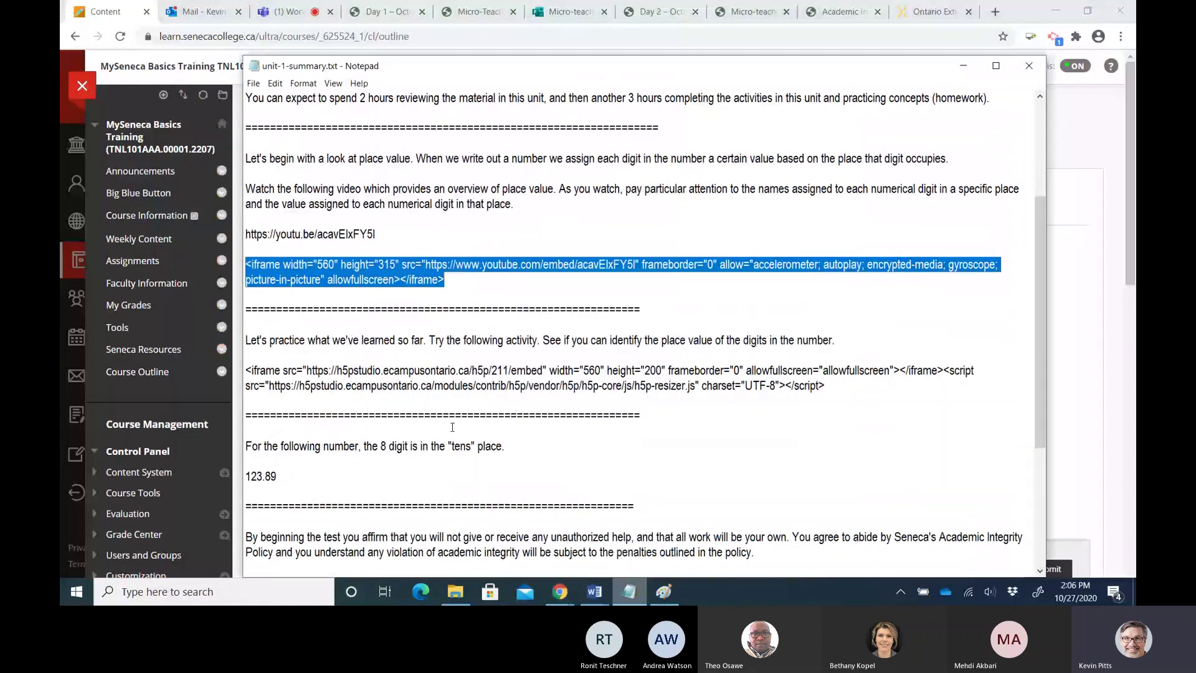
{"action": "scroll", "coordinate": [247, 294], "scroll_direction": "down", "scroll_amount": 1}
{"action": "left_click", "coordinate": [247, 294]}
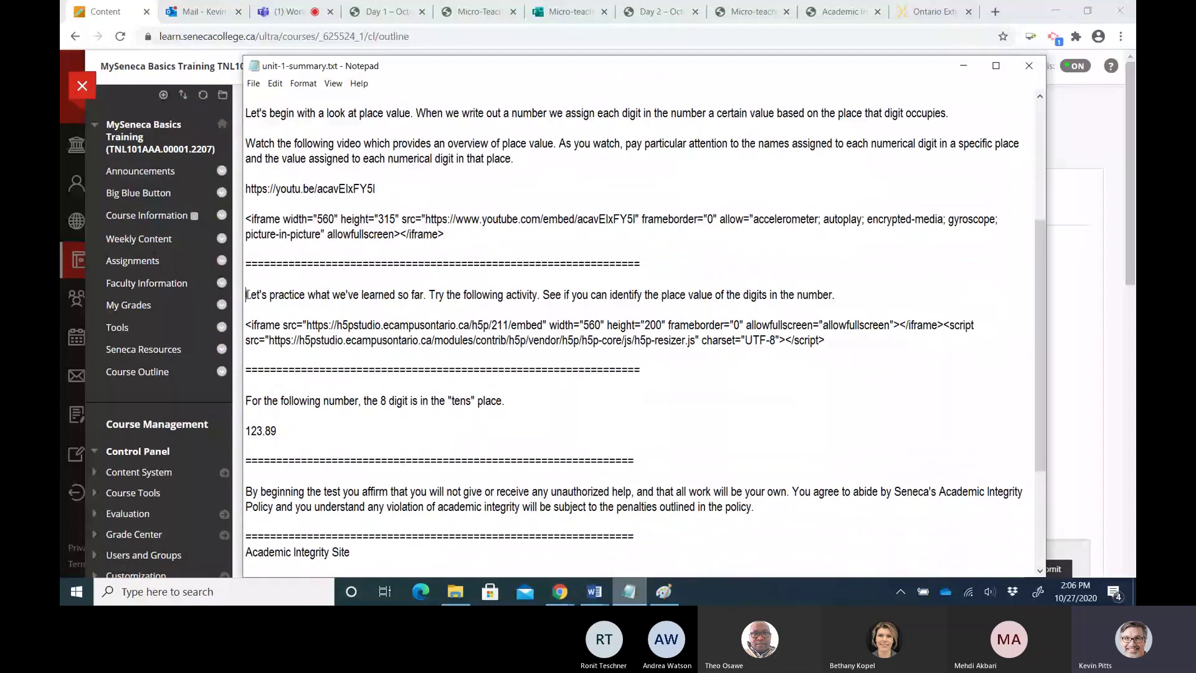
{"action": "left_click_drag", "start_coordinate": [246, 295], "coordinate": [543, 295]}
{"action": "key", "text": "ctrl+c"}
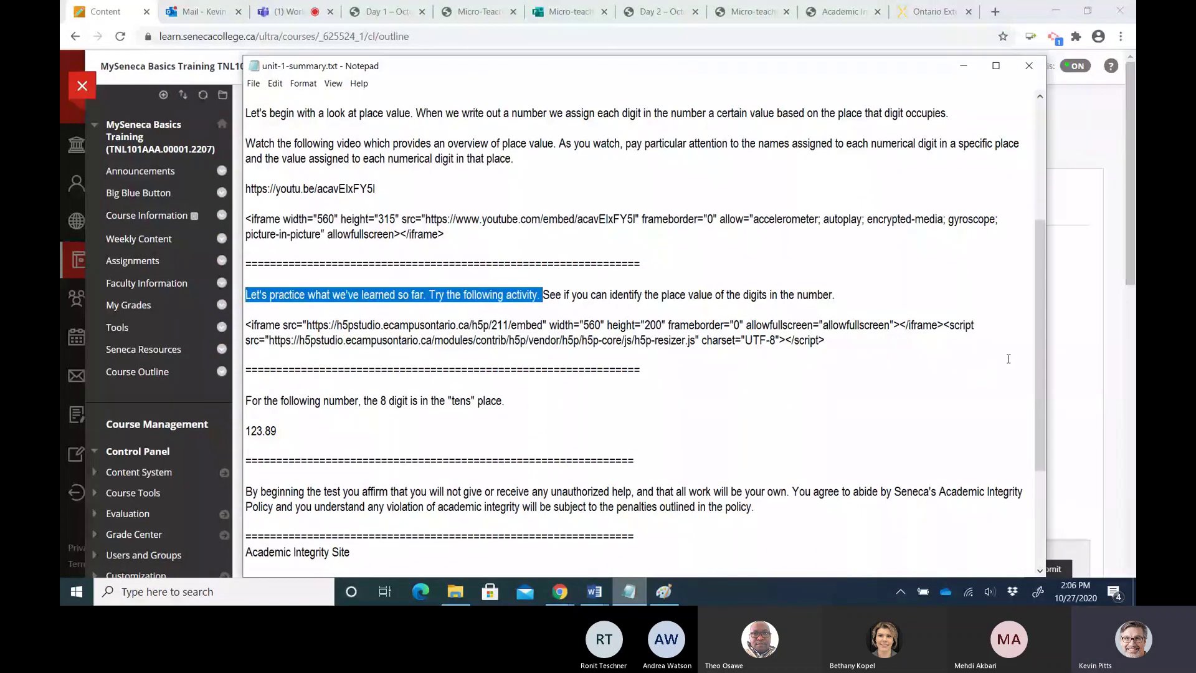
{"action": "left_click", "coordinate": [1068, 360]}
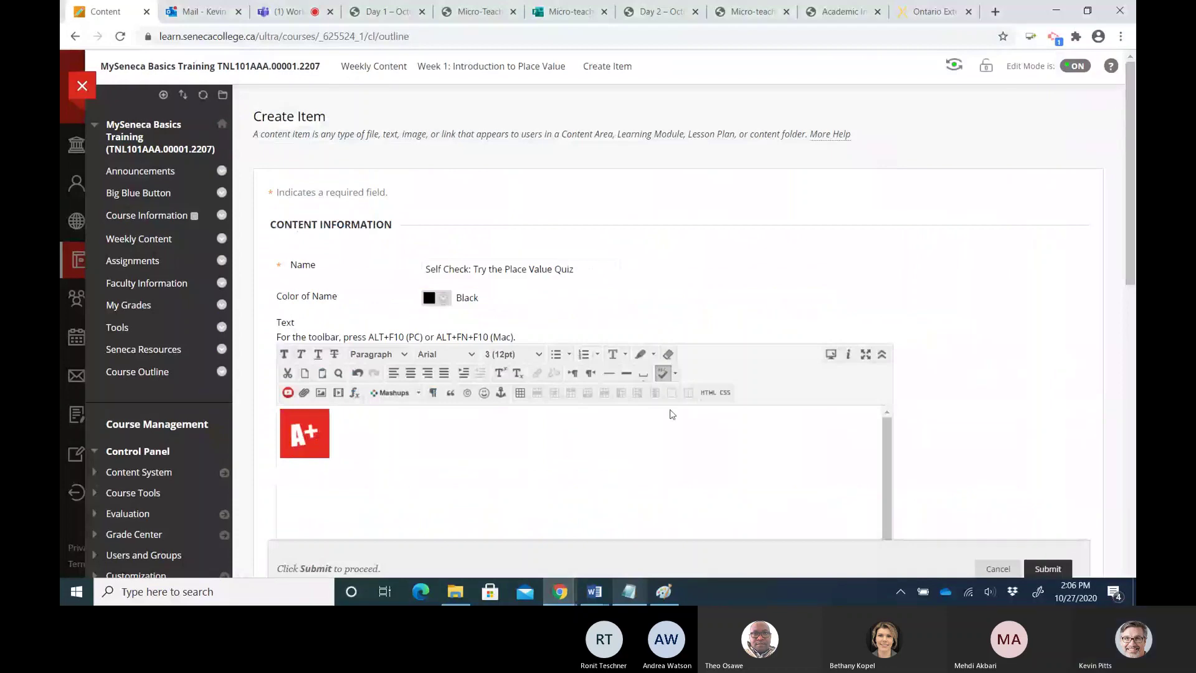
Paste the practice sentences below the A+ image, replacing 'activity' with 'self-assessment quiz. You can try it as many times as you like'
{"action": "key", "text": "ctrl+v"}
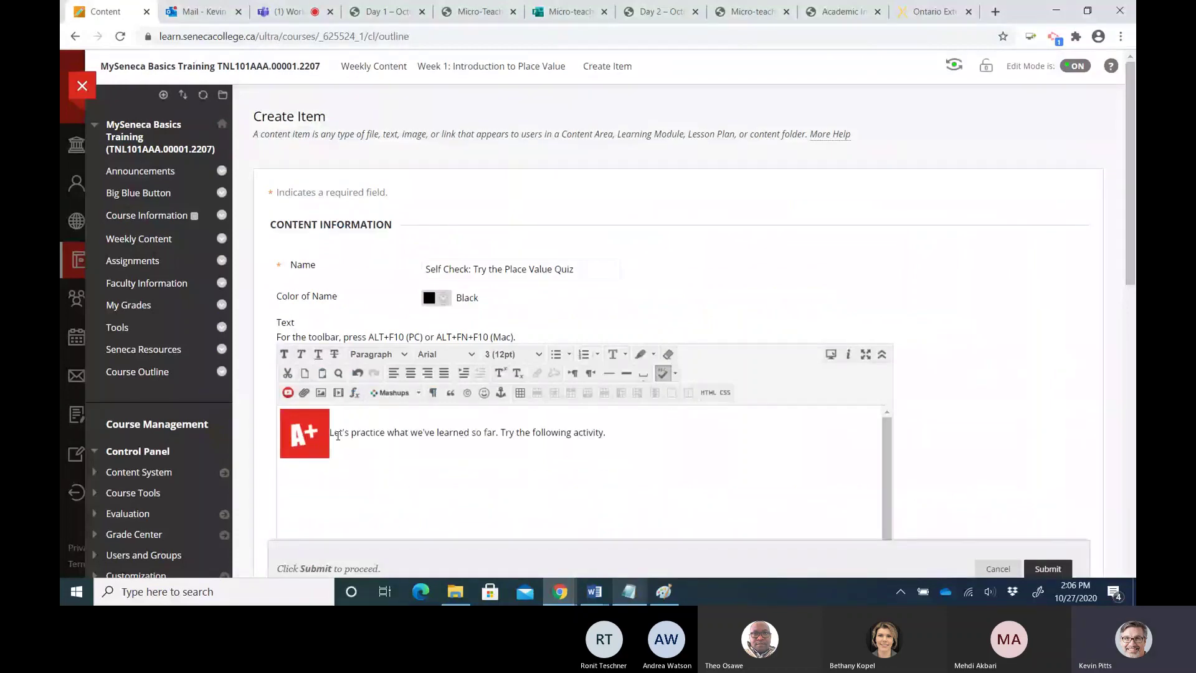
{"action": "left_click", "coordinate": [330, 435]}
{"action": "key", "text": "Return"}
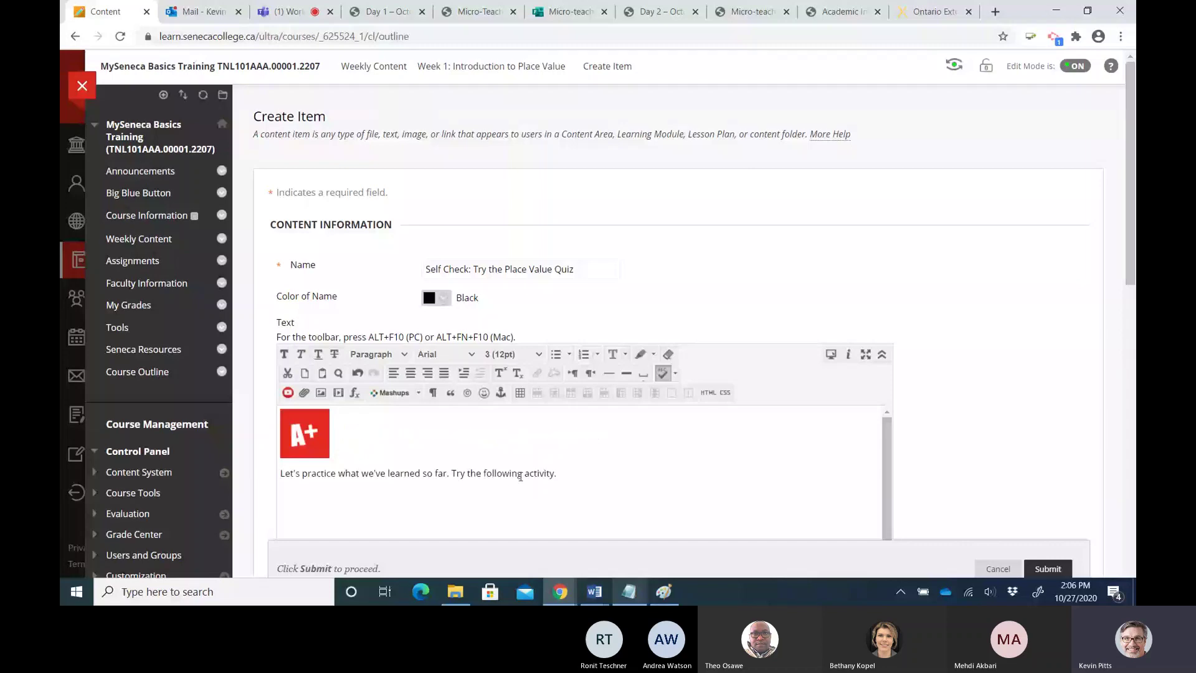
{"action": "left_click_drag", "start_coordinate": [524, 473], "coordinate": [555, 474]}
{"action": "key", "text": "BackSpace"}
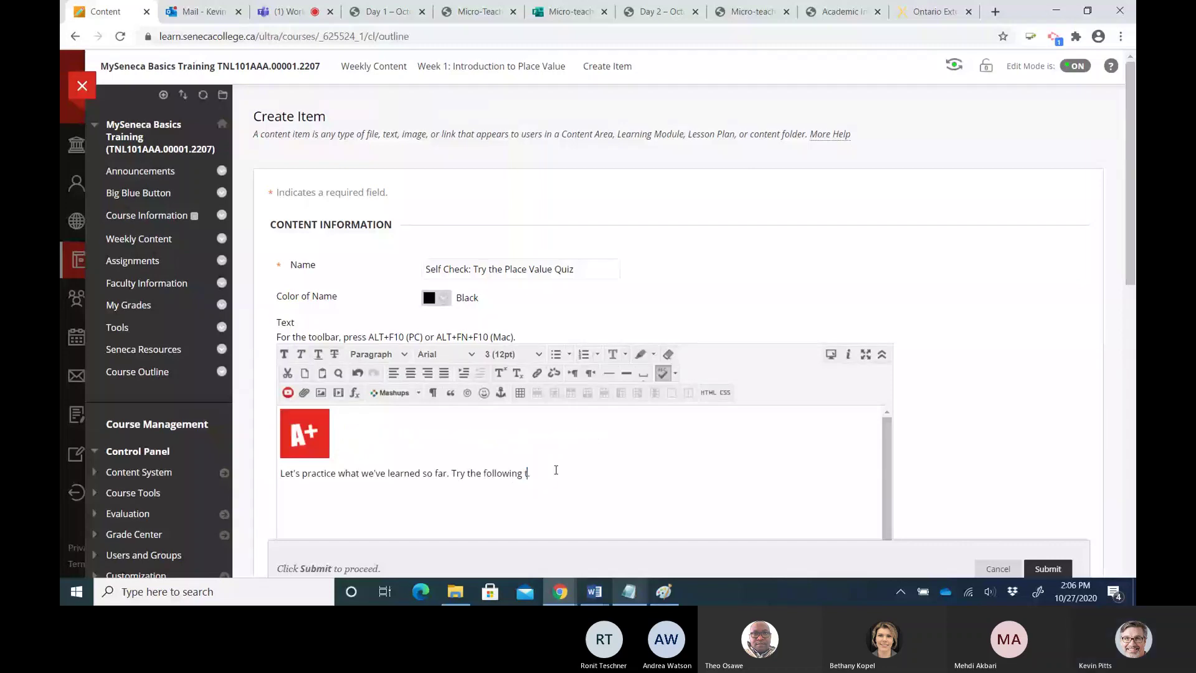
{"action": "type", "text": "test"}
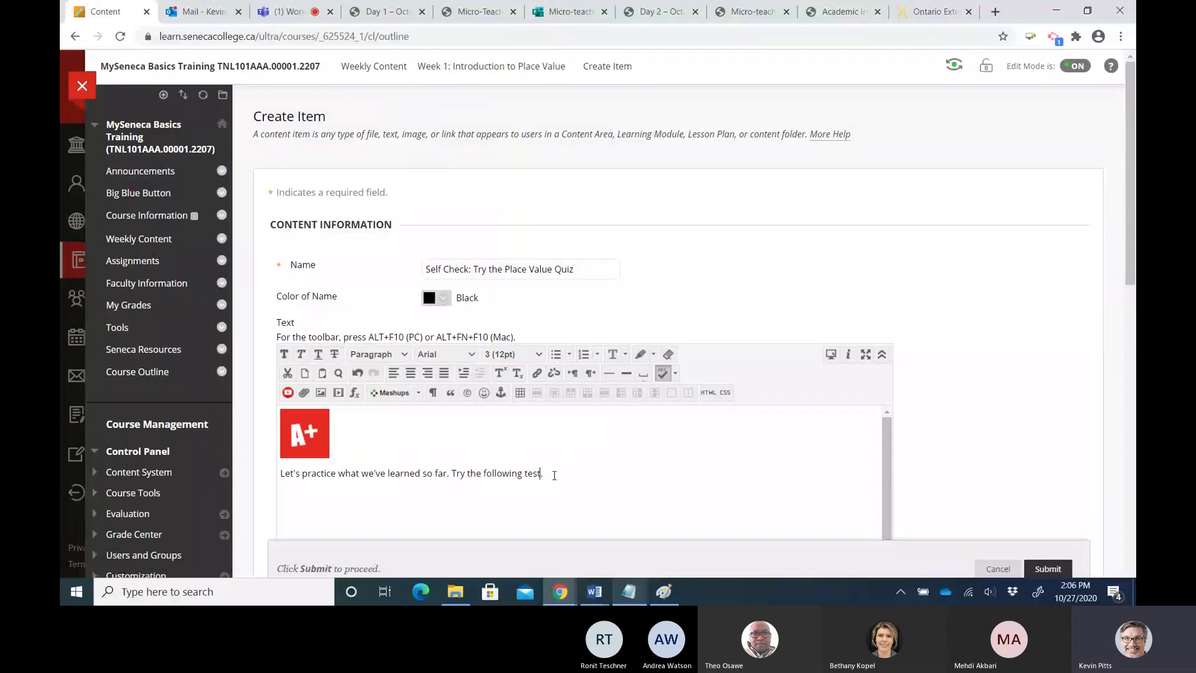
{"action": "key", "text": "BackSpace"}
{"action": "key", "text": "BackSpace"}
{"action": "key", "text": "BackSpace"}
{"action": "key", "text": "BackSpace"}
{"action": "type", "text": "sel"}
{"action": "type", "text": "f-assessment"}
{"action": "type", "text": " quiz"}
{"action": "type", "text": ". You can tr"}
{"action": "type", "text": "y it as many"}
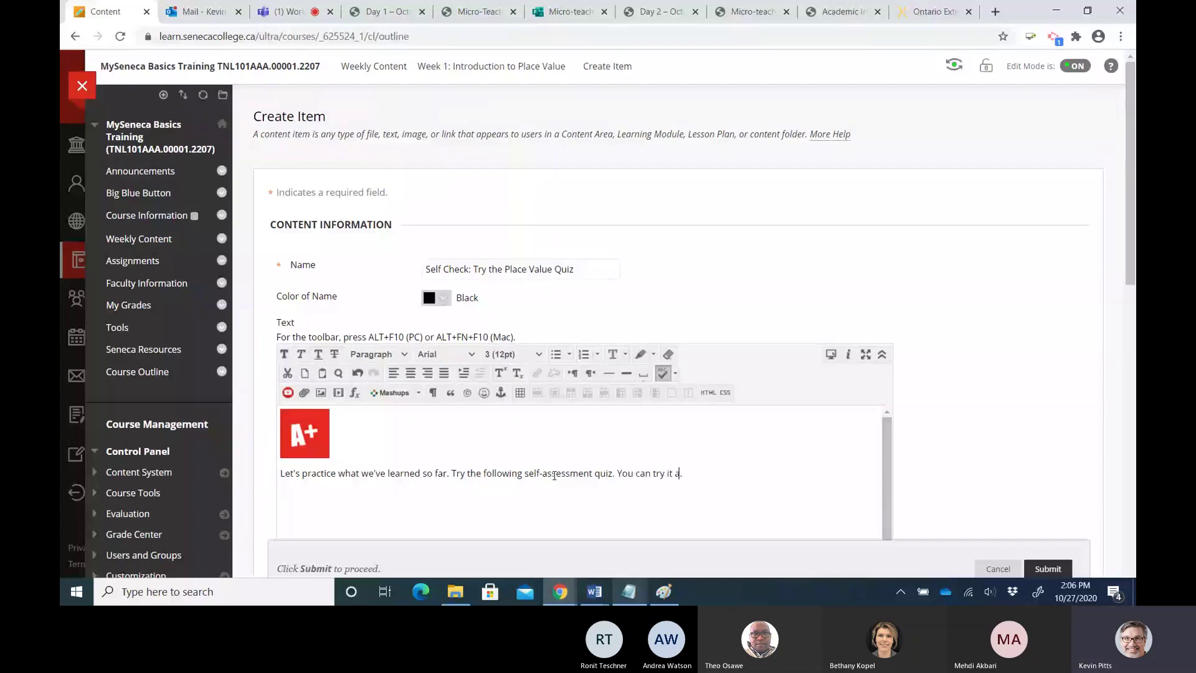
{"action": "type", "text": " times as you like"}
{"action": "left_click", "coordinate": [793, 471]}
{"action": "key", "text": "Return"}
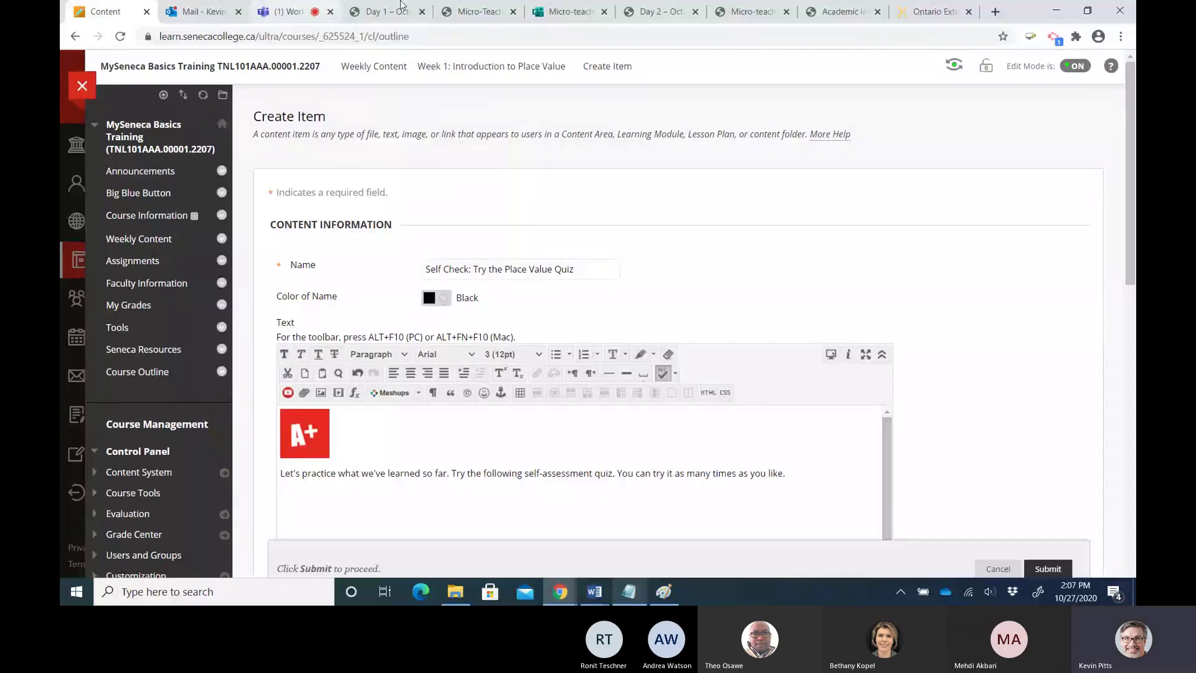
{"action": "left_click", "coordinate": [995, 12]}
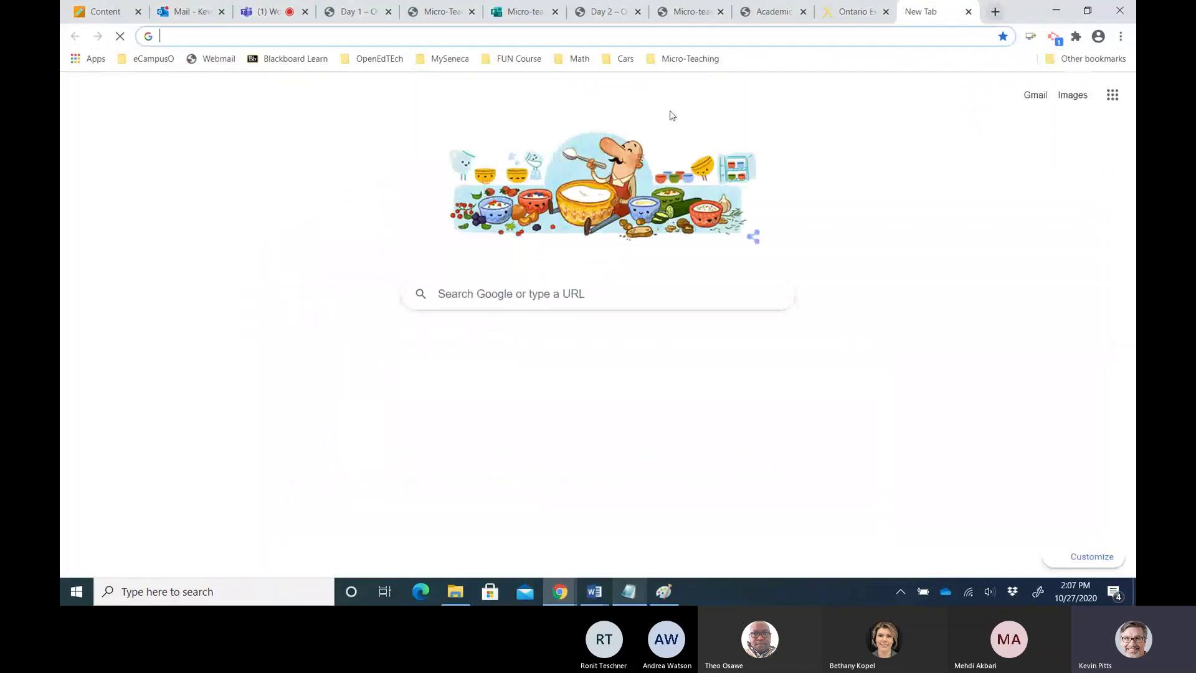
Search Google for 'h5p studio' and go to the eCampusOntario H5P Studio catalogue
{"action": "left_click", "coordinate": [485, 290]}
{"action": "type", "text": "h5p"}
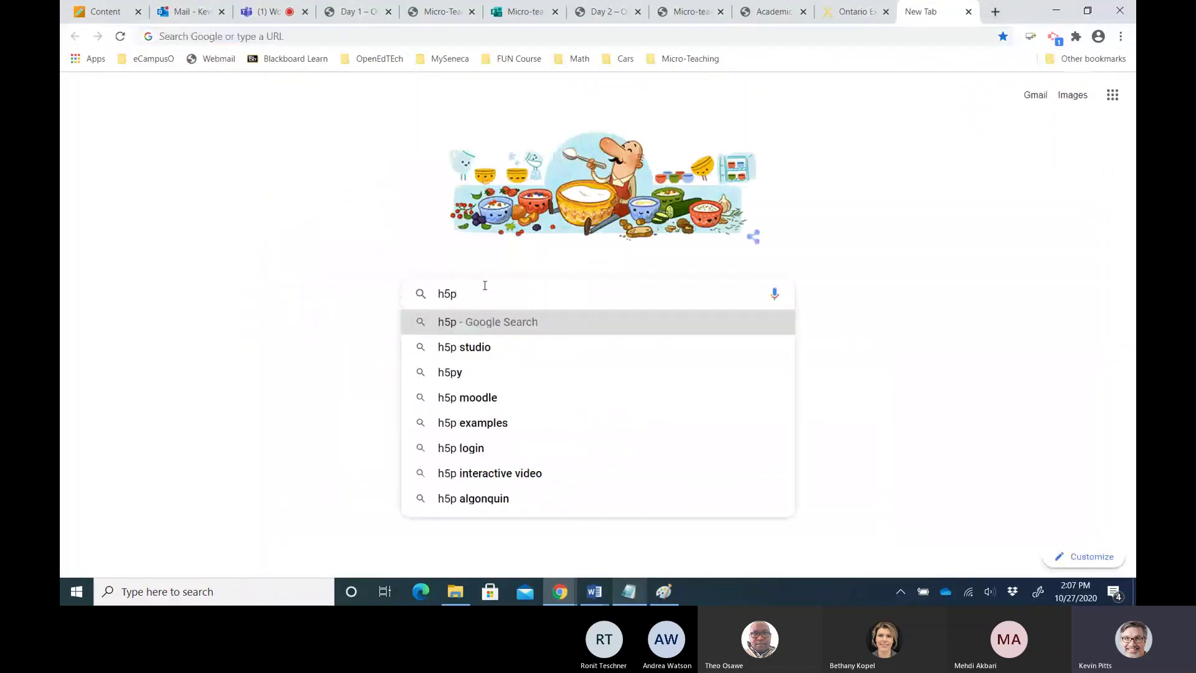
{"action": "type", "text": " st"}
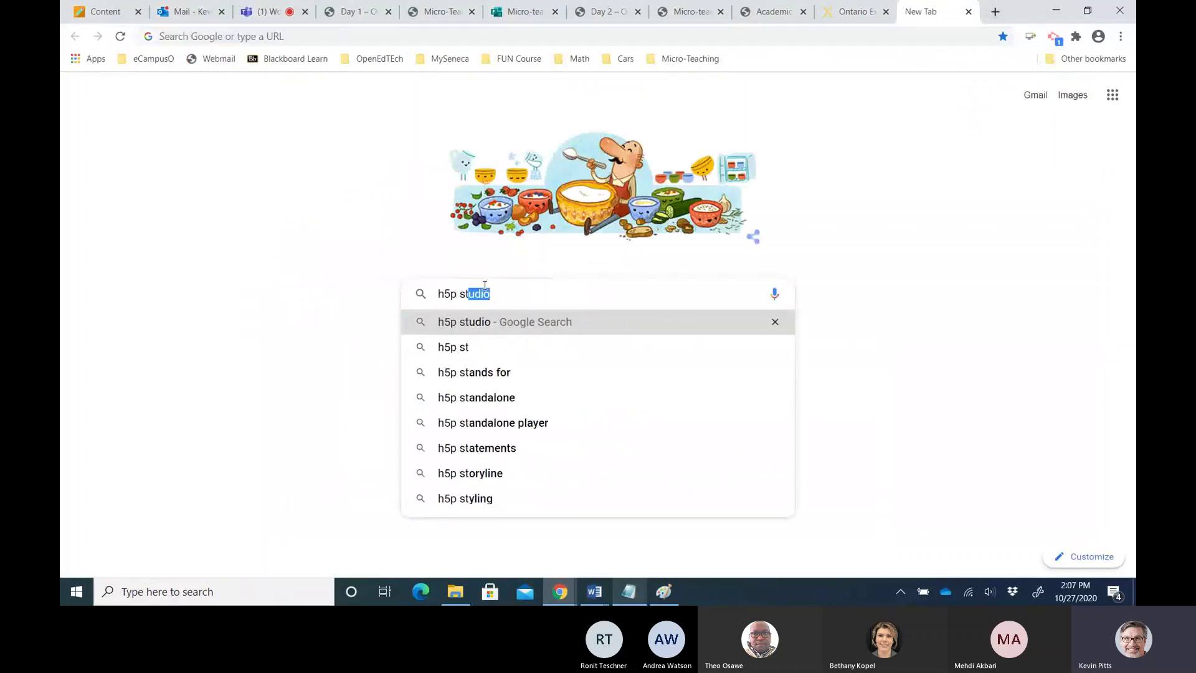
{"action": "type", "text": "udio"}
{"action": "key", "text": "Return"}
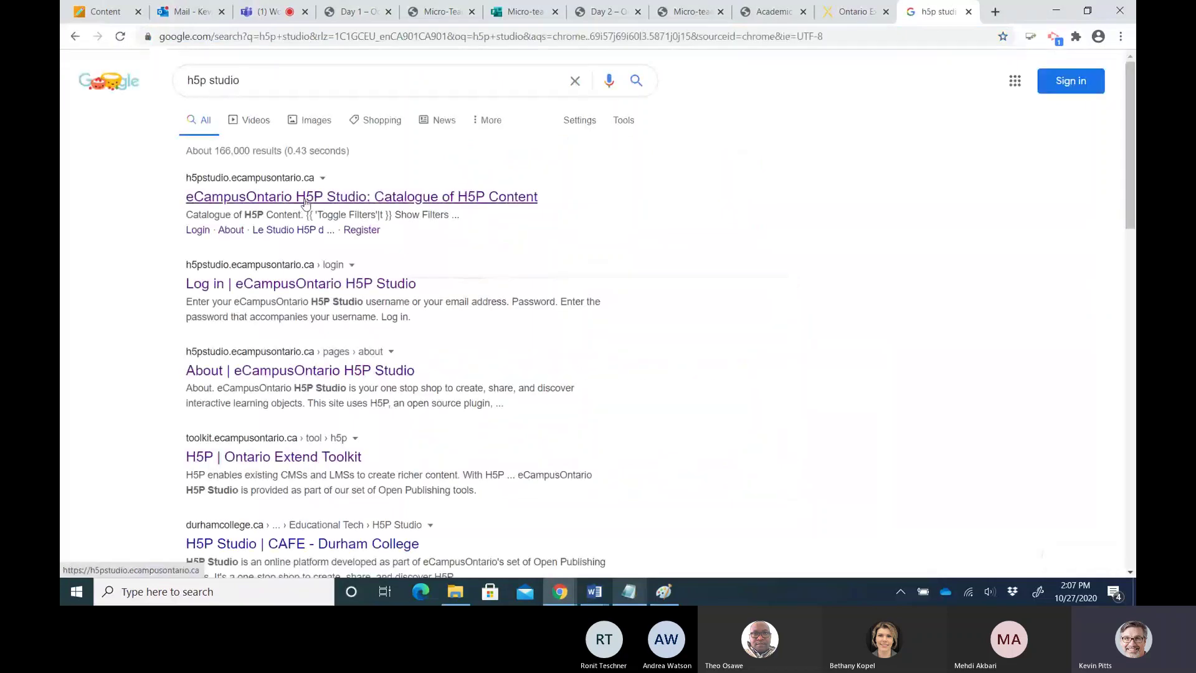
{"action": "left_click", "coordinate": [222, 201]}
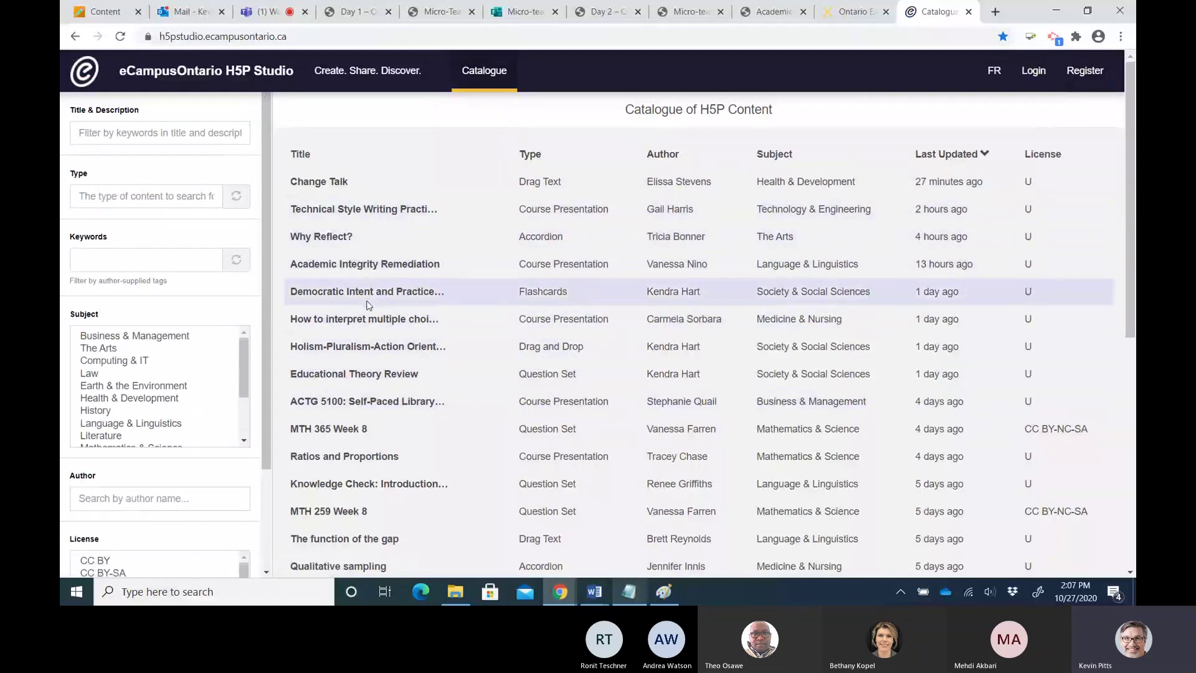
Filter the H5P Studio catalogue to the author's own content and open Place Value Quiz
{"action": "left_click", "coordinate": [99, 496]}
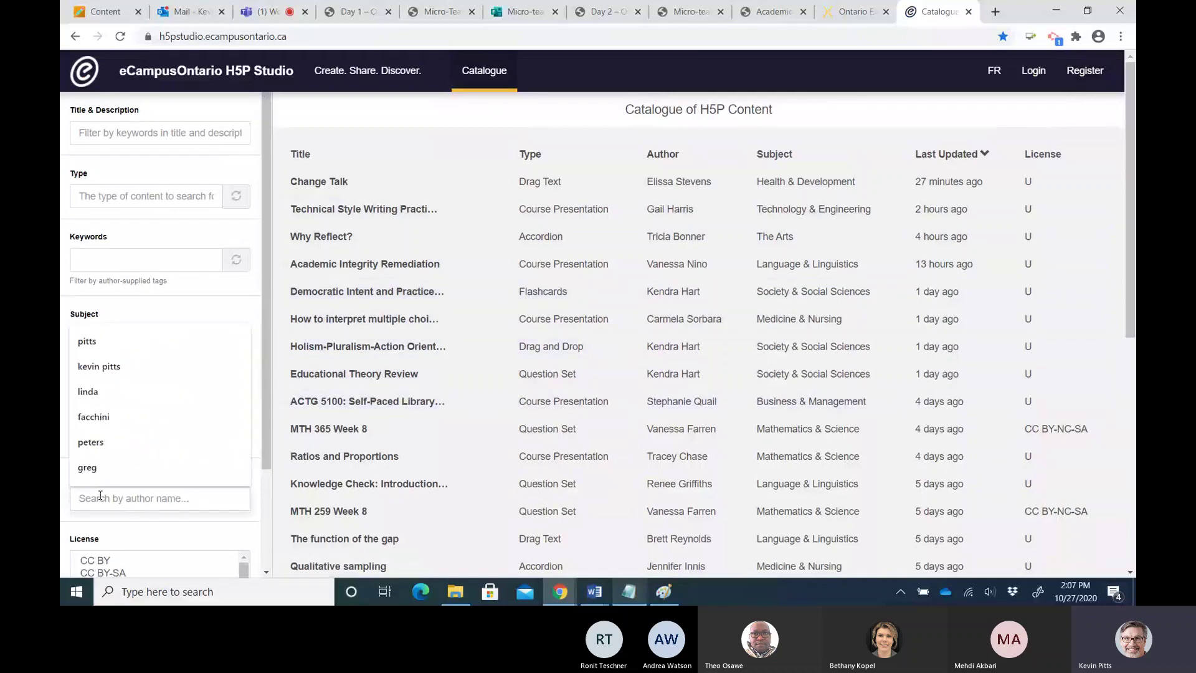
{"action": "type", "text": "kw"}
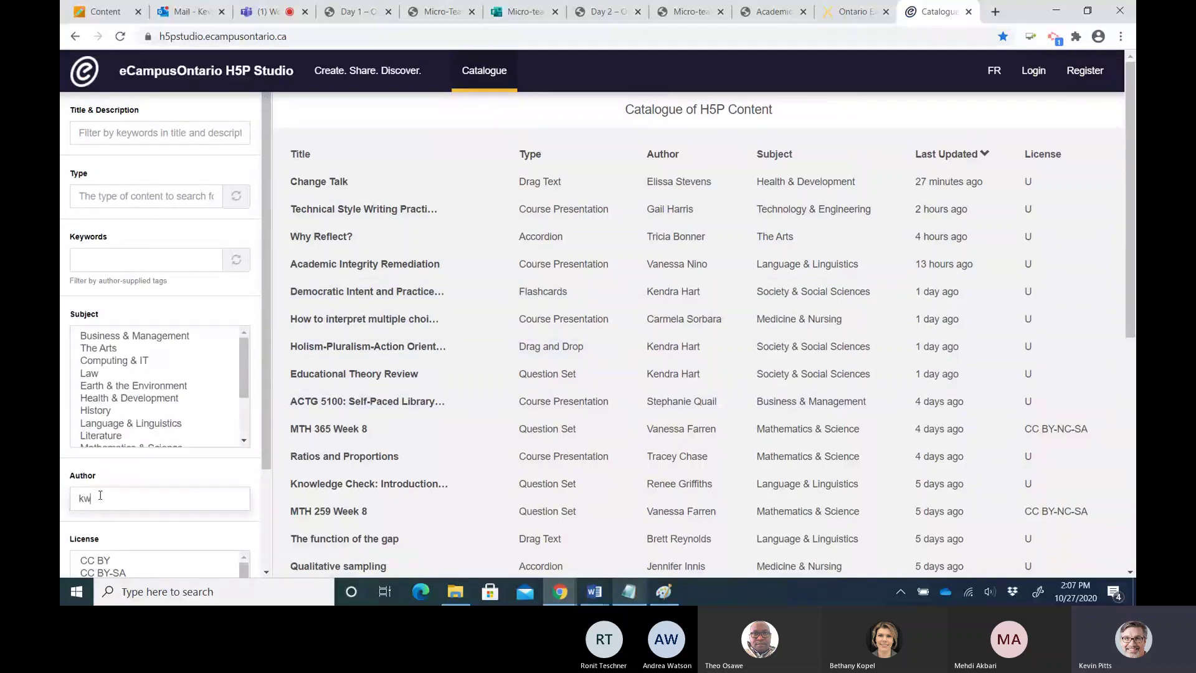
{"action": "key", "text": "BackSpace"}
{"action": "type", "text": "e"}
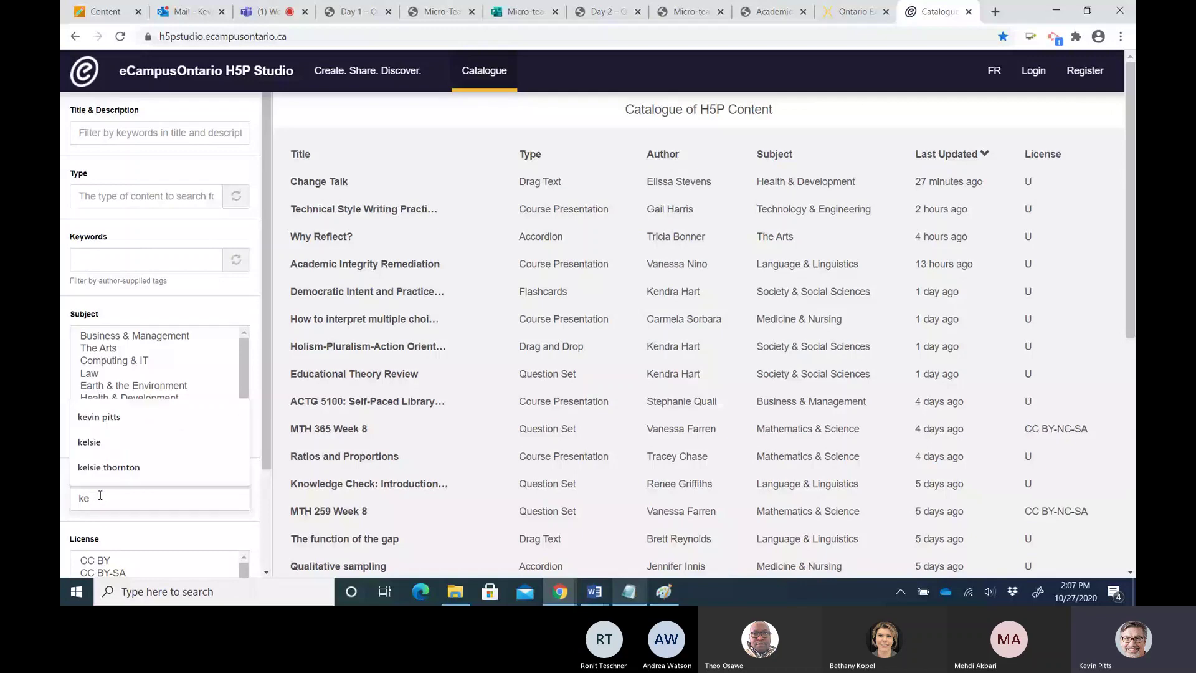
{"action": "key", "text": "Down"}
{"action": "key", "text": "Return"}
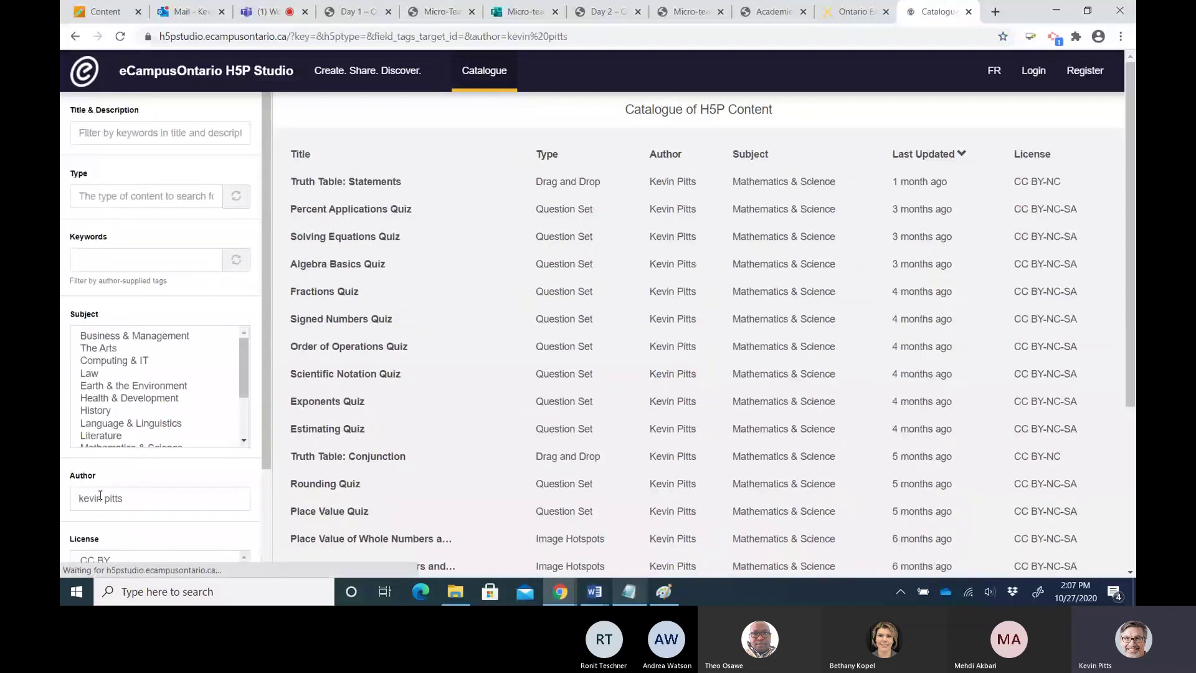
{"action": "scroll", "coordinate": [352, 430], "scroll_direction": "down", "scroll_amount": 3}
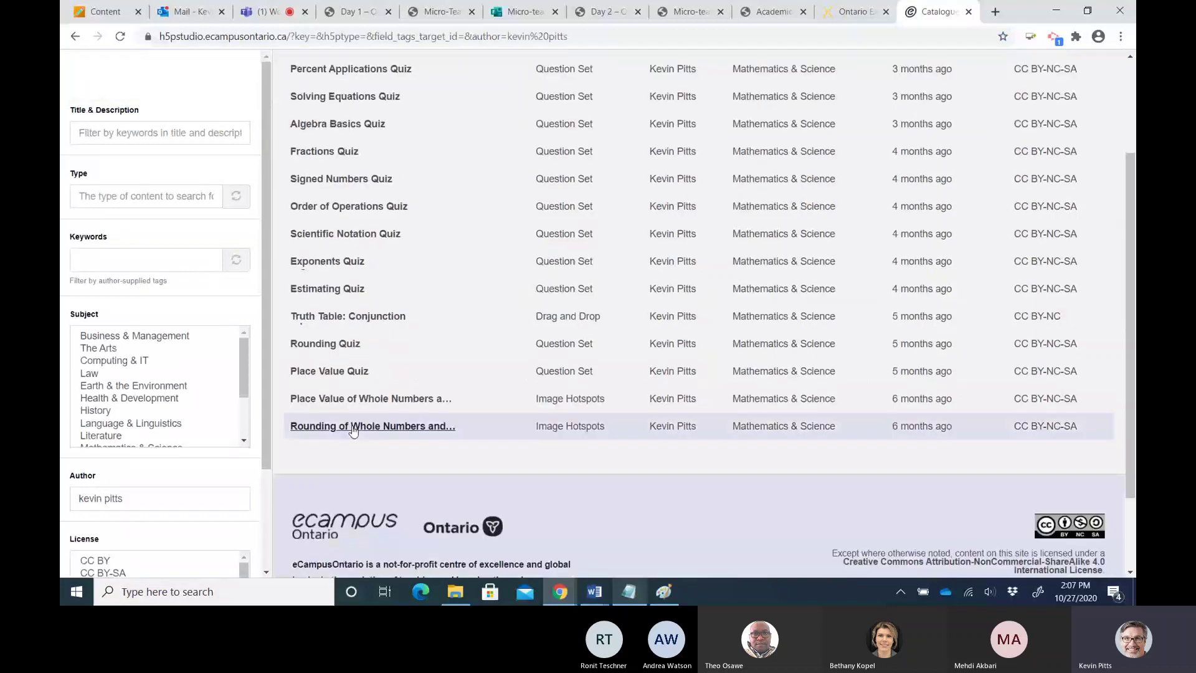
{"action": "left_click", "coordinate": [336, 373]}
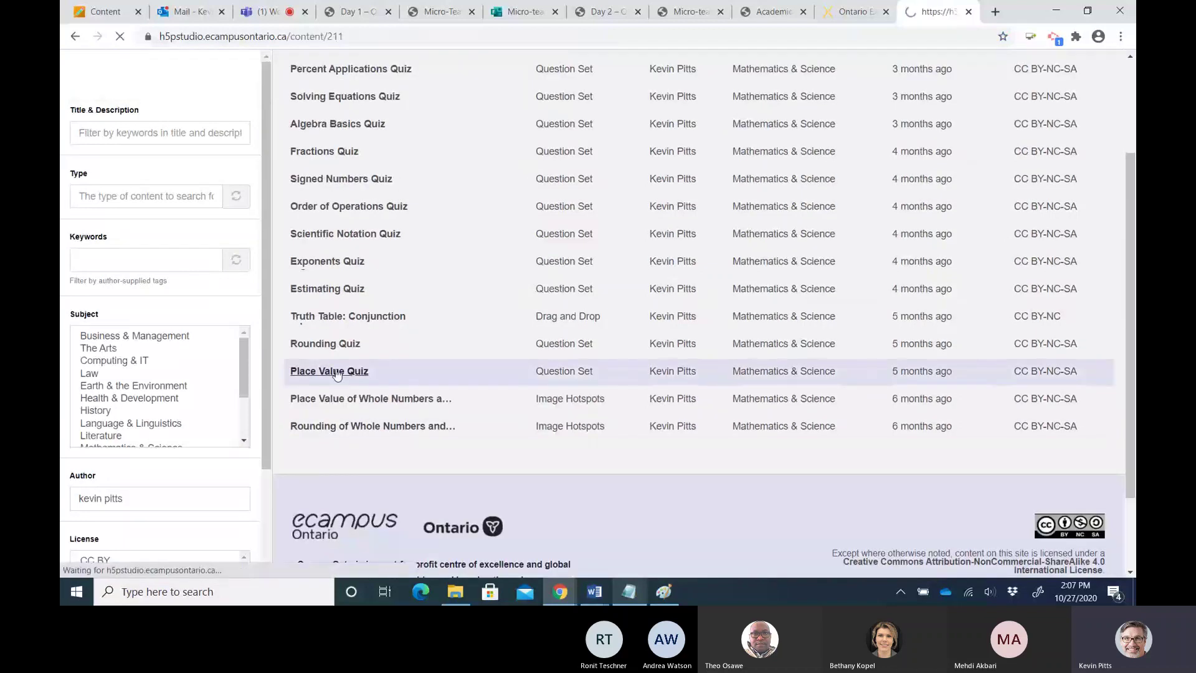
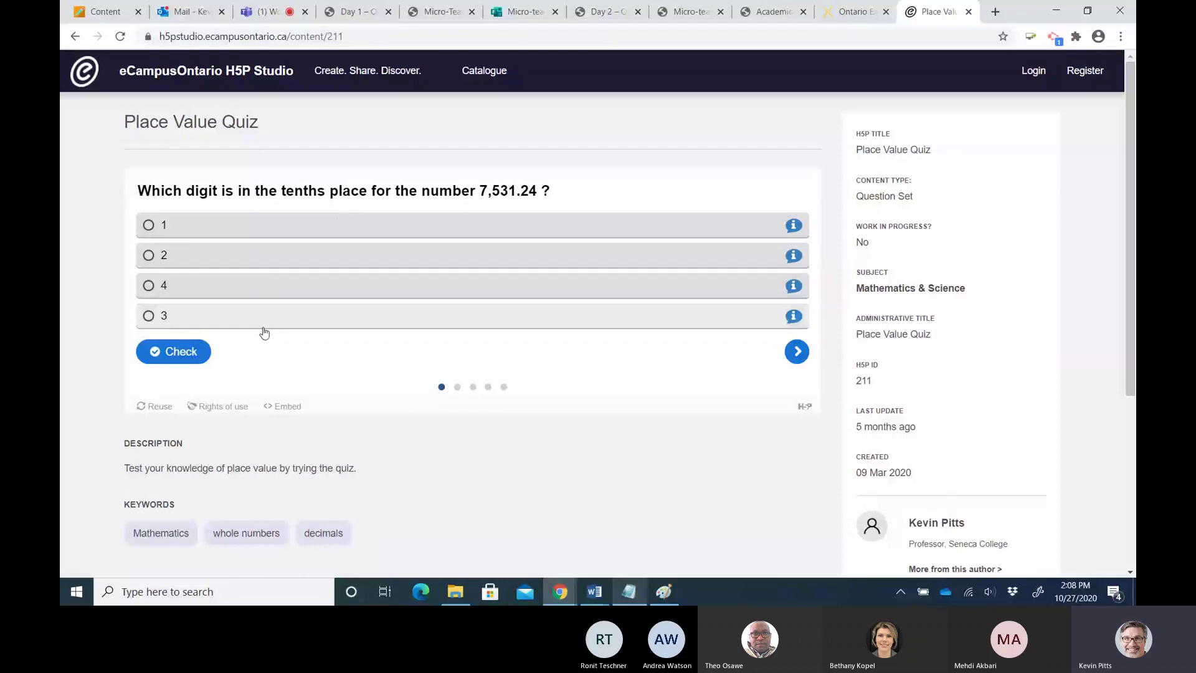
Copy the Place Value Quiz's full iframe embed code from H5P Studio, then switch back to Blackboard
{"action": "left_click", "coordinate": [284, 408]}
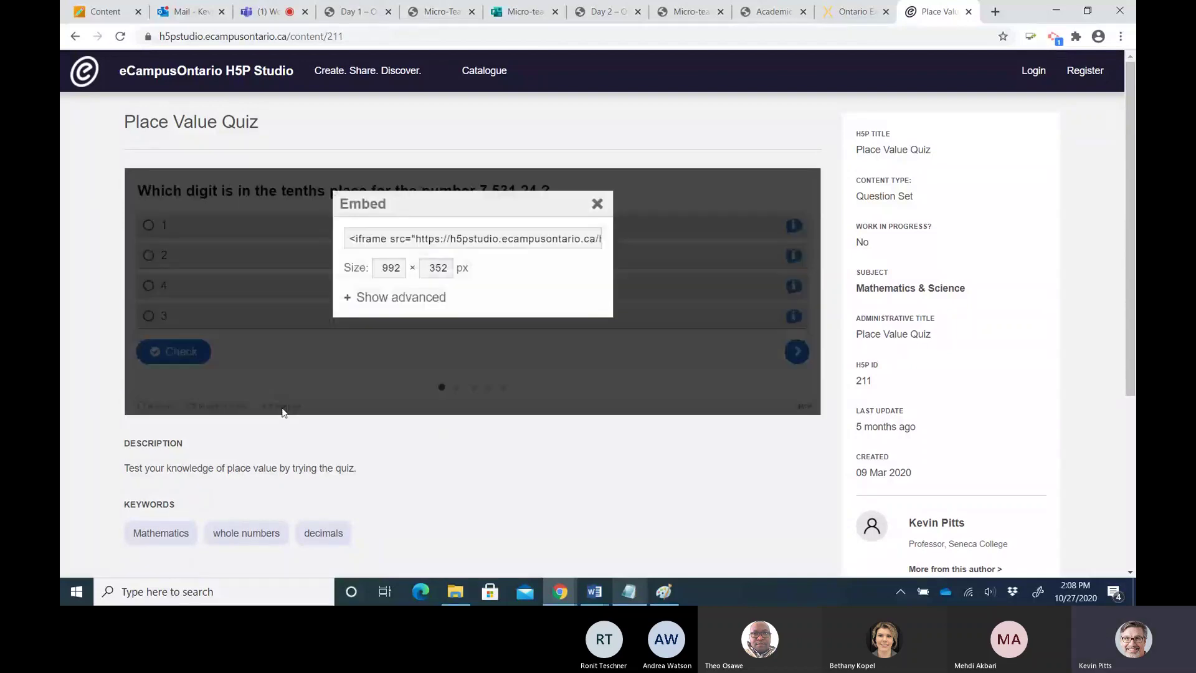
{"action": "triple_click", "coordinate": [392, 237]}
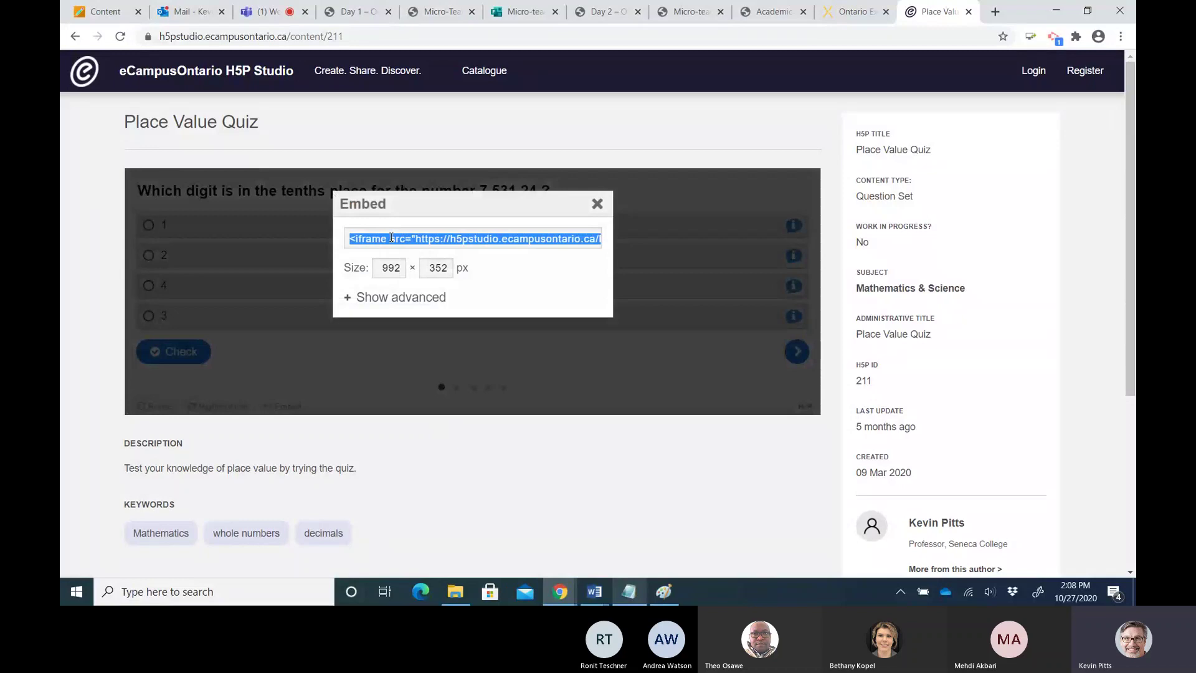
{"action": "right_click", "coordinate": [391, 238]}
{"action": "left_click", "coordinate": [429, 288]}
{"action": "left_click", "coordinate": [105, 15]}
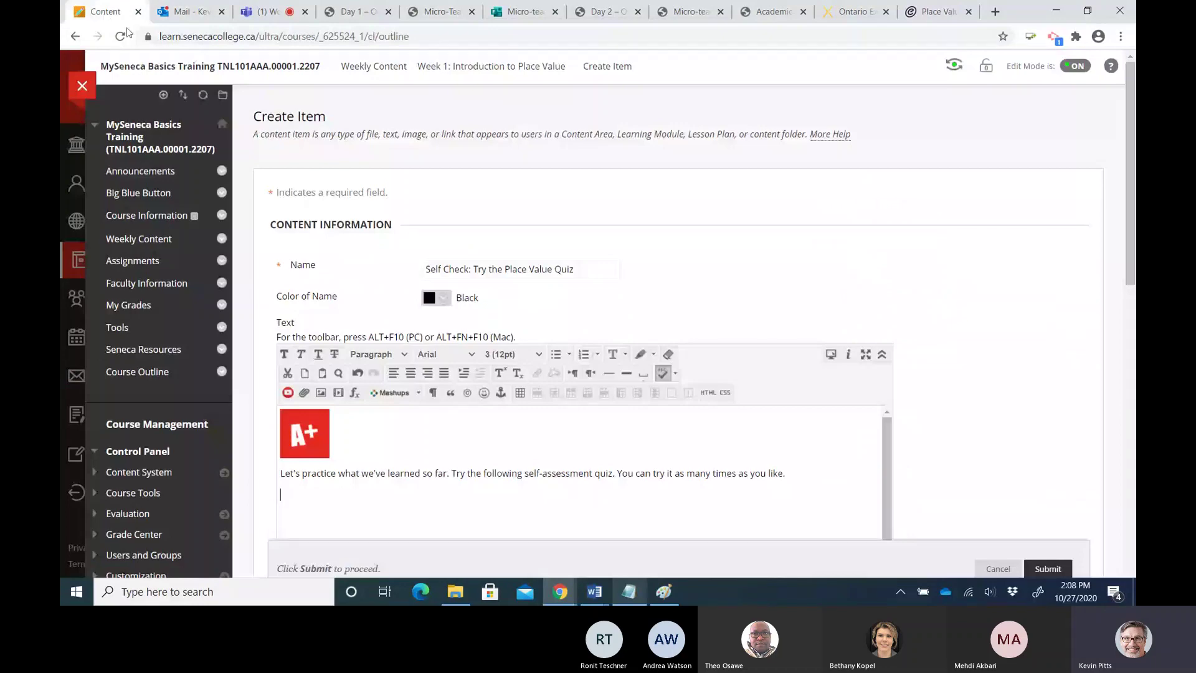
Paste the quiz's iframe embed code into the item text's HTML source and apply it
{"action": "left_click", "coordinate": [708, 393]}
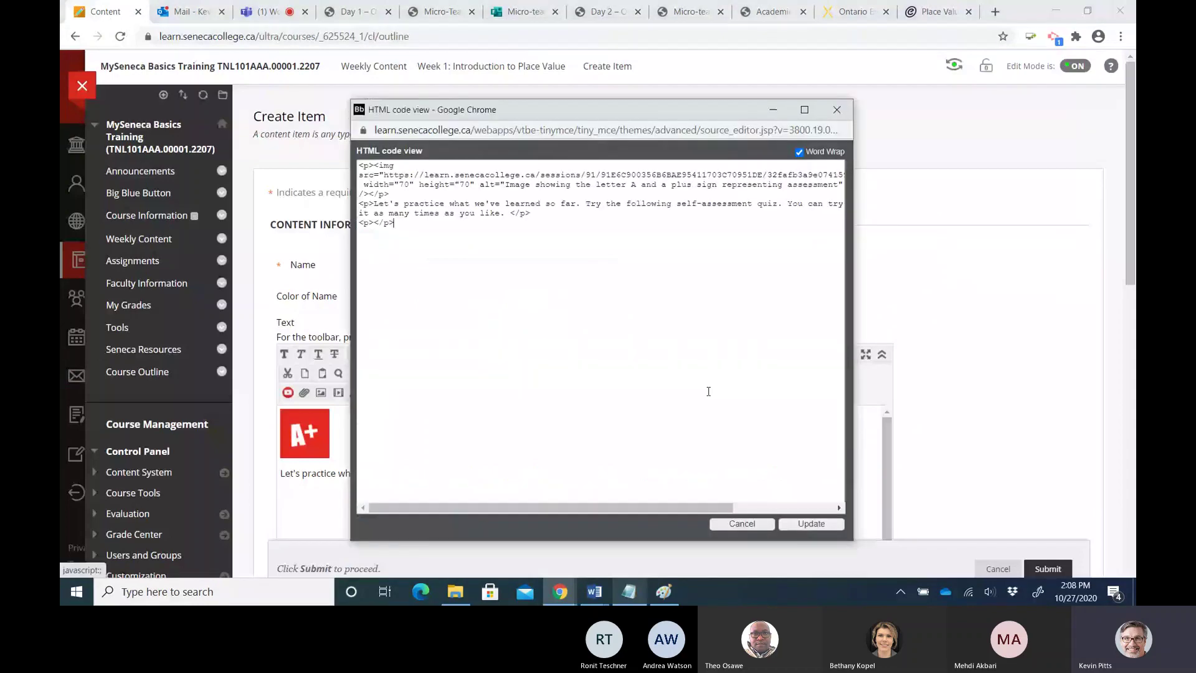
{"action": "key", "text": "ctrl+v"}
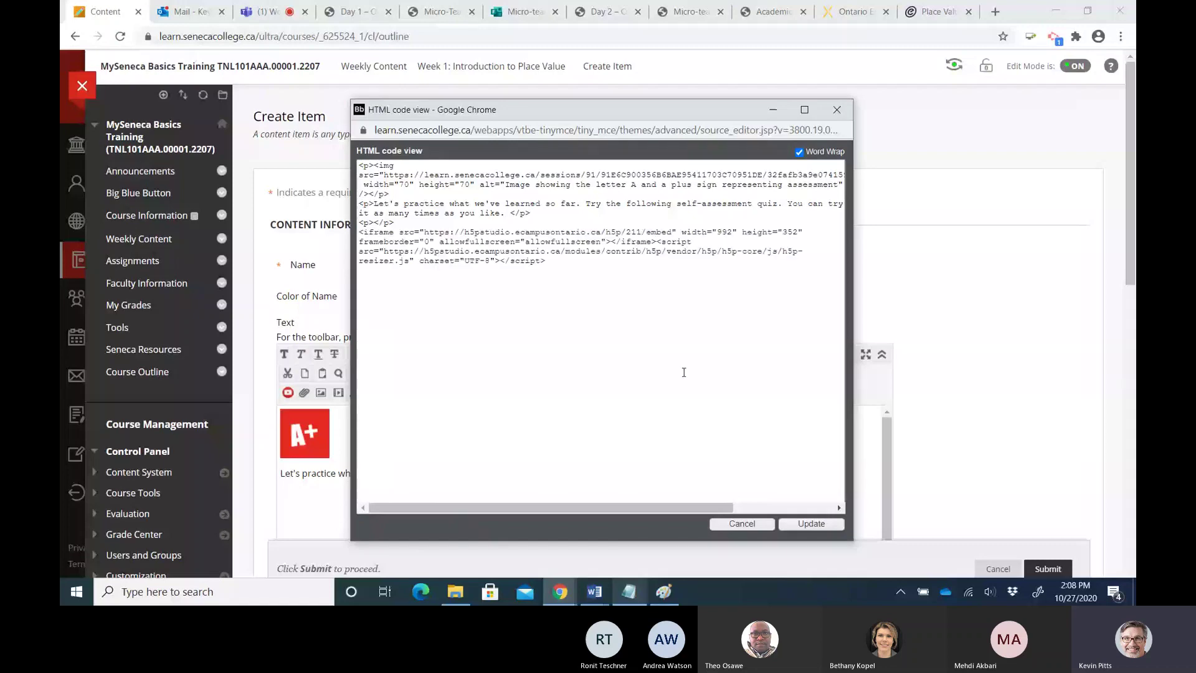
{"action": "left_click", "coordinate": [811, 525]}
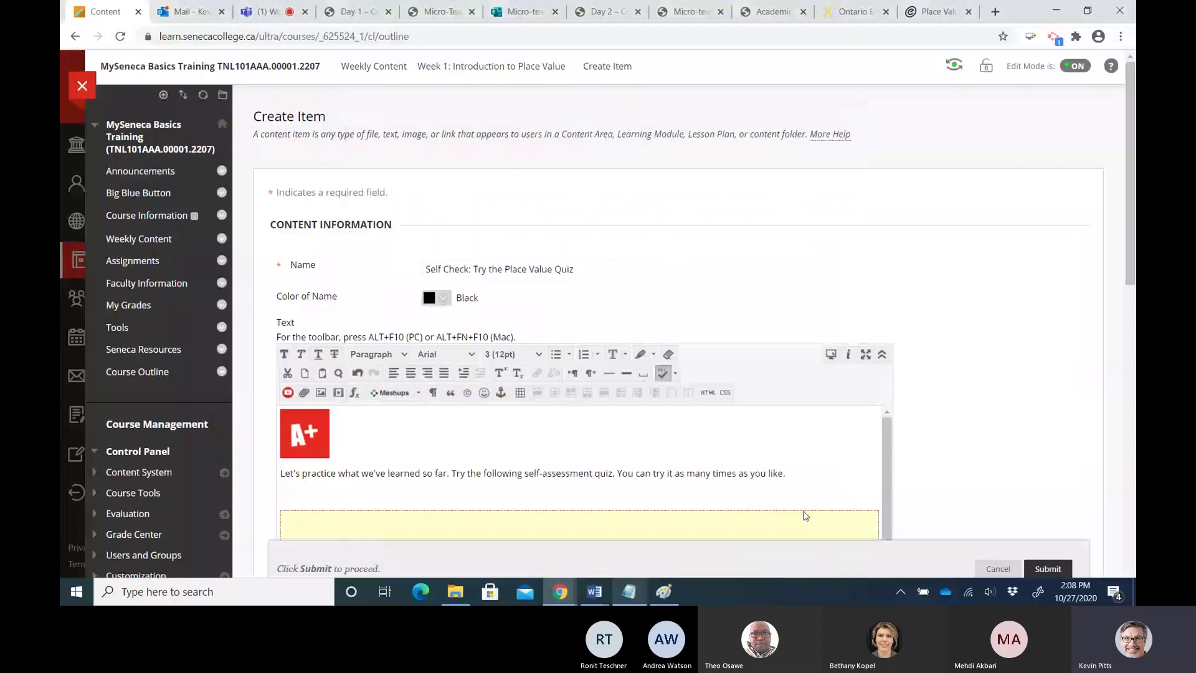
Place the caret below the paragraph and close the H5P embed code box
{"action": "left_click", "coordinate": [300, 493]}
{"action": "left_click", "coordinate": [939, 11]}
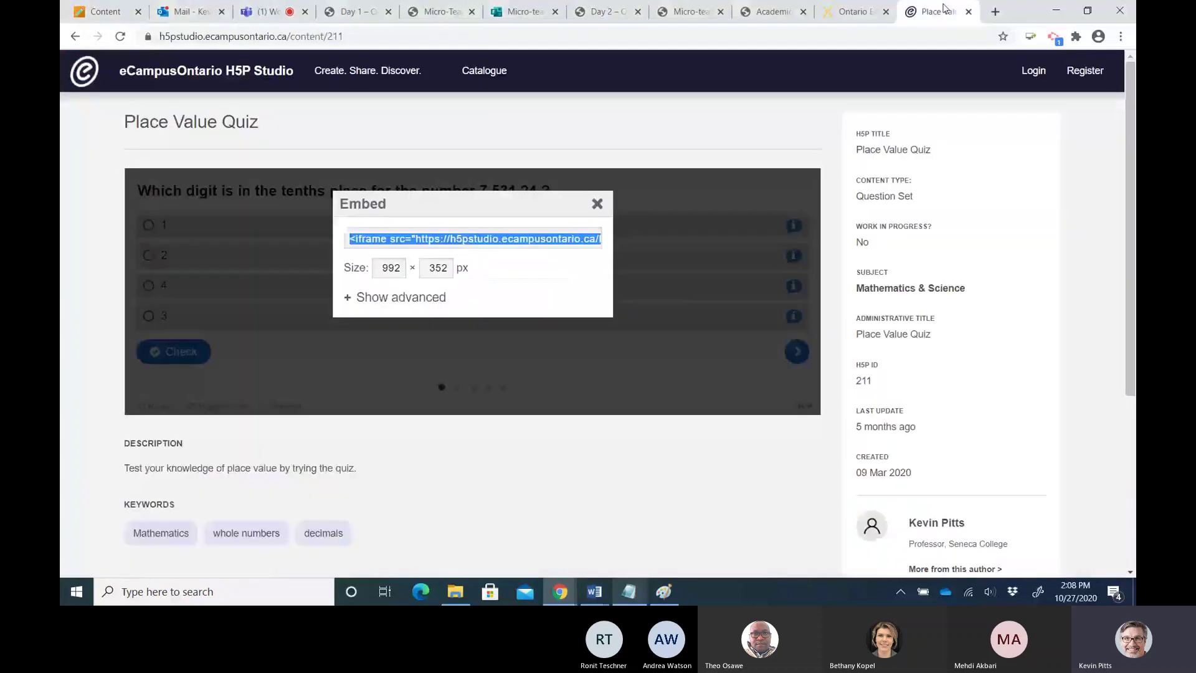
{"action": "left_click", "coordinate": [597, 204]}
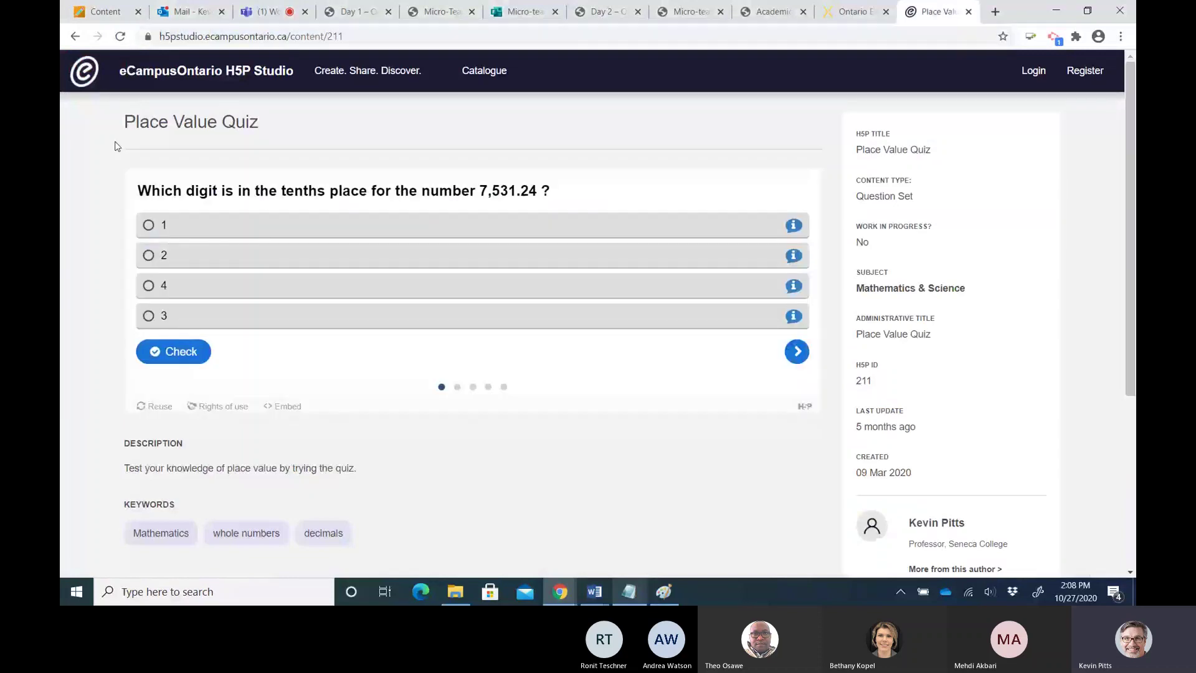
{"action": "left_click", "coordinate": [113, 12]}
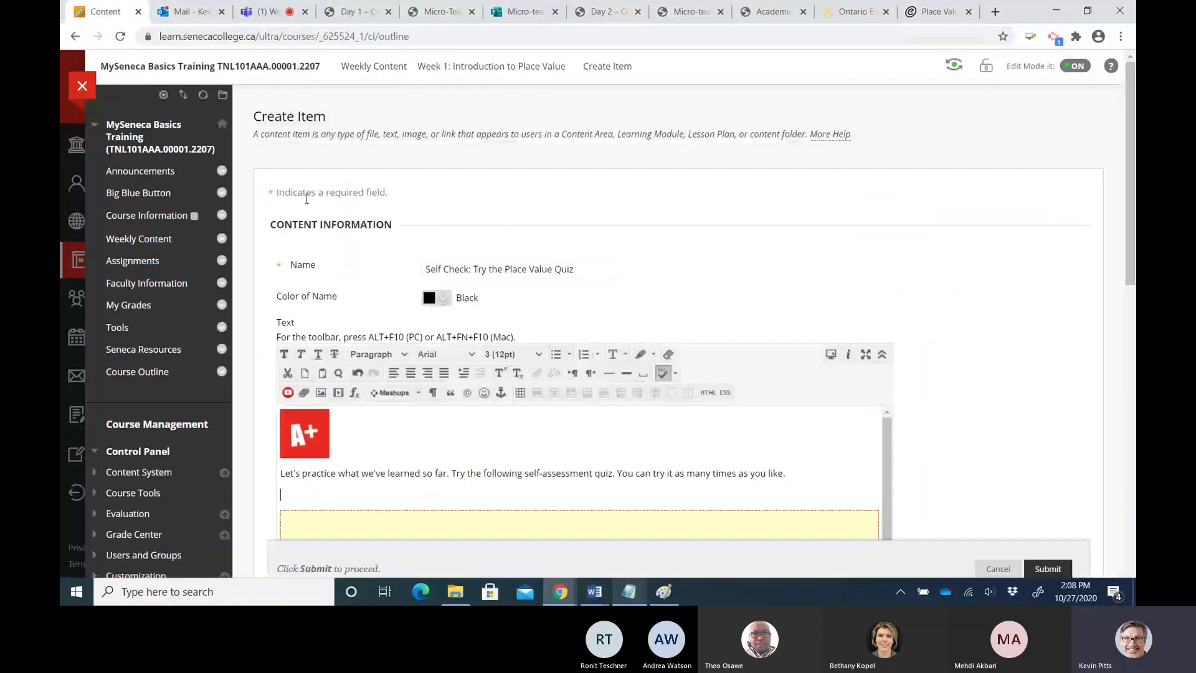
Type 'Direct link to place value self-assessment quiz.', fix the 'value' typo, and select the line
{"action": "type", "text": "Direct link"}
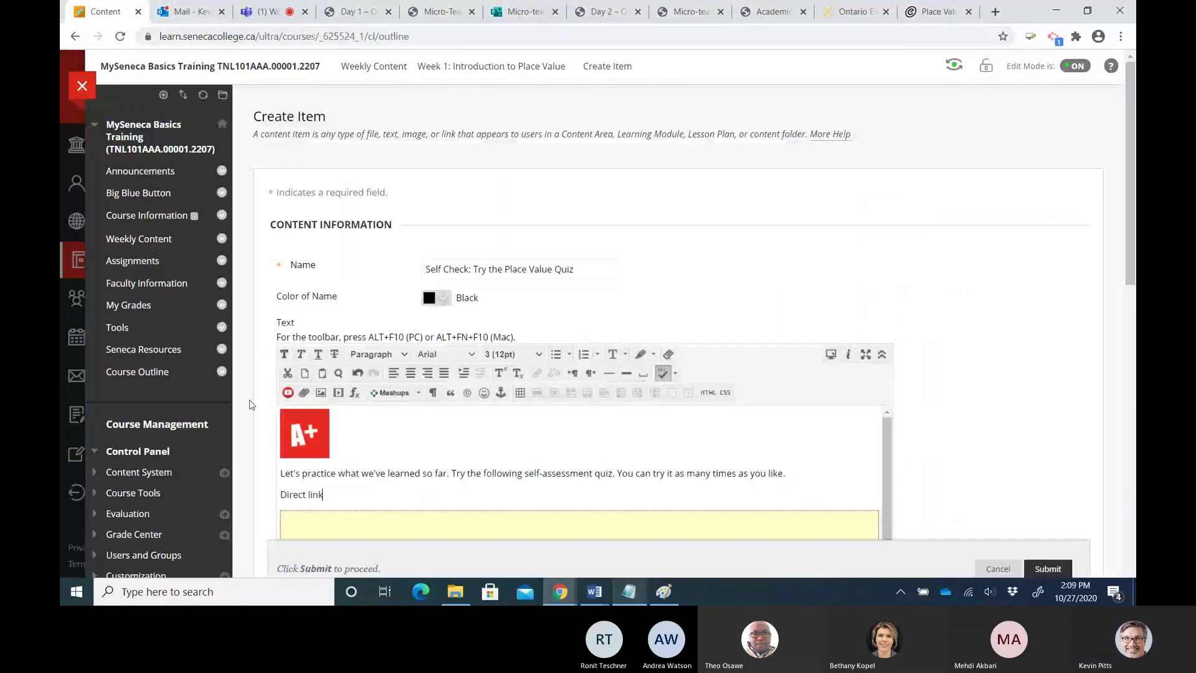
{"action": "type", "text": " to place"}
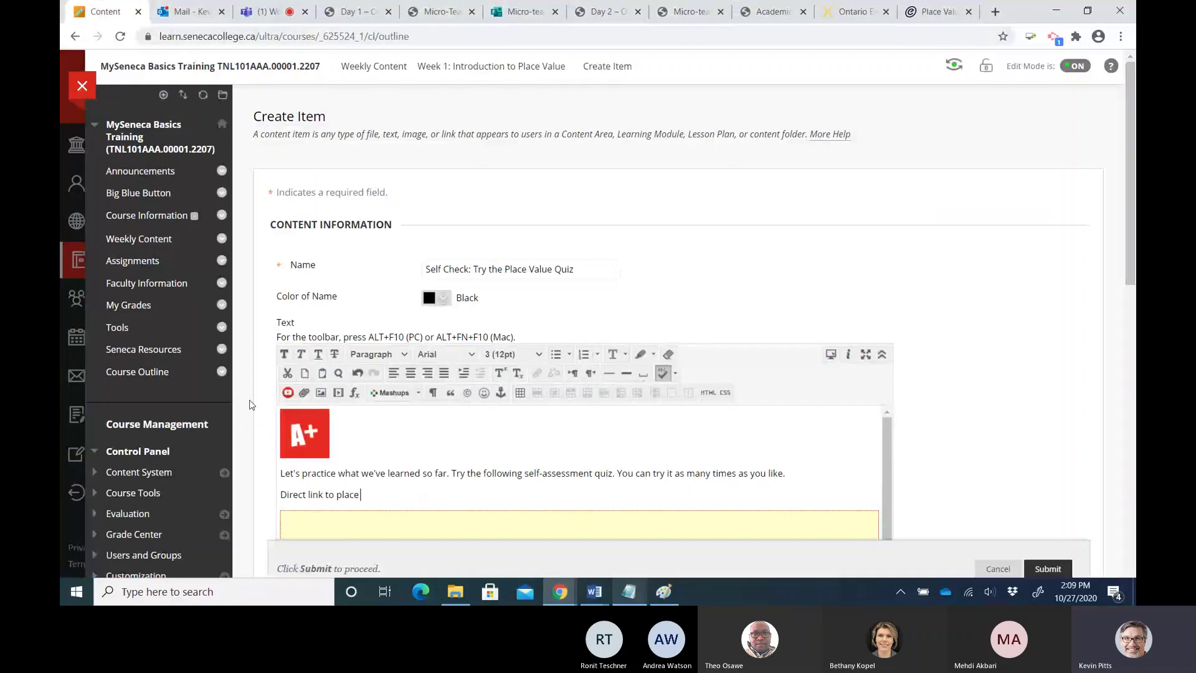
{"action": "type", "text": " valuaue self-assessment quiz"}
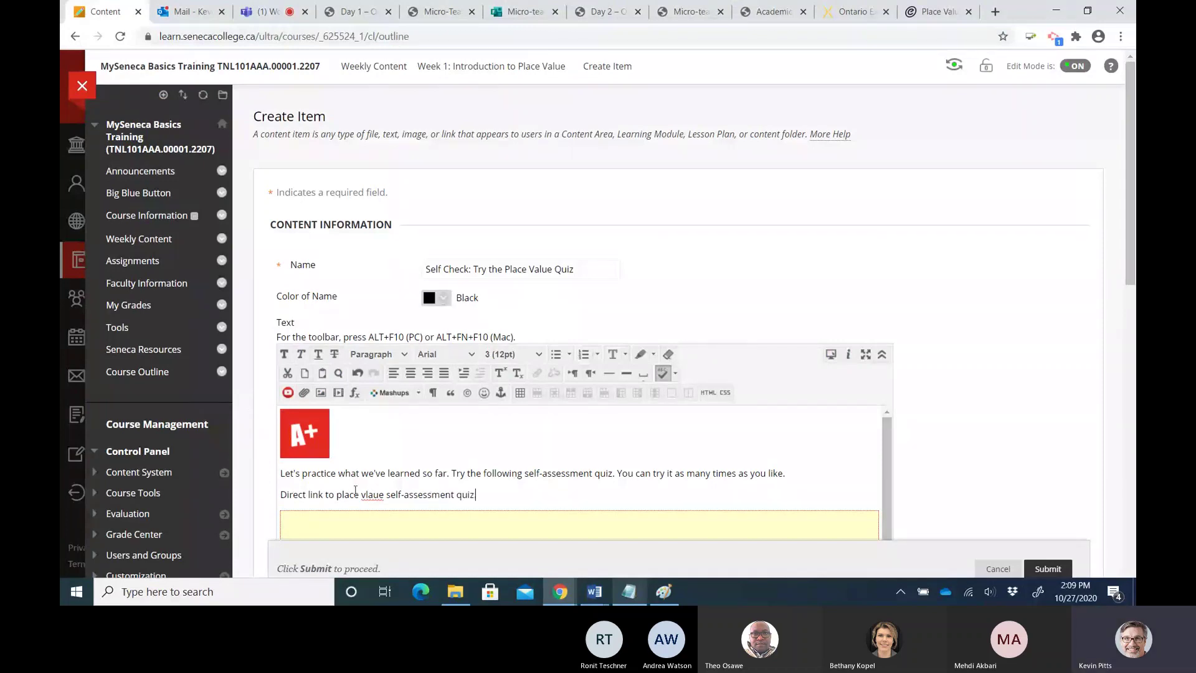
{"action": "type", "text": "."}
{"action": "left_click", "coordinate": [368, 497]}
{"action": "type", "text": "alu"}
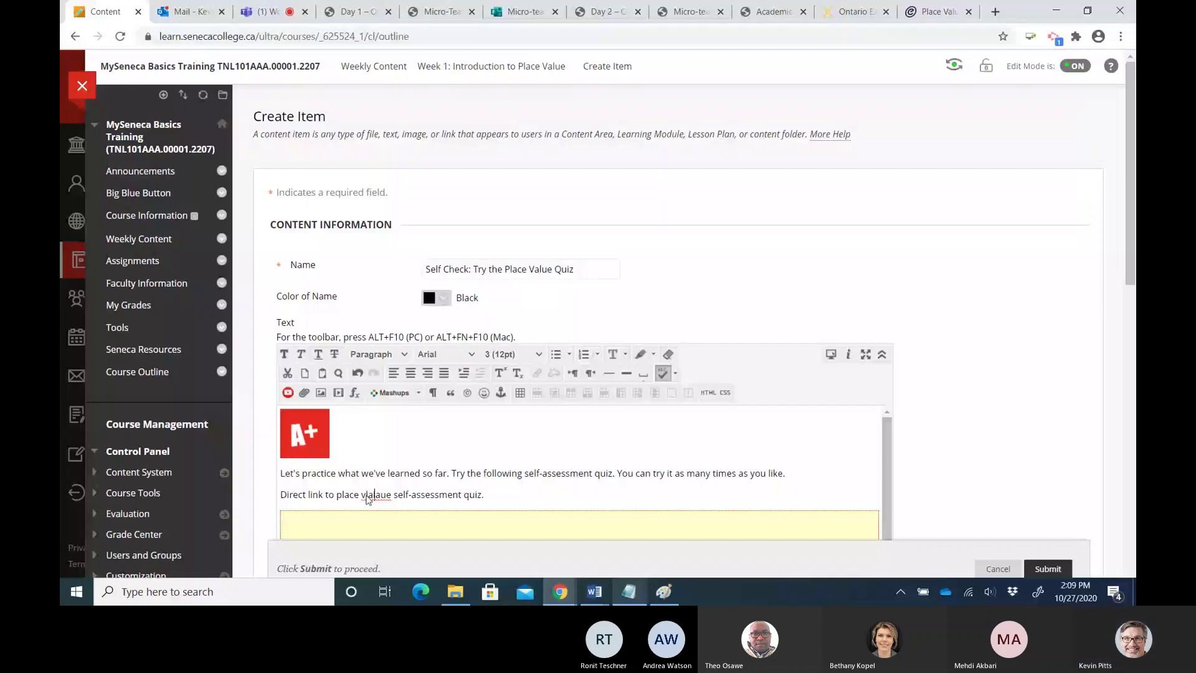
{"action": "key", "text": "Delete"}
{"action": "key", "text": "Delete"}
{"action": "key", "text": "Delete"}
{"action": "left_click_drag", "start_coordinate": [480, 495], "coordinate": [390, 495]}
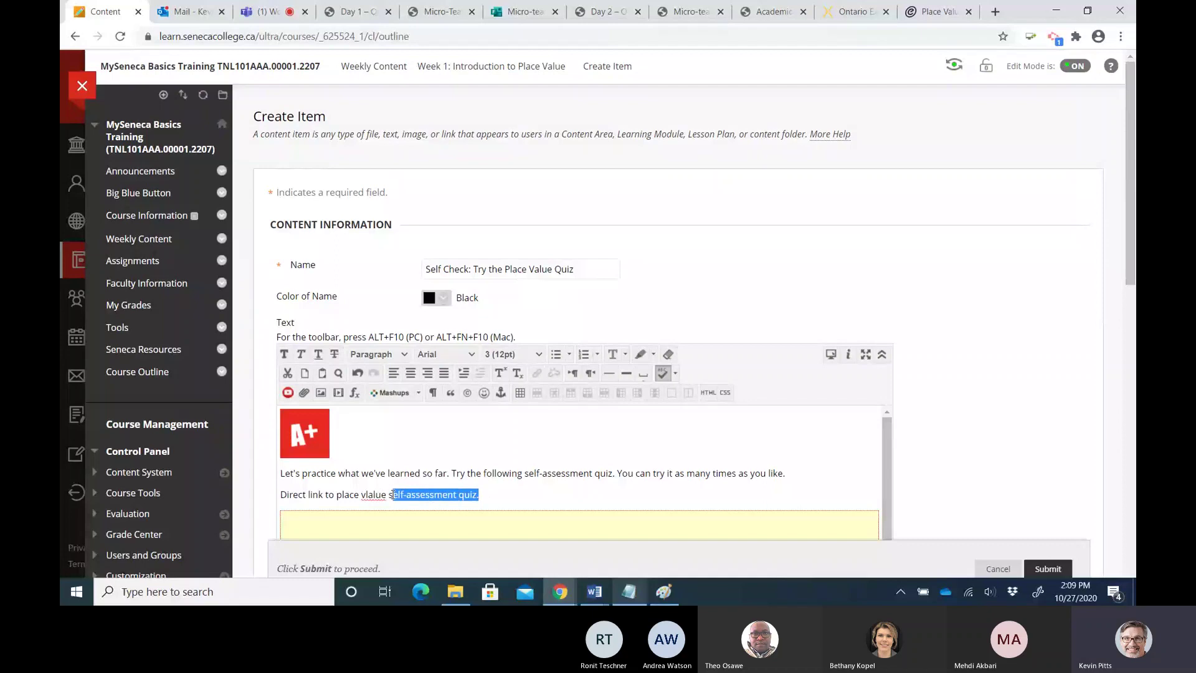
{"action": "left_click", "coordinate": [364, 496]}
{"action": "key", "text": "Delete"}
{"action": "key", "text": "Delete"}
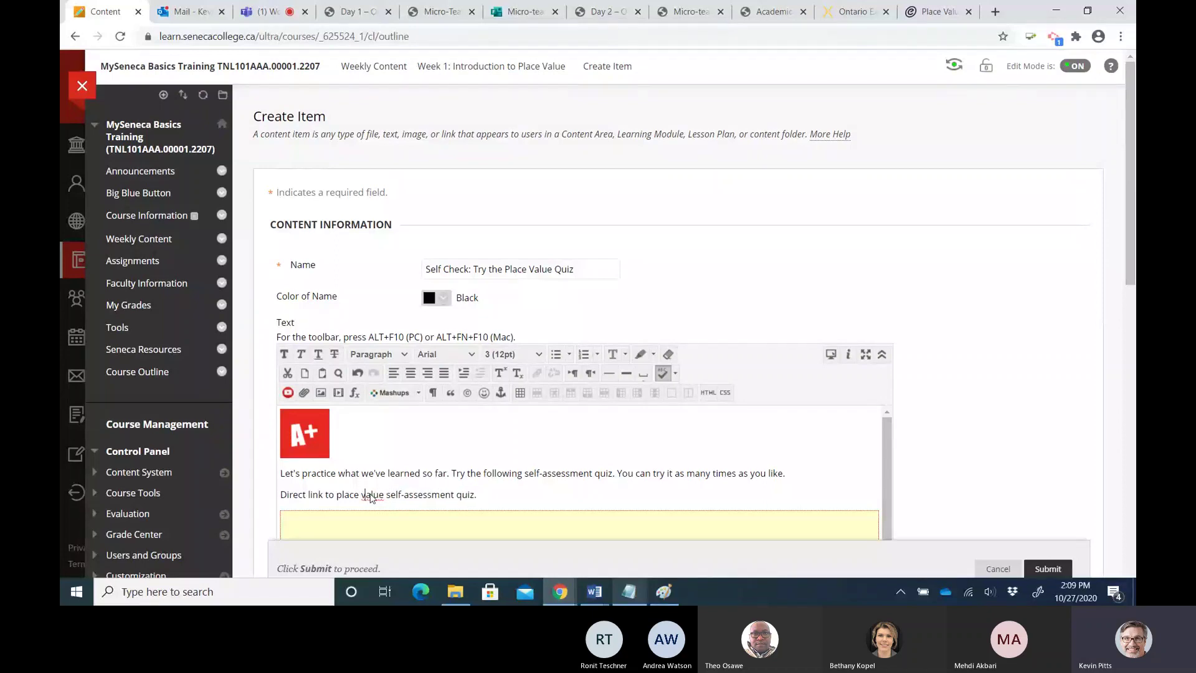
{"action": "left_click_drag", "start_coordinate": [477, 495], "coordinate": [279, 495]}
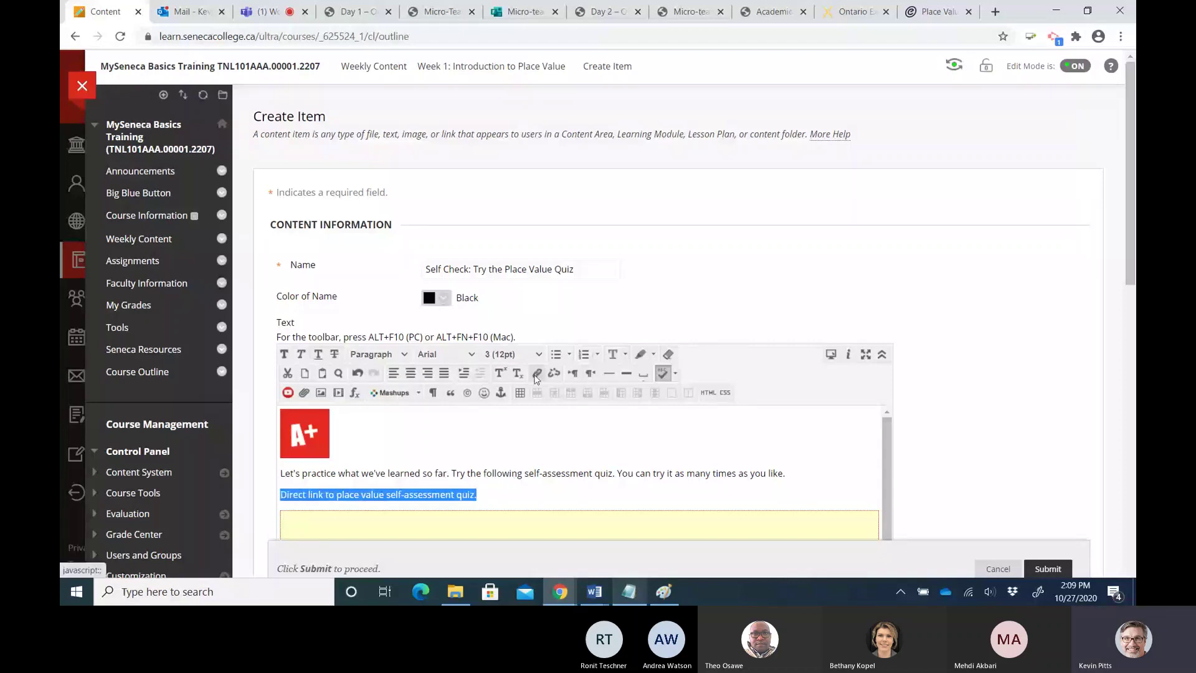
Try the embed code as the link address, dismiss the error, and clear the address field
{"action": "left_click", "coordinate": [536, 373]}
{"action": "key", "text": "ctrl+v"}
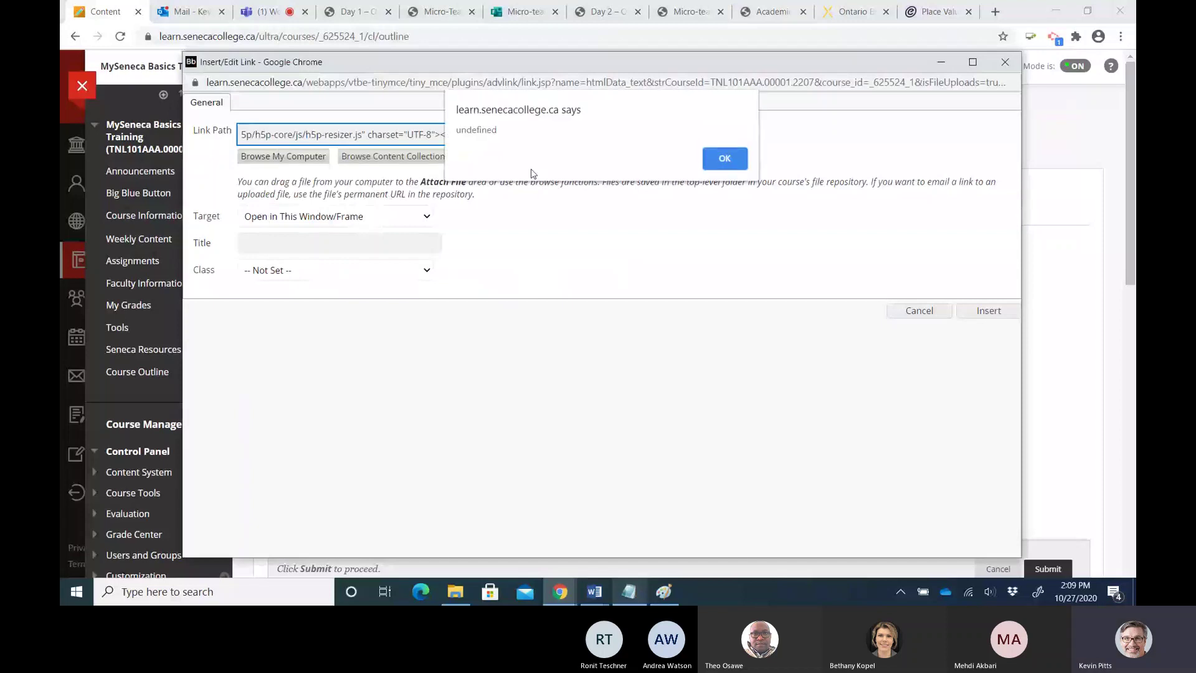
{"action": "key", "text": "Return"}
{"action": "left_click", "coordinate": [723, 161]}
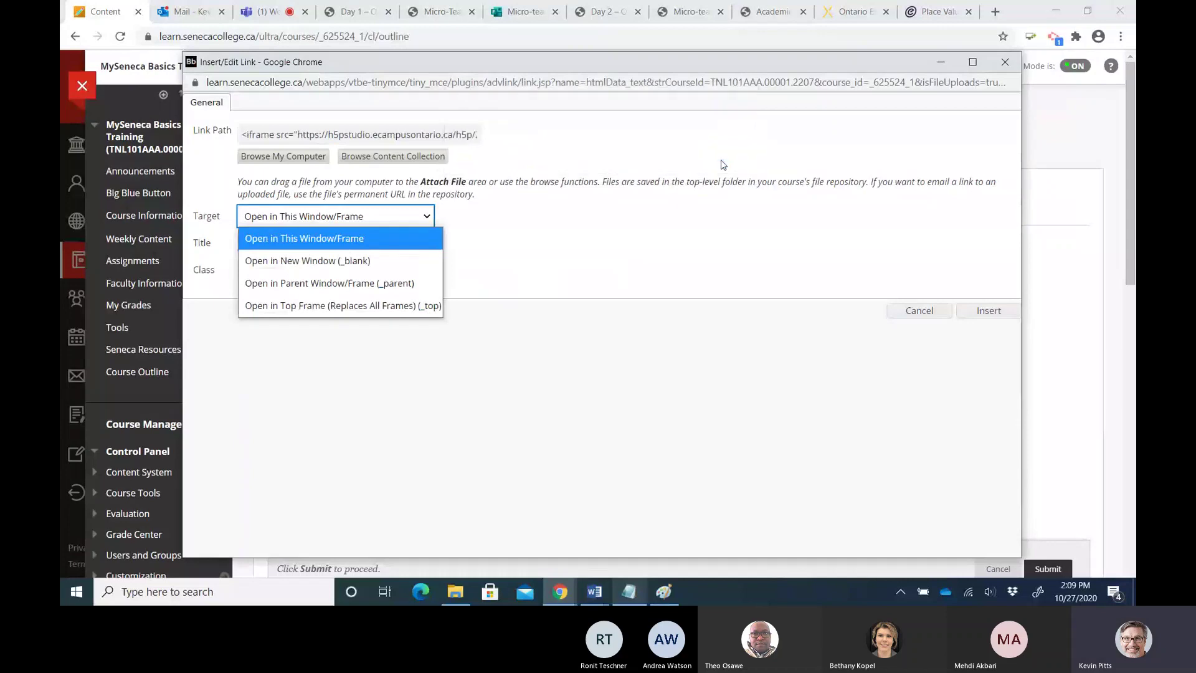
{"action": "left_click", "coordinate": [408, 135]}
{"action": "left_click_drag", "start_coordinate": [300, 134], "coordinate": [176, 147]}
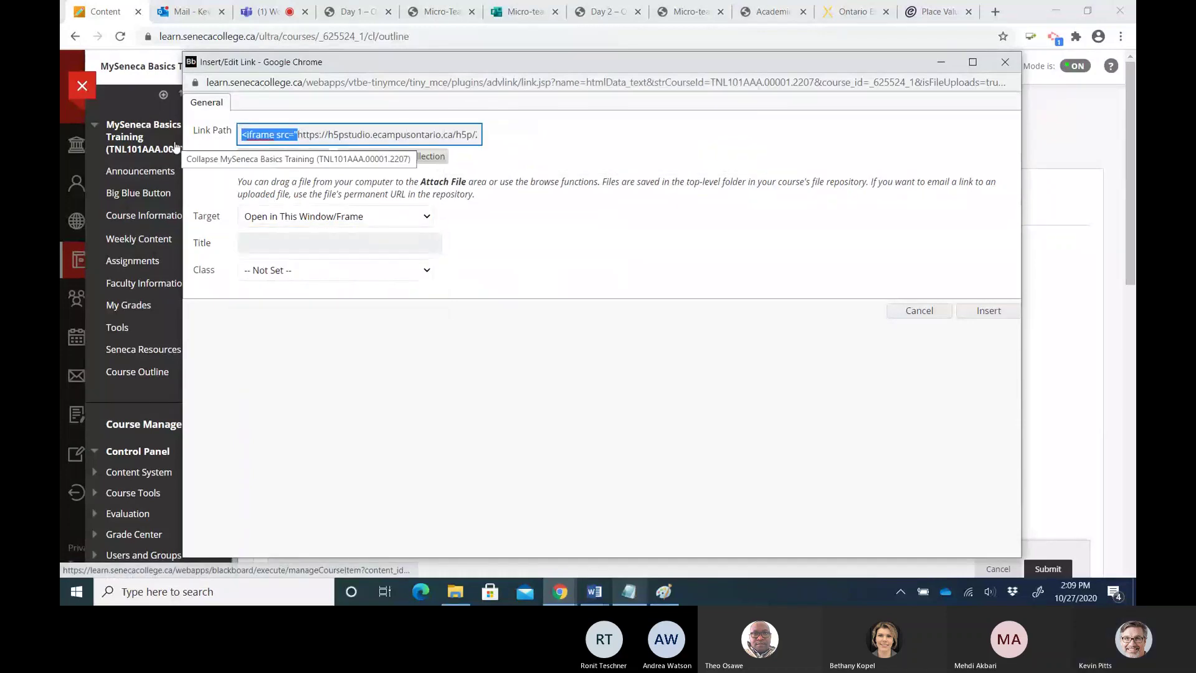
{"action": "key", "text": "BackSpace"}
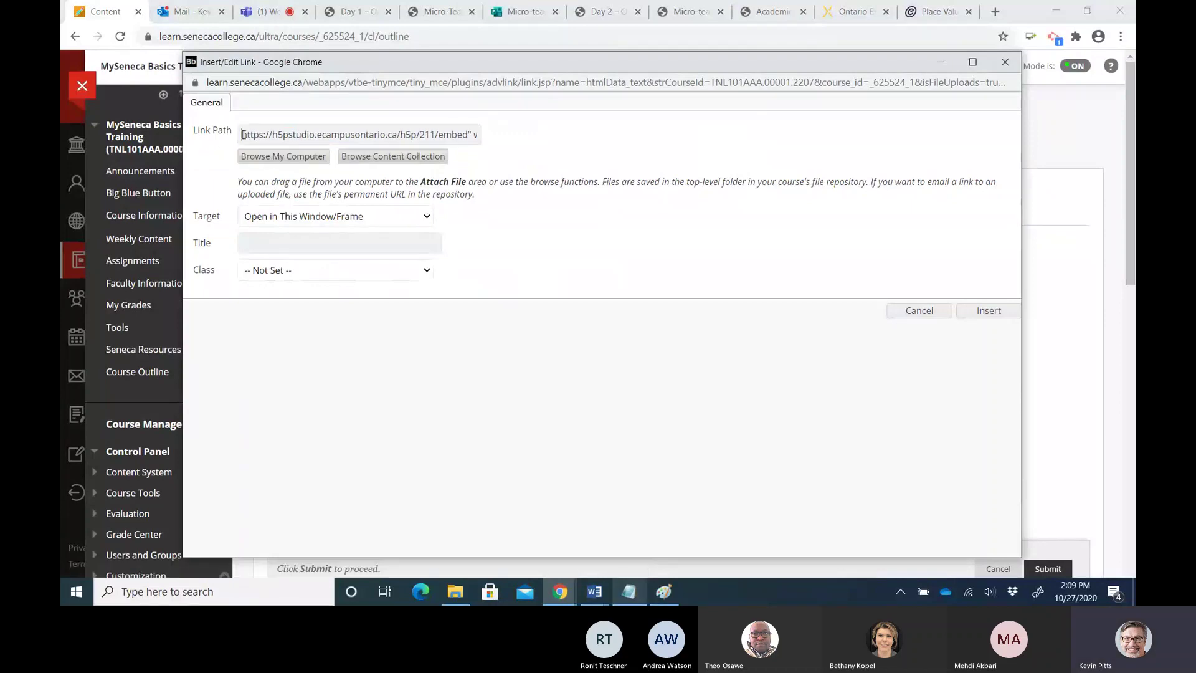
{"action": "left_click_drag", "start_coordinate": [243, 135], "coordinate": [531, 176]}
{"action": "key", "text": "BackSpace"}
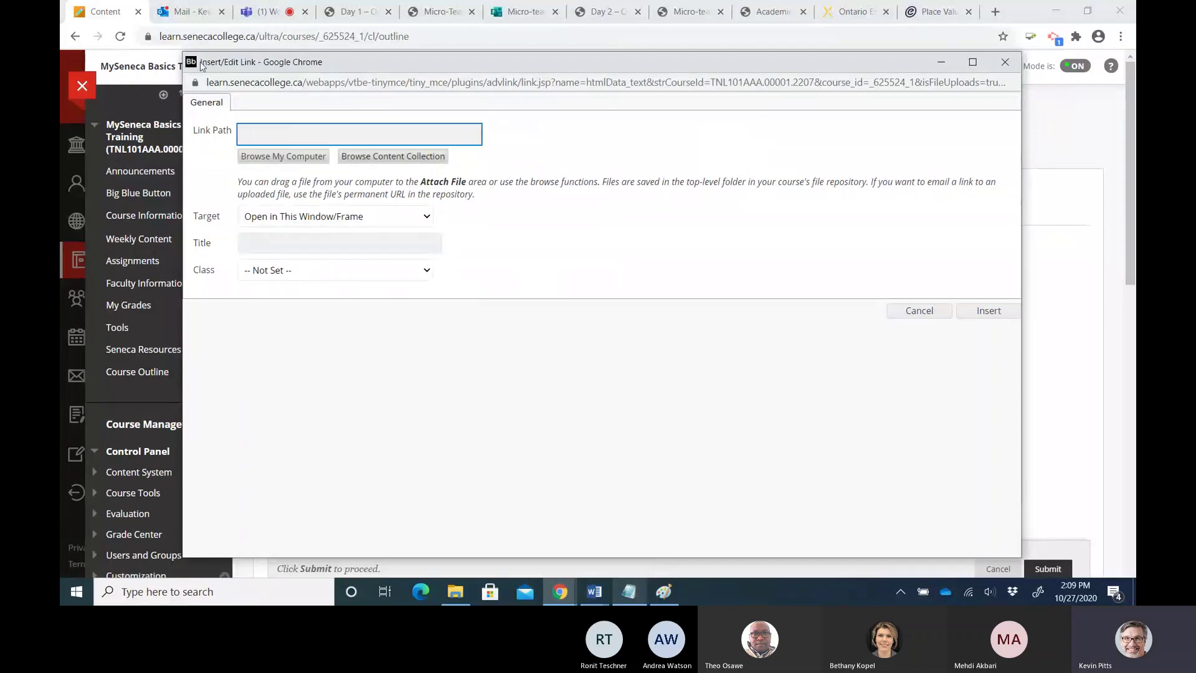
Link the selected line to the quiz's H5P Studio page URL, opening in a new window
{"action": "left_click", "coordinate": [918, 13]}
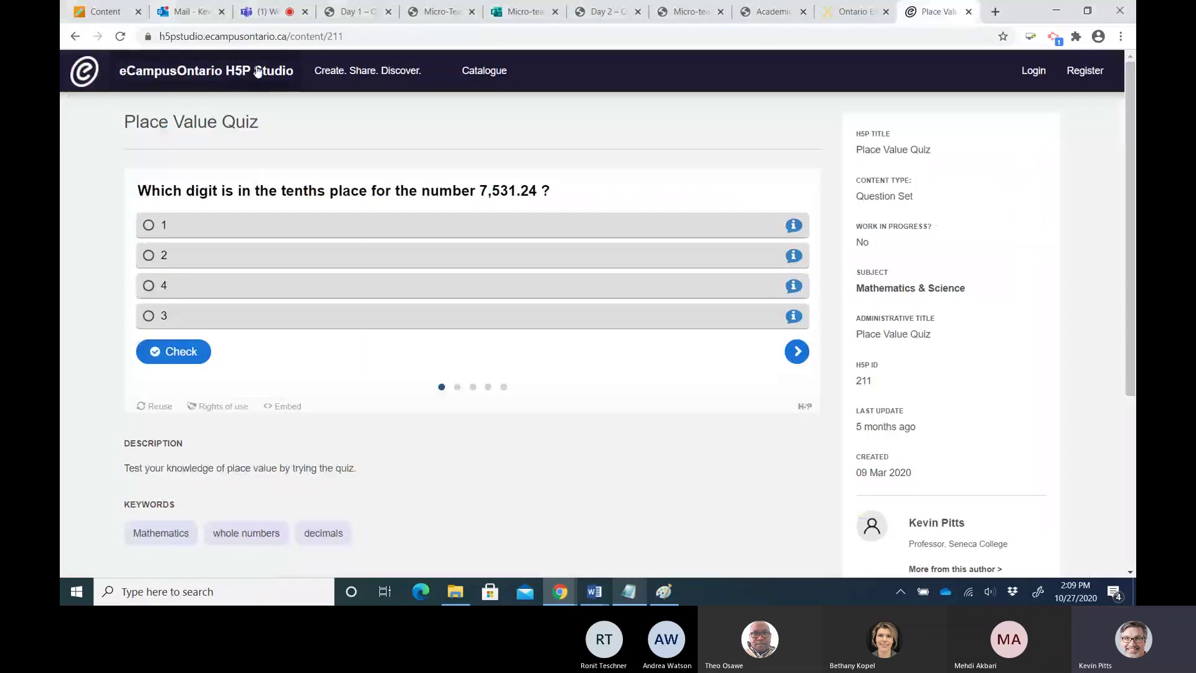
{"action": "left_click", "coordinate": [159, 36]}
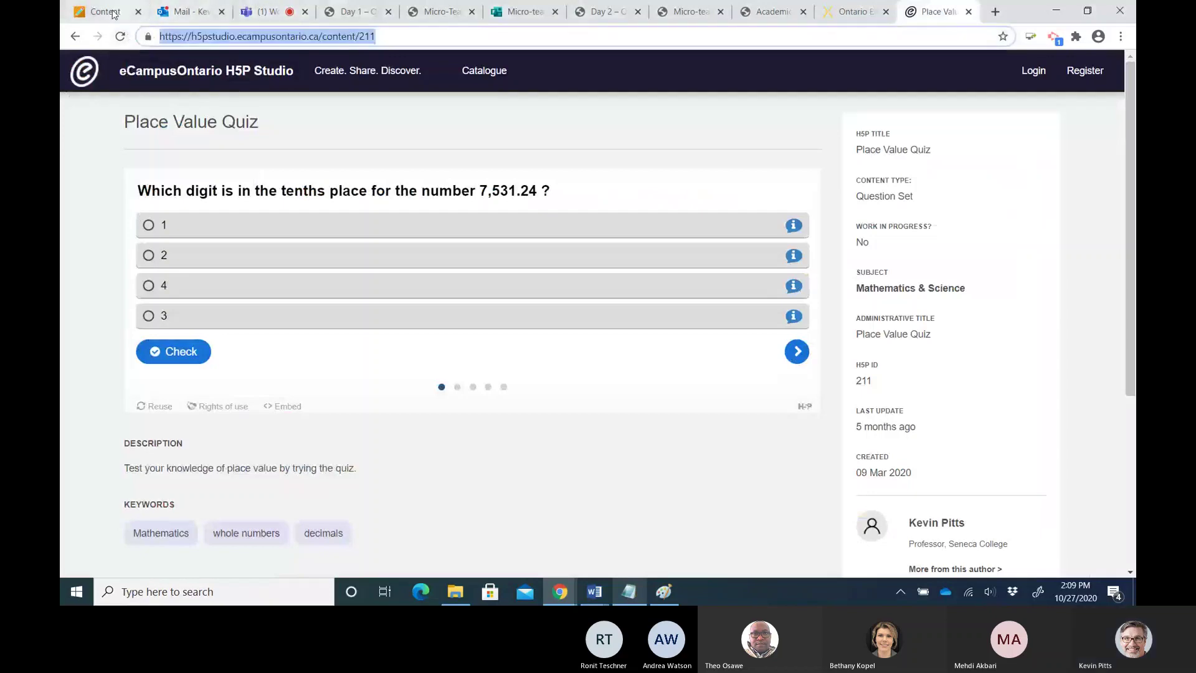
{"action": "left_click", "coordinate": [114, 14]}
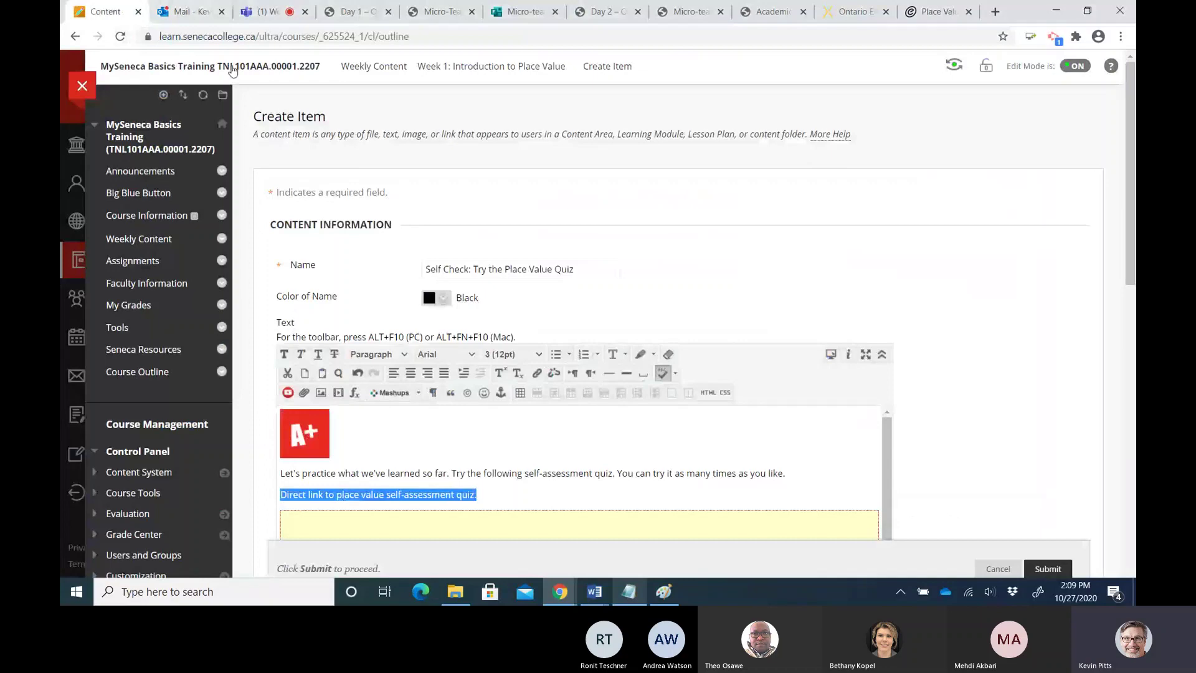
{"action": "left_click", "coordinate": [536, 373]}
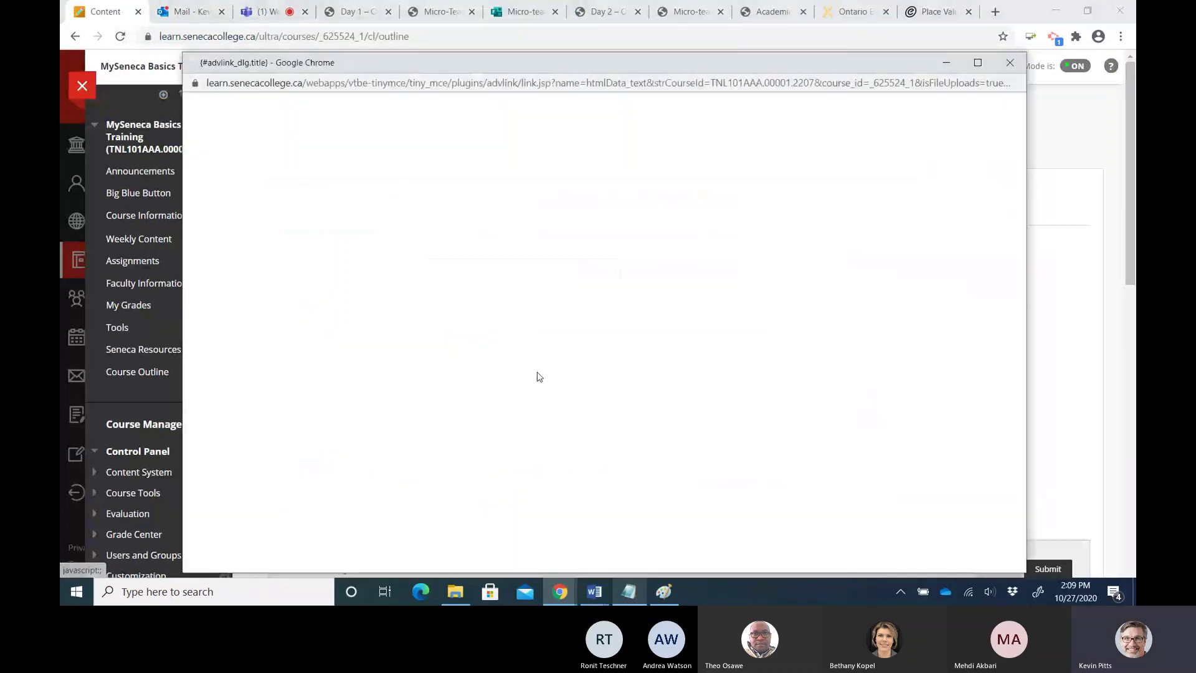
{"action": "left_click", "coordinate": [284, 240]}
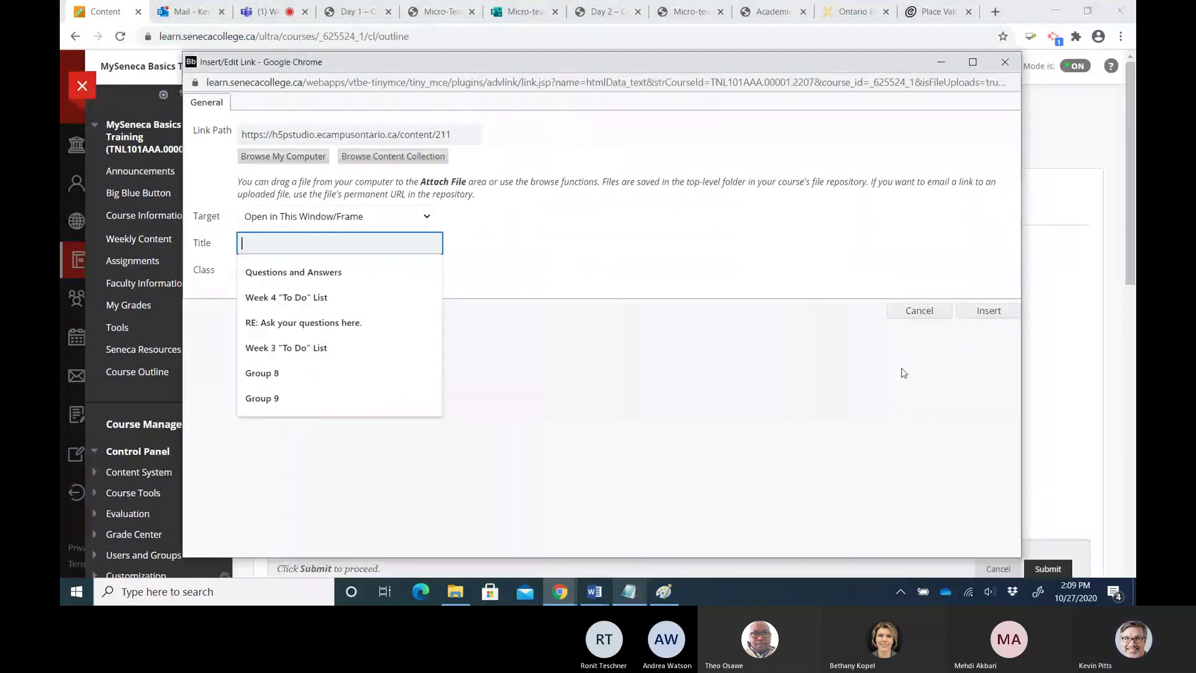
{"action": "left_click", "coordinate": [988, 316]}
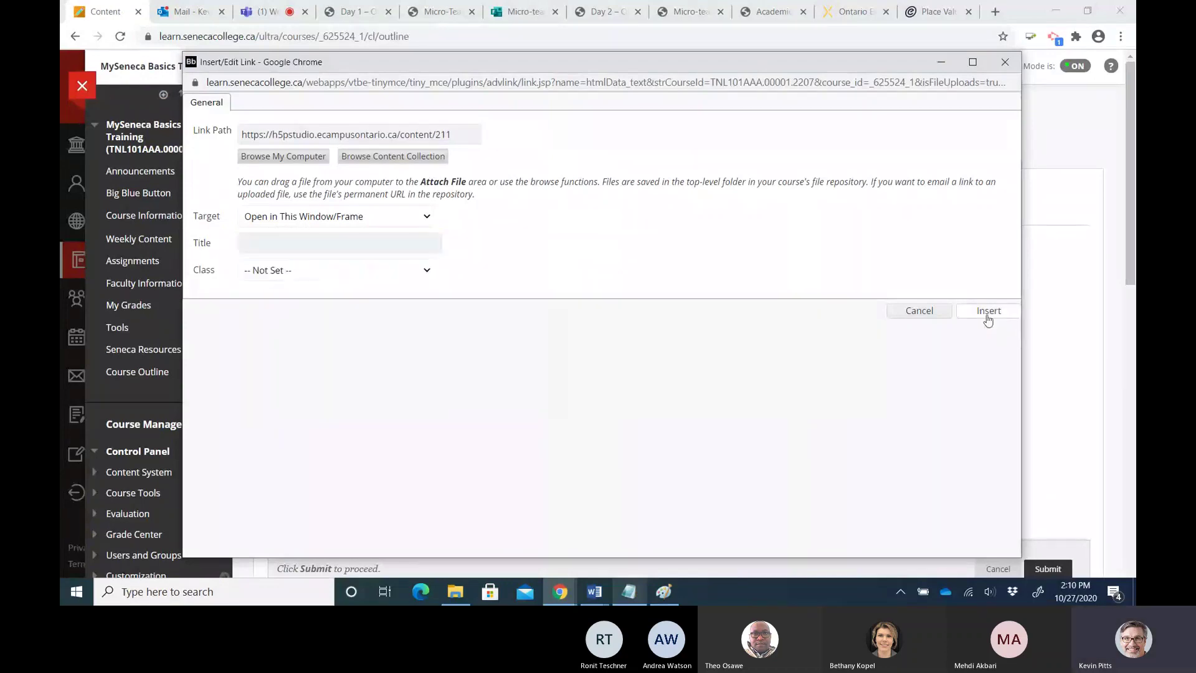
{"action": "left_click", "coordinate": [988, 317]}
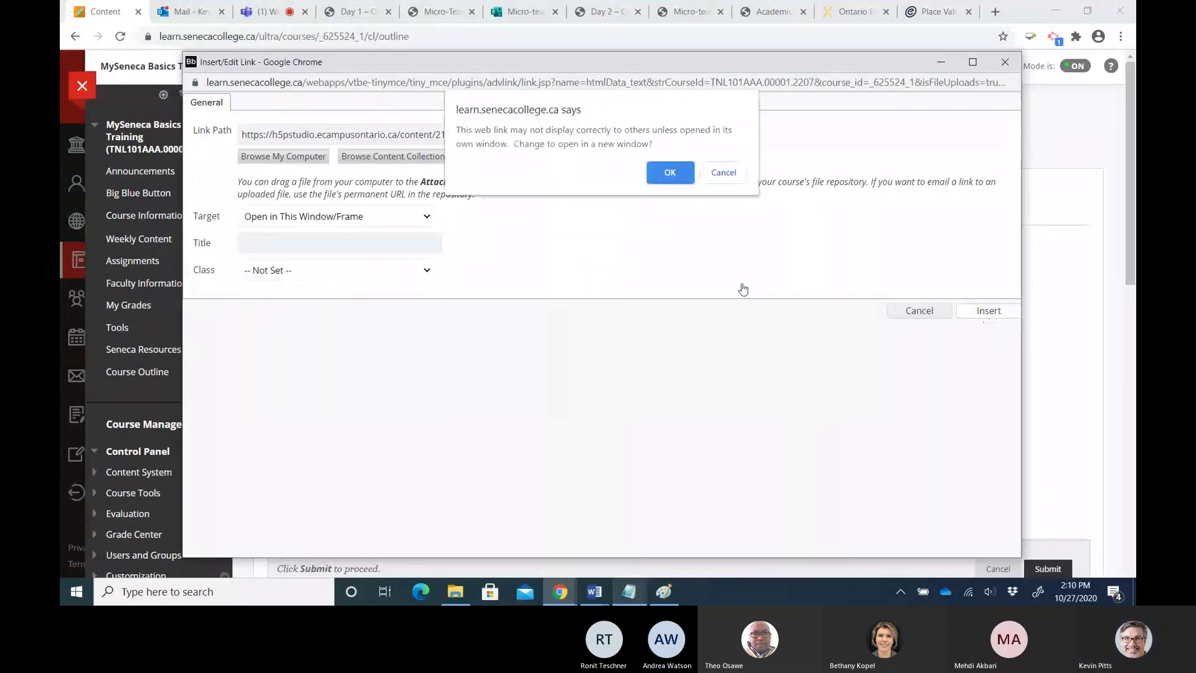
{"action": "left_click", "coordinate": [660, 172]}
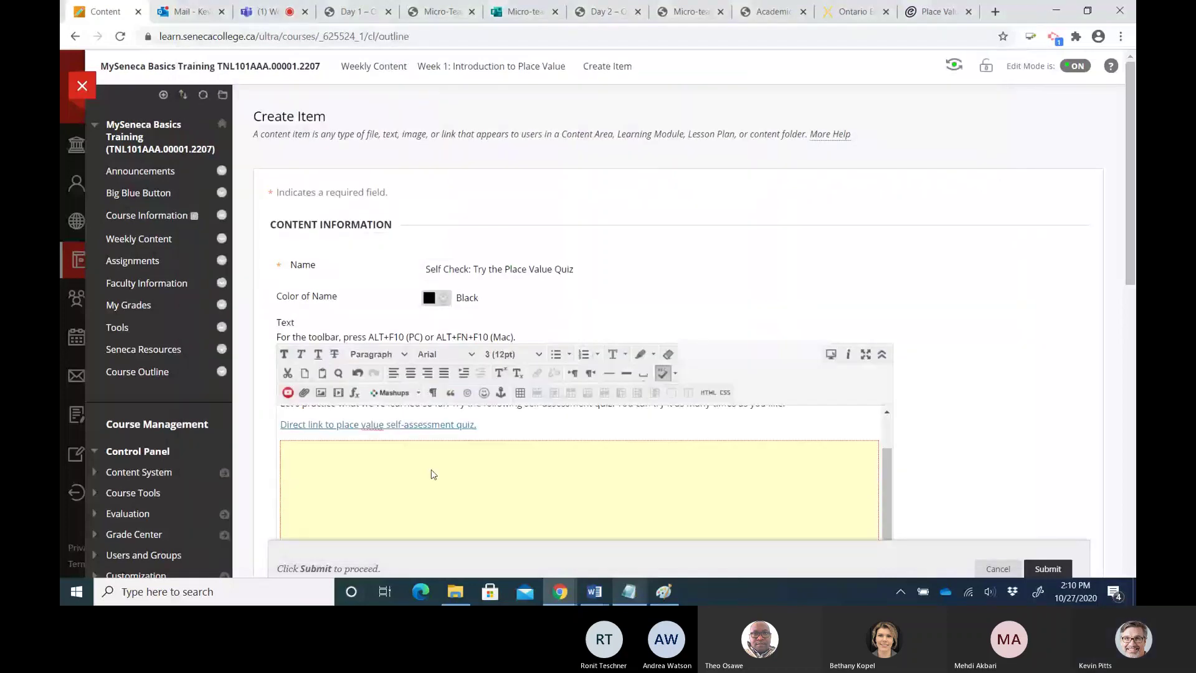
Set the linked quiz line's font size to 4 (14pt)
{"action": "left_click_drag", "start_coordinate": [281, 473], "coordinate": [476, 493]}
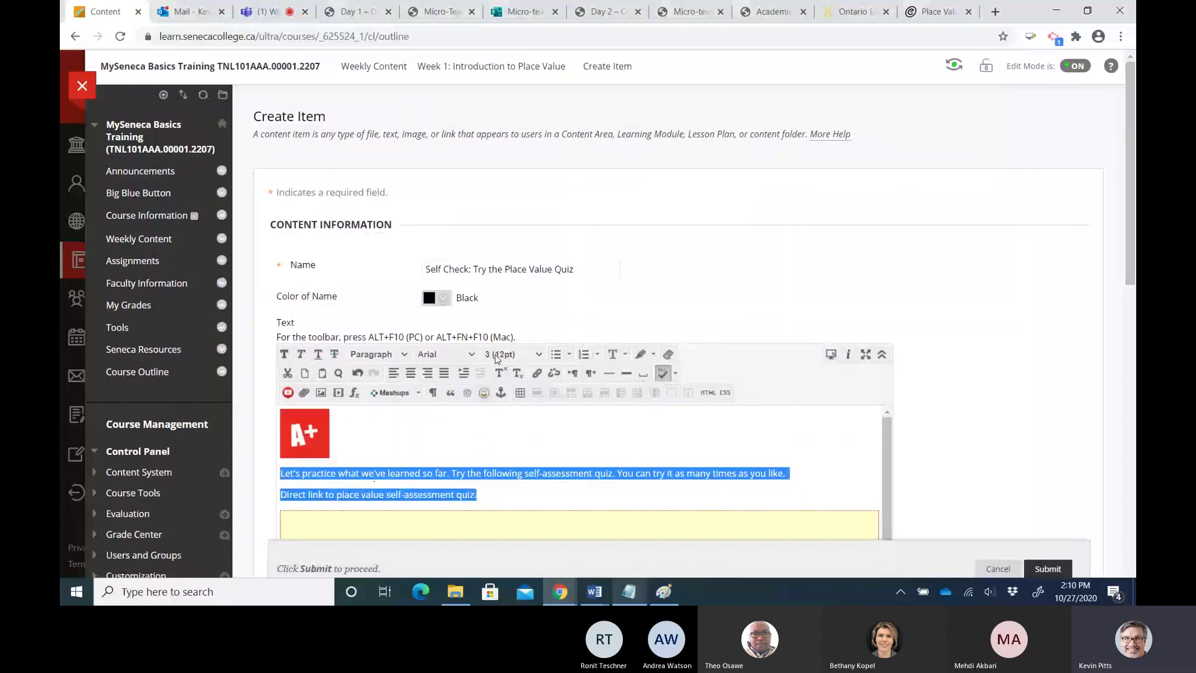
{"action": "left_click", "coordinate": [511, 354]}
{"action": "left_click", "coordinate": [508, 459]}
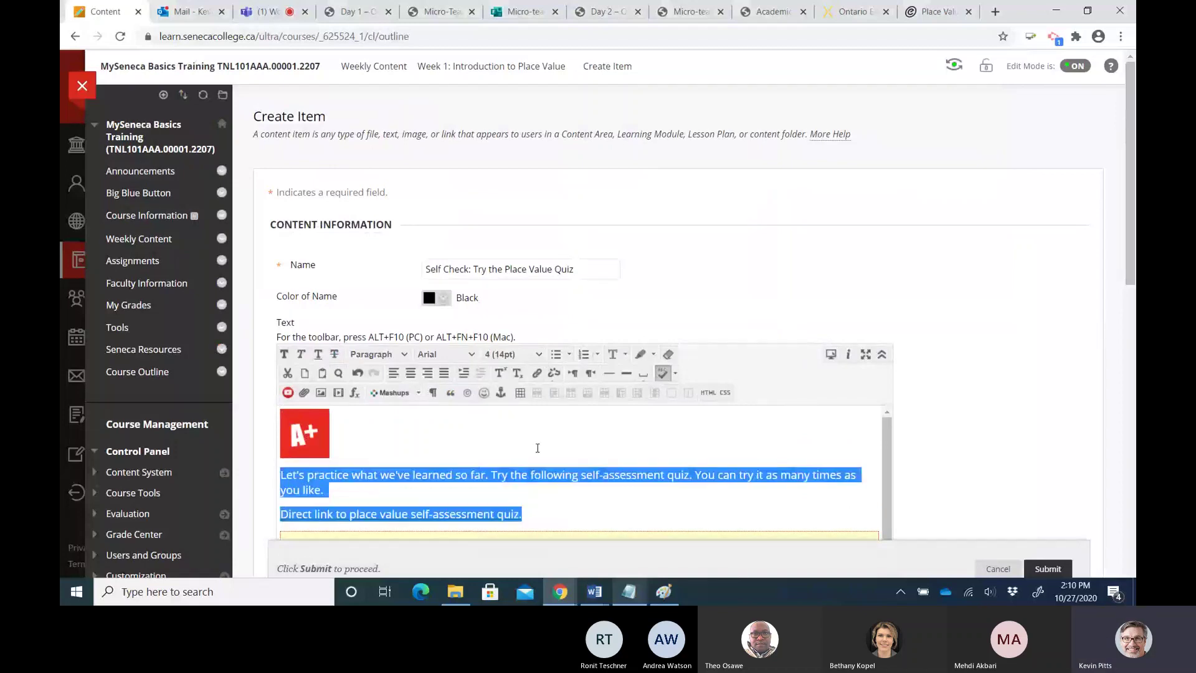
{"action": "left_click", "coordinate": [538, 448]}
Submit the Self Check: Try the Place Value Quiz item, review it, and enter Student Preview
{"action": "scroll", "coordinate": [917, 419], "scroll_direction": "down", "scroll_amount": 2}
{"action": "scroll", "coordinate": [920, 421], "scroll_direction": "down", "scroll_amount": 10}
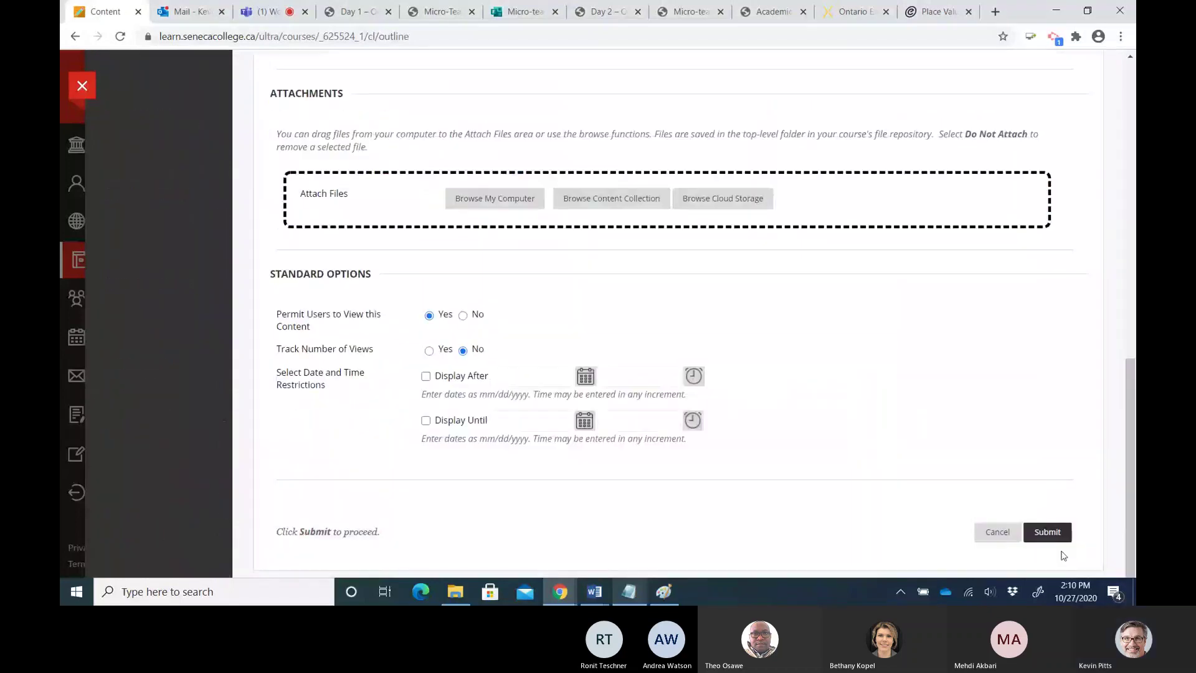
{"action": "left_click", "coordinate": [1058, 538]}
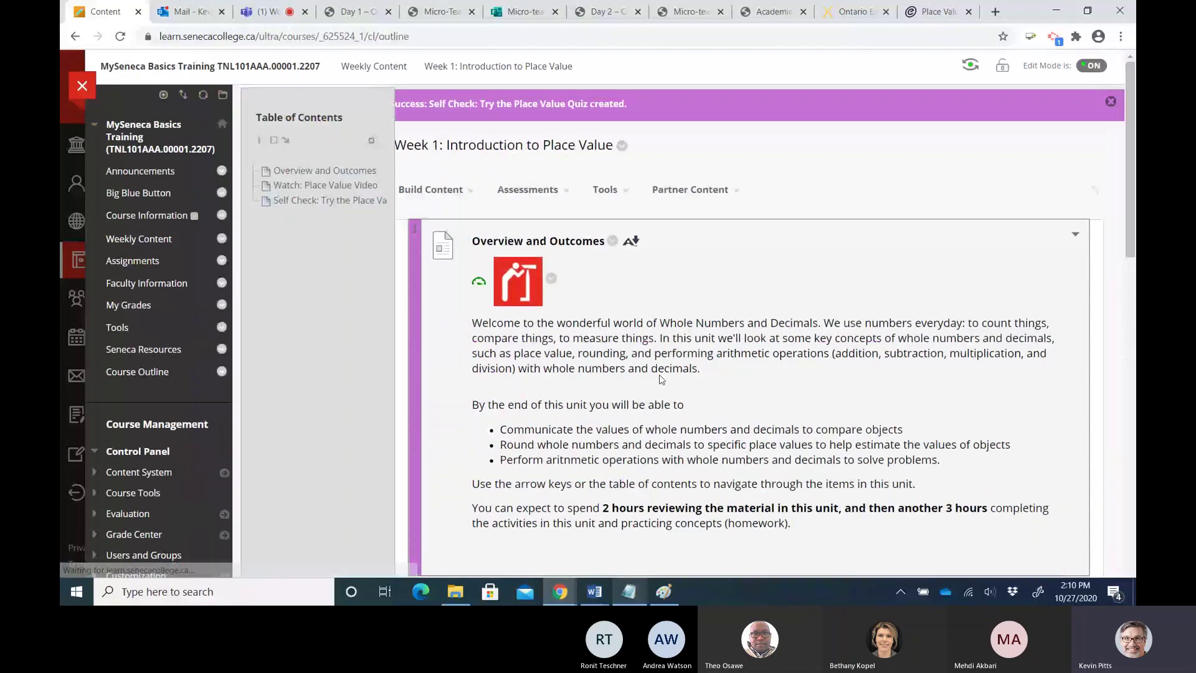
{"action": "scroll", "coordinate": [662, 379], "scroll_direction": "down", "scroll_amount": 3}
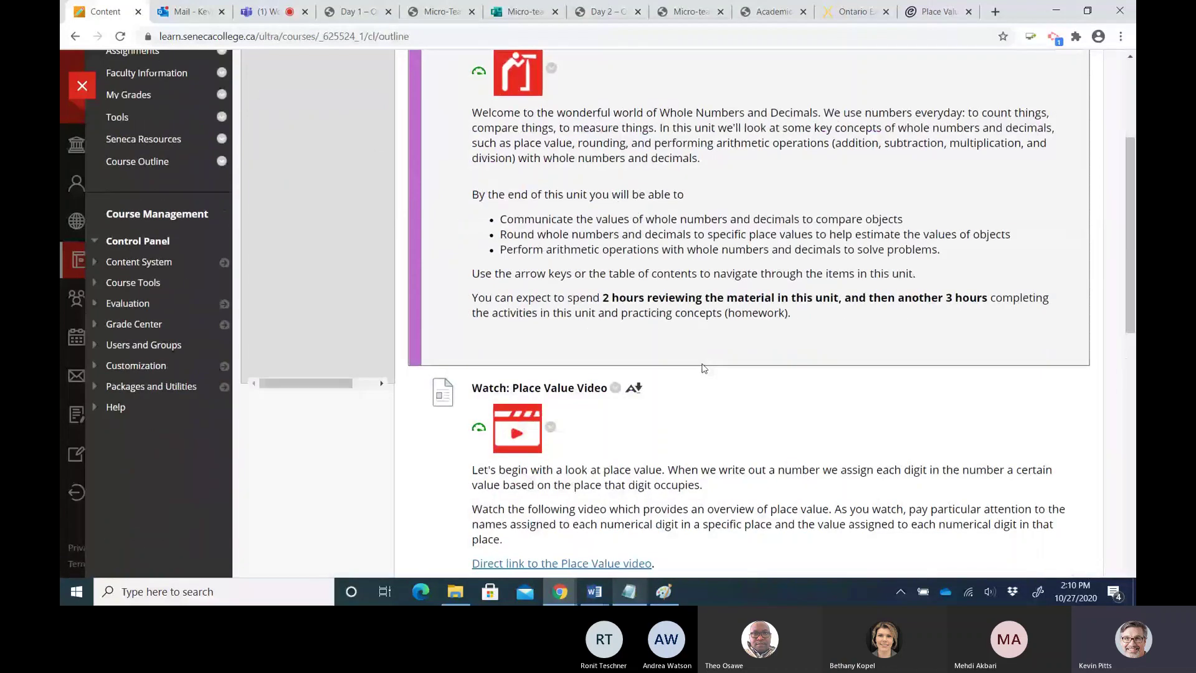
{"action": "scroll", "coordinate": [703, 368], "scroll_direction": "down", "scroll_amount": 6}
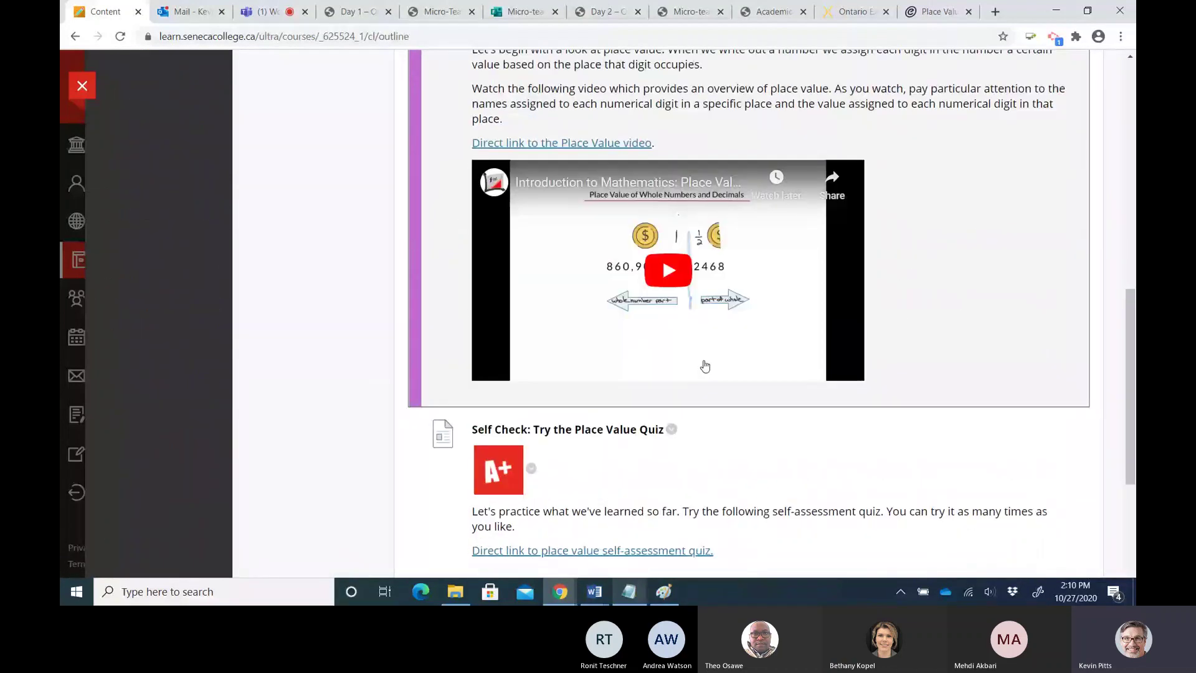
{"action": "scroll", "coordinate": [705, 366], "scroll_direction": "down", "scroll_amount": 4}
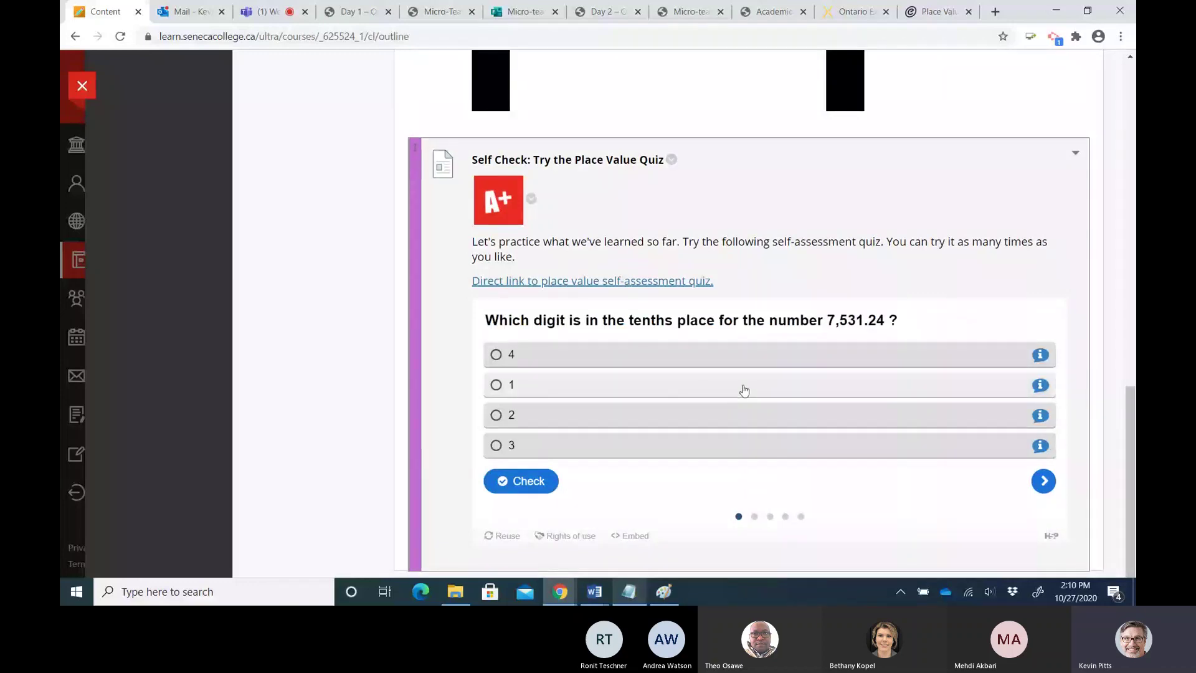
{"action": "scroll", "coordinate": [771, 373], "scroll_direction": "up", "scroll_amount": 2}
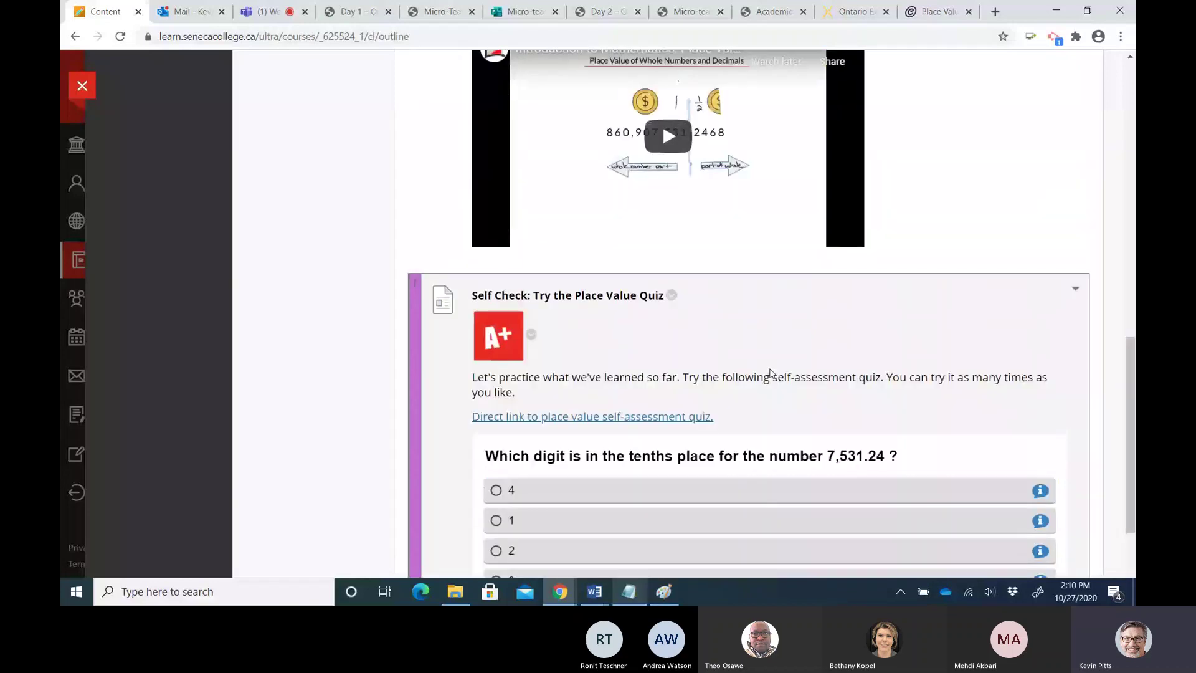
{"action": "scroll", "coordinate": [770, 373], "scroll_direction": "up", "scroll_amount": 2}
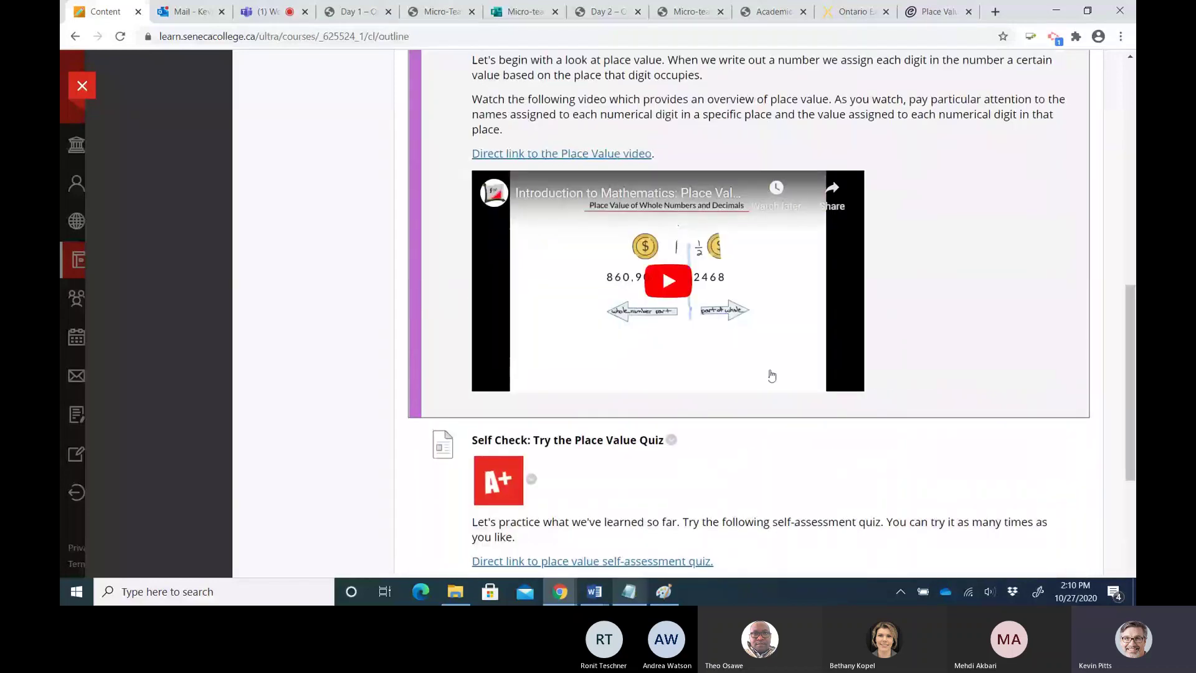
{"action": "scroll", "coordinate": [791, 343], "scroll_direction": "up", "scroll_amount": 10}
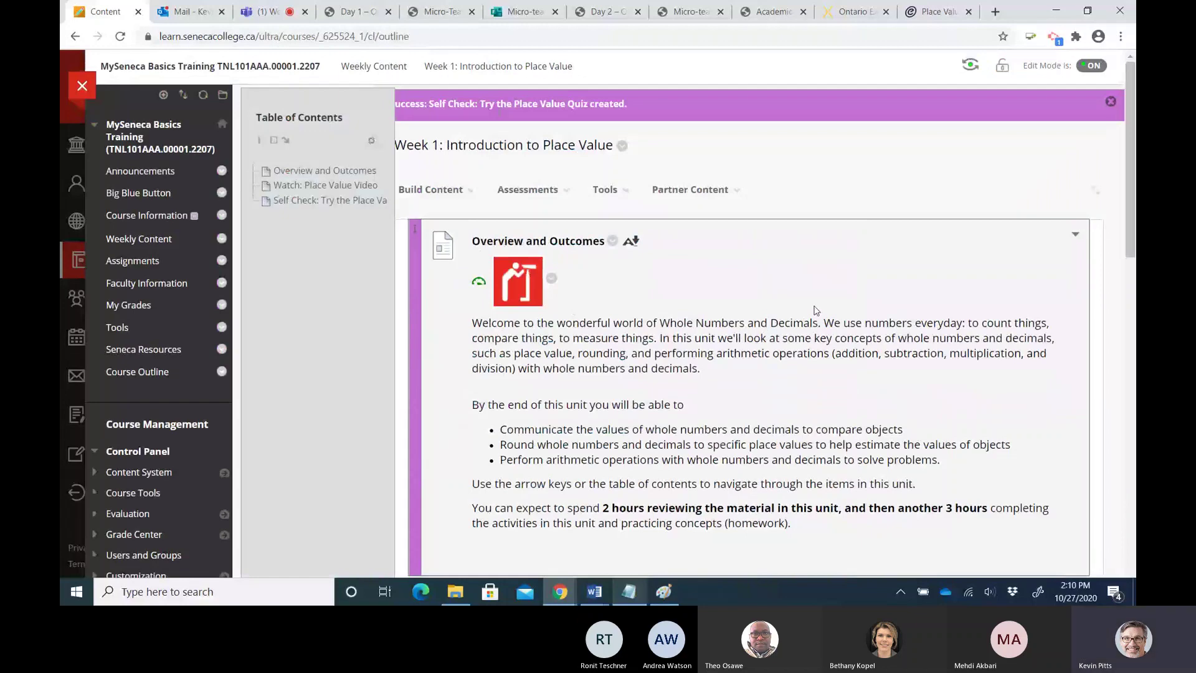
{"action": "left_click", "coordinate": [970, 66]}
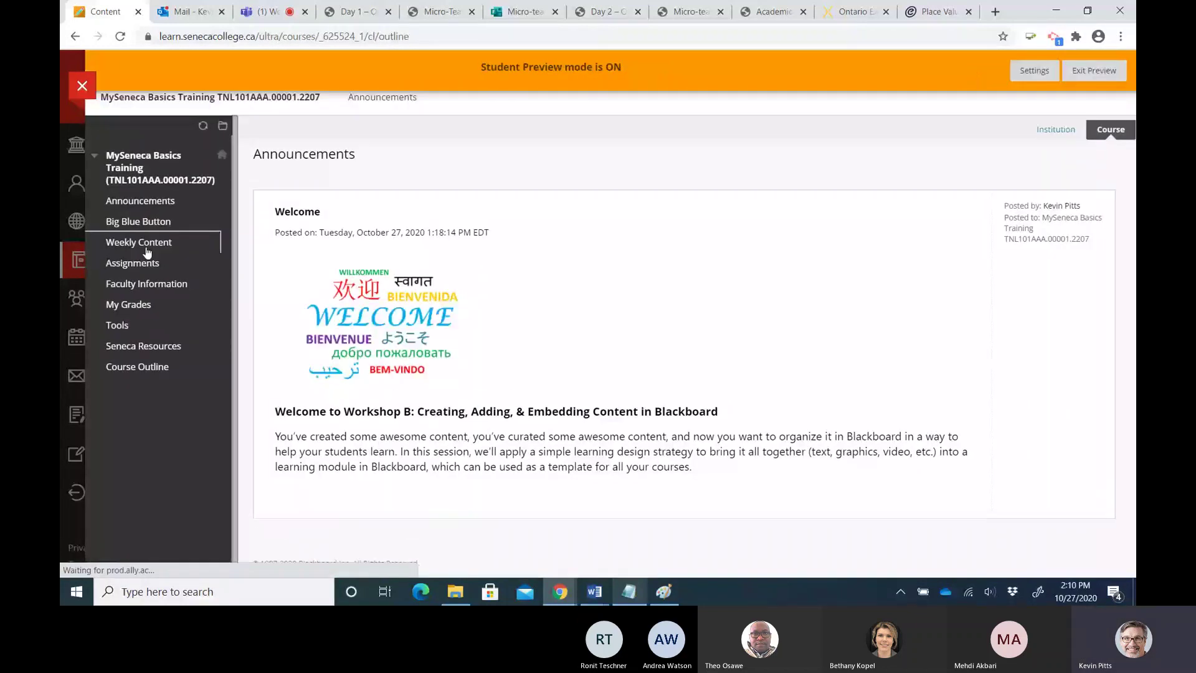
As a student, page through Week 1: Introduction to Place Value to the quiz, then return to Weekly Content
{"action": "left_click", "coordinate": [146, 248]}
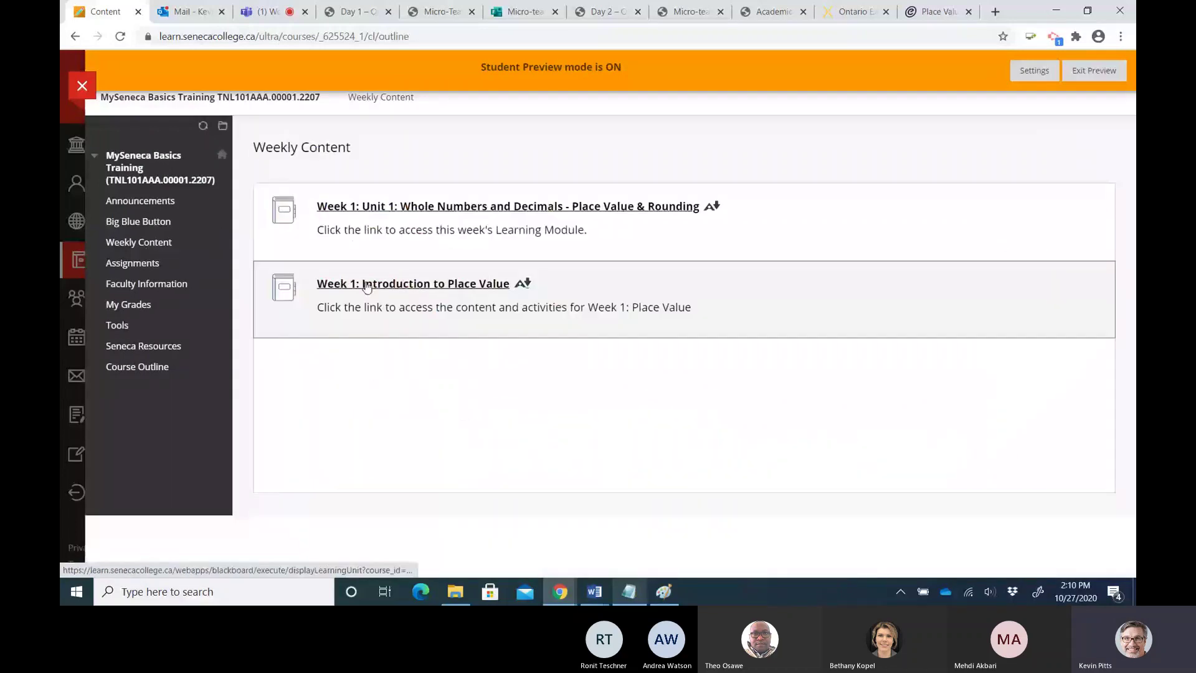
{"action": "left_click", "coordinate": [367, 285]}
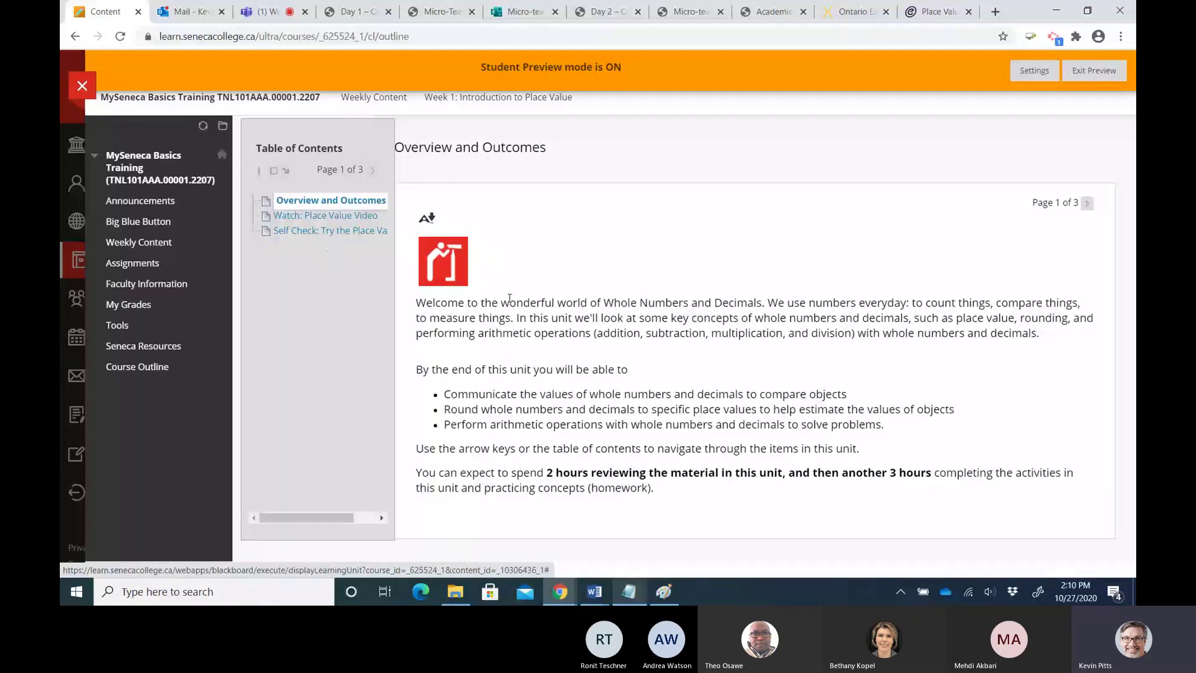
{"action": "left_click", "coordinate": [1087, 204]}
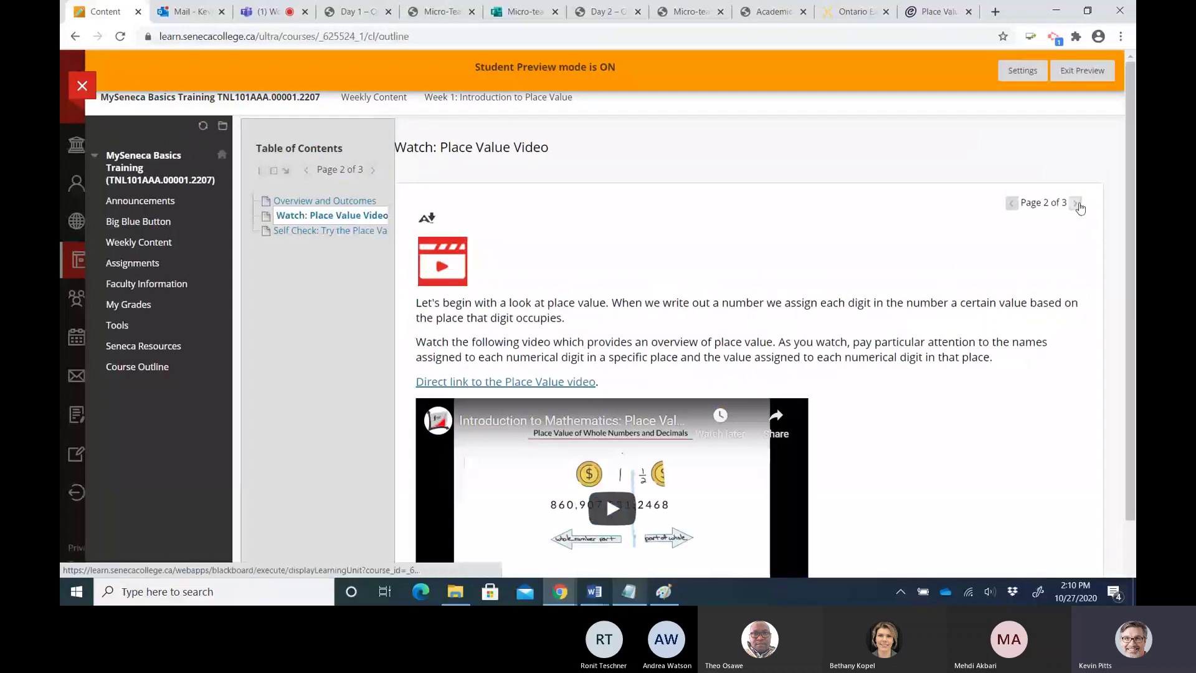
{"action": "left_click", "coordinate": [1077, 205]}
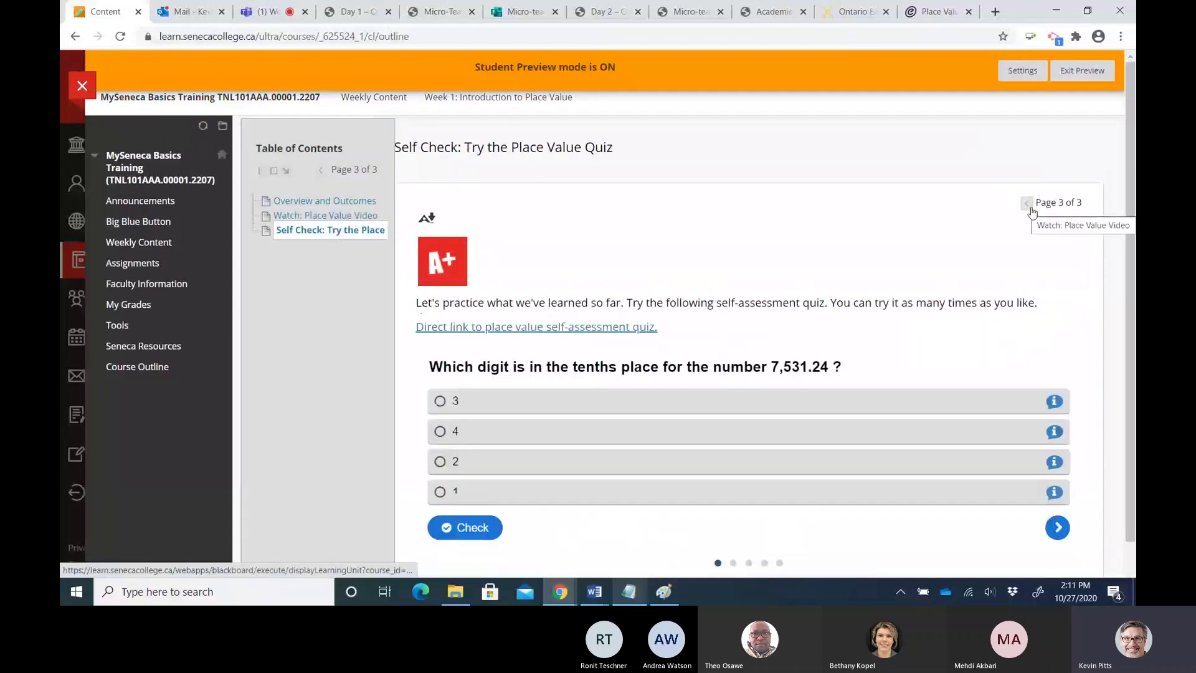
{"action": "left_click", "coordinate": [143, 246]}
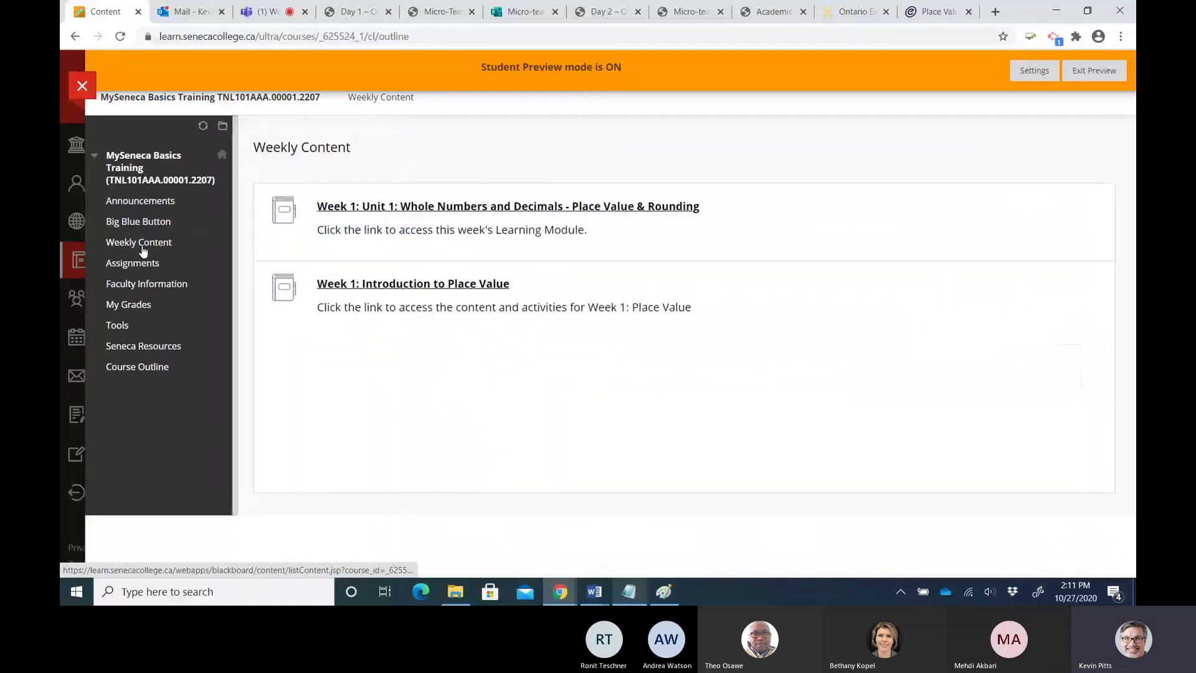
Open the Week 1: Unit 1 module at Overview and Outcomes, briefly viewing the lesson plan image in Paint
{"action": "left_click", "coordinate": [396, 206]}
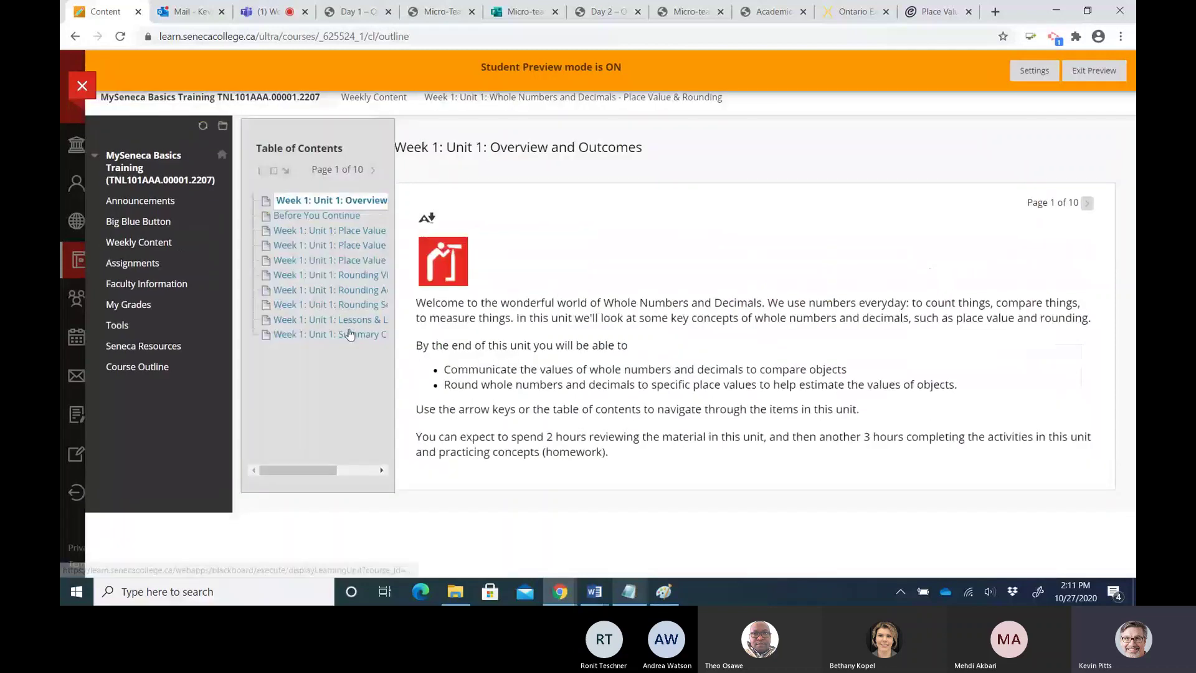
{"action": "left_click", "coordinate": [664, 591]}
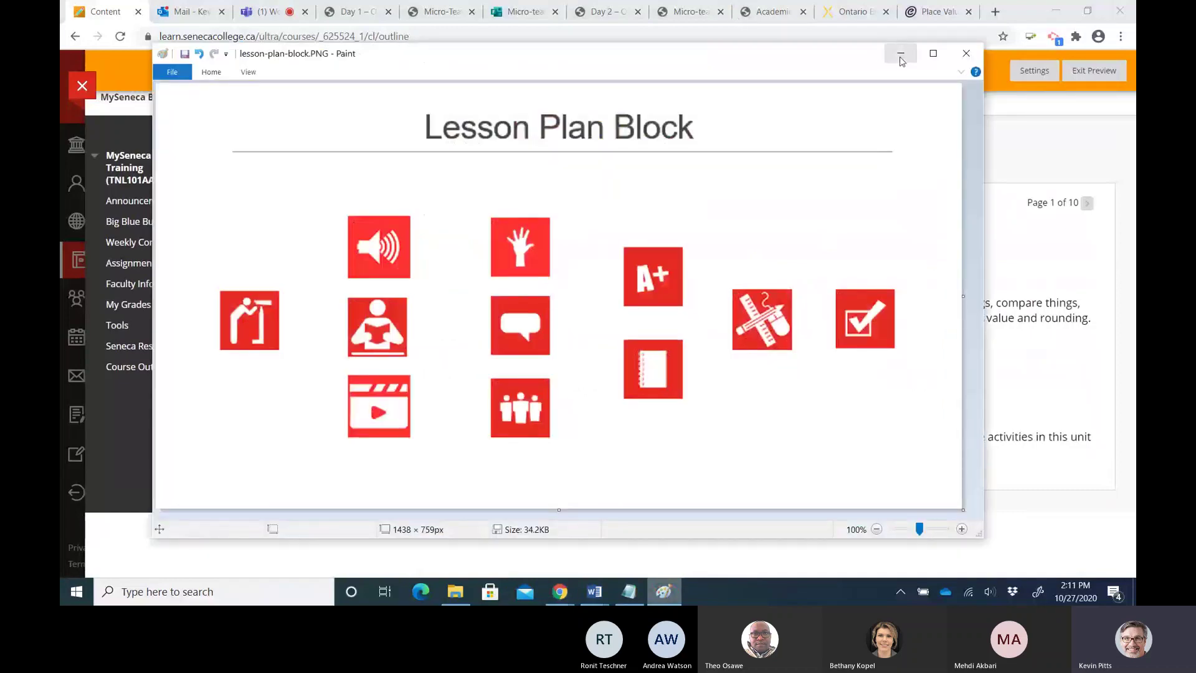
{"action": "left_click", "coordinate": [900, 54]}
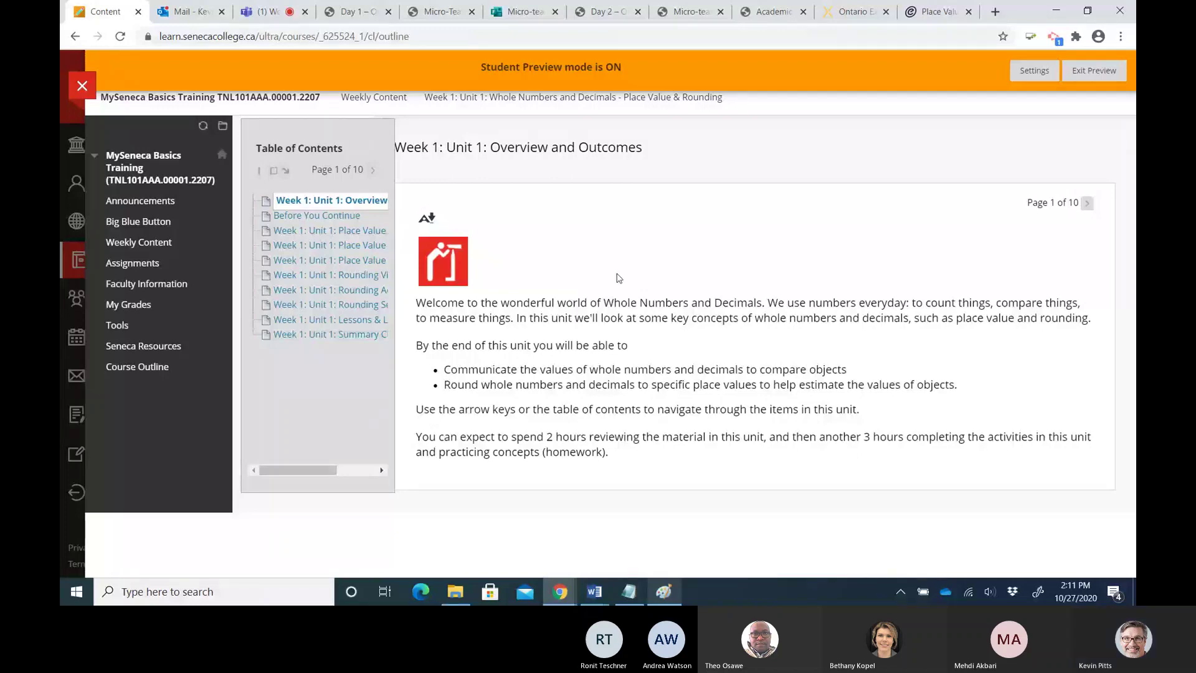
{"action": "left_click", "coordinate": [282, 15]}
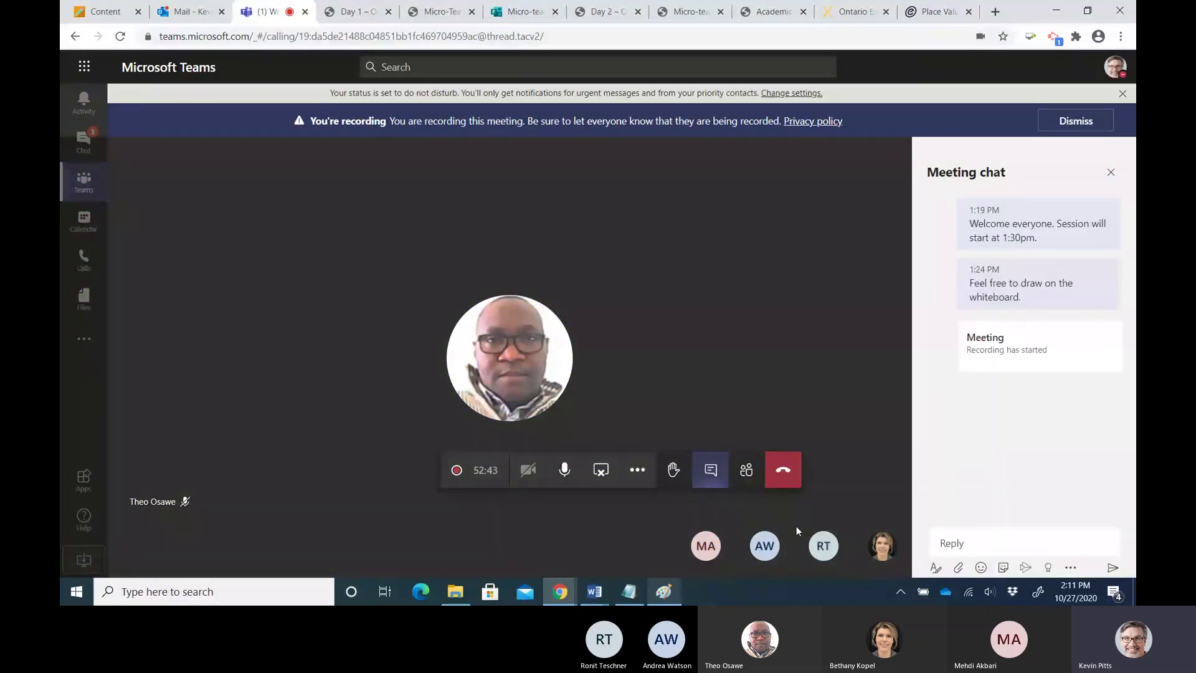
{"action": "left_click", "coordinate": [475, 428]}
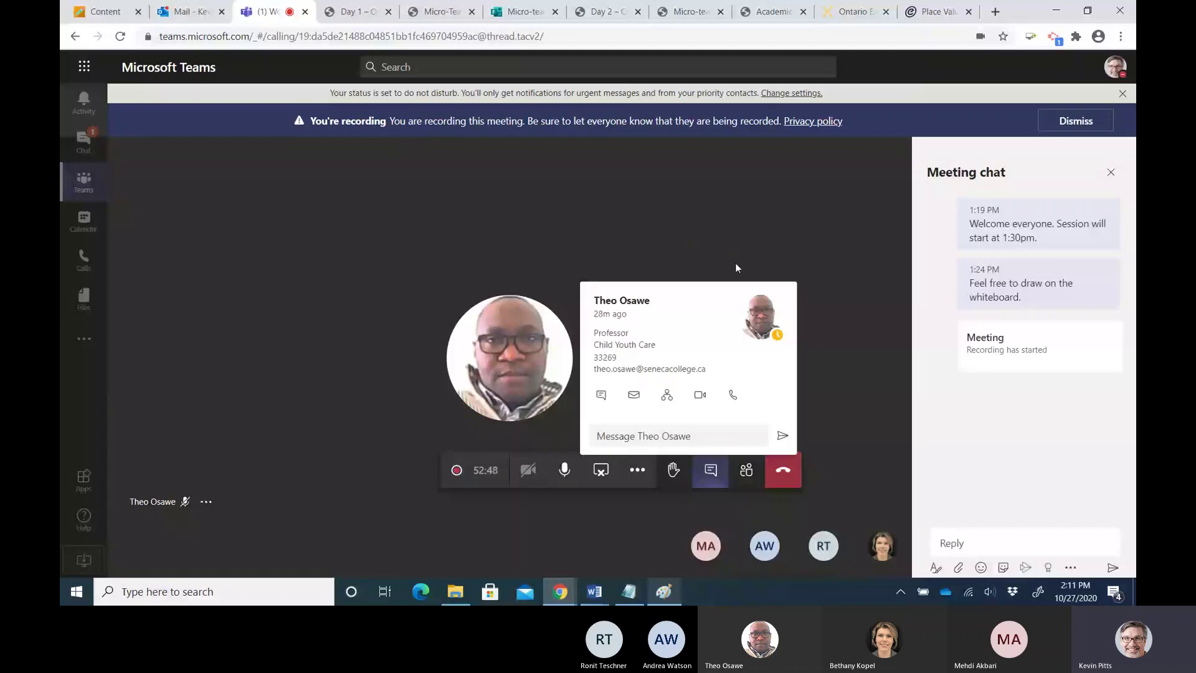
{"action": "left_click", "coordinate": [824, 293]}
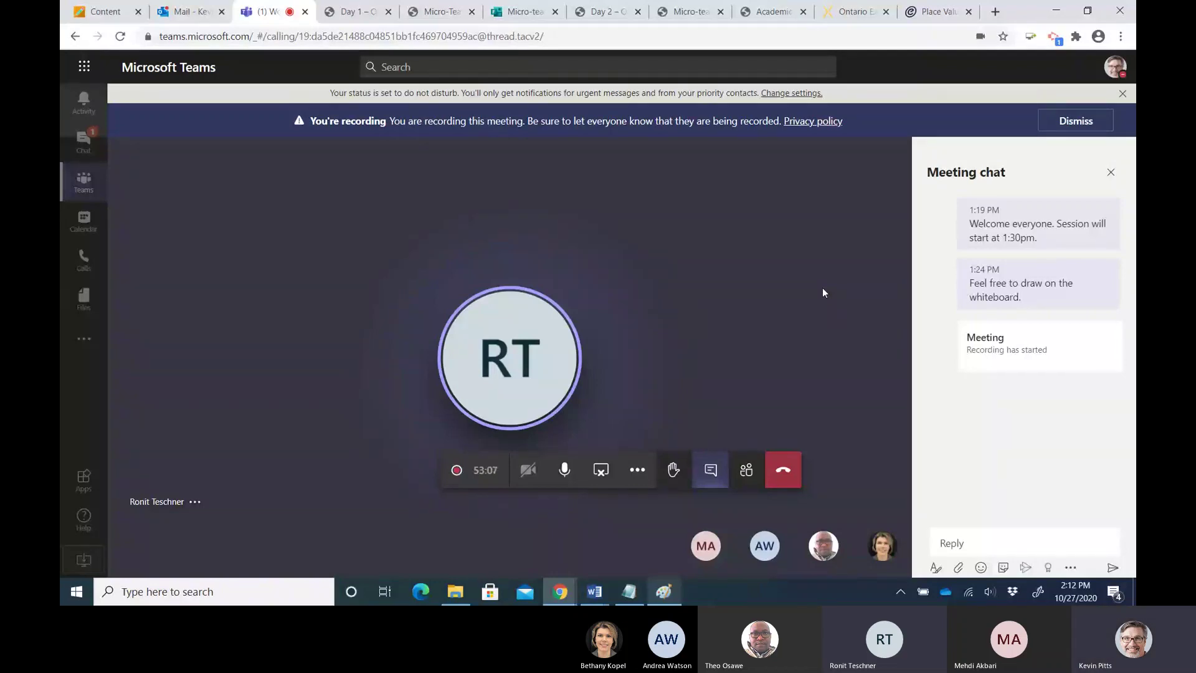
{"action": "left_click", "coordinate": [112, 12]}
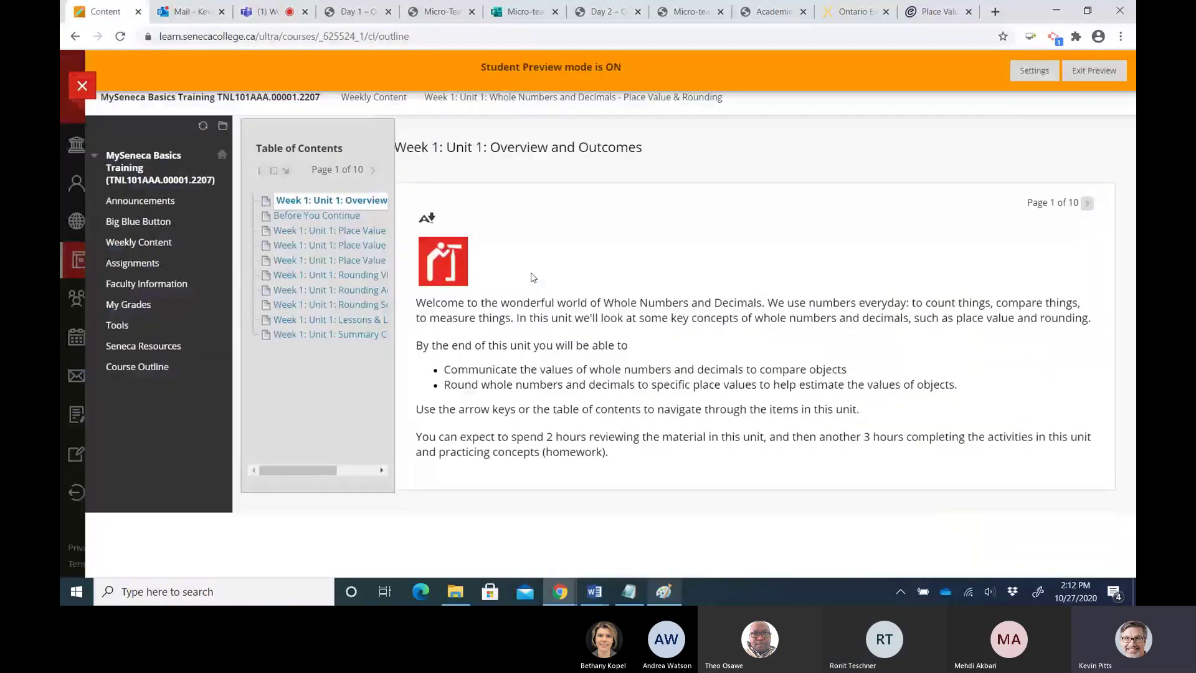
{"action": "left_click", "coordinate": [1093, 71]}
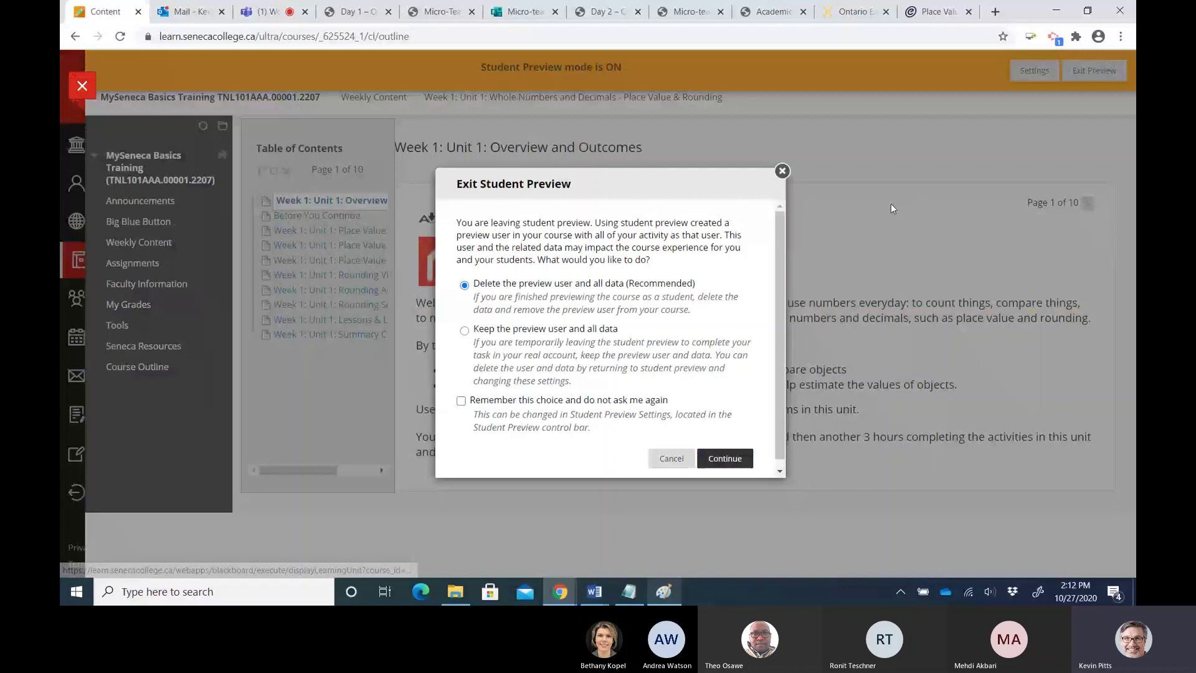
{"action": "left_click", "coordinate": [464, 330]}
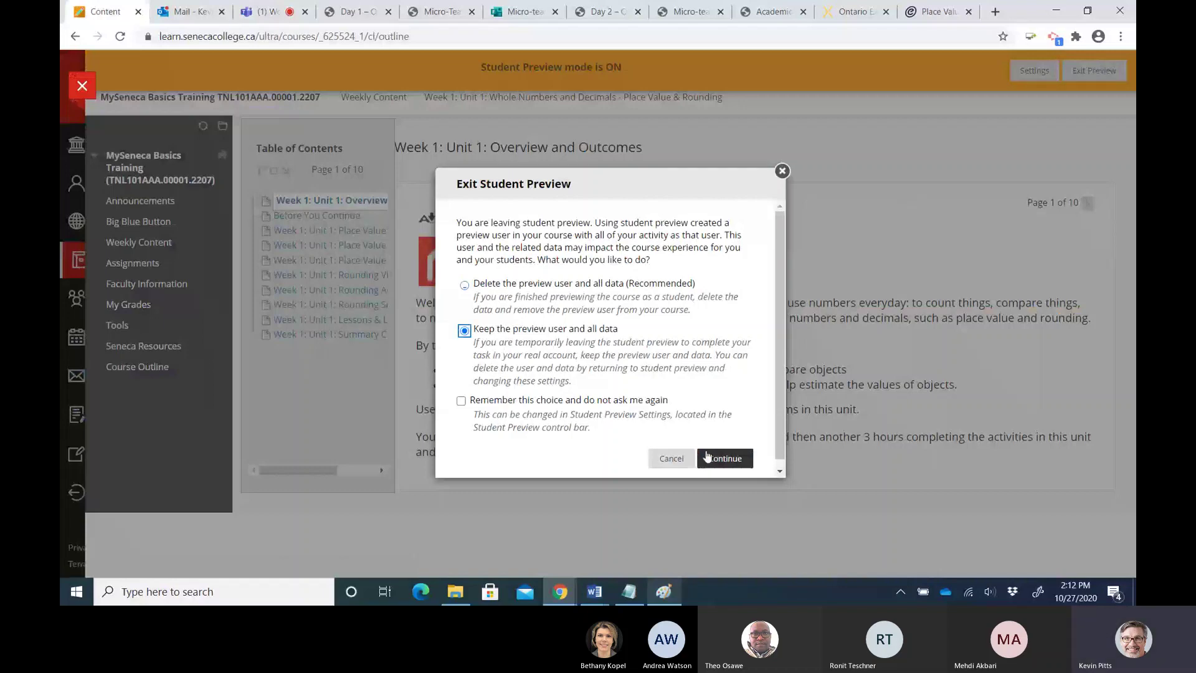
{"action": "left_click", "coordinate": [707, 457]}
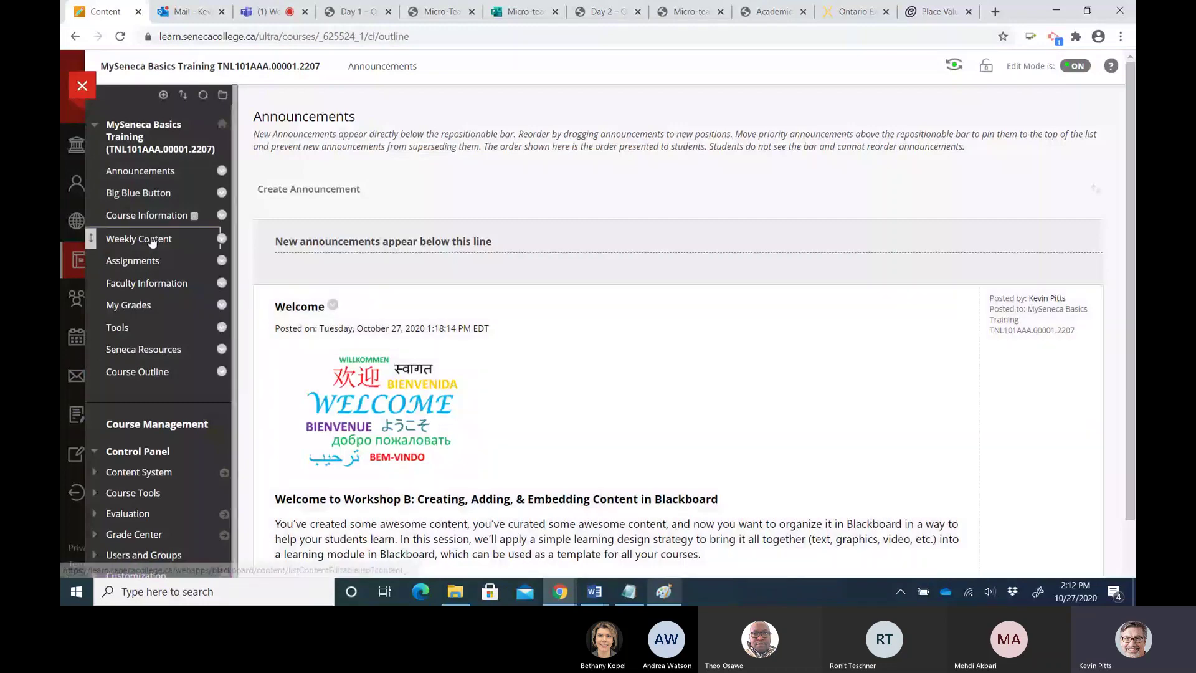
{"action": "left_click", "coordinate": [152, 241]}
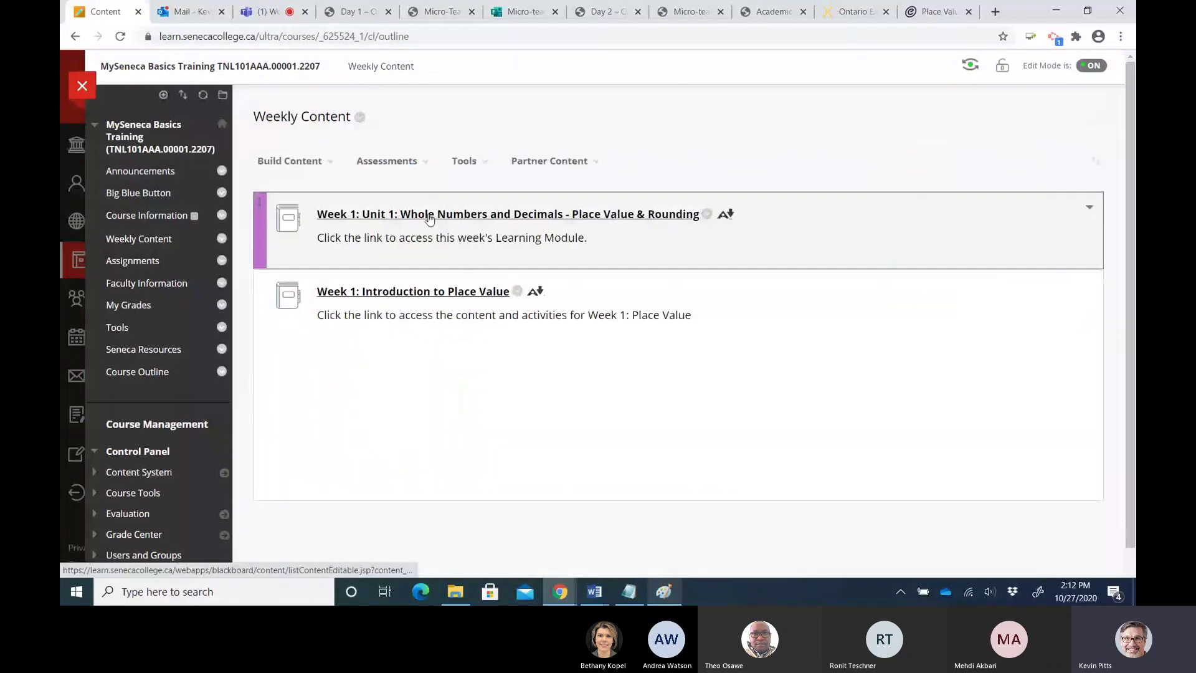
{"action": "left_click", "coordinate": [429, 215]}
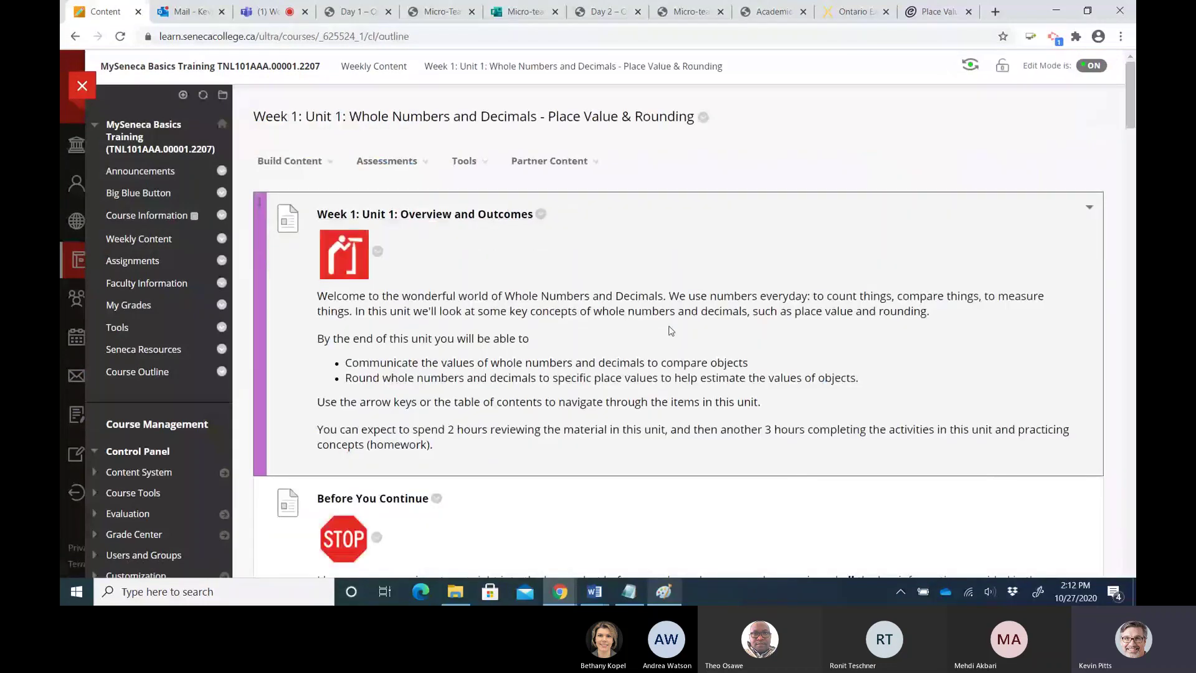
{"action": "scroll", "coordinate": [671, 330], "scroll_direction": "down", "scroll_amount": 10}
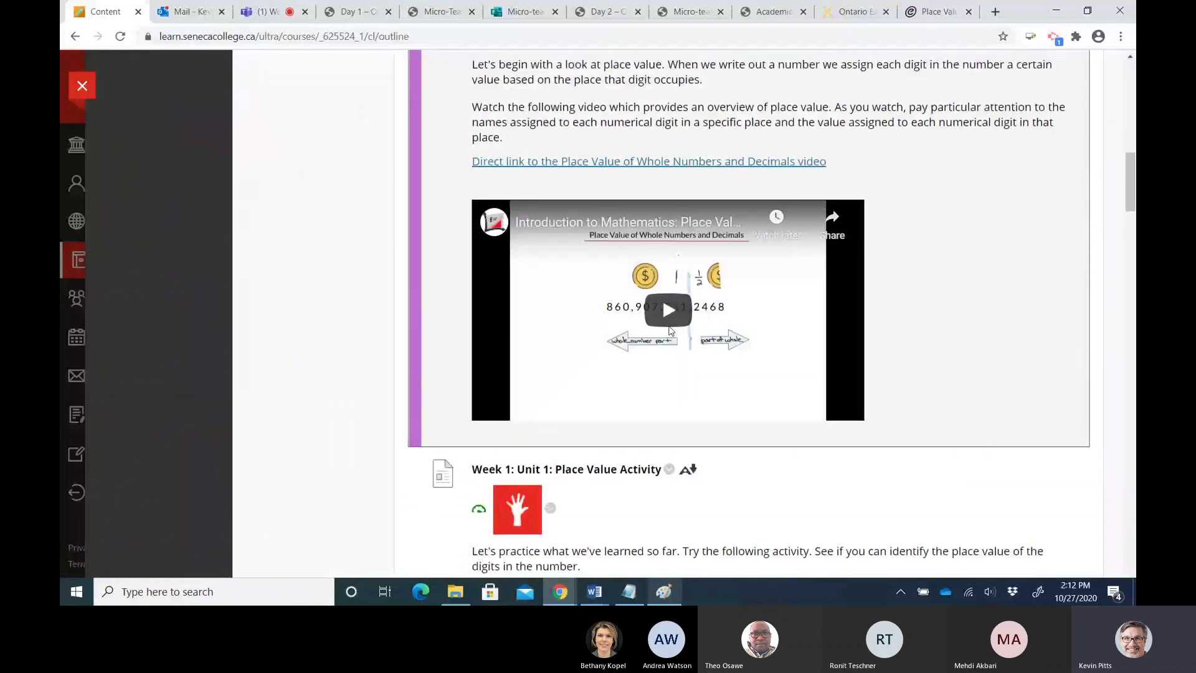
{"action": "scroll", "coordinate": [670, 330], "scroll_direction": "down", "scroll_amount": 5}
{"action": "scroll", "coordinate": [681, 360], "scroll_direction": "up", "scroll_amount": 5}
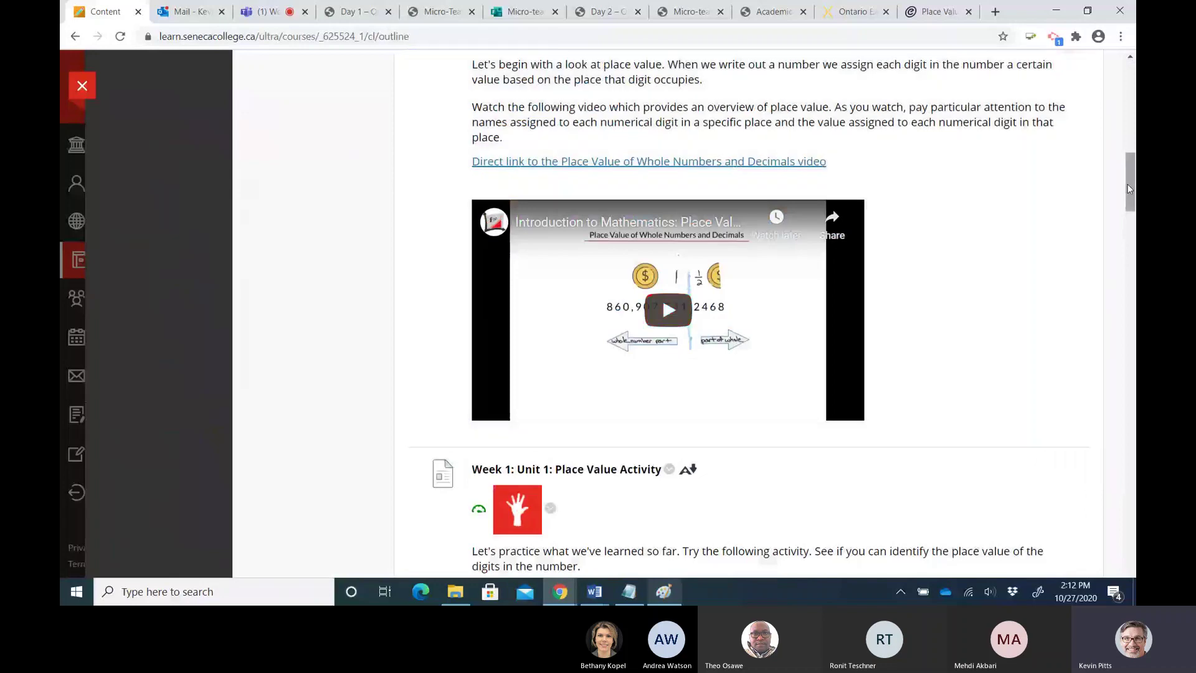
{"action": "left_click_drag", "start_coordinate": [412, 480], "coordinate": [1133, 94]}
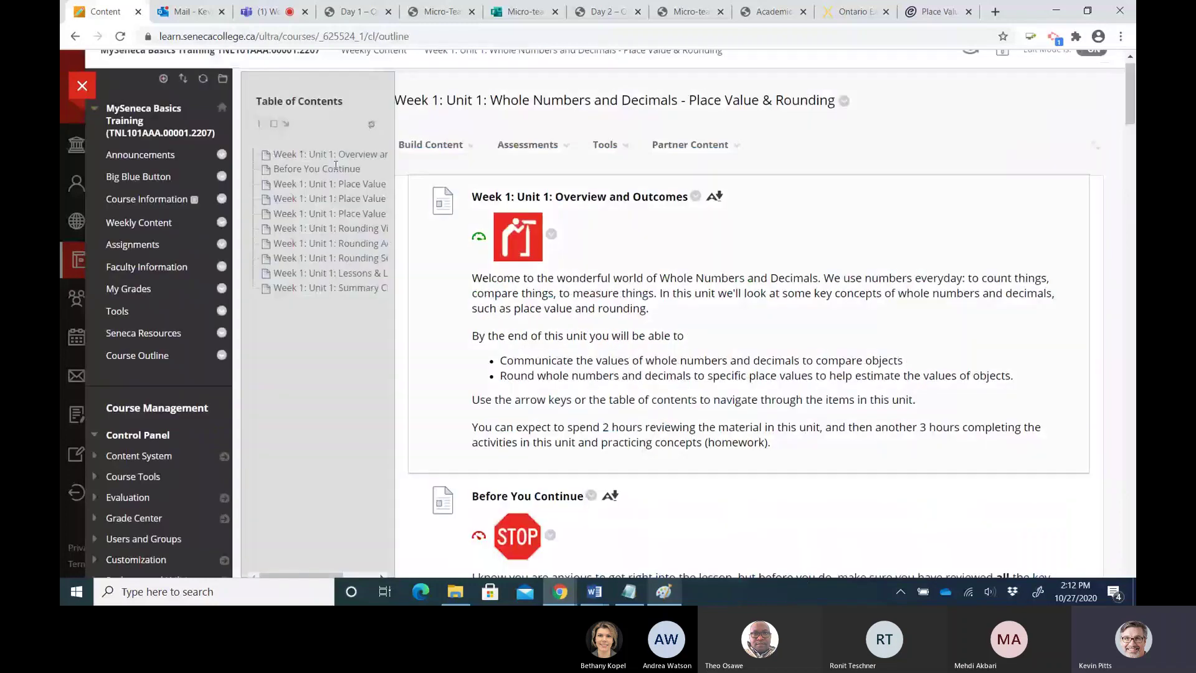
{"action": "scroll", "coordinate": [982, 131], "scroll_direction": "up", "scroll_amount": 1}
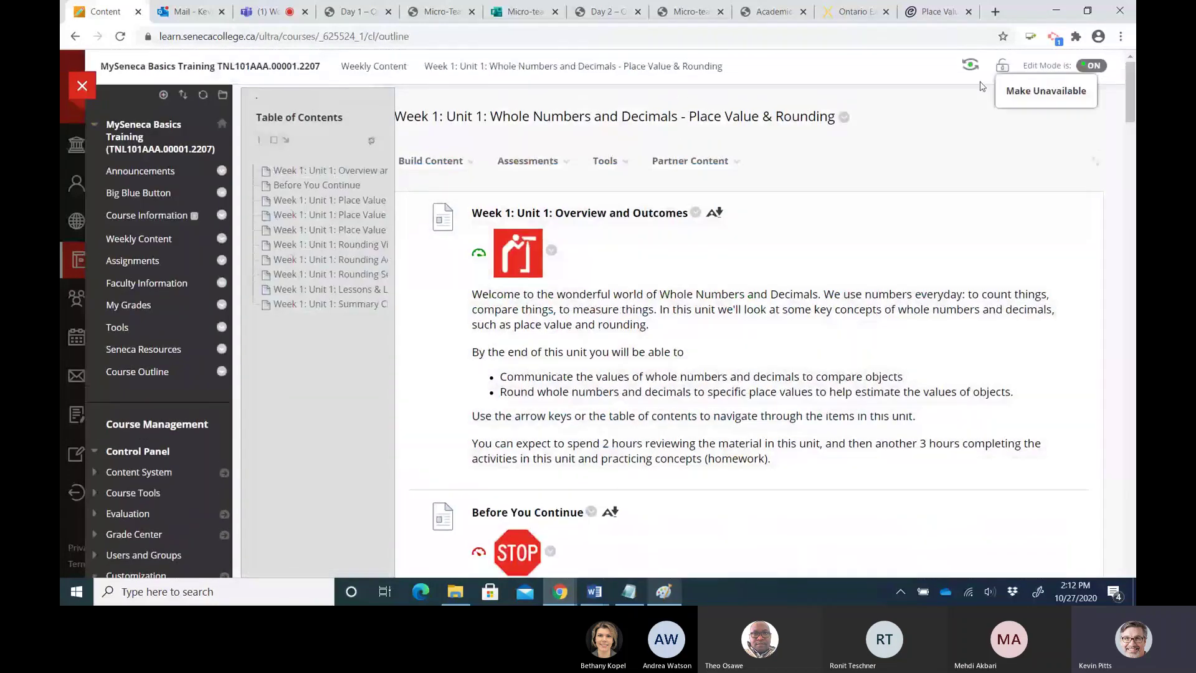
{"action": "scroll", "coordinate": [617, 437], "scroll_direction": "down", "scroll_amount": 1}
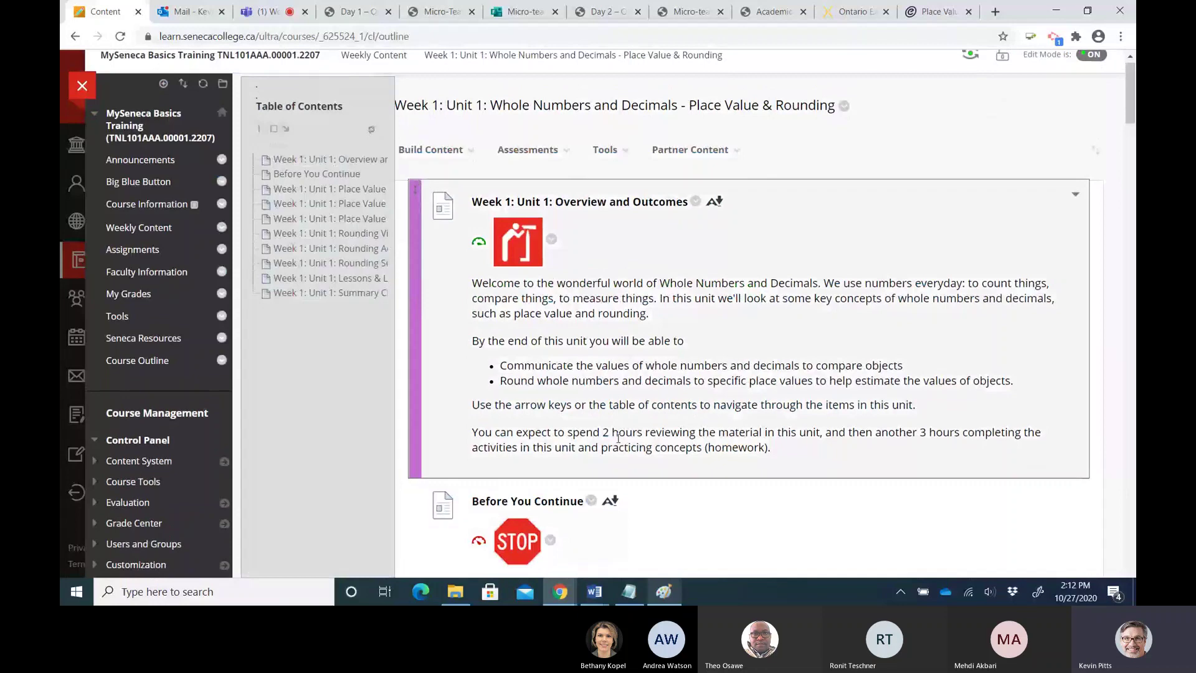
{"action": "scroll", "coordinate": [618, 438], "scroll_direction": "down", "scroll_amount": 3}
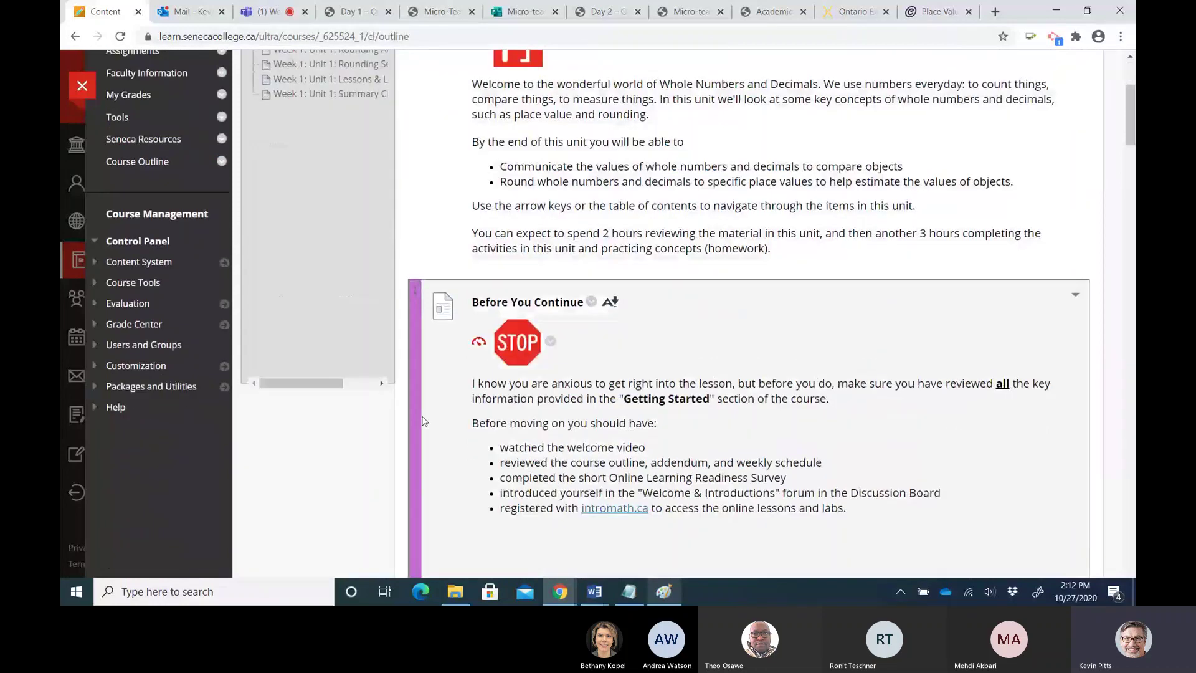
{"action": "scroll", "coordinate": [571, 389], "scroll_direction": "down", "scroll_amount": 8}
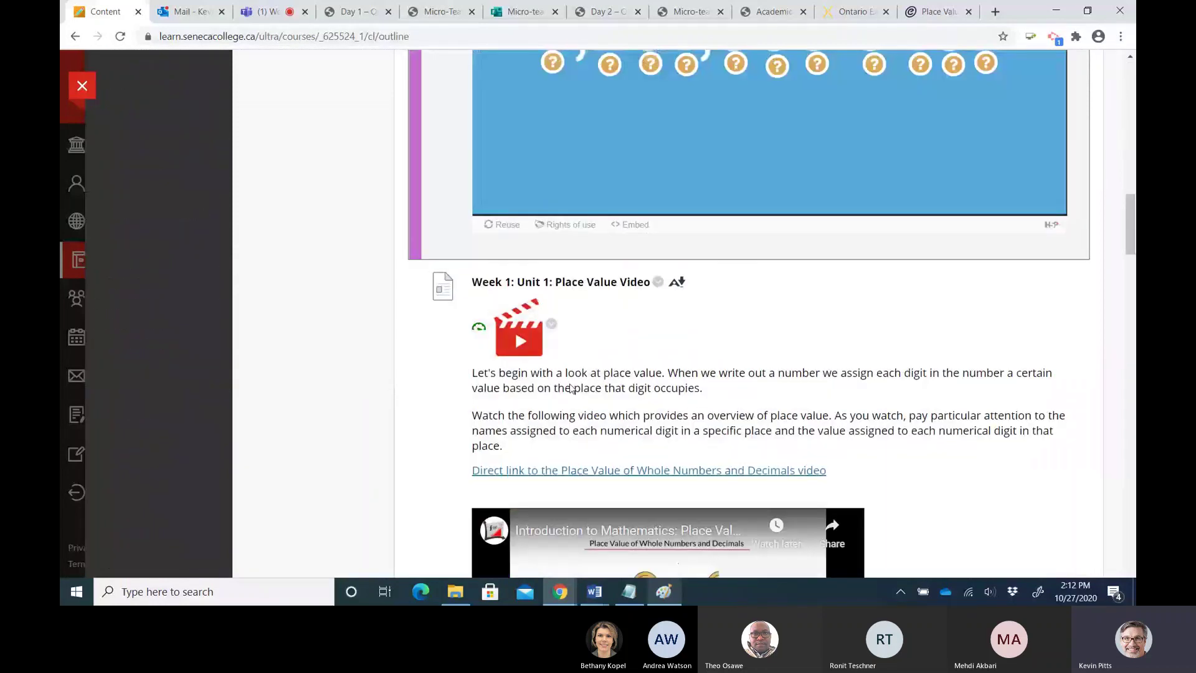
{"action": "scroll", "coordinate": [571, 389], "scroll_direction": "down", "scroll_amount": 8}
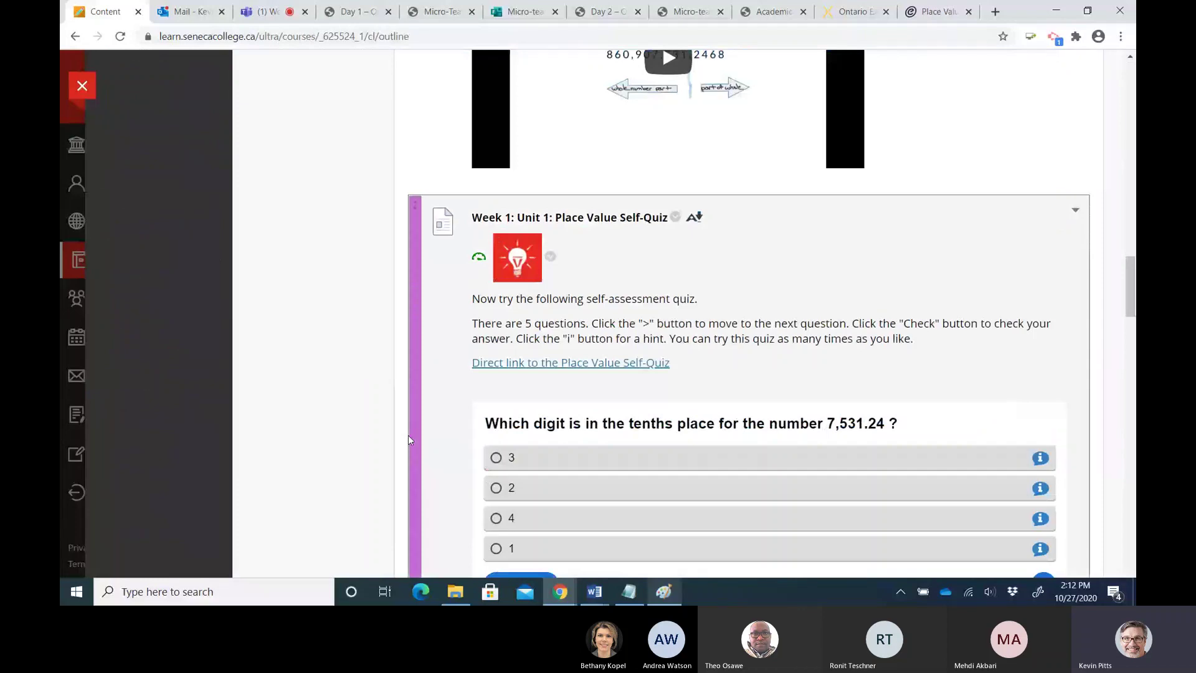
{"action": "scroll", "coordinate": [409, 439], "scroll_direction": "down", "scroll_amount": 5}
{"action": "scroll", "coordinate": [439, 114], "scroll_direction": "down", "scroll_amount": 1}
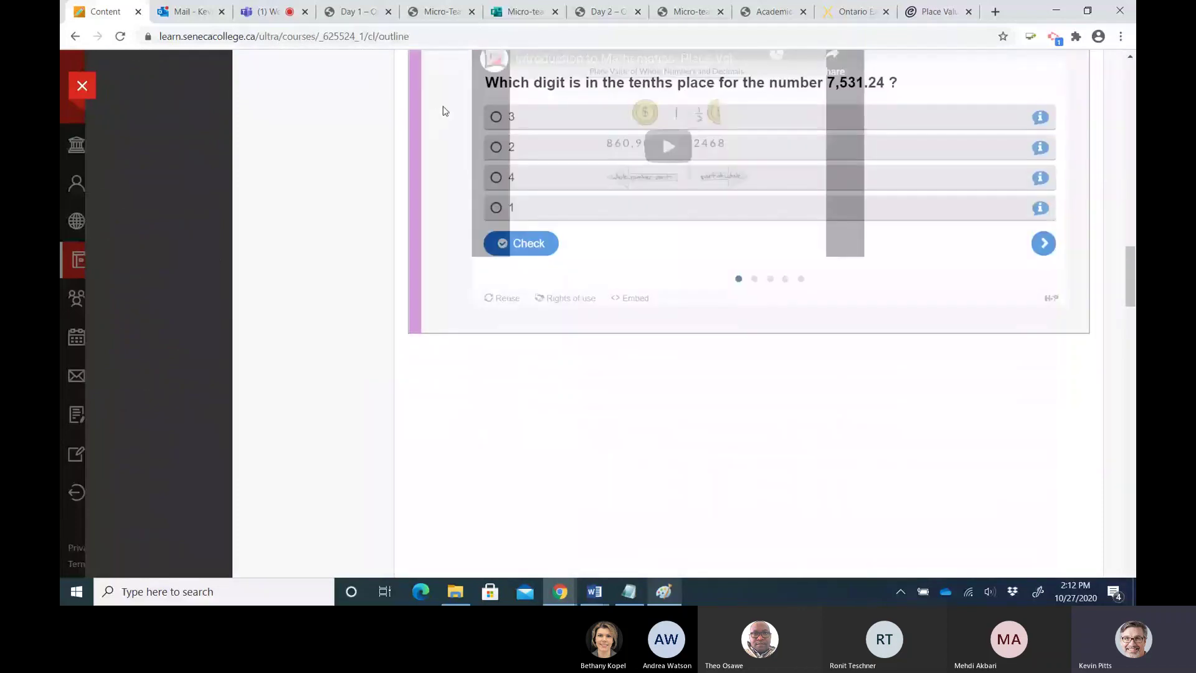
{"action": "scroll", "coordinate": [444, 111], "scroll_direction": "up", "scroll_amount": 1}
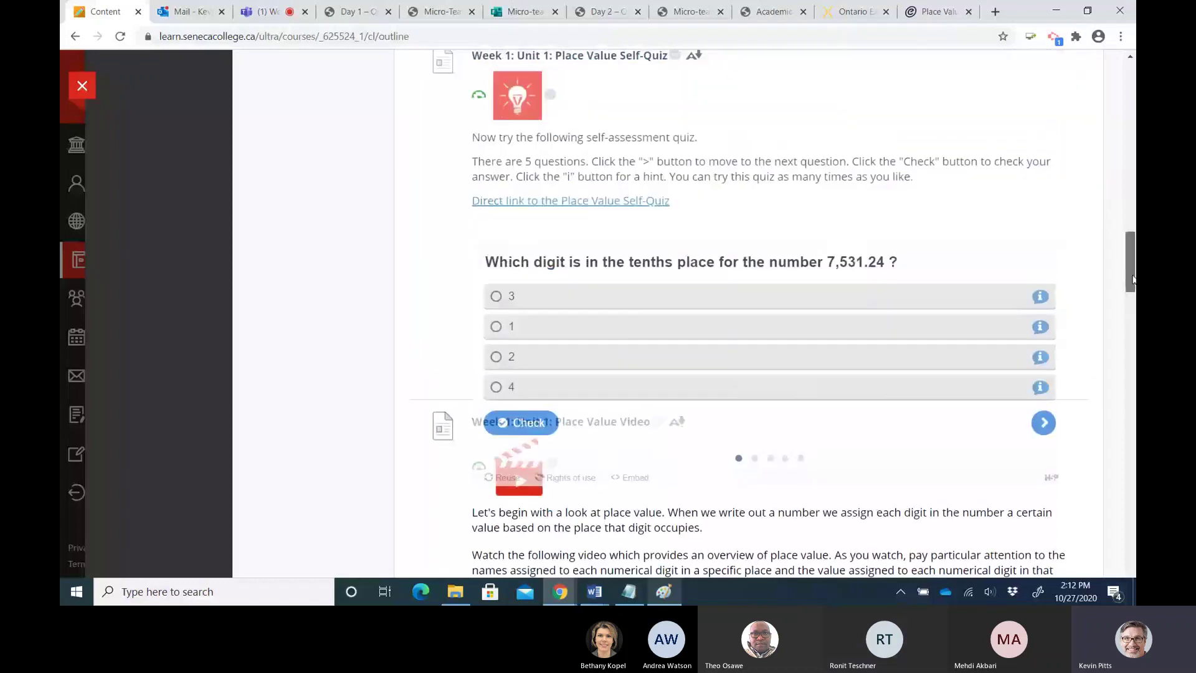
{"action": "left_click_drag", "start_coordinate": [1132, 278], "coordinate": [1132, 107]}
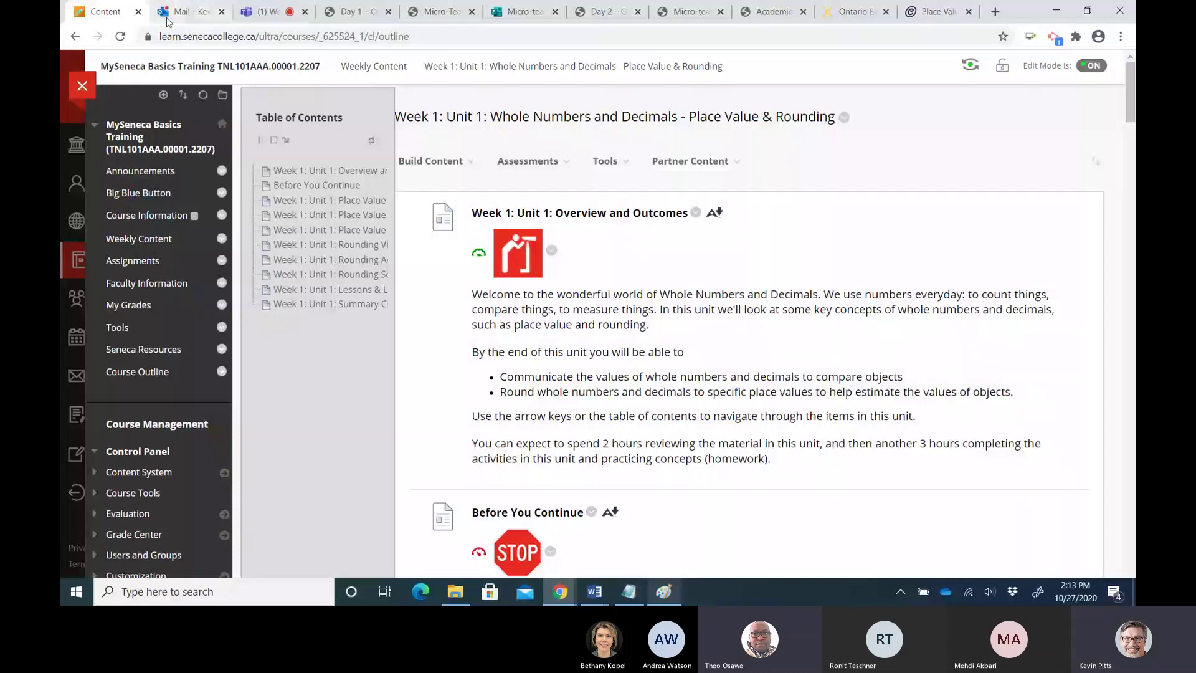
Switch back to the Microsoft Teams meeting call and its chat
{"action": "left_click", "coordinate": [260, 11]}
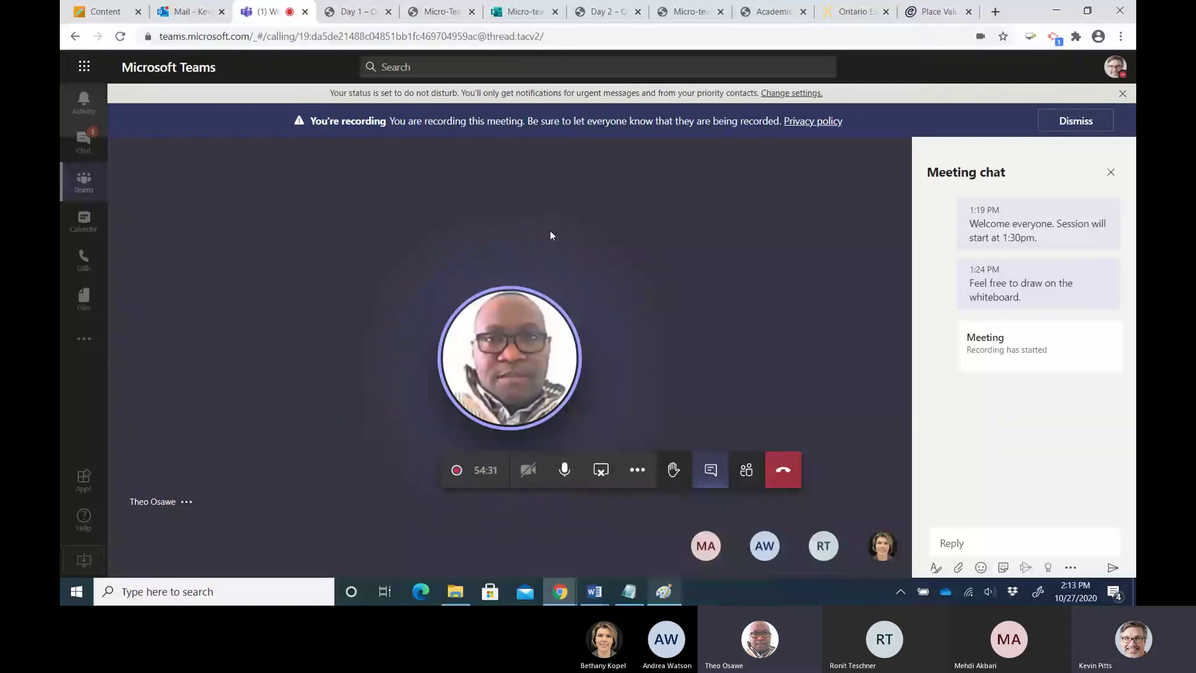
{"action": "mouse_move", "coordinate": [515, 360]}
Log in to H5P Studio from the Place Value Quiz page with the saved username and account password
{"action": "left_click", "coordinate": [995, 11]}
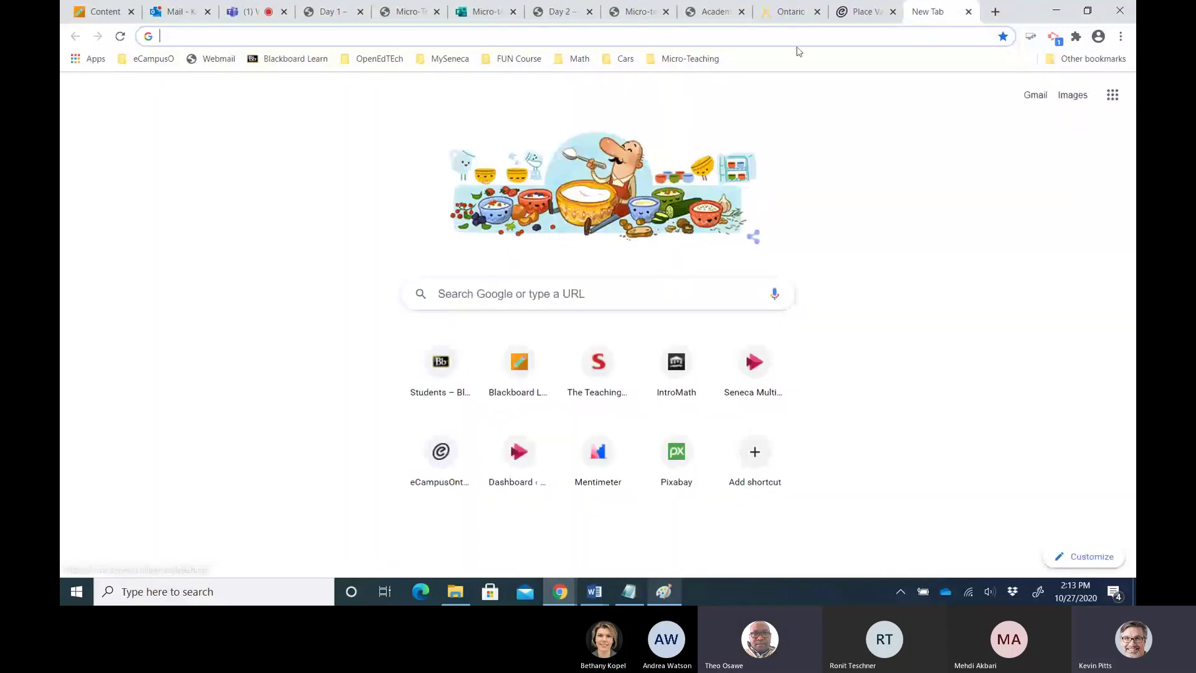
{"action": "left_click", "coordinate": [865, 13]}
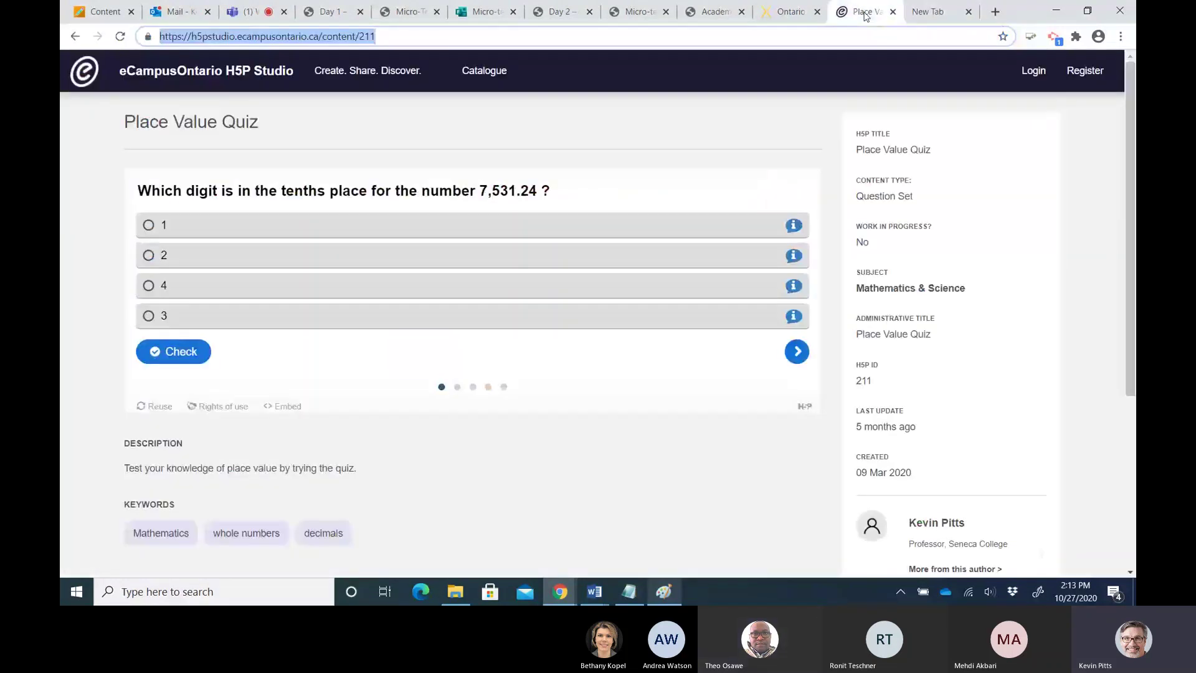
{"action": "left_click", "coordinate": [1032, 72]}
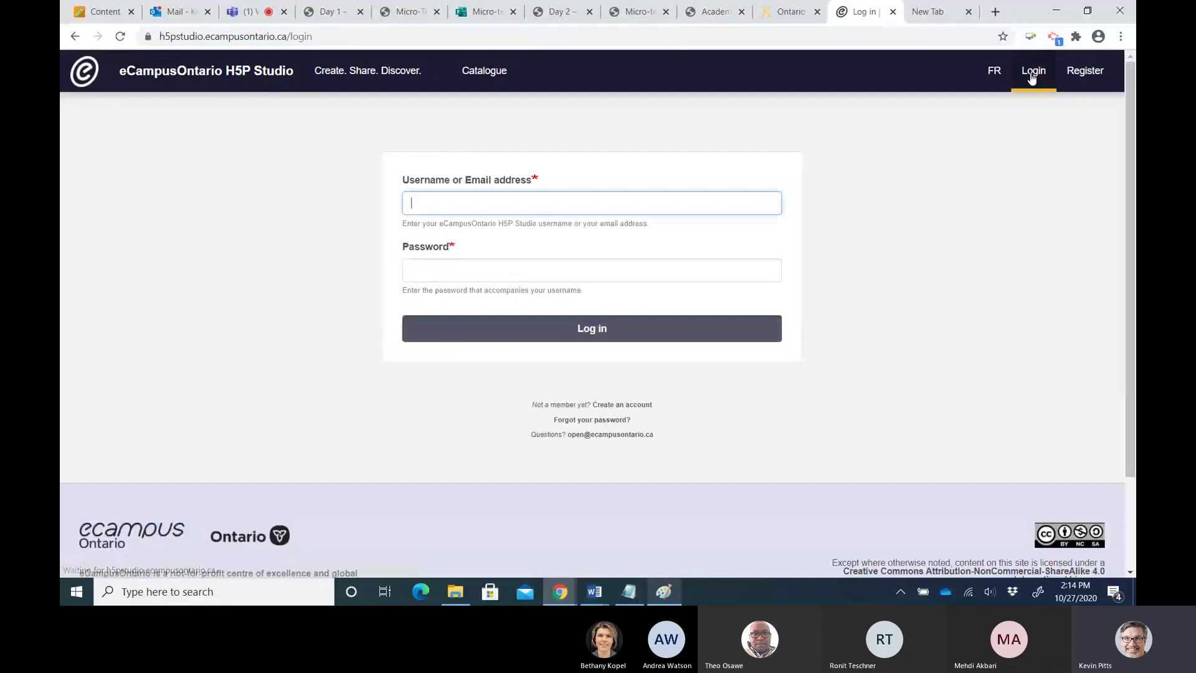
{"action": "left_click", "coordinate": [423, 206]}
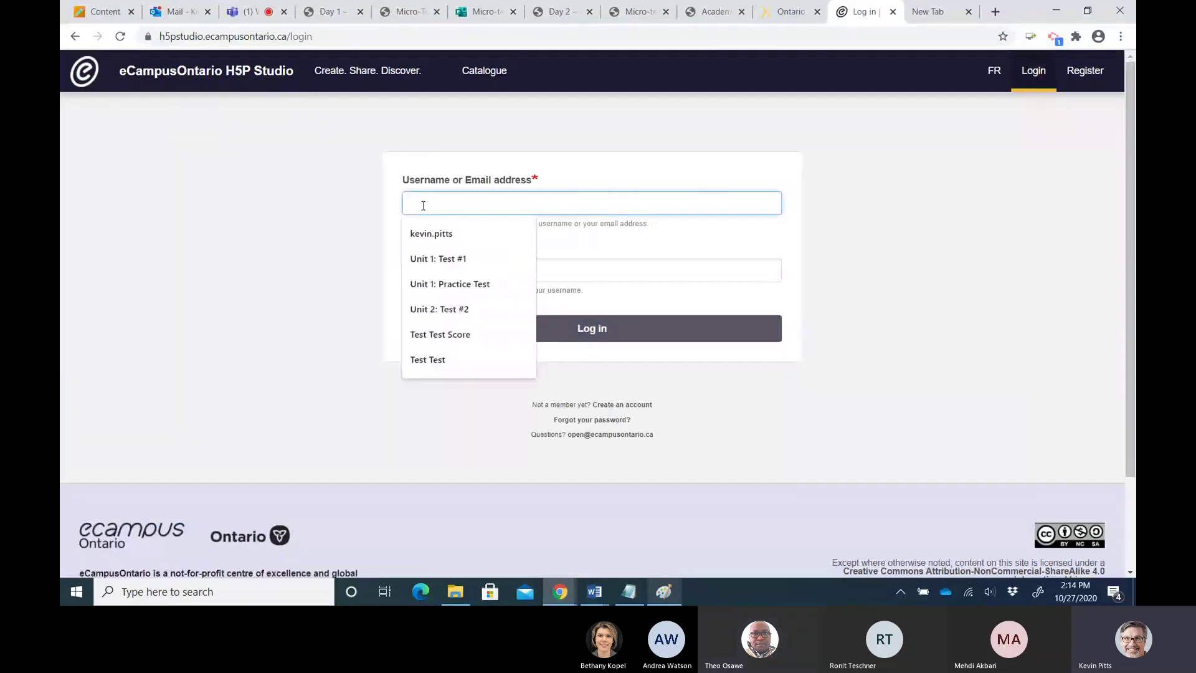
{"action": "left_click", "coordinate": [430, 234]}
{"action": "left_click", "coordinate": [438, 267]}
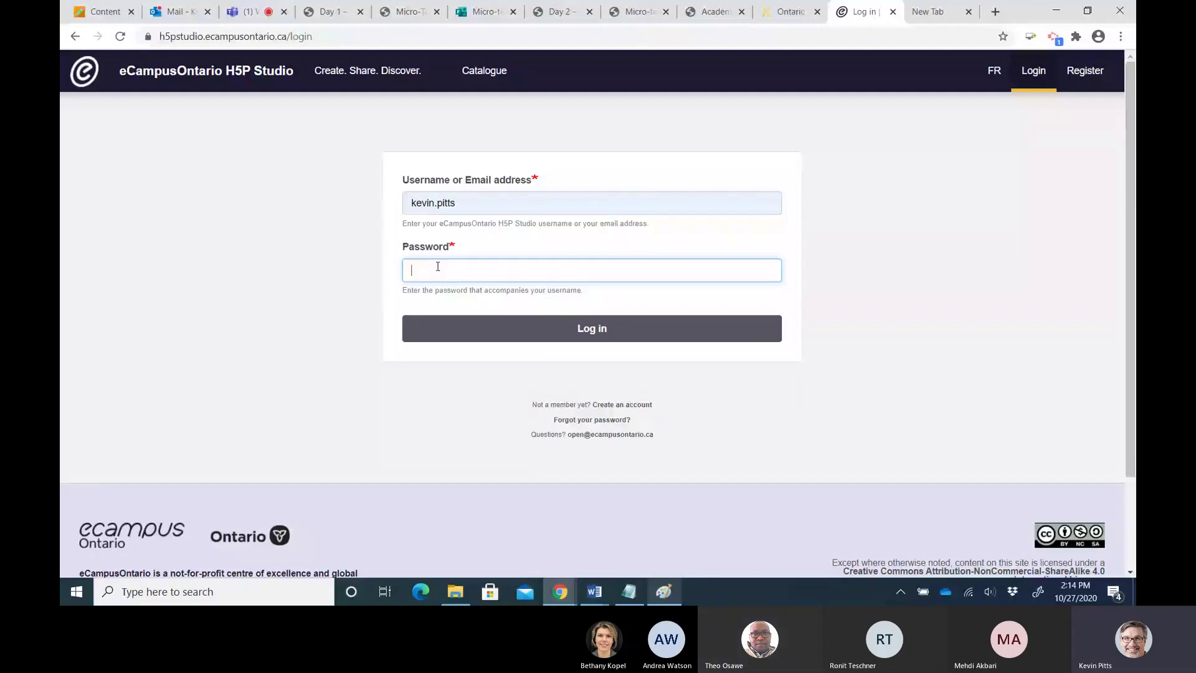
{"action": "type", "text": "•••••"}
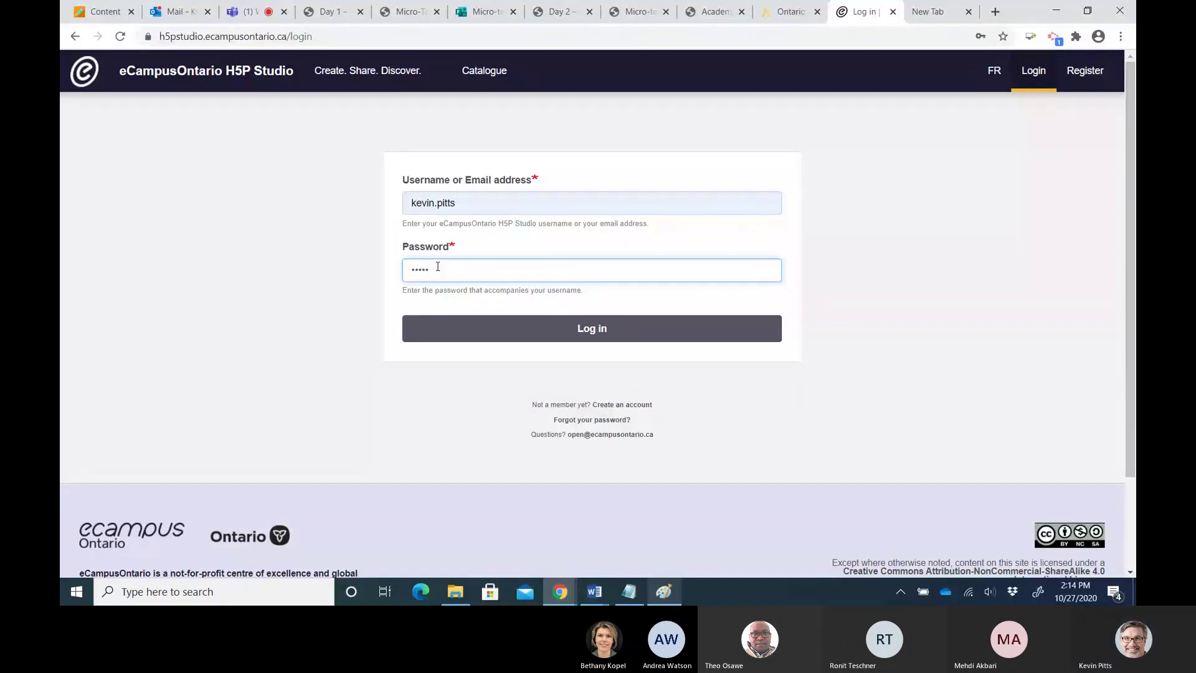
{"action": "type", "text": "•"}
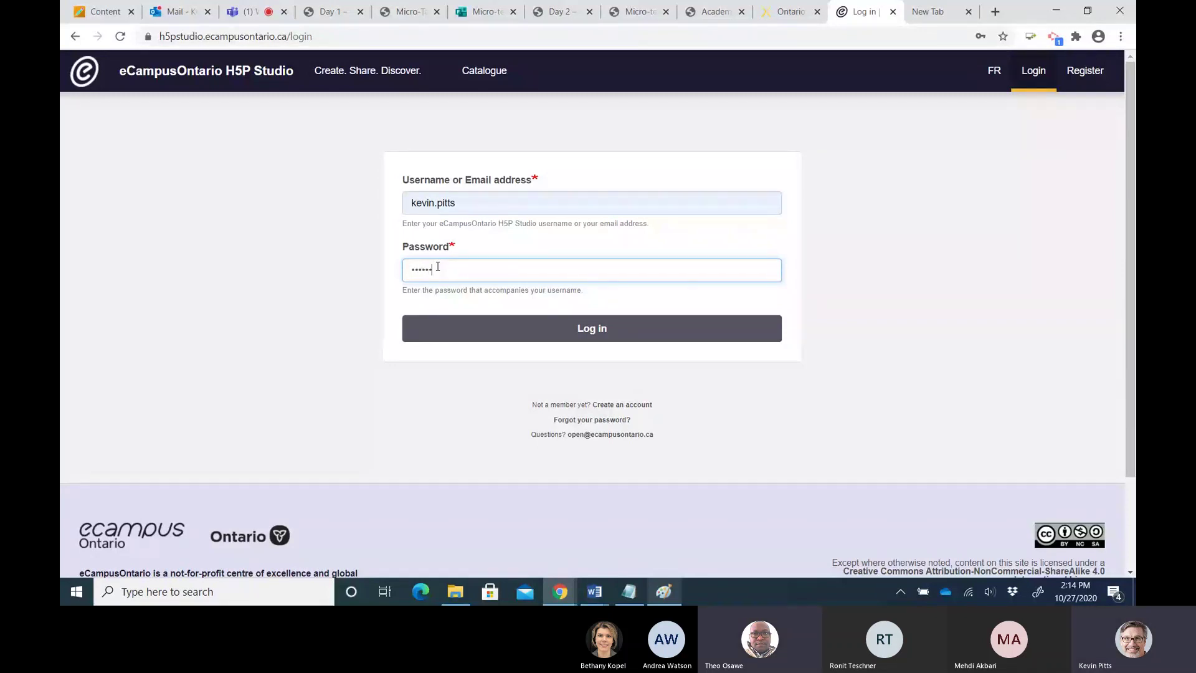
{"action": "type", "text": "••"}
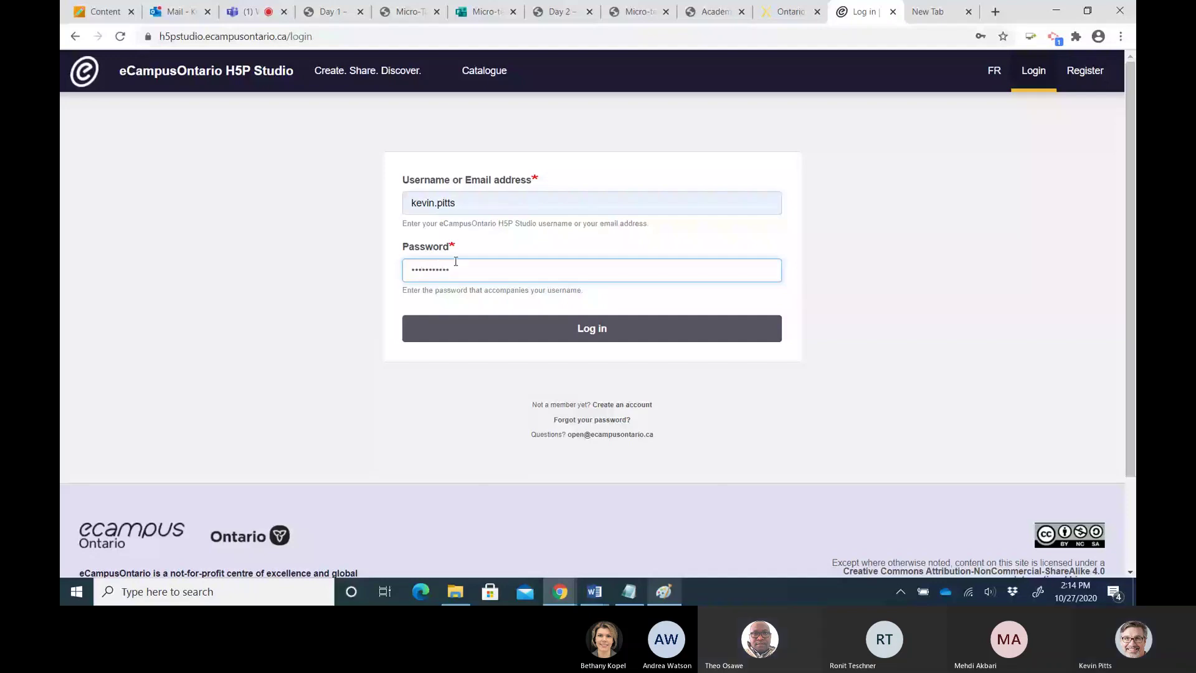
{"action": "left_click", "coordinate": [560, 333]}
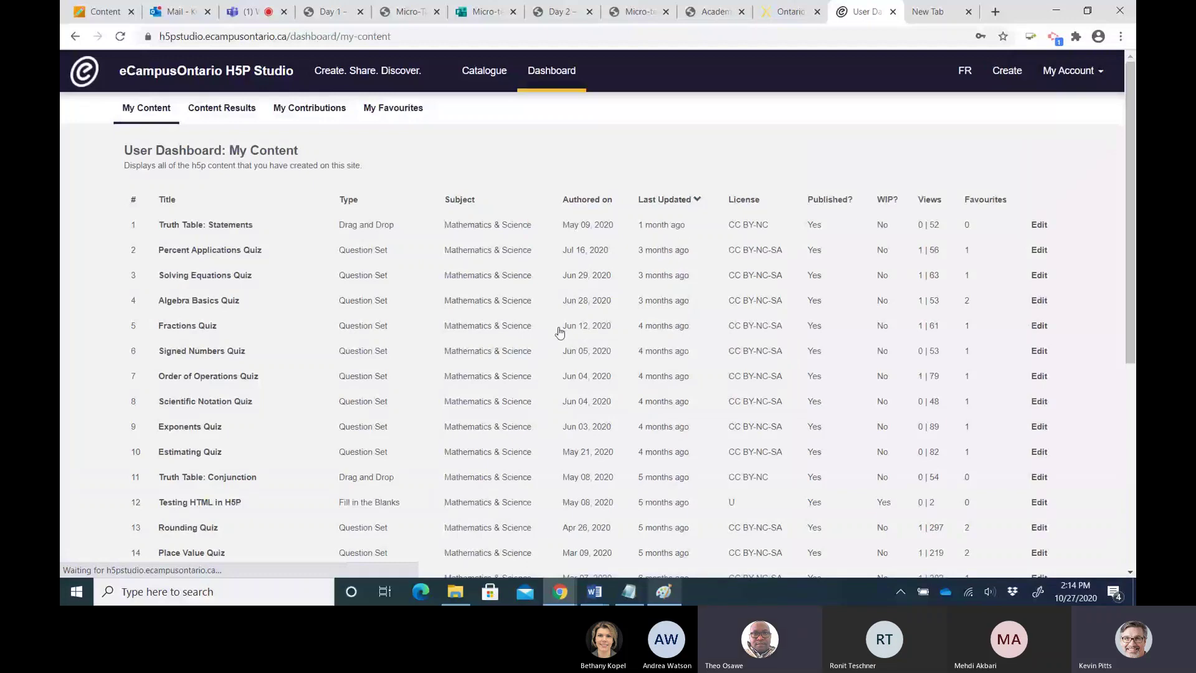
{"action": "scroll", "coordinate": [324, 371], "scroll_direction": "down", "scroll_amount": 2}
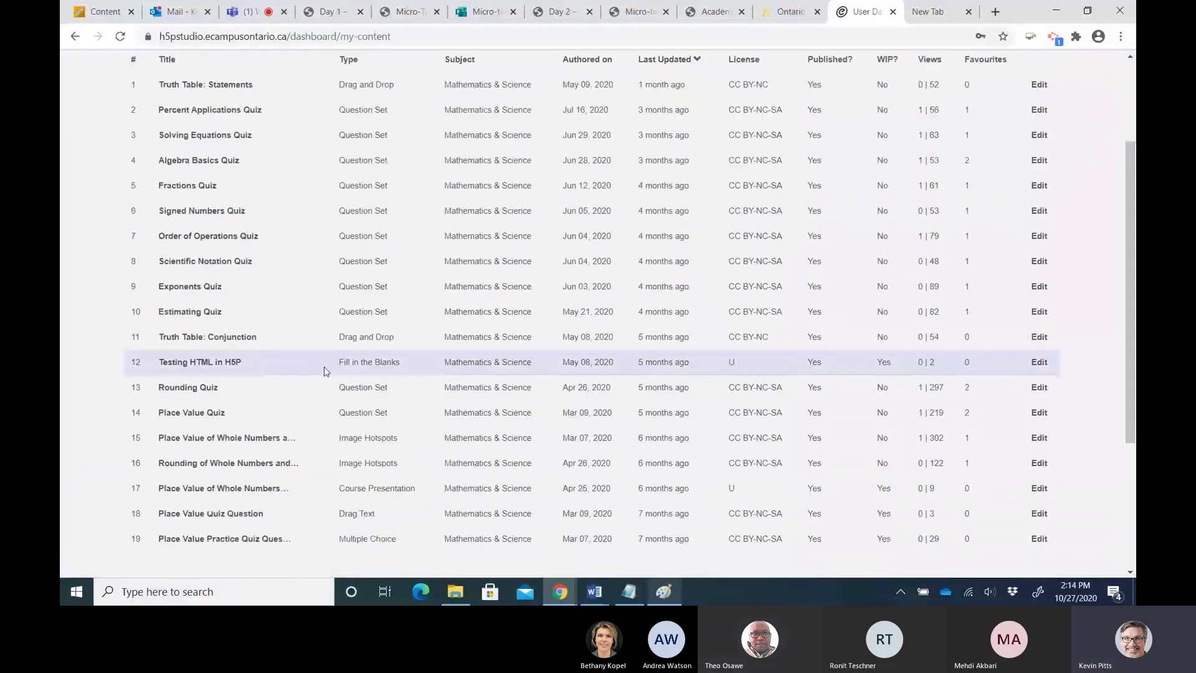
Start new H5P content and scroll through the 44 content types, back up to Interactive Video
{"action": "scroll", "coordinate": [325, 372], "scroll_direction": "up", "scroll_amount": 2}
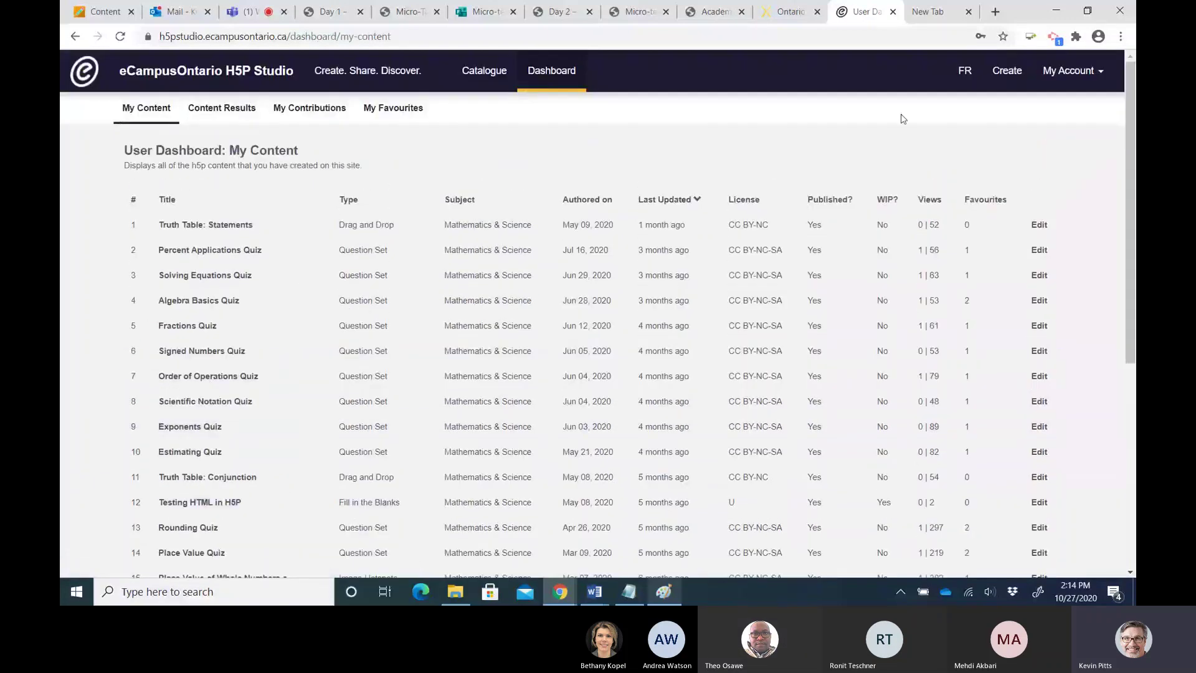
{"action": "left_click", "coordinate": [1010, 73]}
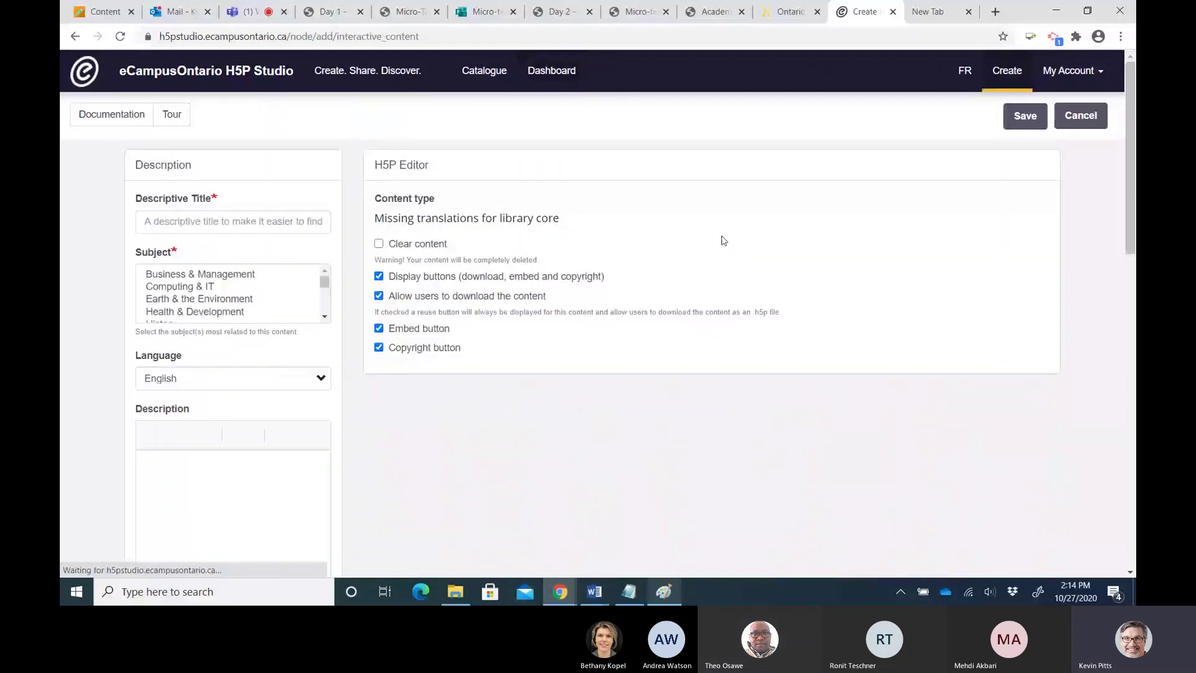
{"action": "scroll", "coordinate": [848, 291], "scroll_direction": "down", "scroll_amount": 1}
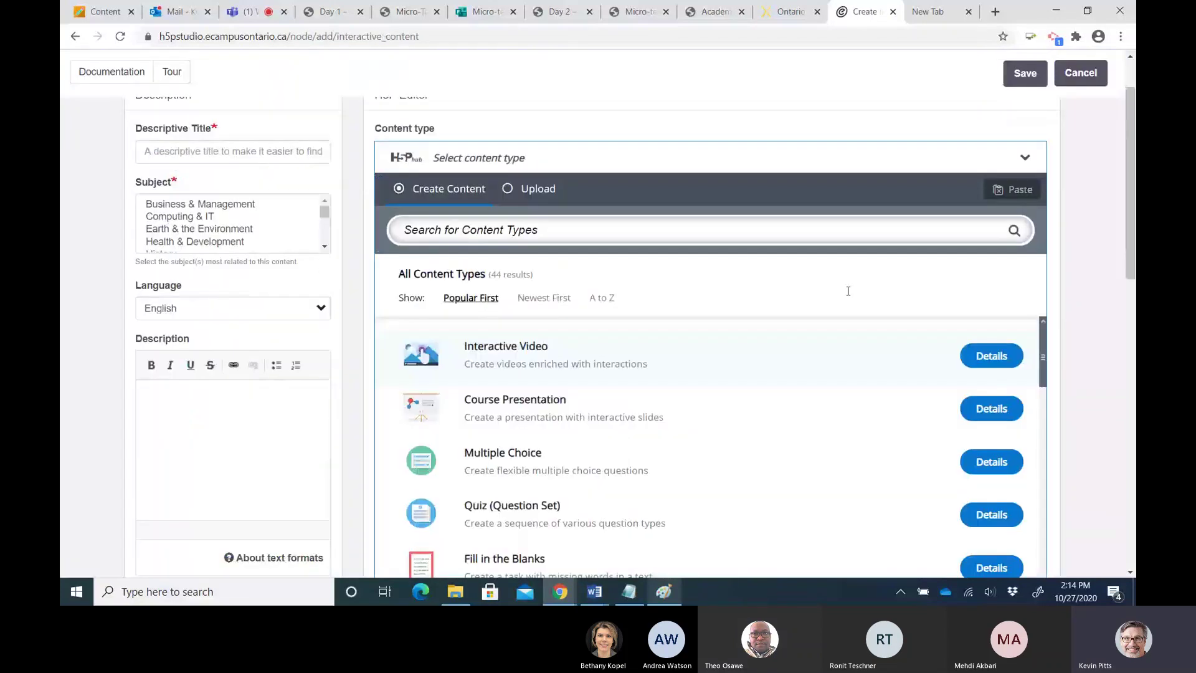
{"action": "scroll", "coordinate": [847, 291], "scroll_direction": "down", "scroll_amount": 2}
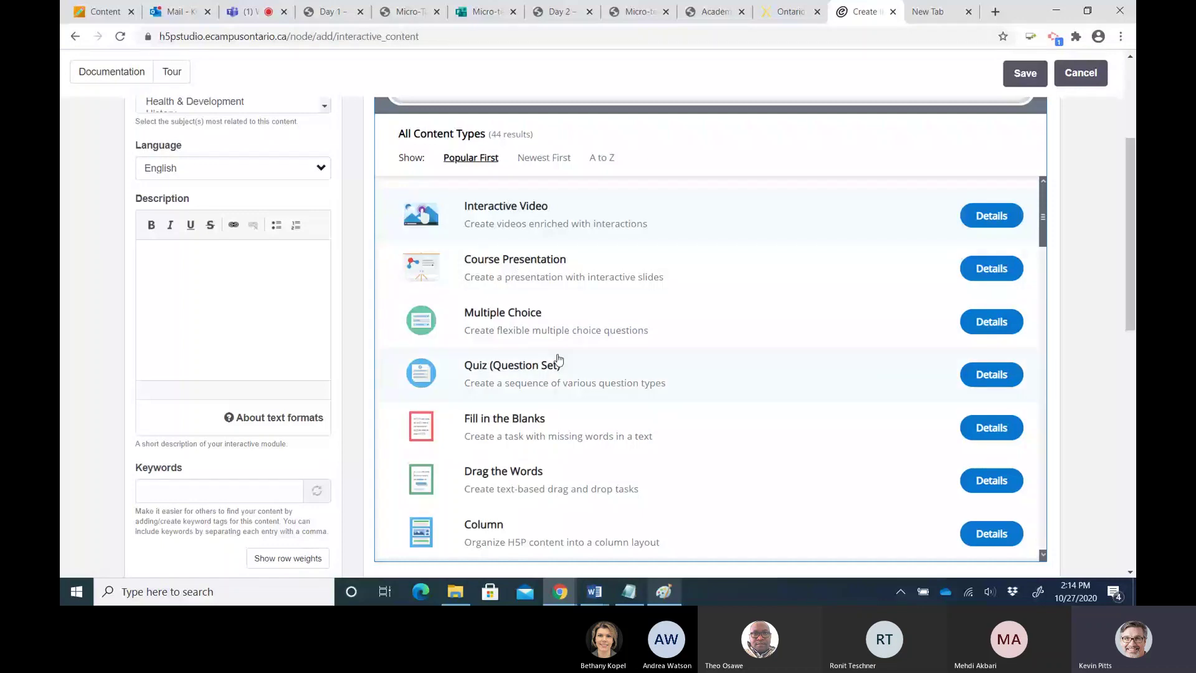
{"action": "scroll", "coordinate": [537, 292], "scroll_direction": "down", "scroll_amount": 3}
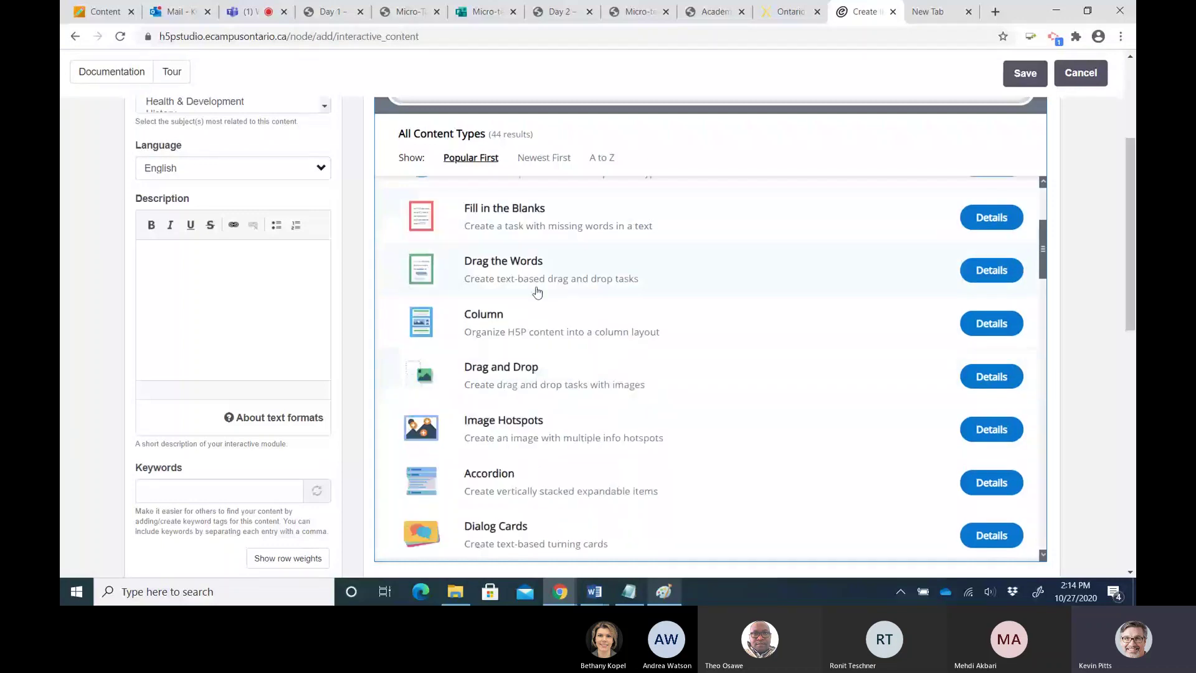
{"action": "scroll", "coordinate": [537, 292], "scroll_direction": "down", "scroll_amount": 5}
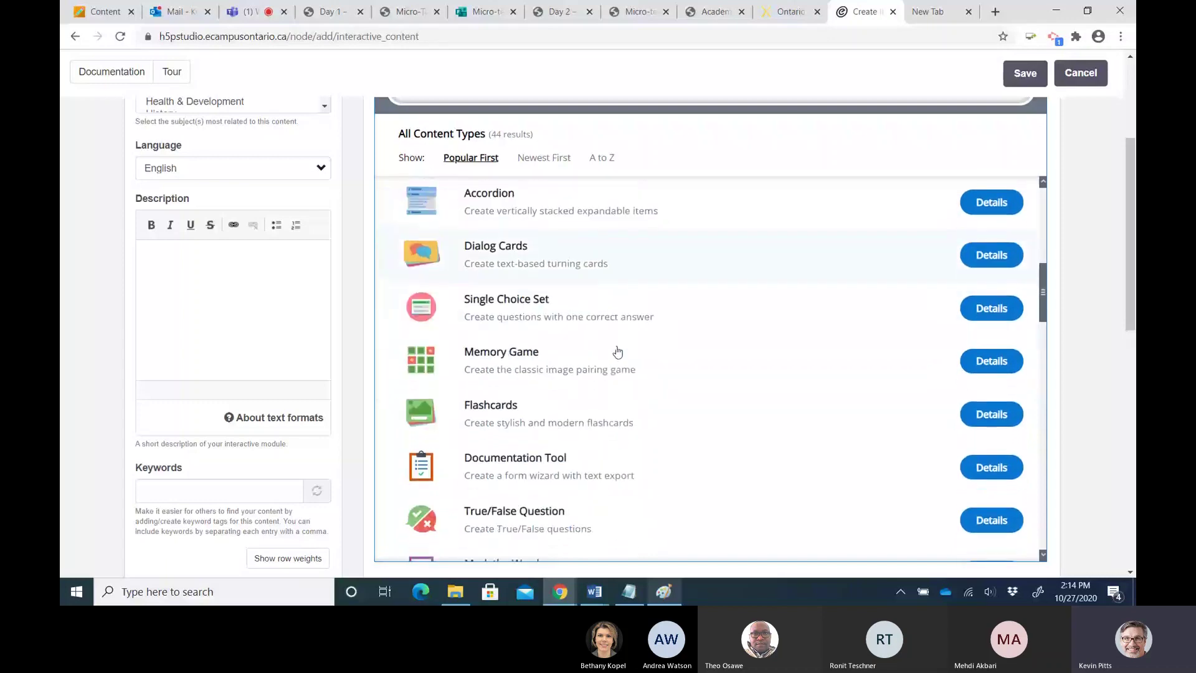
{"action": "scroll", "coordinate": [618, 350], "scroll_direction": "down", "scroll_amount": 4}
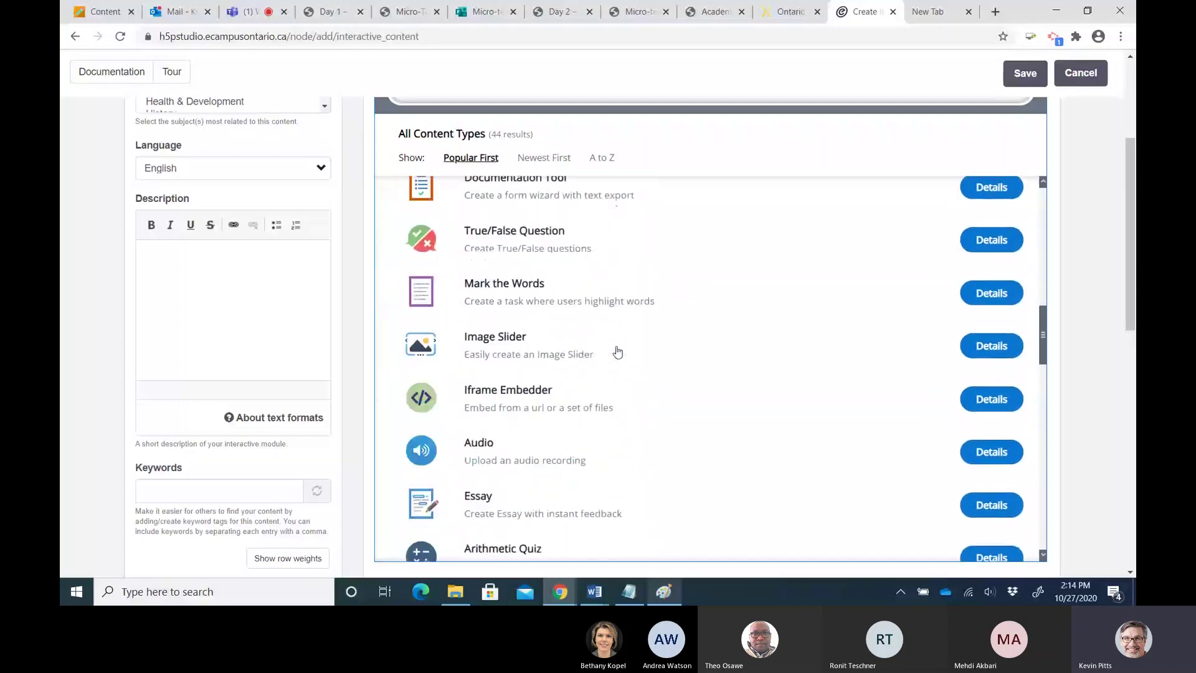
{"action": "scroll", "coordinate": [617, 352], "scroll_direction": "down", "scroll_amount": 5}
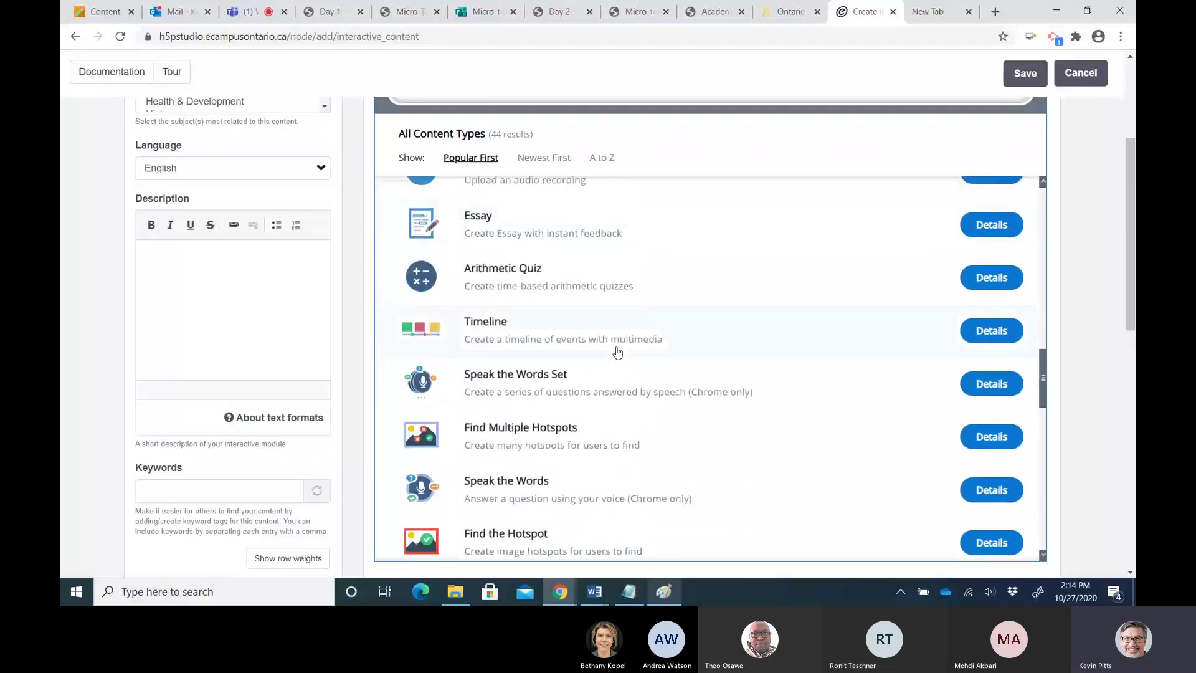
{"action": "scroll", "coordinate": [617, 351], "scroll_direction": "up", "scroll_amount": 4}
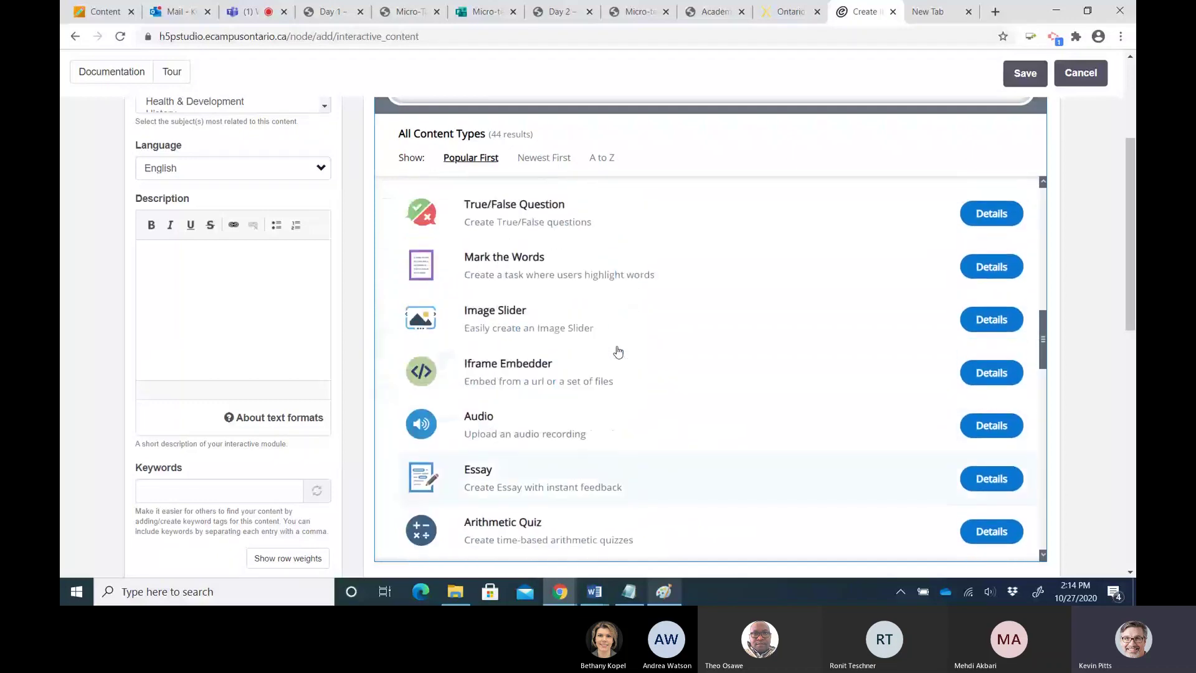
{"action": "scroll", "coordinate": [617, 352], "scroll_direction": "up", "scroll_amount": 1}
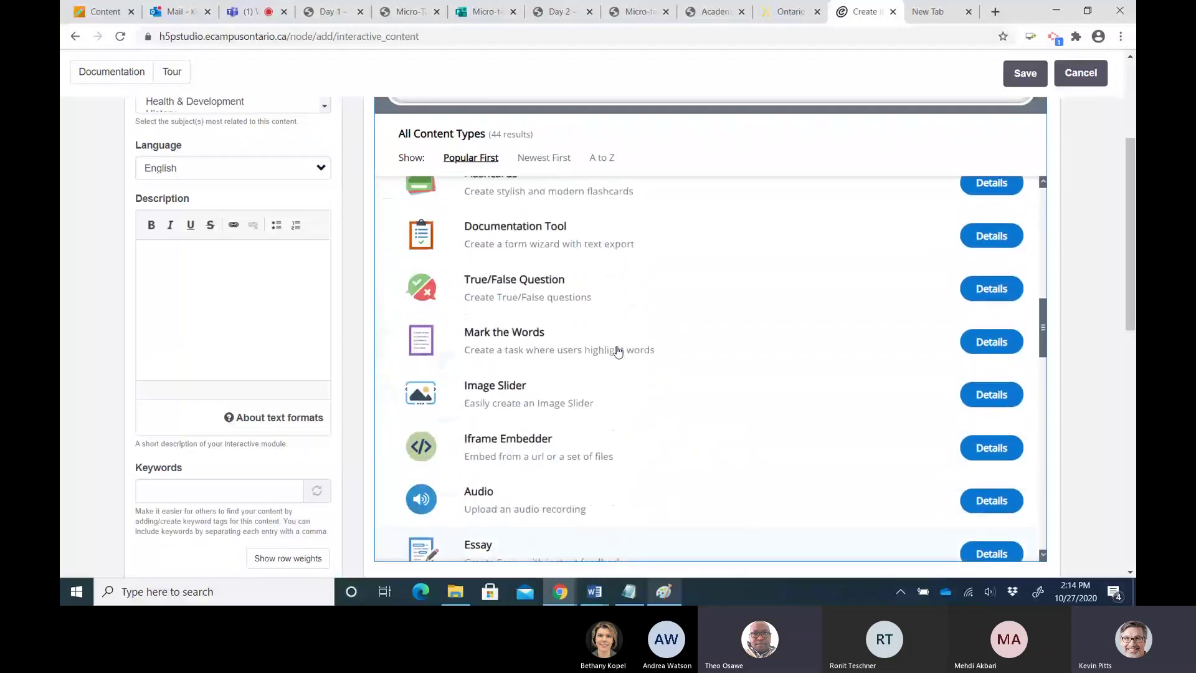
{"action": "scroll", "coordinate": [617, 352], "scroll_direction": "up", "scroll_amount": 6}
{"action": "scroll", "coordinate": [617, 352], "scroll_direction": "up", "scroll_amount": 6}
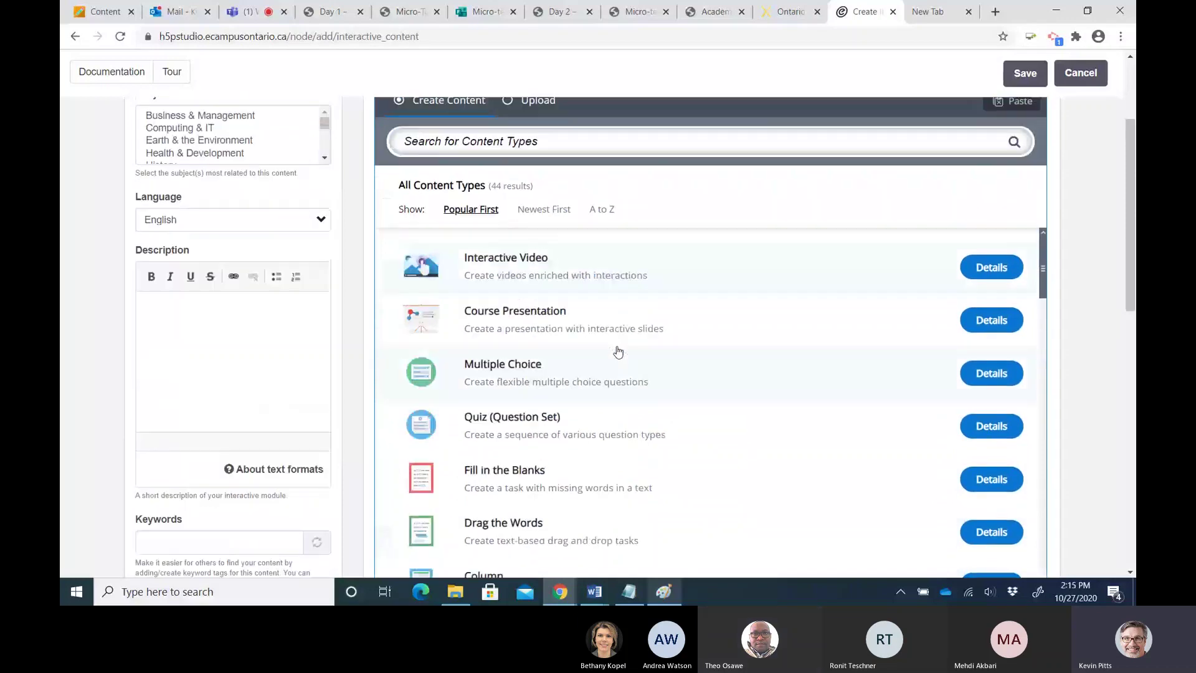
Open the MTH 259 Week 8 quiz from the content catalogue
{"action": "scroll", "coordinate": [617, 352], "scroll_direction": "up", "scroll_amount": 3}
{"action": "left_click", "coordinate": [479, 74]}
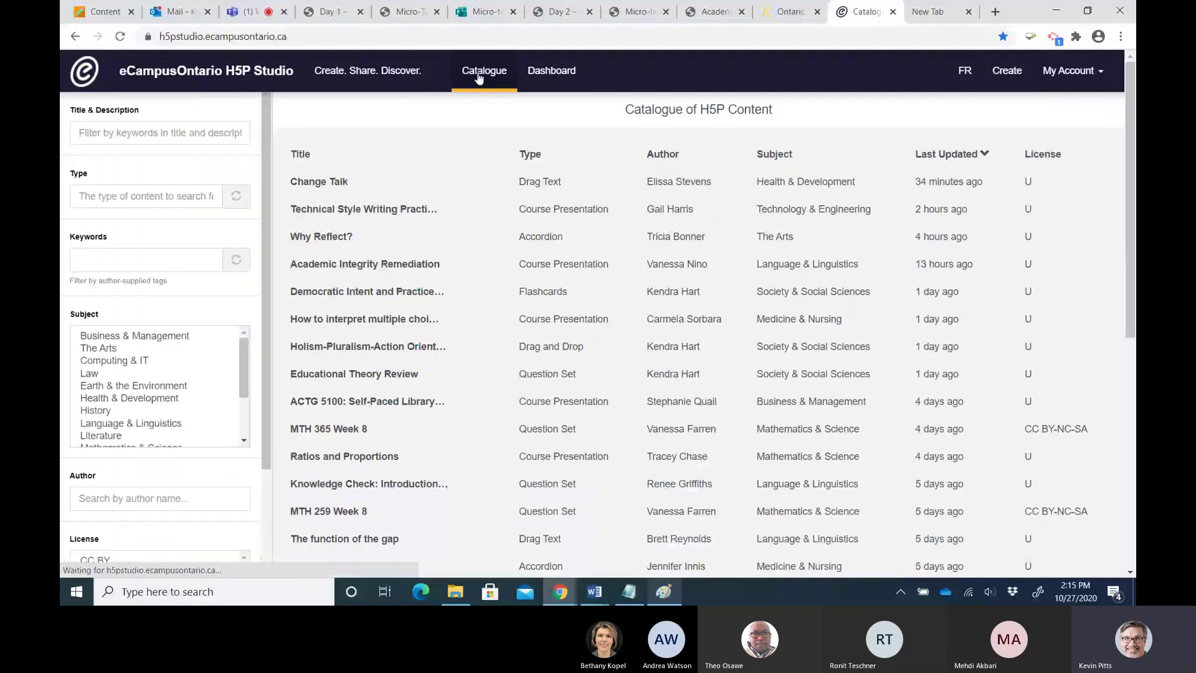
{"action": "scroll", "coordinate": [474, 408], "scroll_direction": "down", "scroll_amount": 1}
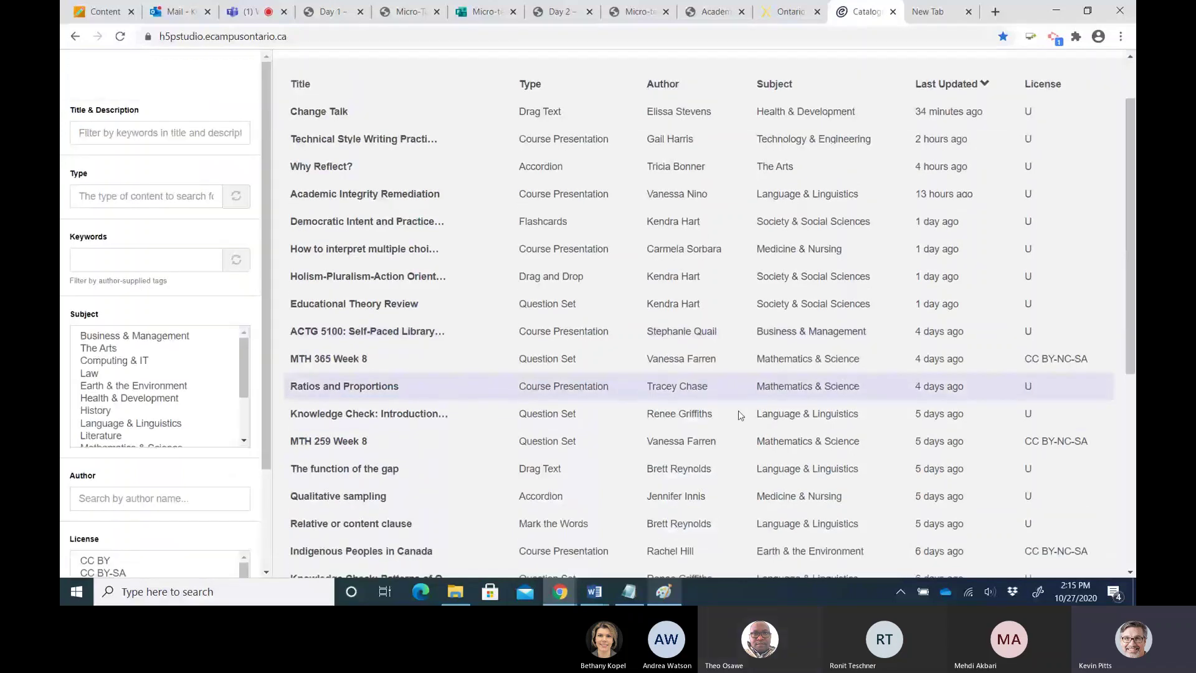
{"action": "left_click", "coordinate": [350, 441]}
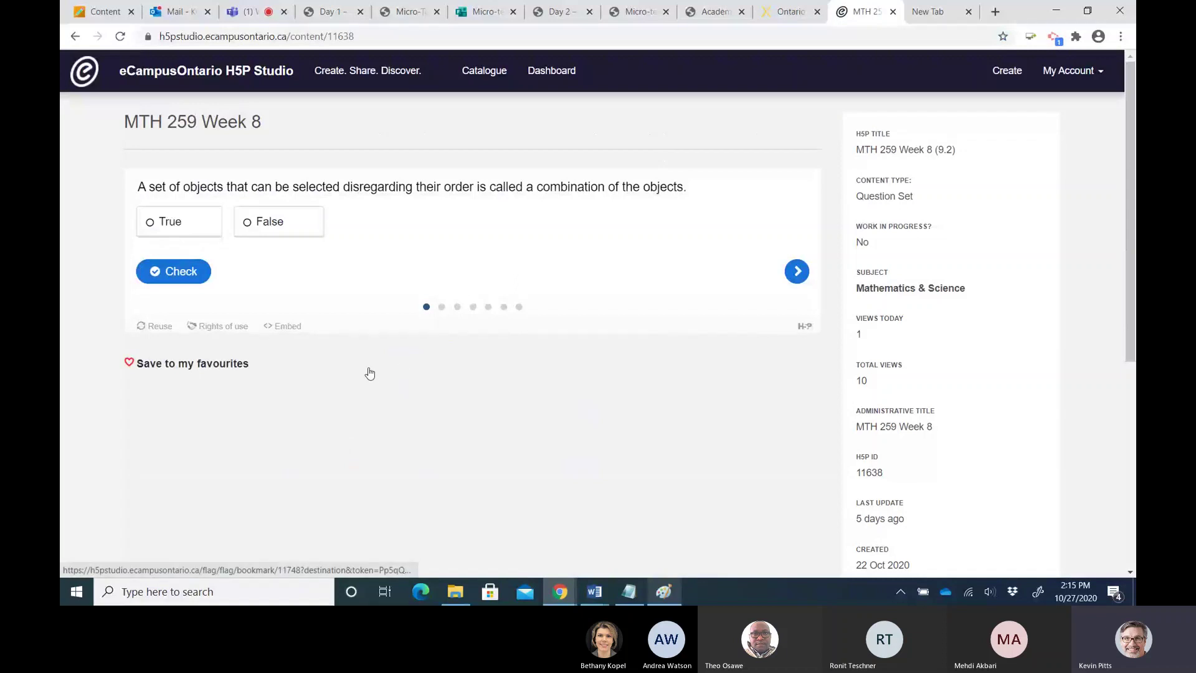
Review the quiz's reuse options and Question Set type, then begin a new content item
{"action": "left_click", "coordinate": [154, 327]}
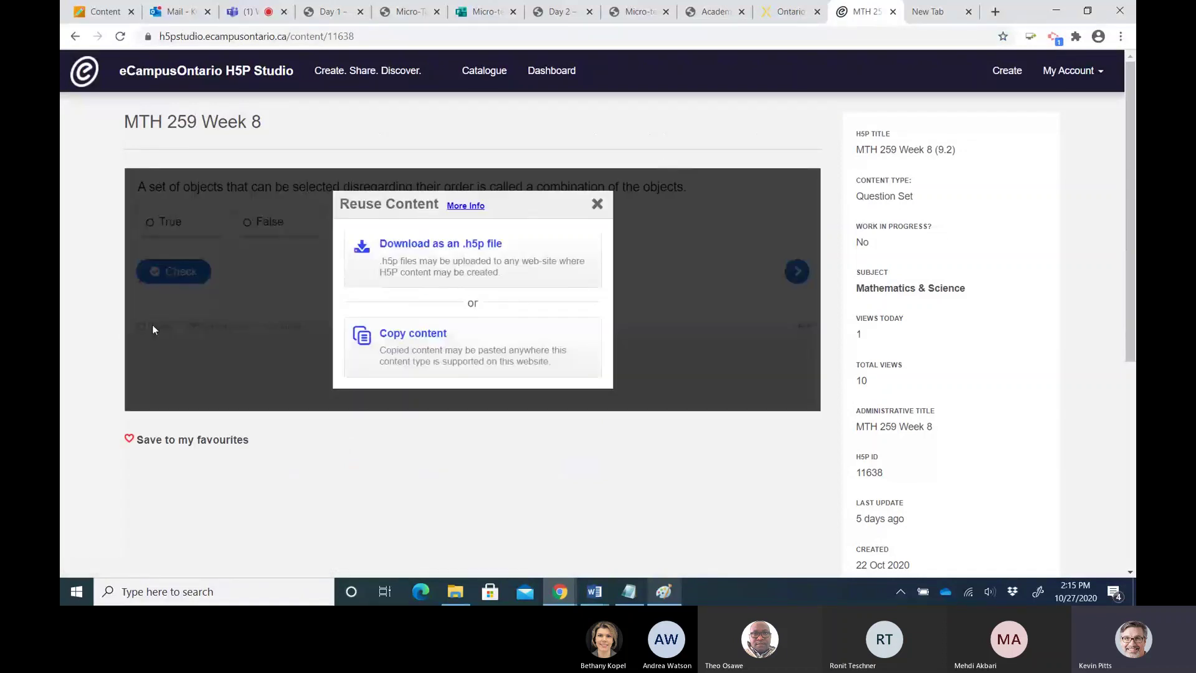
{"action": "left_click", "coordinate": [597, 204]}
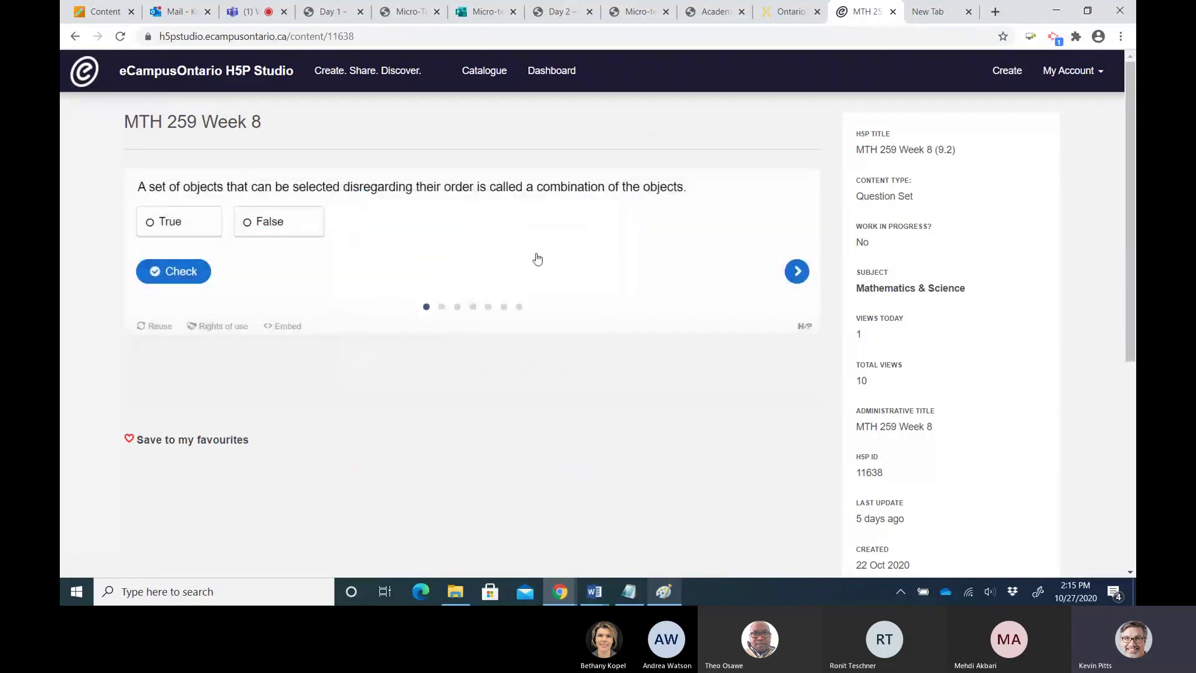
{"action": "left_click", "coordinate": [159, 327]}
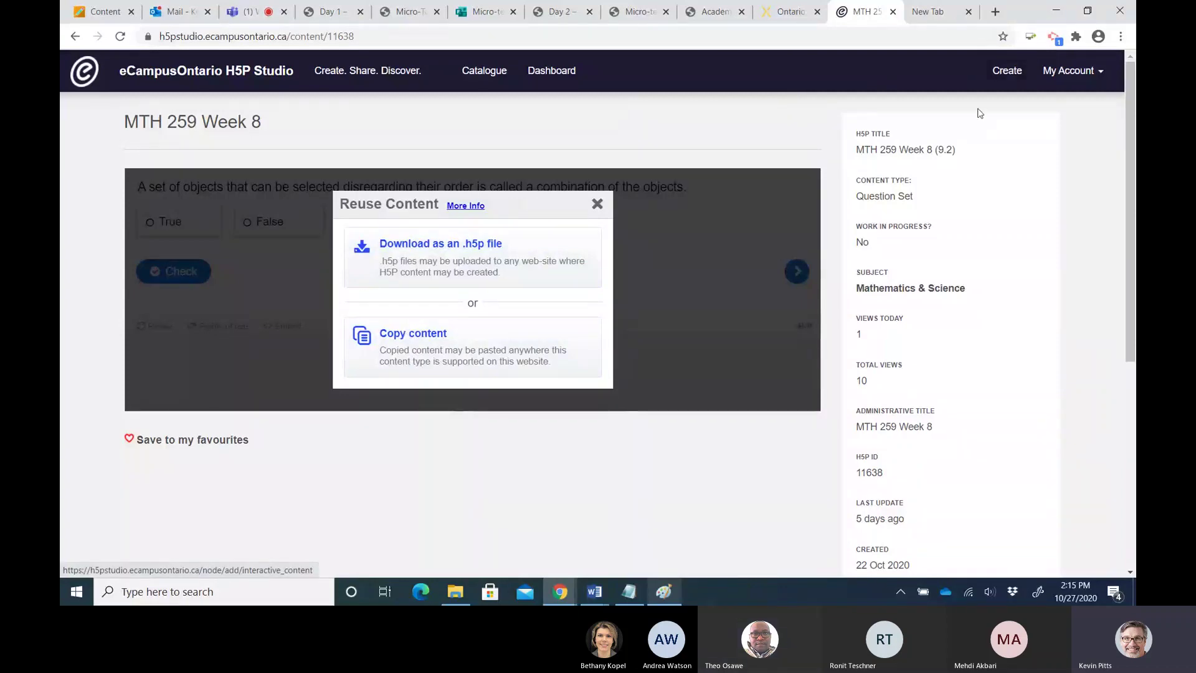
{"action": "left_click_drag", "start_coordinate": [863, 196], "coordinate": [905, 197]}
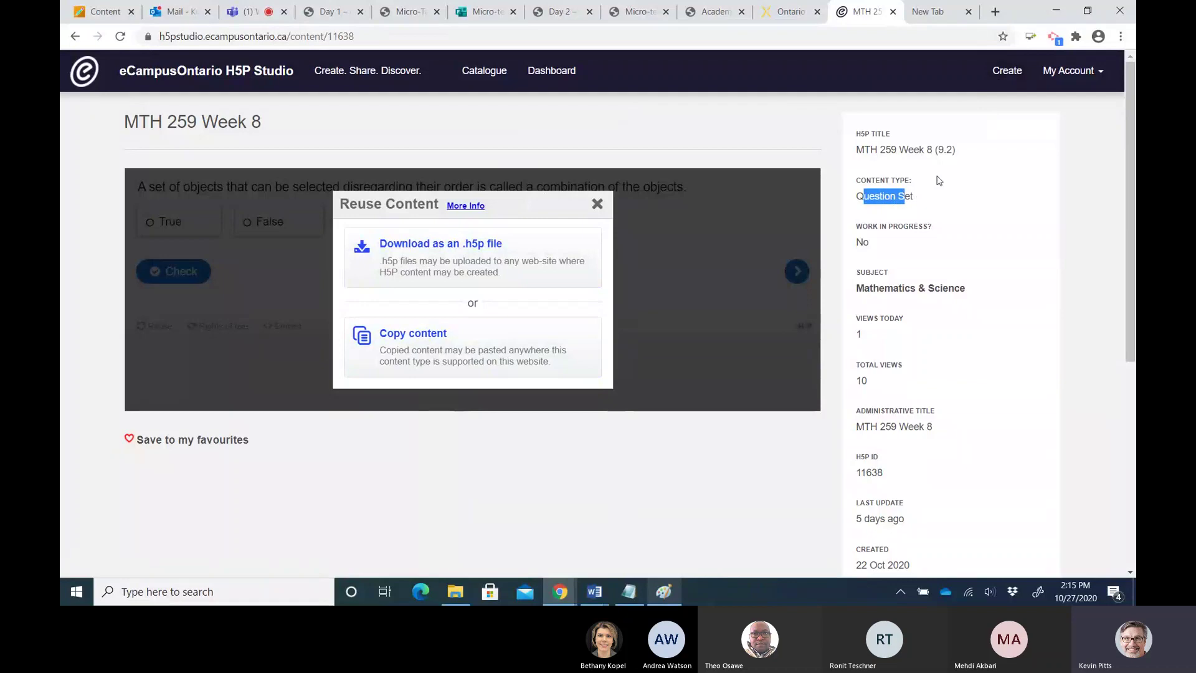
{"action": "left_click", "coordinate": [1007, 72]}
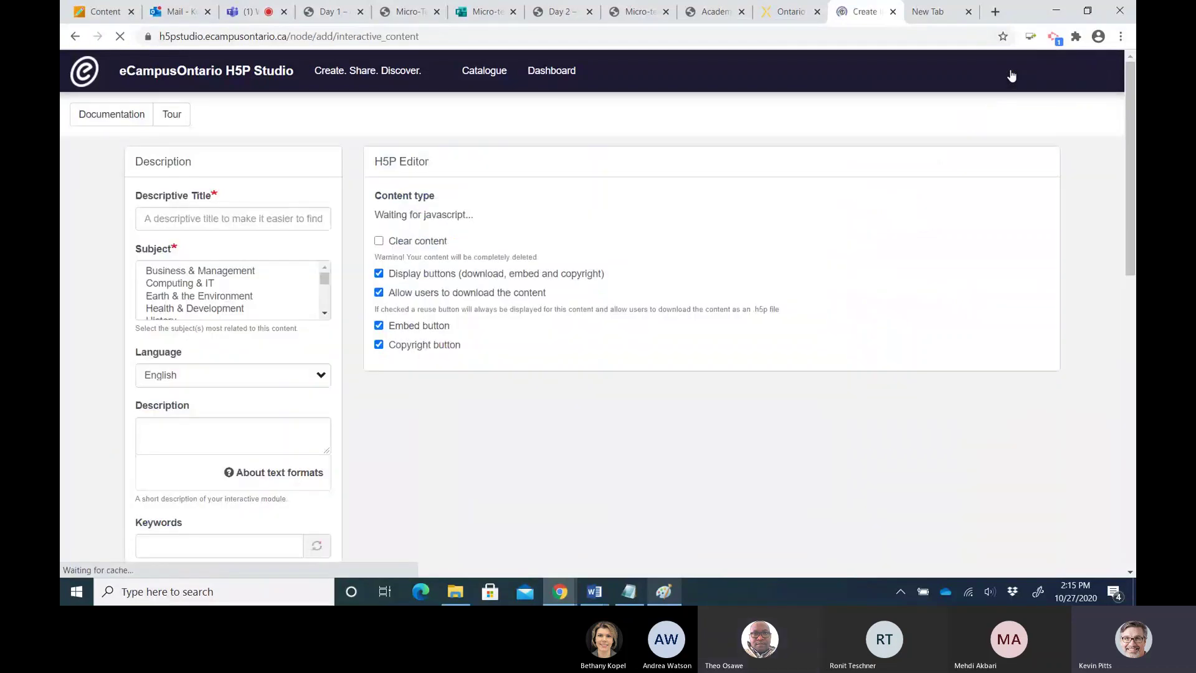
Choose Quiz (Question Set) as the new content's type
{"action": "scroll", "coordinate": [774, 320], "scroll_direction": "down", "scroll_amount": 3}
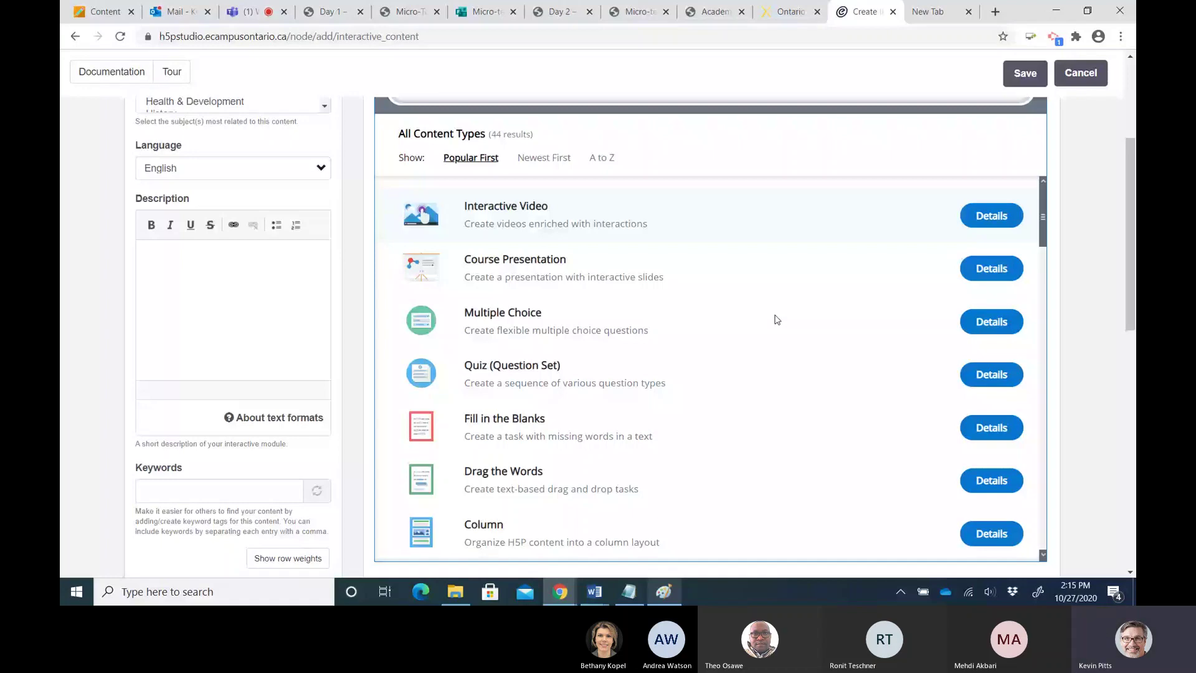
{"action": "scroll", "coordinate": [634, 393], "scroll_direction": "down", "scroll_amount": 2}
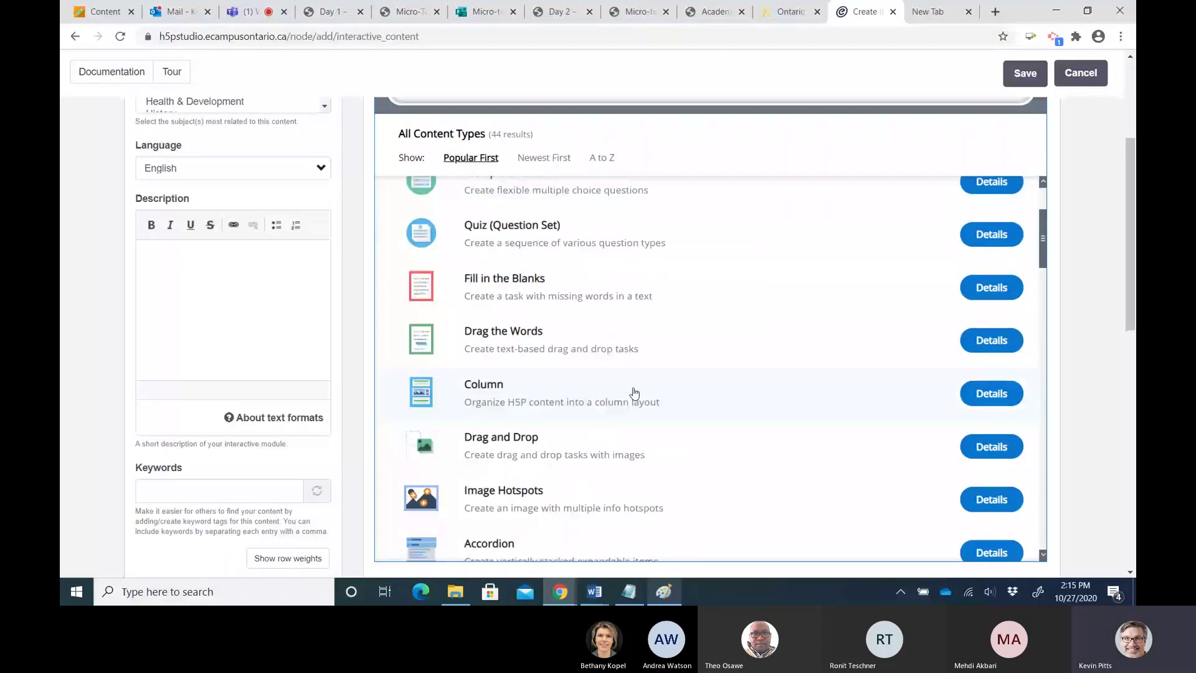
{"action": "left_click", "coordinate": [516, 229]}
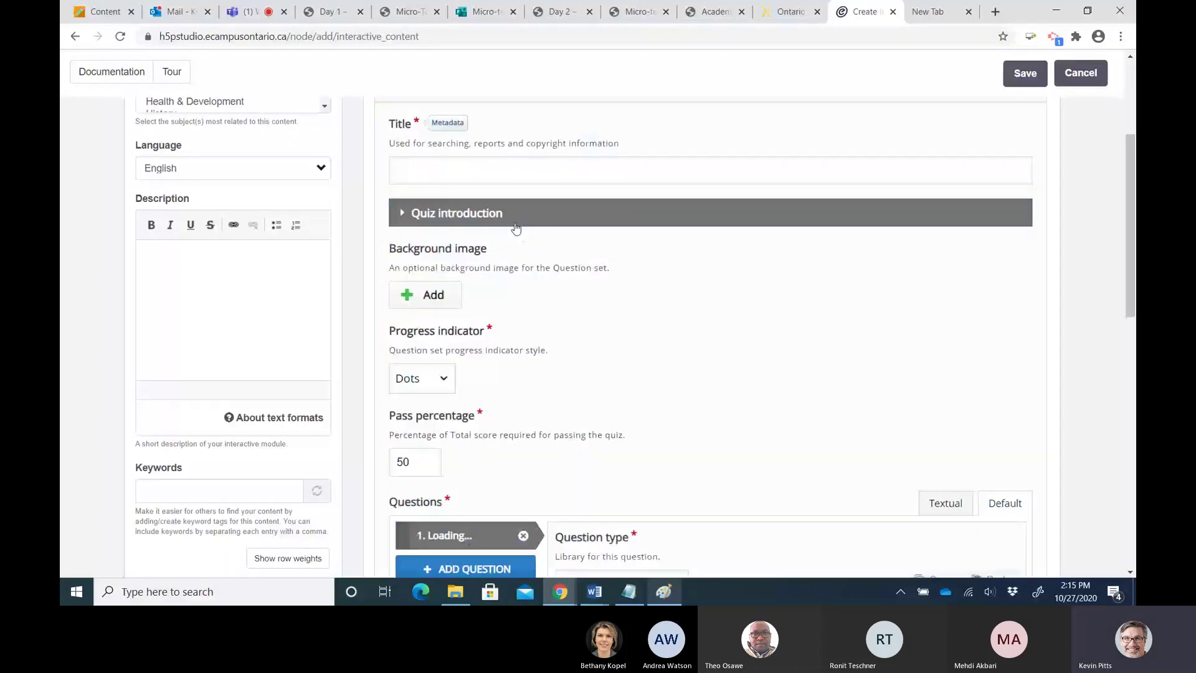
{"action": "scroll", "coordinate": [515, 229], "scroll_direction": "up", "scroll_amount": 2}
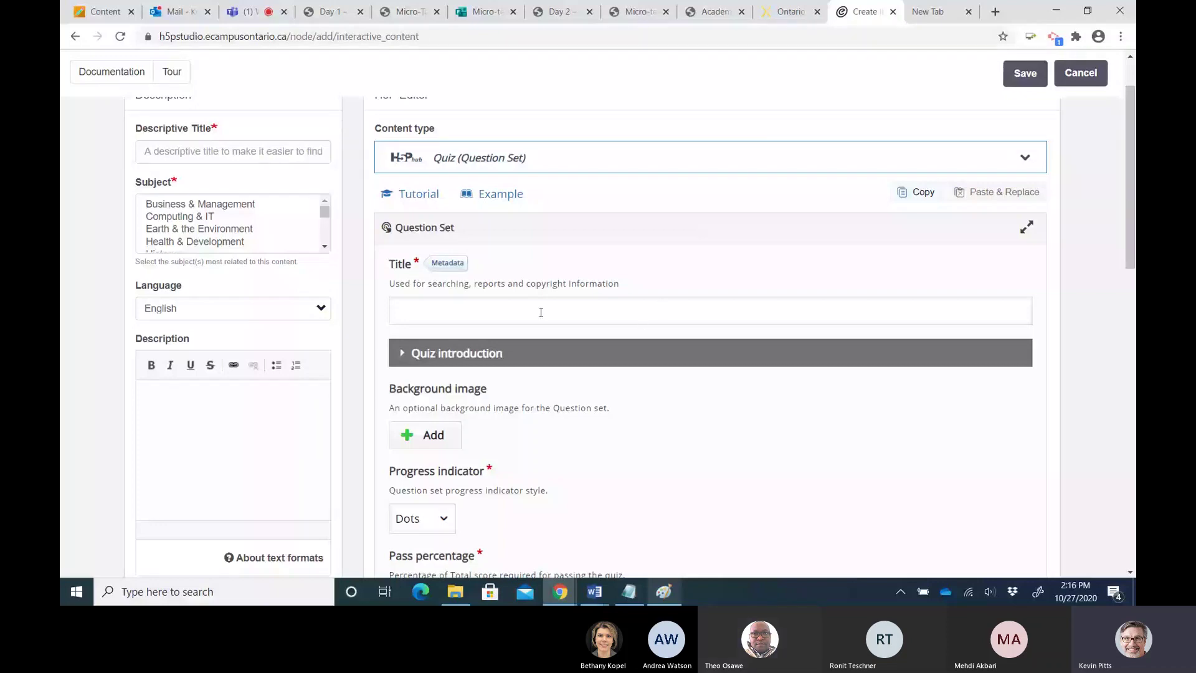
Point out the Question Set tutorial and look through the title, 50% pass percentage and question fields
{"action": "left_click", "coordinate": [422, 197]}
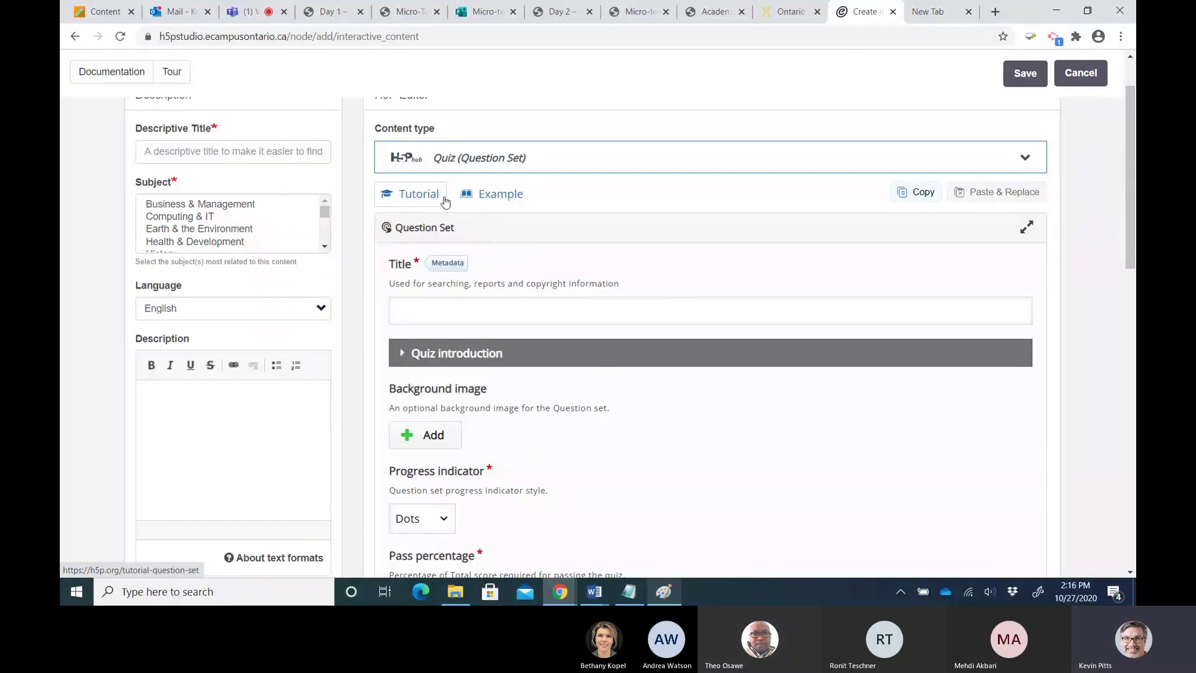
{"action": "scroll", "coordinate": [582, 274], "scroll_direction": "down", "scroll_amount": 2}
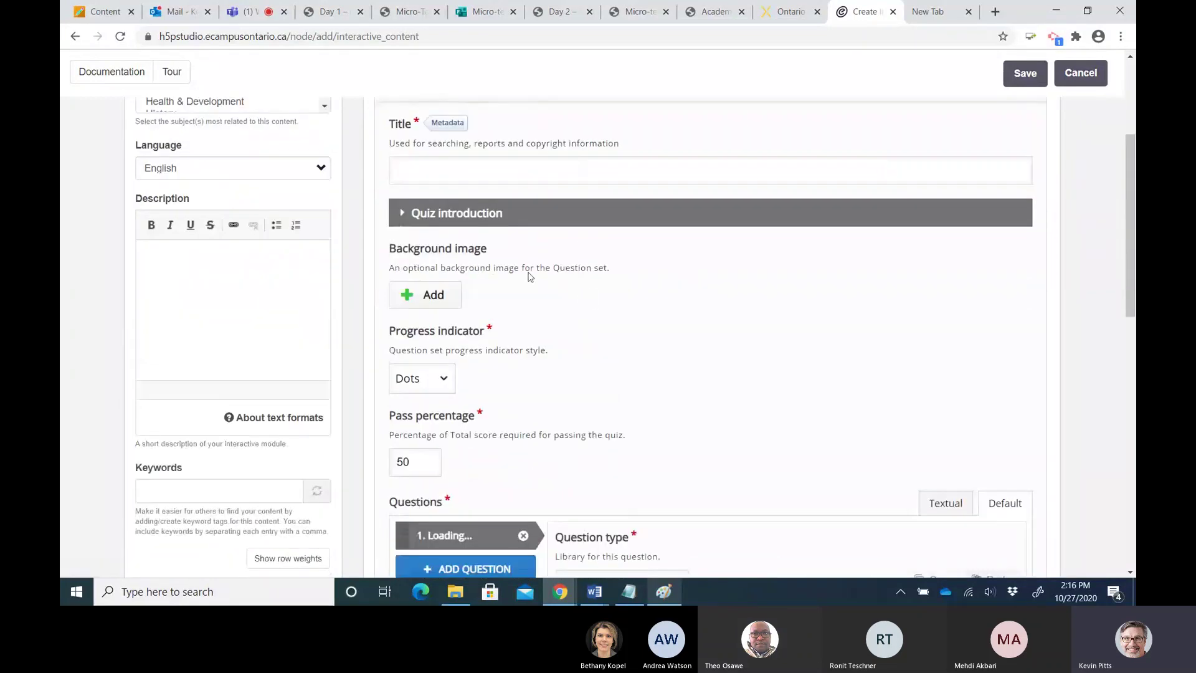
{"action": "scroll", "coordinate": [551, 342], "scroll_direction": "down", "scroll_amount": 2}
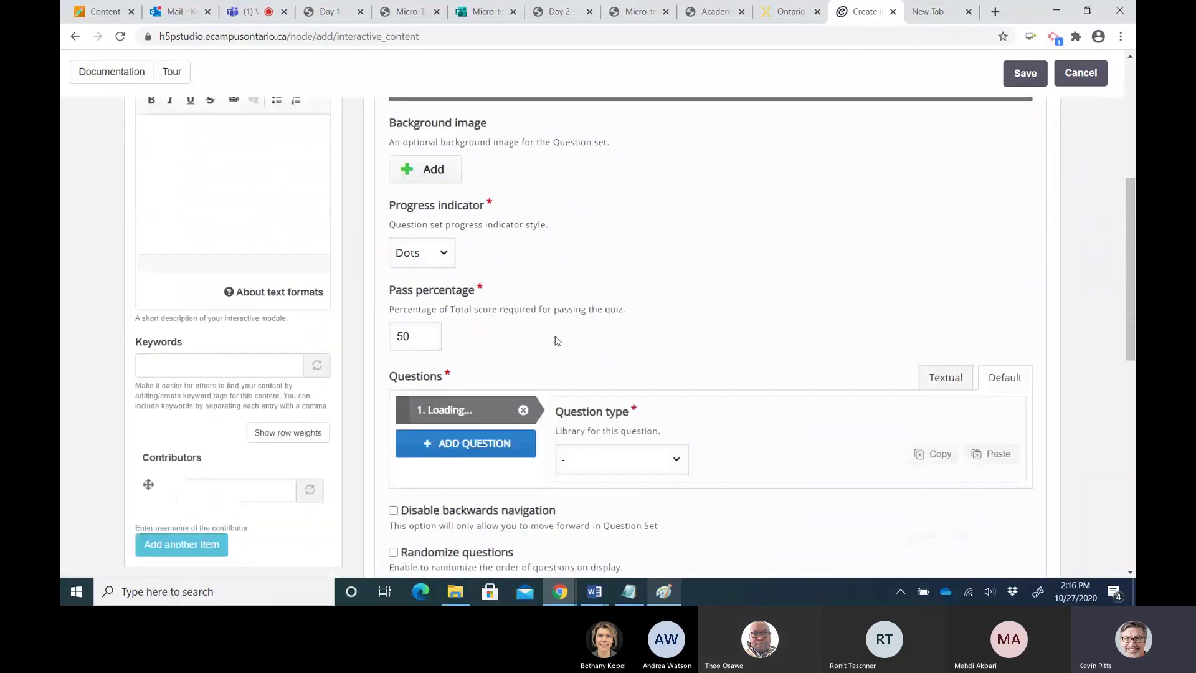
{"action": "scroll", "coordinate": [536, 345], "scroll_direction": "down", "scroll_amount": 2}
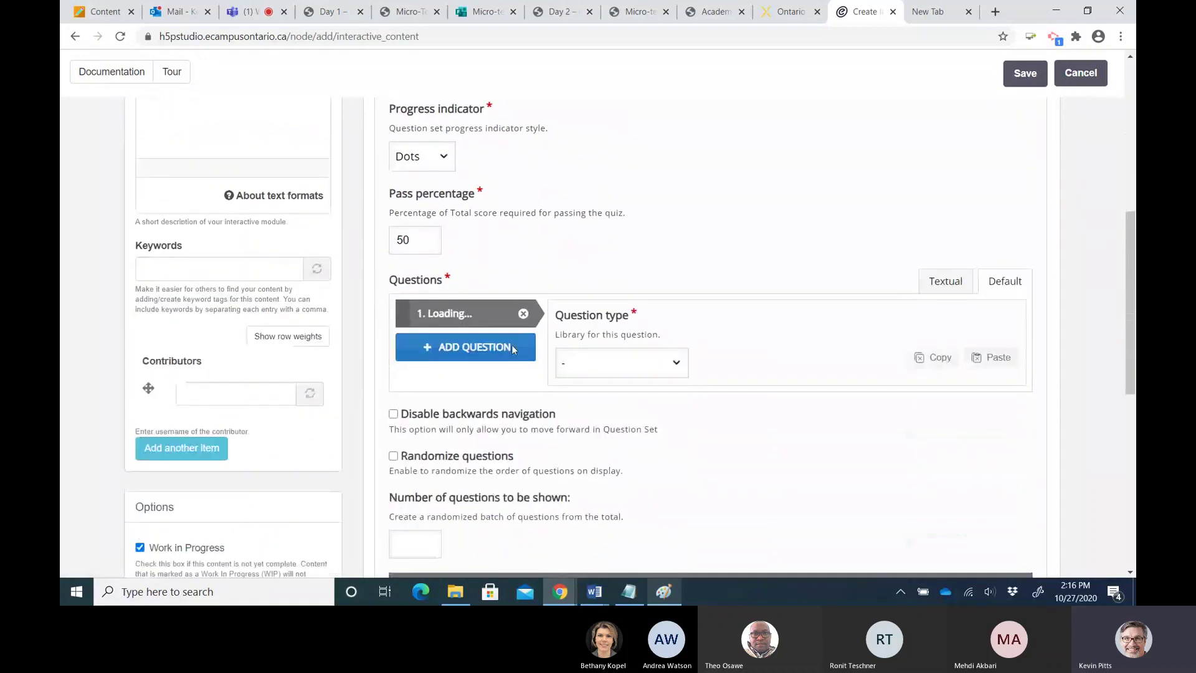
{"action": "scroll", "coordinate": [513, 349], "scroll_direction": "down", "scroll_amount": 1}
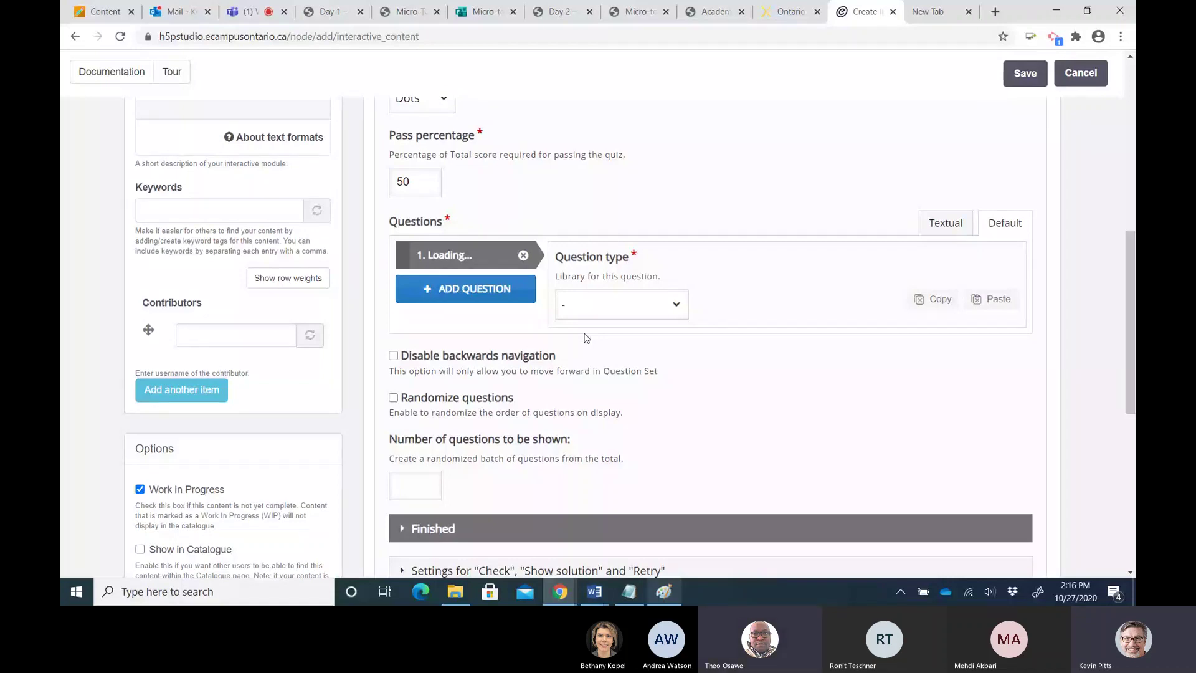
{"action": "left_click_drag", "start_coordinate": [1125, 312], "coordinate": [1132, 134]}
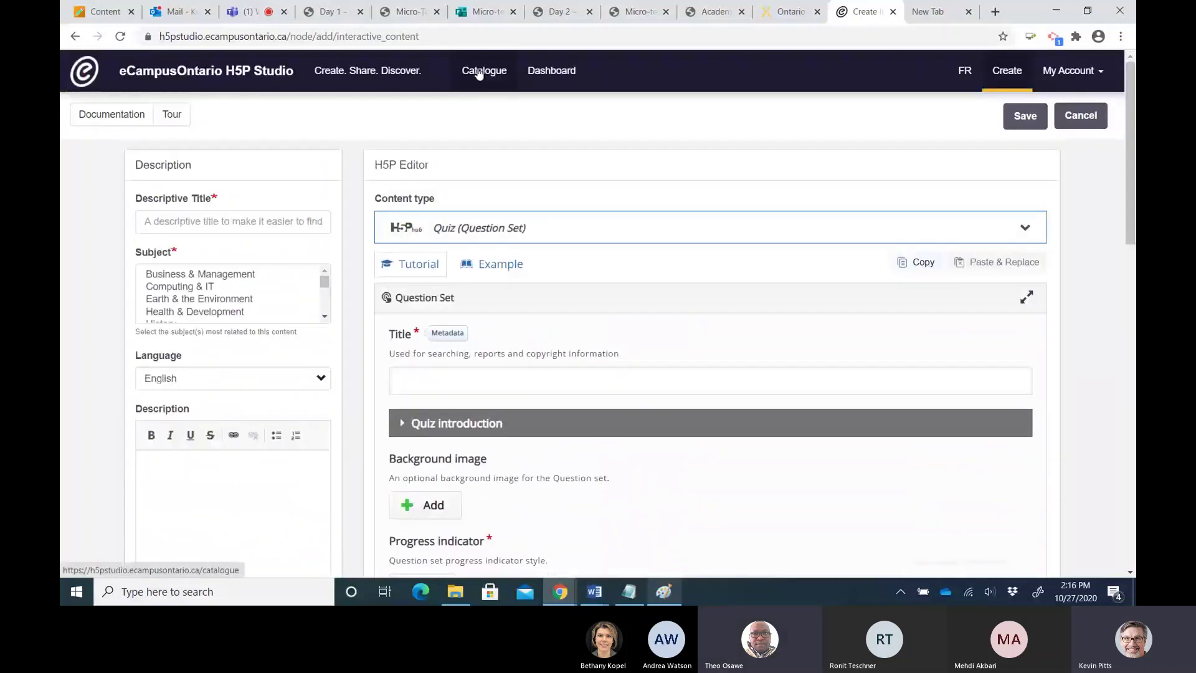
Reload a blank creation form and browse all 44 content types, returning to the top
{"action": "left_click", "coordinate": [1004, 73]}
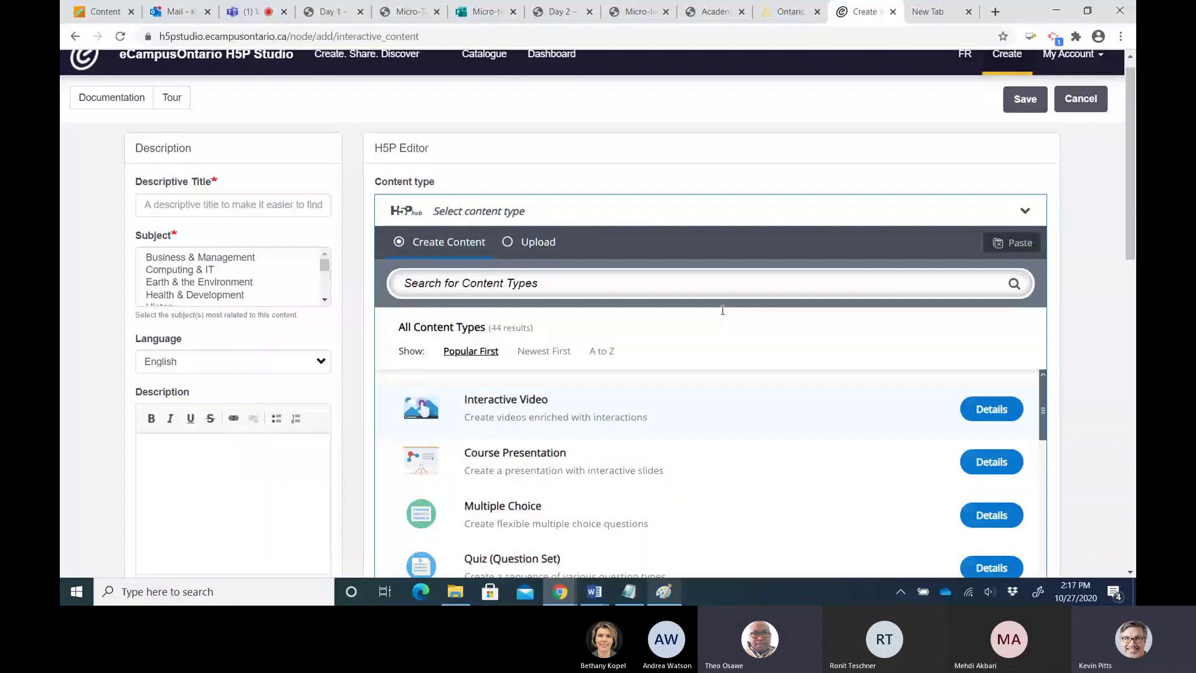
{"action": "scroll", "coordinate": [535, 266], "scroll_direction": "down", "scroll_amount": 3}
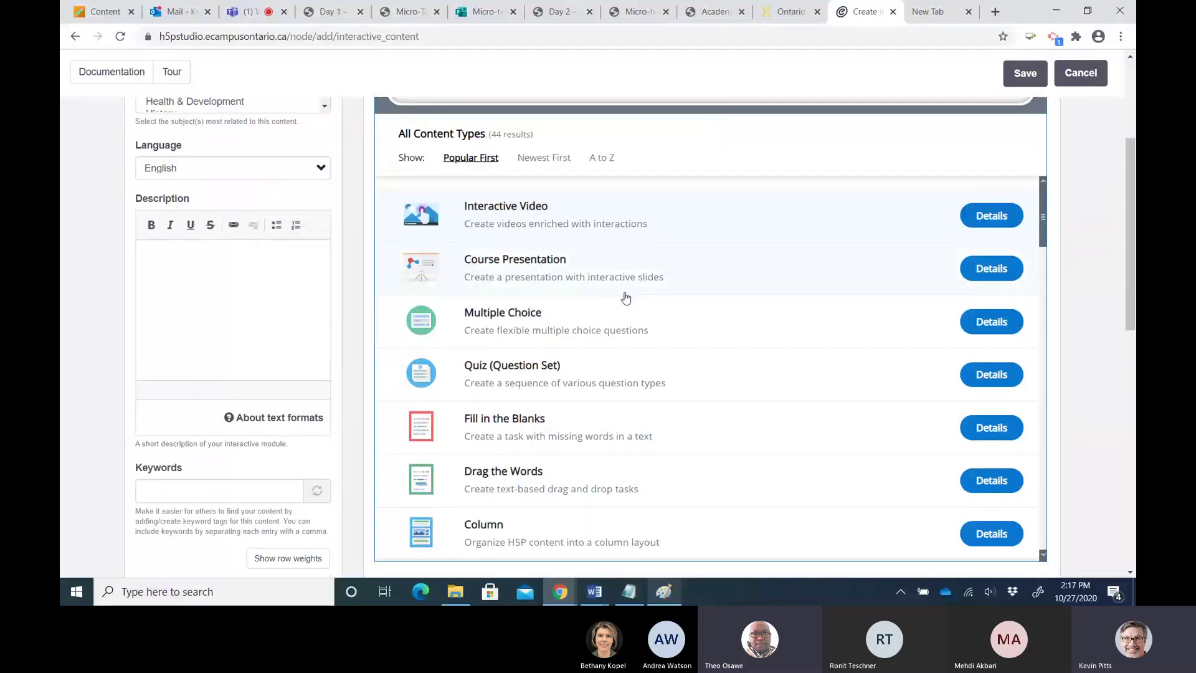
{"action": "scroll", "coordinate": [623, 295], "scroll_direction": "down", "scroll_amount": 1}
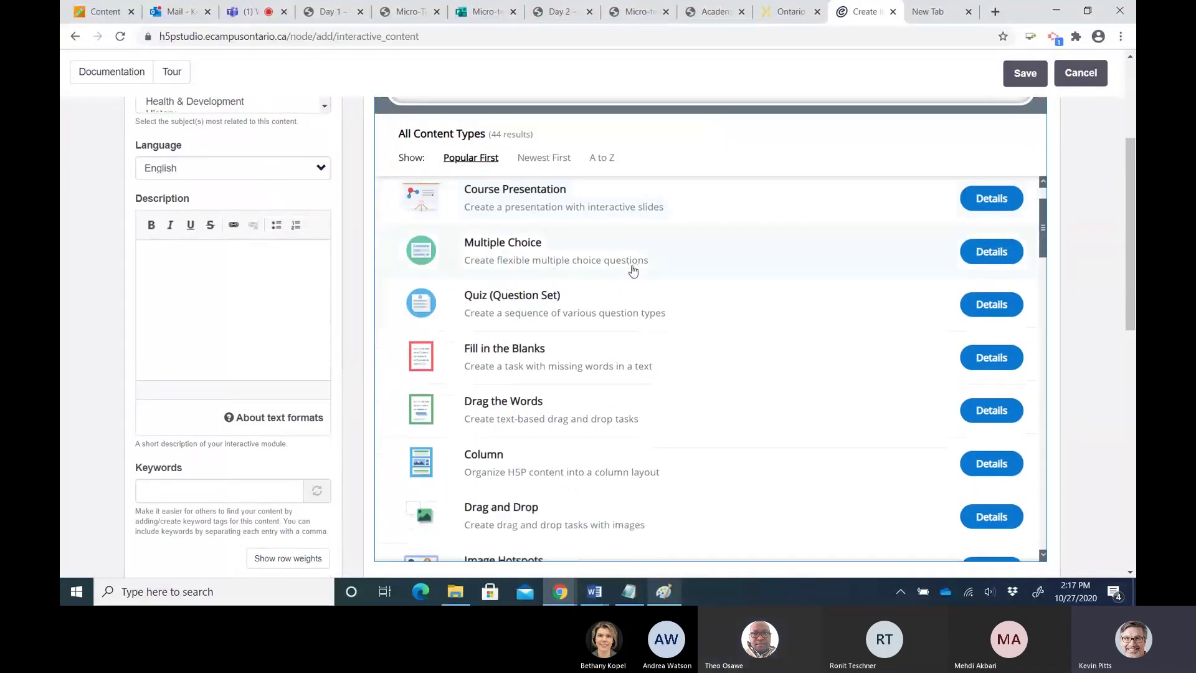
{"action": "scroll", "coordinate": [633, 271], "scroll_direction": "down", "scroll_amount": 3}
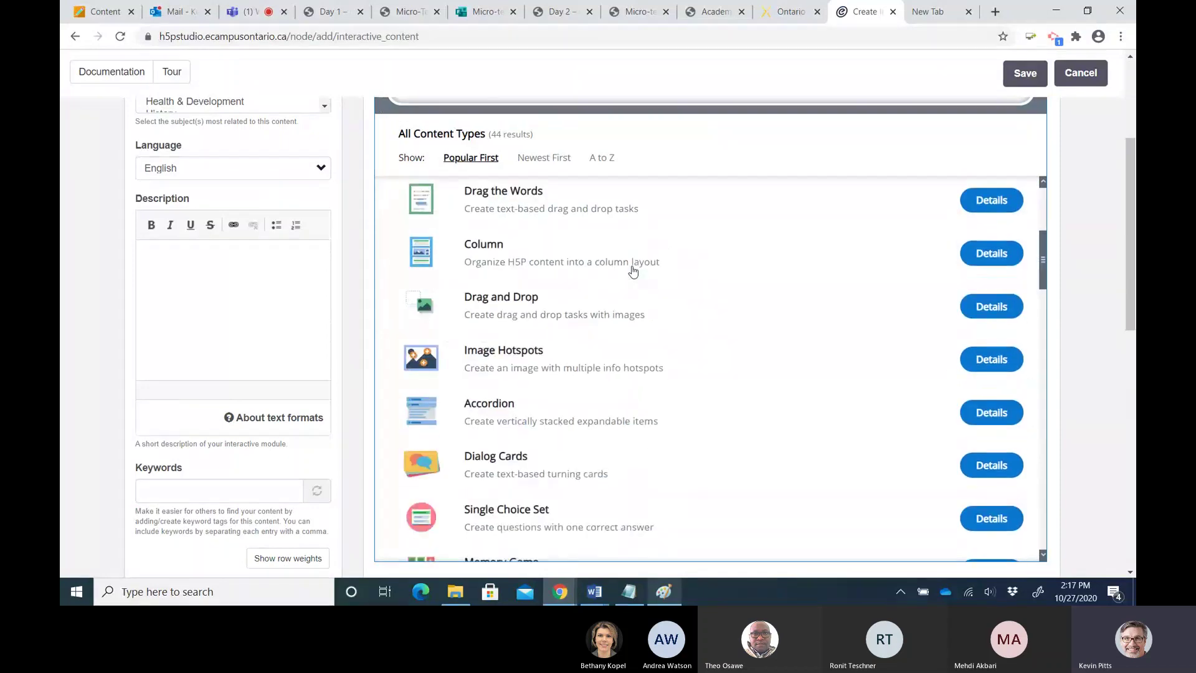
{"action": "scroll", "coordinate": [633, 271], "scroll_direction": "up", "scroll_amount": 4}
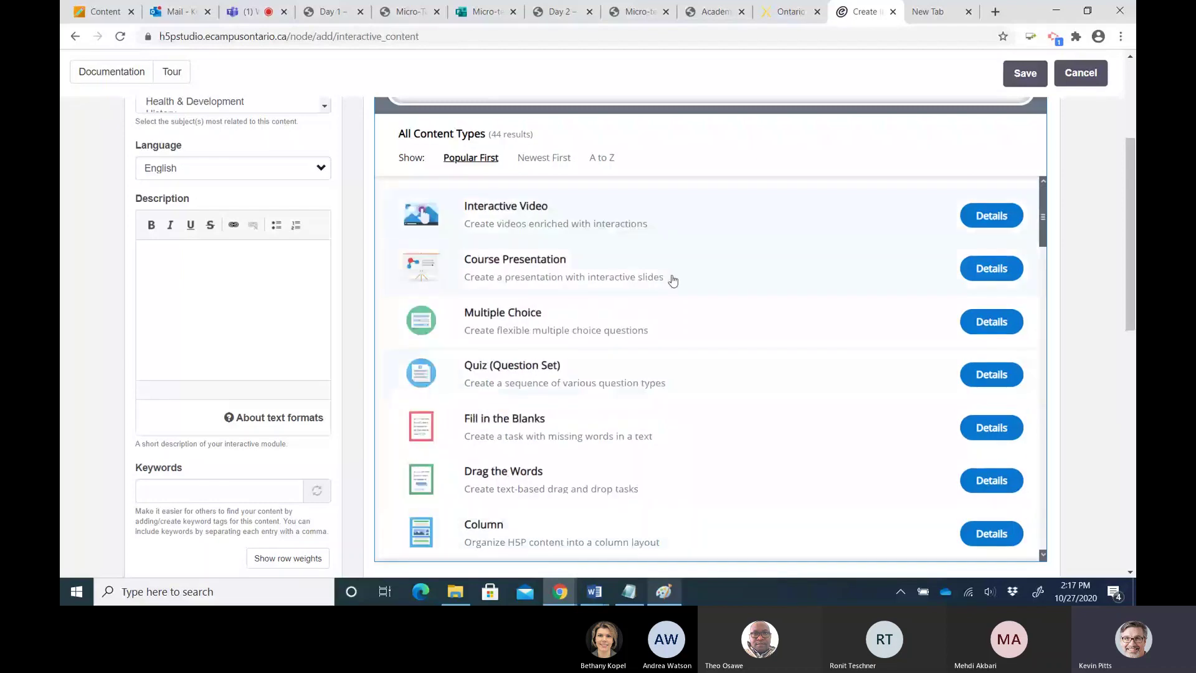
{"action": "scroll", "coordinate": [672, 280], "scroll_direction": "up", "scroll_amount": 2}
{"action": "scroll", "coordinate": [673, 275], "scroll_direction": "up", "scroll_amount": 1}
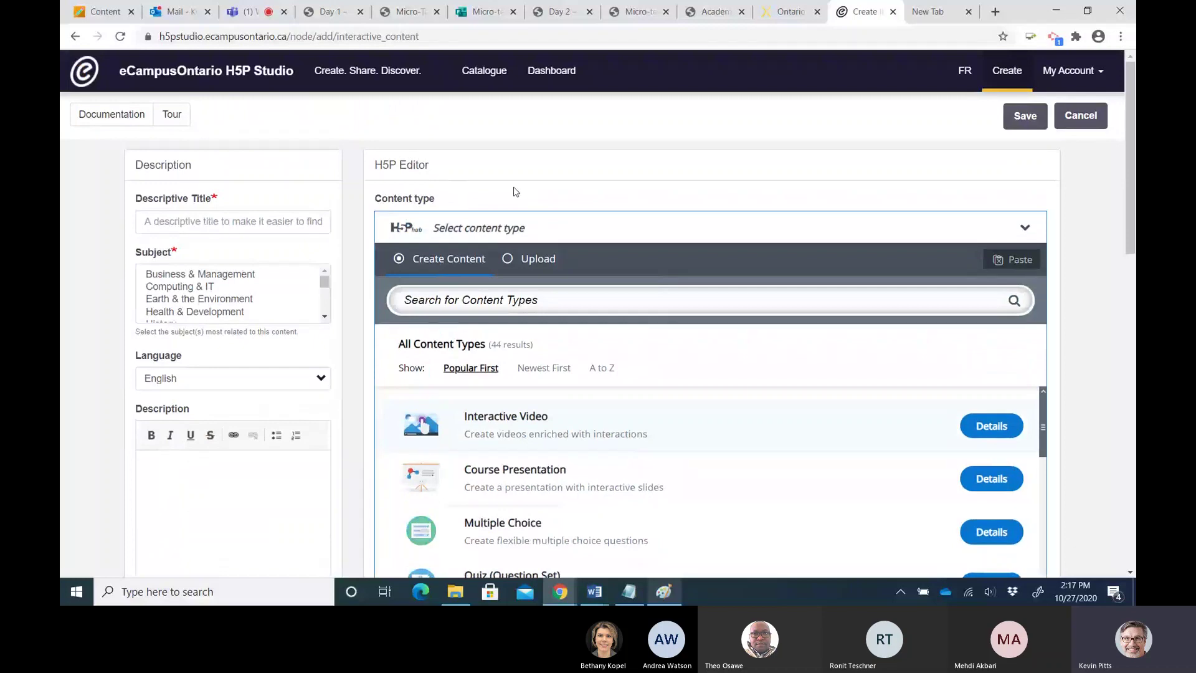
In the H5P content catalogue, highlight the CC BY-NC-SA licence of MTH 365 Week 8
{"action": "left_click", "coordinate": [484, 72]}
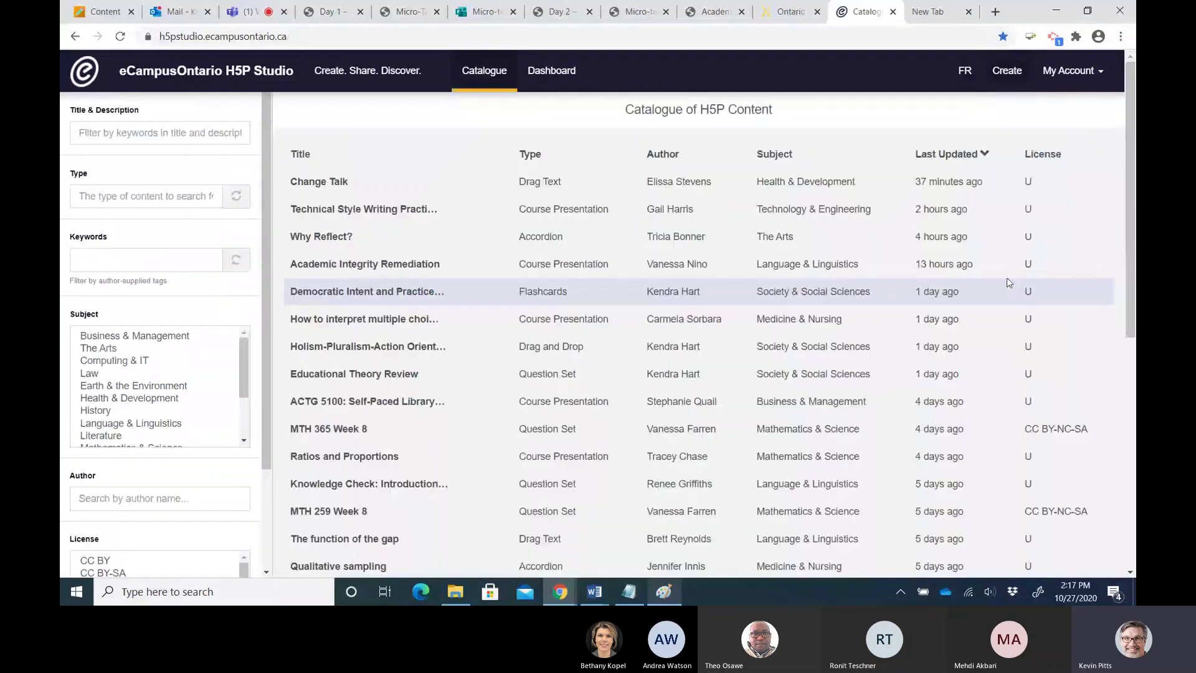
{"action": "scroll", "coordinate": [1006, 278], "scroll_direction": "down", "scroll_amount": 4}
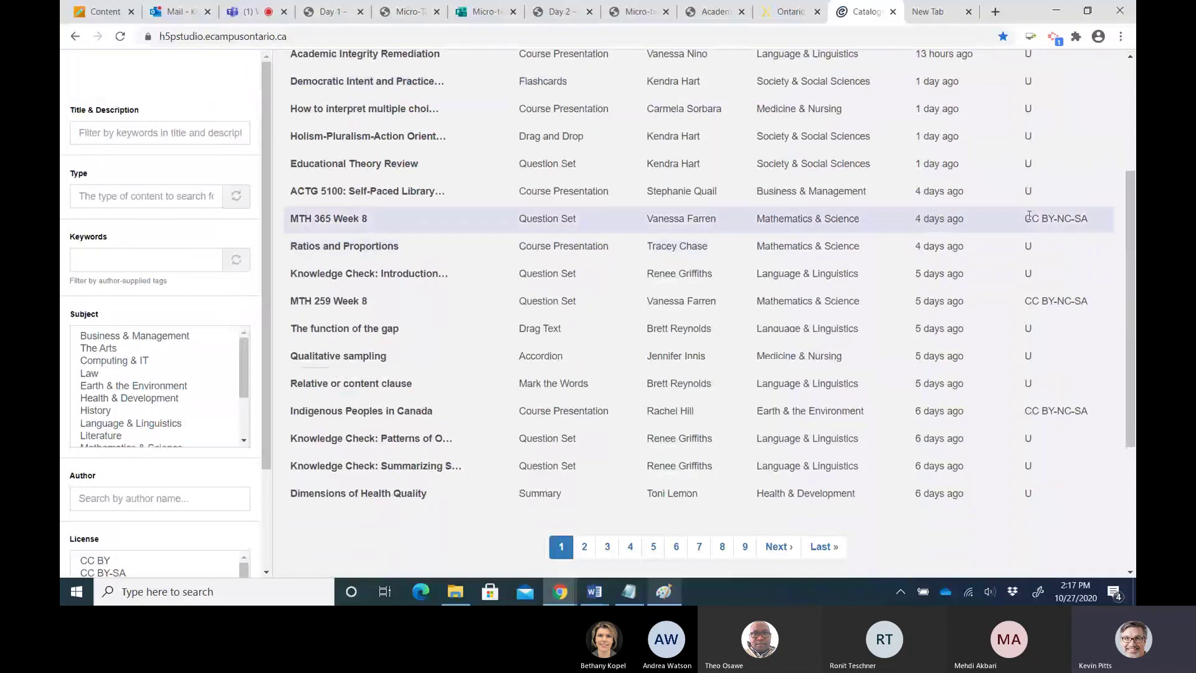
{"action": "triple_click", "coordinate": [1052, 220]}
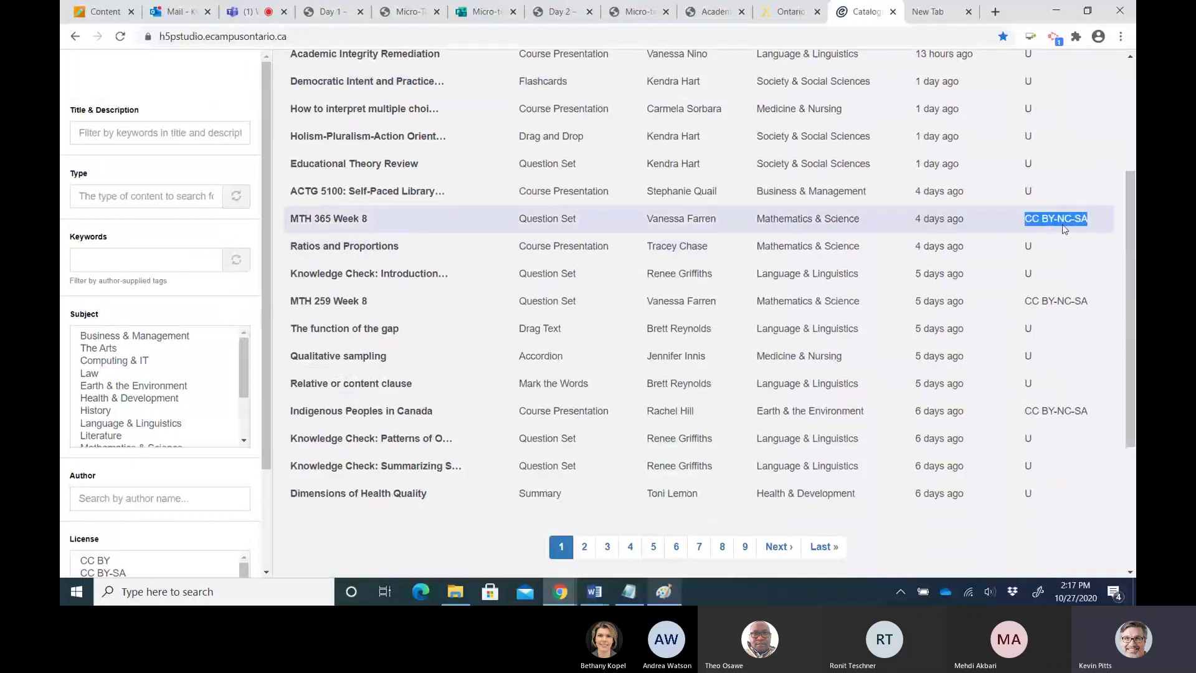